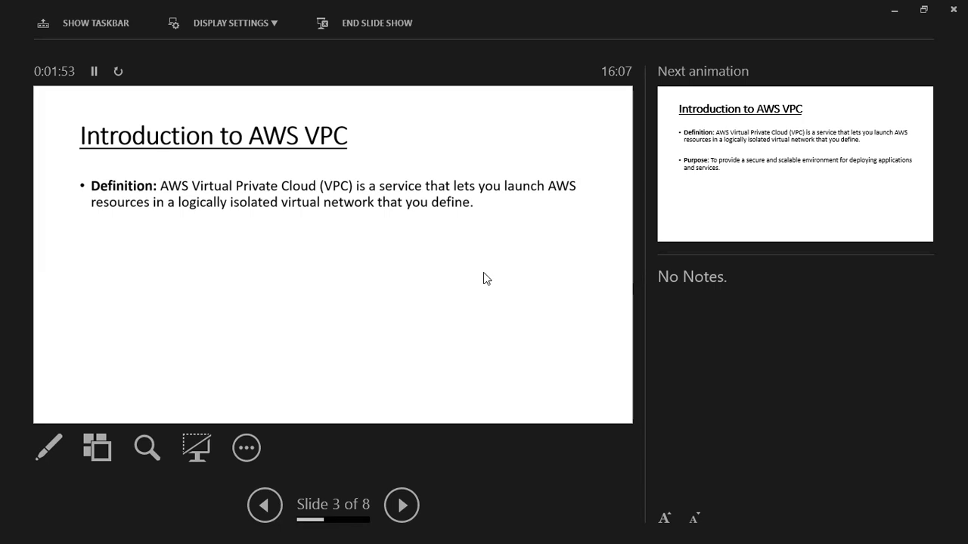
Step: Reveal the Purpose point on the introduction slide and advance the slide show to "Key Features of AWS VPC"
{"action": "left_click", "coordinate": [486, 279]}
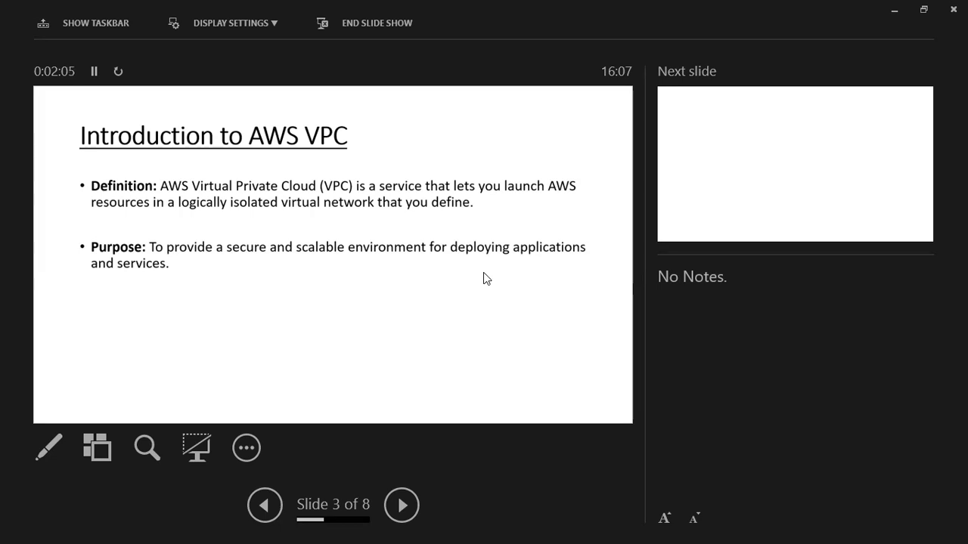
{"action": "key", "text": "Right"}
{"action": "key", "text": "Right"}
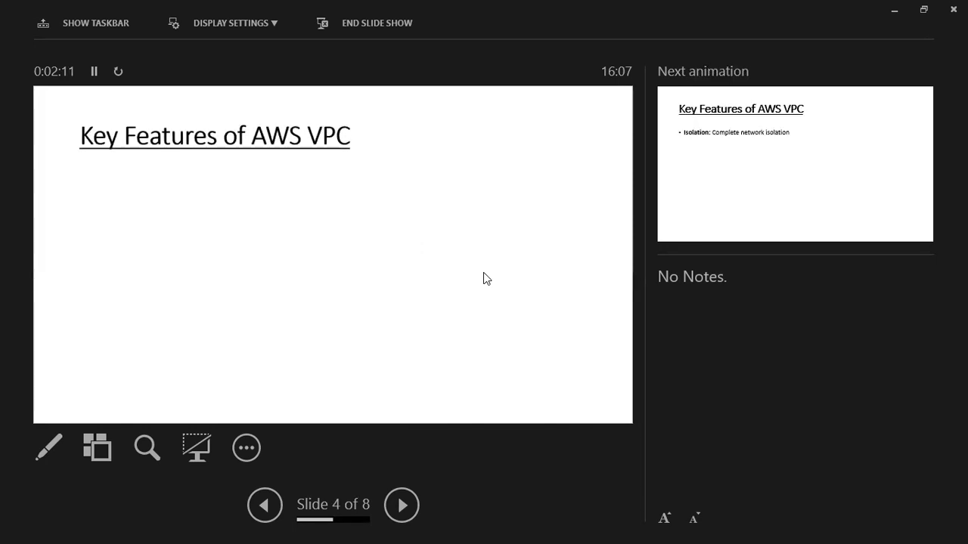
Step: Reveal the key feature points one by one, from Isolation through IPv4 and IPv6 Support
{"action": "key", "text": "Right"}
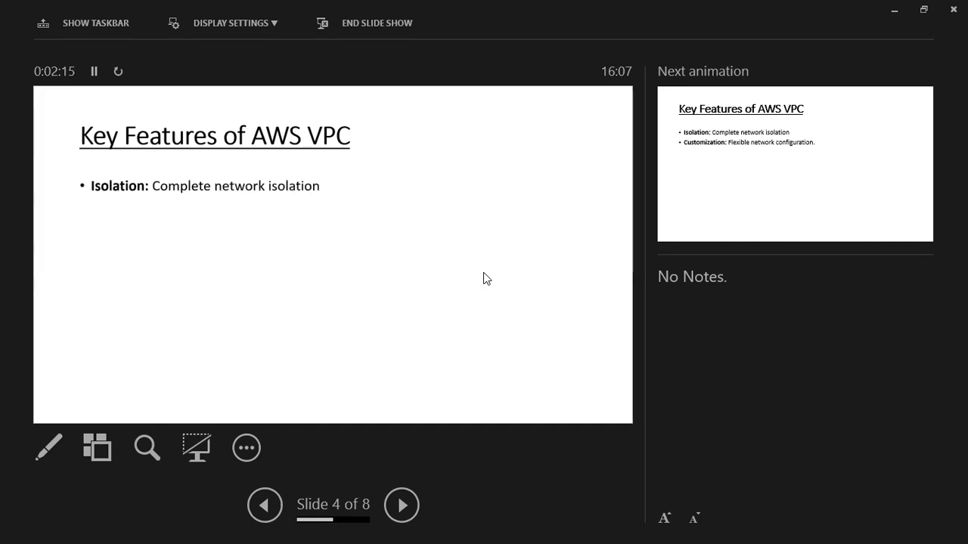
{"action": "left_click", "coordinate": [485, 278]}
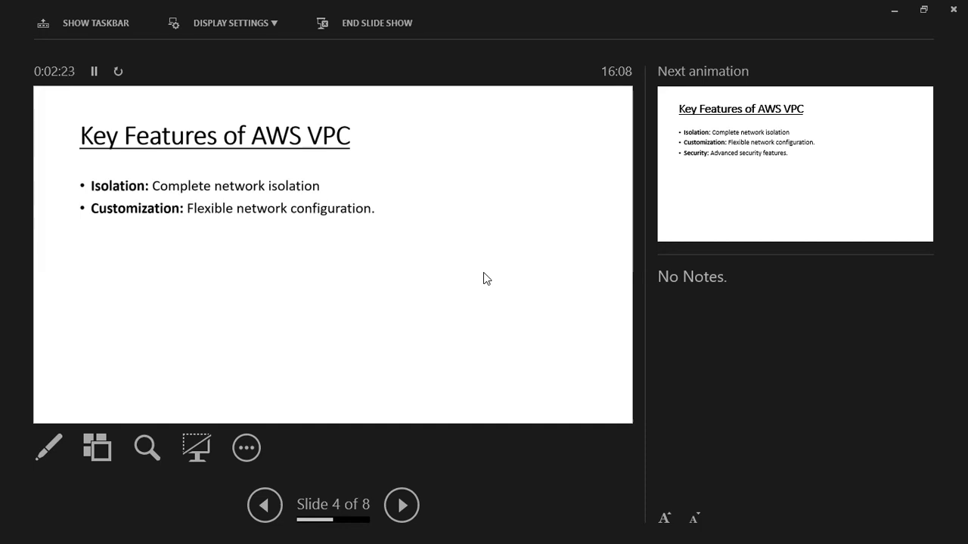
{"action": "key", "text": "Right"}
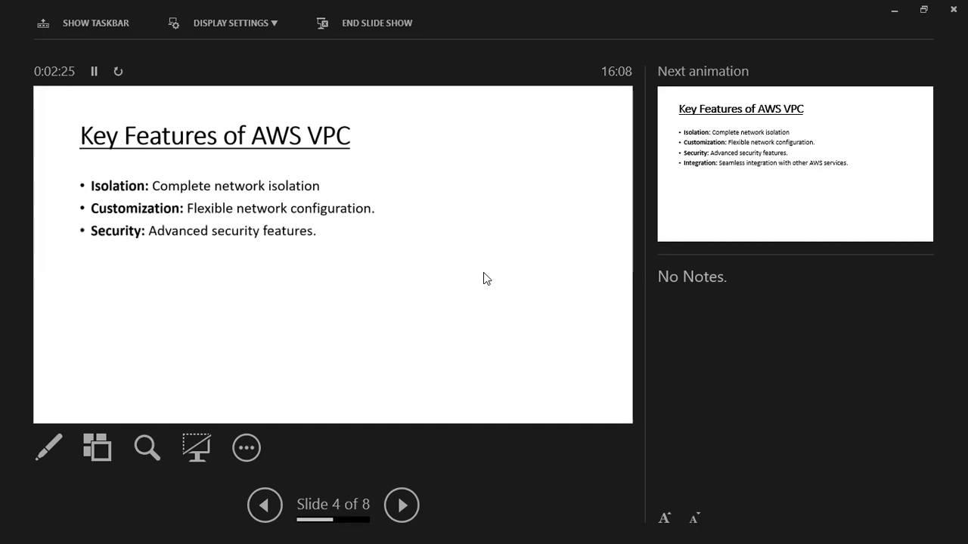
{"action": "key", "text": "Right"}
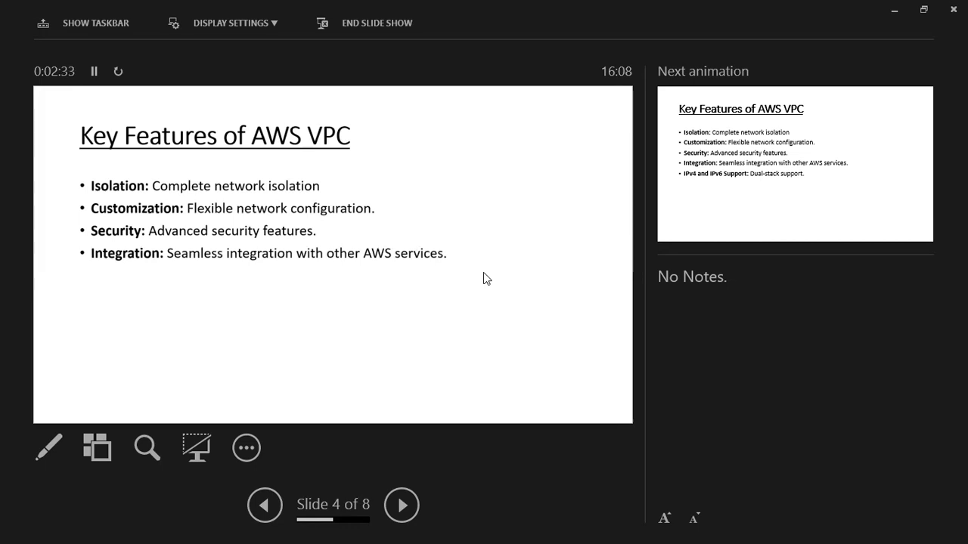
{"action": "left_click", "coordinate": [486, 279]}
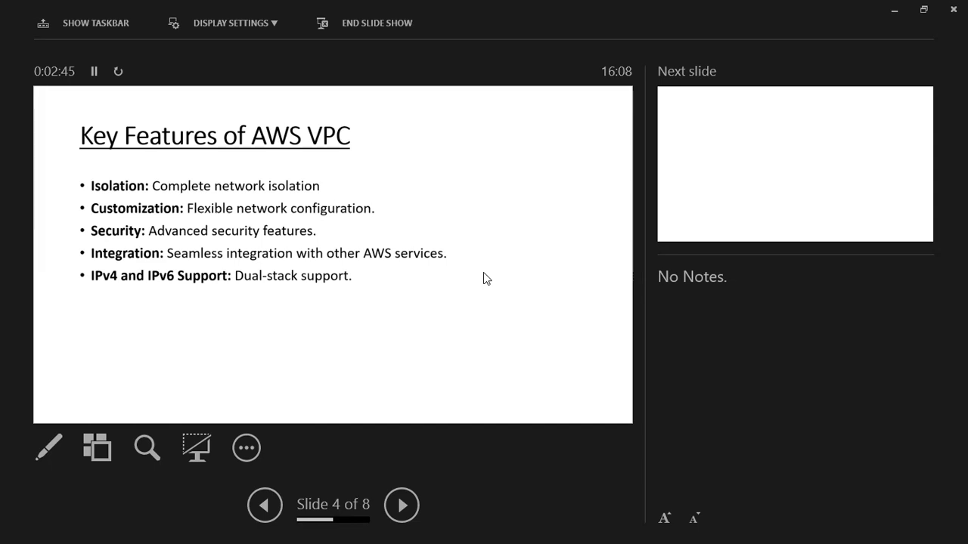
Step: Advance to the "Benefits of Using AWS VPC" slide and reveal its points from Enhanced Security through Control
{"action": "key", "text": "Right"}
{"action": "key", "text": "Right"}
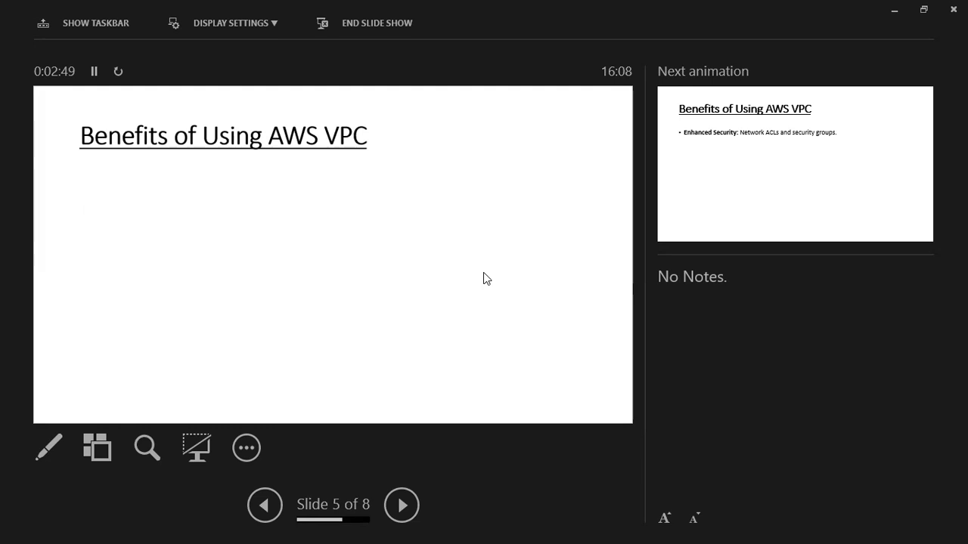
{"action": "key", "text": "Right"}
{"action": "key", "text": "Right"}
{"action": "key", "text": "Right"}
{"action": "key", "text": "Right"}
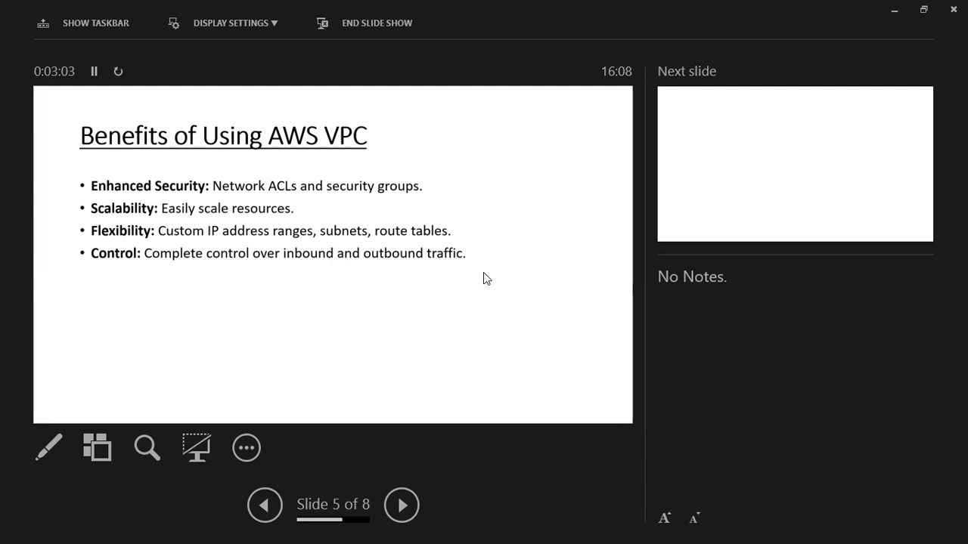
Step: Advance to the "Components of AWS VPC" slide and reveal its points from Subnets through VPC Peering
{"action": "key", "text": "Right"}
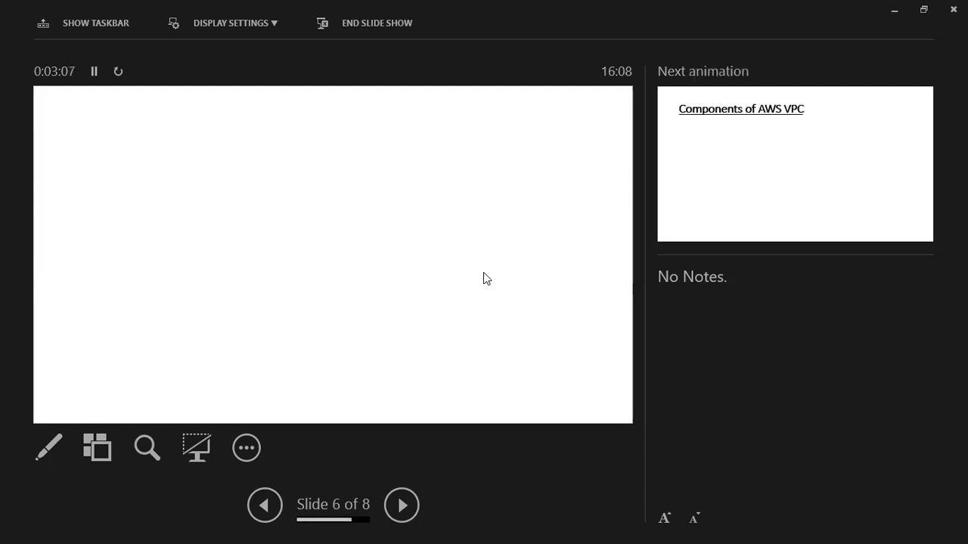
{"action": "key", "text": "Right"}
{"action": "key", "text": "Right"}
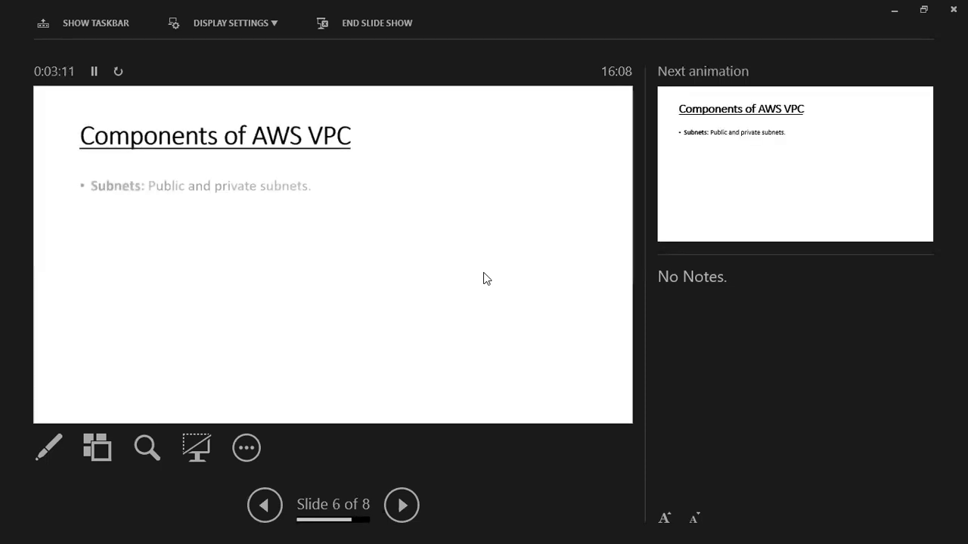
{"action": "key", "text": "Right"}
{"action": "key", "text": "Right"}
{"action": "key", "text": "Right"}
{"action": "key", "text": "Right"}
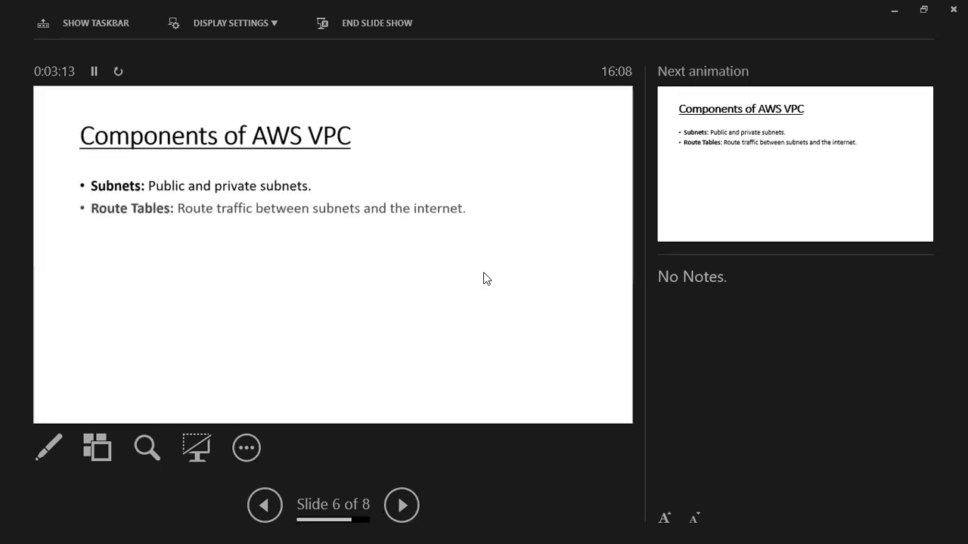
{"action": "key", "text": "Right"}
{"action": "key", "text": "Right"}
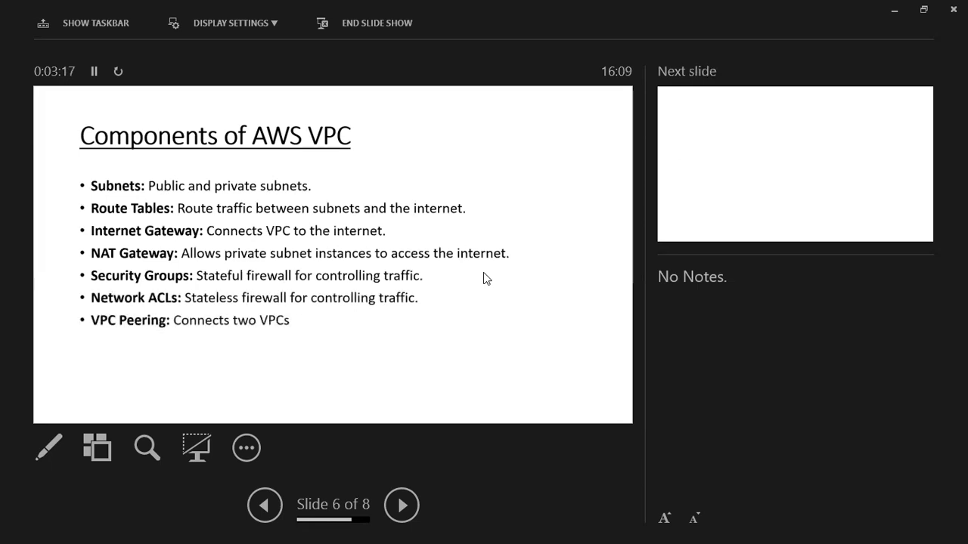
Step: Advance to the "Use Cases" slide and reveal its points from Web Hosting through Big Data
{"action": "key", "text": "Right"}
{"action": "key", "text": "Left"}
{"action": "key", "text": "Right"}
{"action": "key", "text": "Right"}
{"action": "key", "text": "Right"}
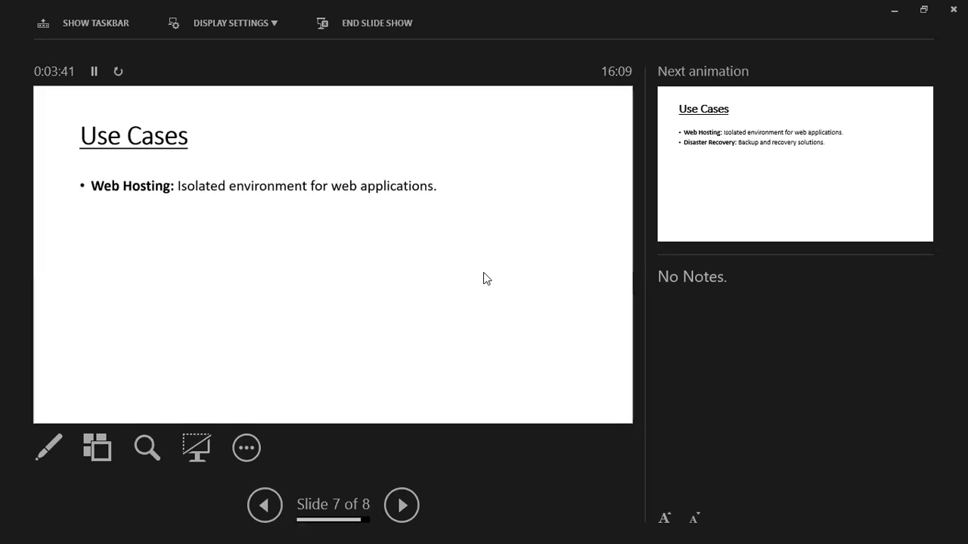
{"action": "key", "text": "Right"}
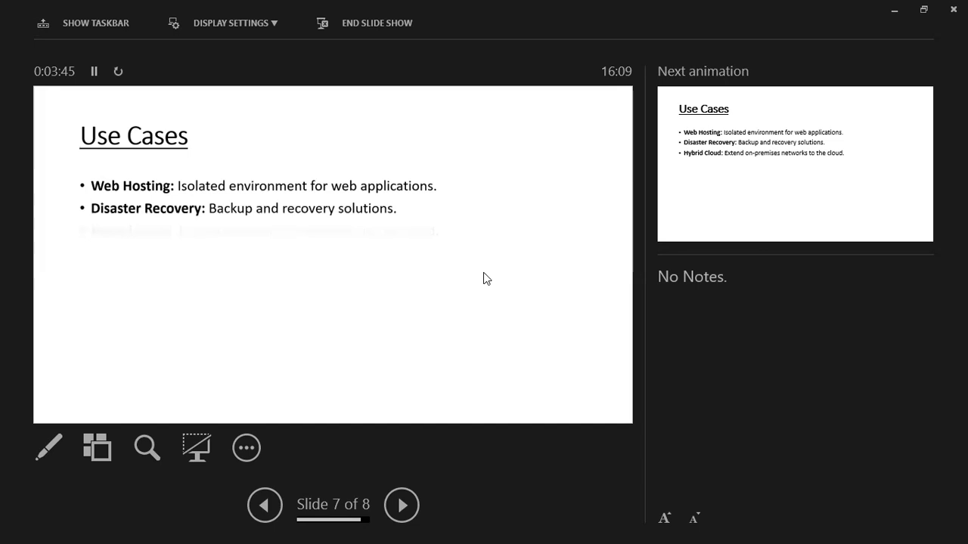
{"action": "key", "text": "Right"}
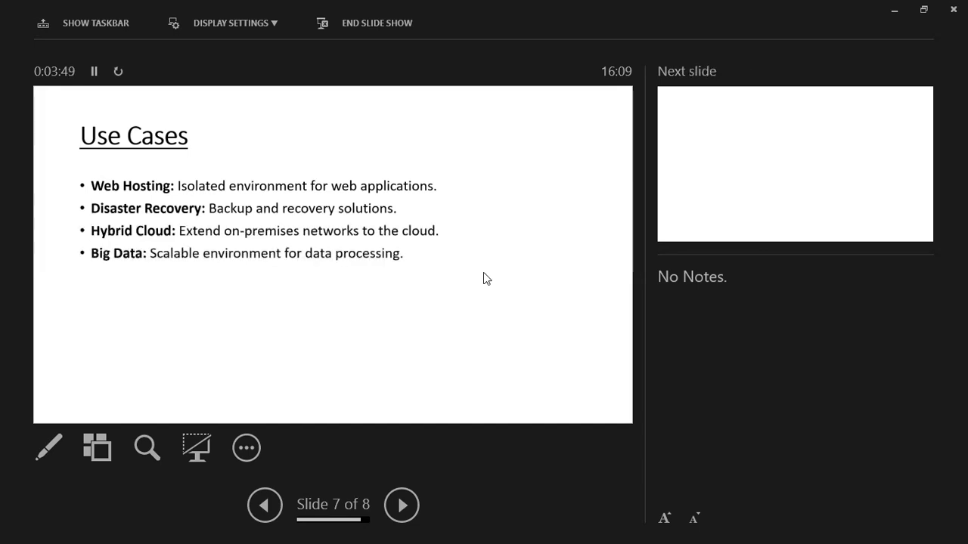
Step: Advance to the "Setting Up an AWS VPC" slide and go through its five setup steps
{"action": "key", "text": "Right"}
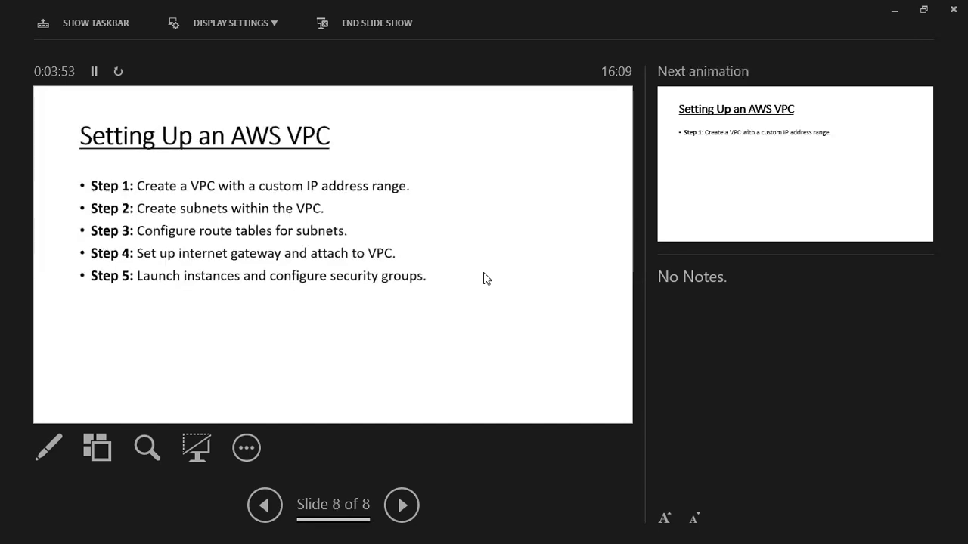
{"action": "key", "text": "Right"}
{"action": "key", "text": "Left"}
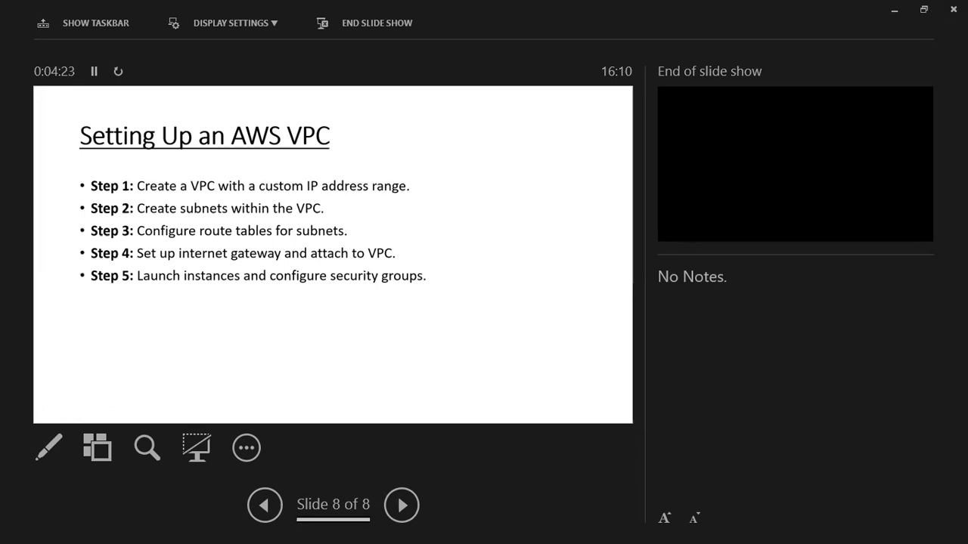
Step: End the slide show and close the AWS VPC presentation and the AWS folder window
{"action": "left_click", "coordinate": [954, 10]}
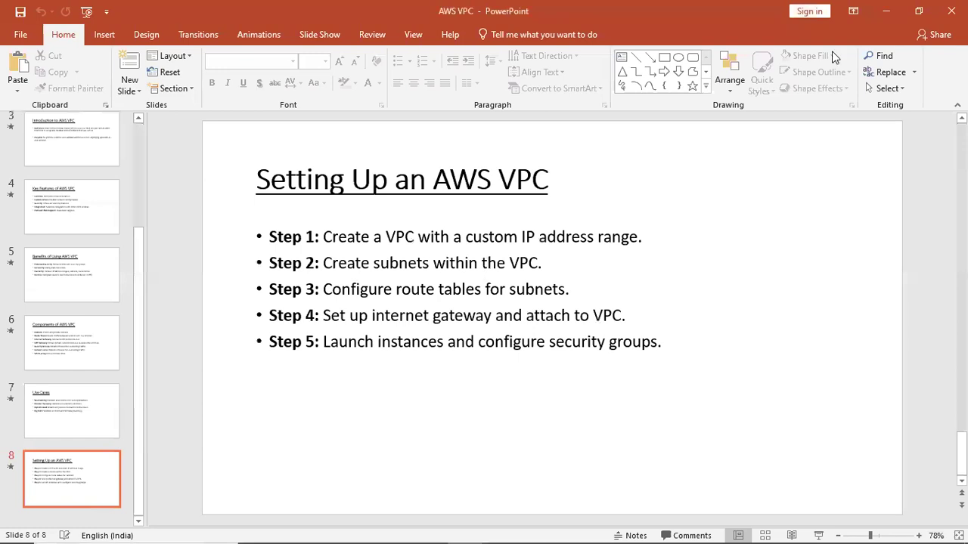
{"action": "left_click", "coordinate": [951, 10]}
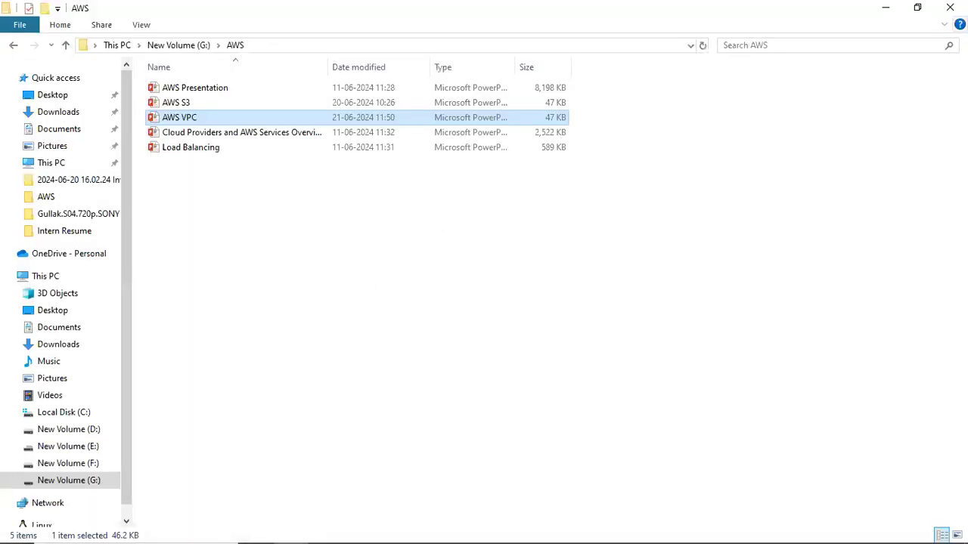
{"action": "left_click", "coordinate": [949, 7]}
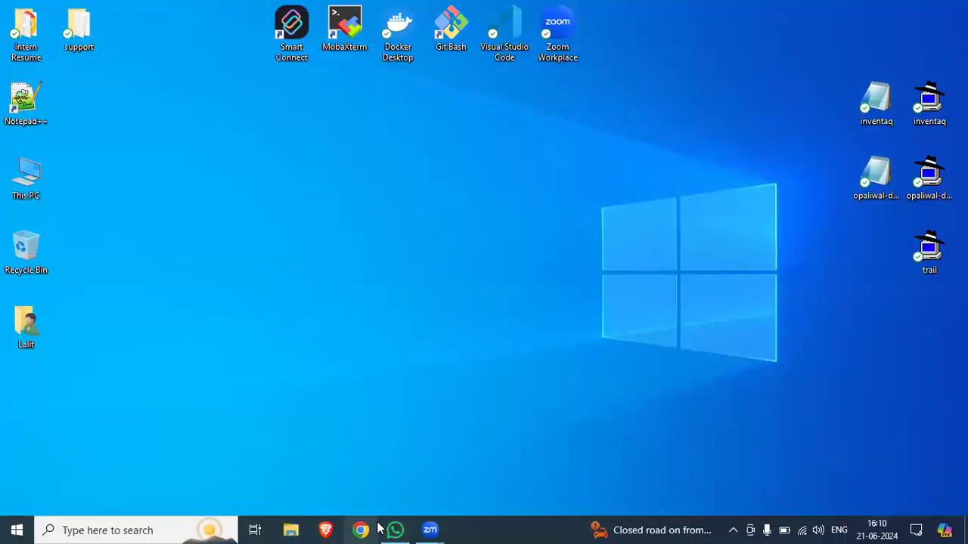
Step: Open Google Chrome with the Devops Farm profile and go to the AWS Console Home page
{"action": "left_click", "coordinate": [367, 530]}
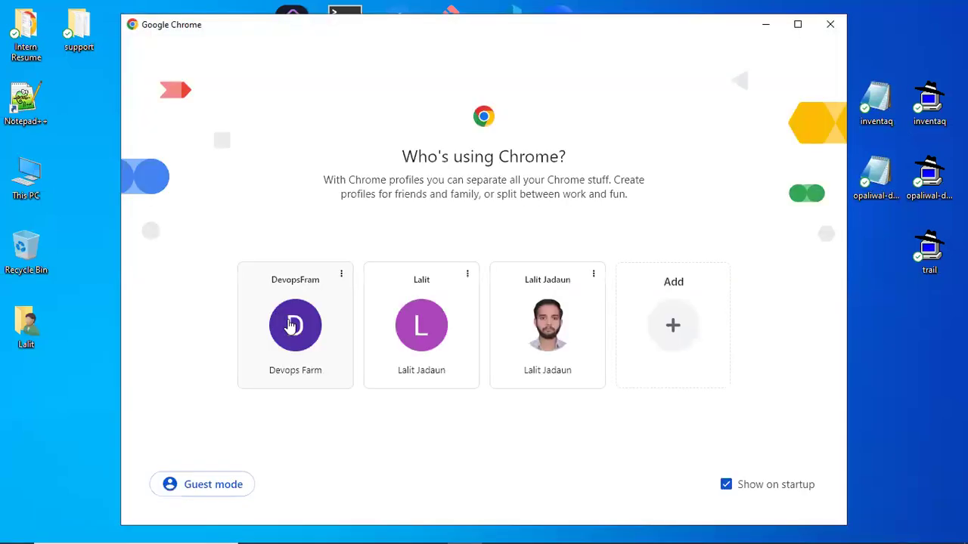
{"action": "left_click", "coordinate": [291, 325]}
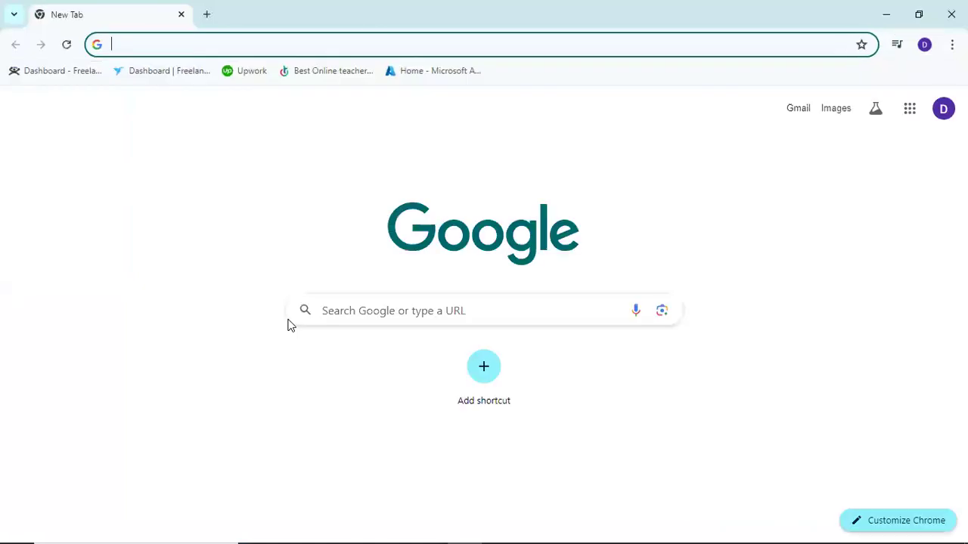
{"action": "left_click", "coordinate": [146, 47]}
{"action": "type", "text": "aws"}
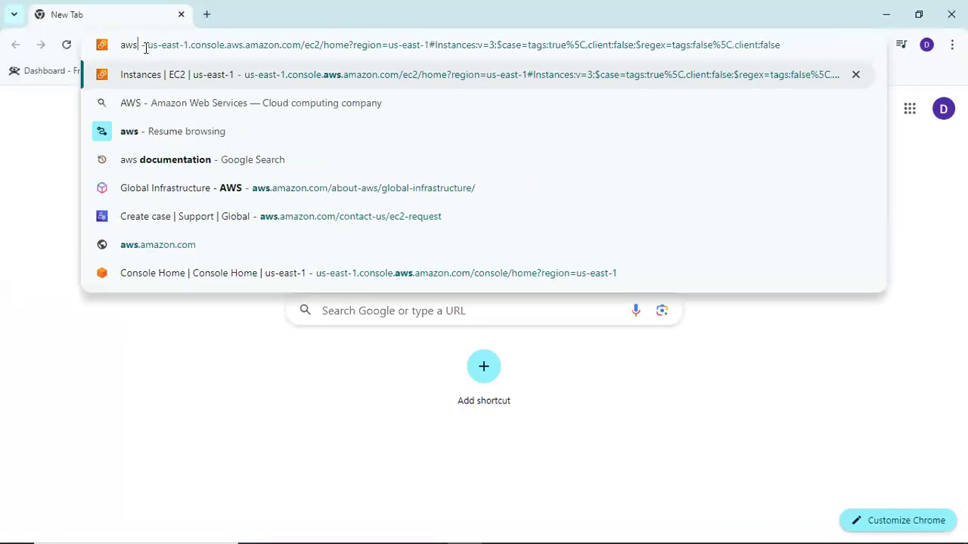
{"action": "key", "text": "Return"}
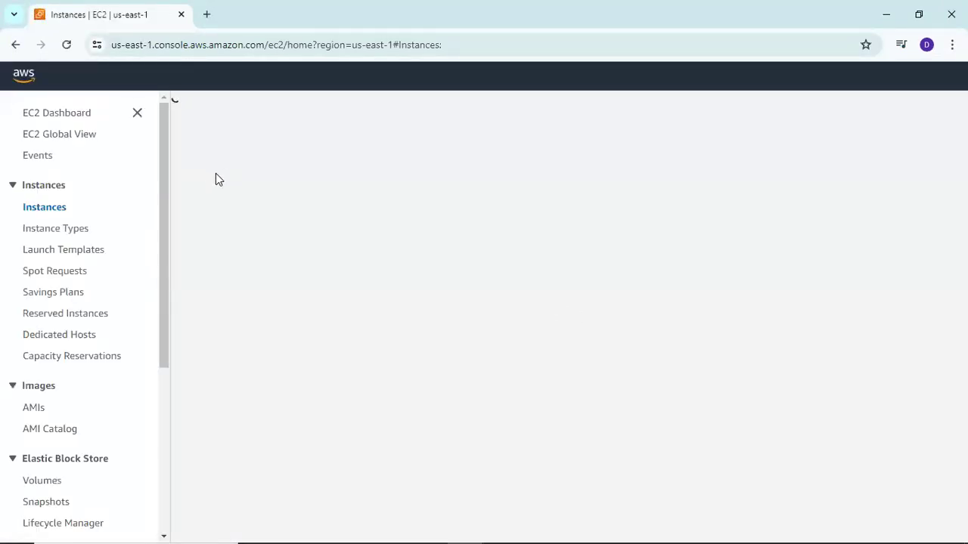
{"action": "left_click", "coordinate": [23, 78]}
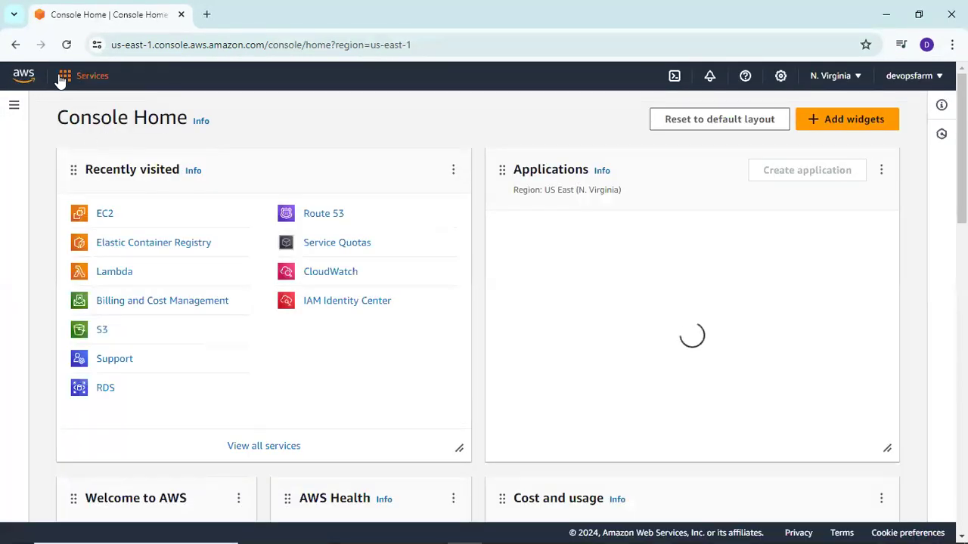
Step: Look up VPC under the Networking & Content Delivery category of the AWS services list, and close the list
{"action": "left_click", "coordinate": [66, 77]}
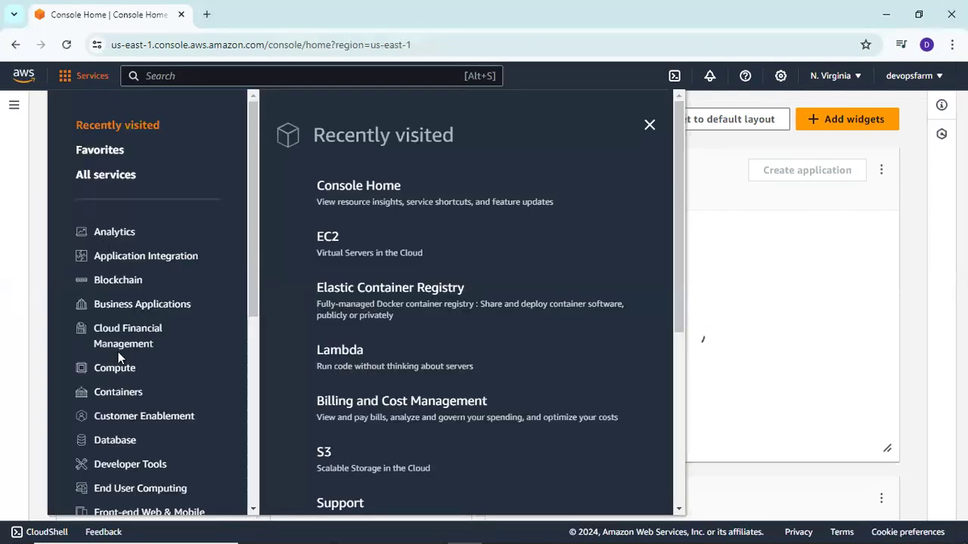
{"action": "scroll", "coordinate": [118, 351], "scroll_direction": "down", "scroll_amount": 5}
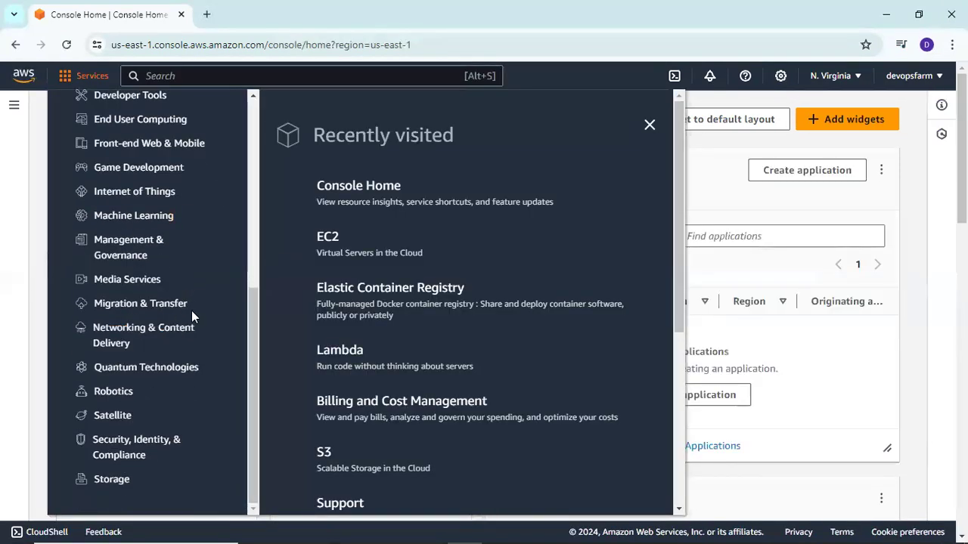
{"action": "left_click", "coordinate": [128, 336]}
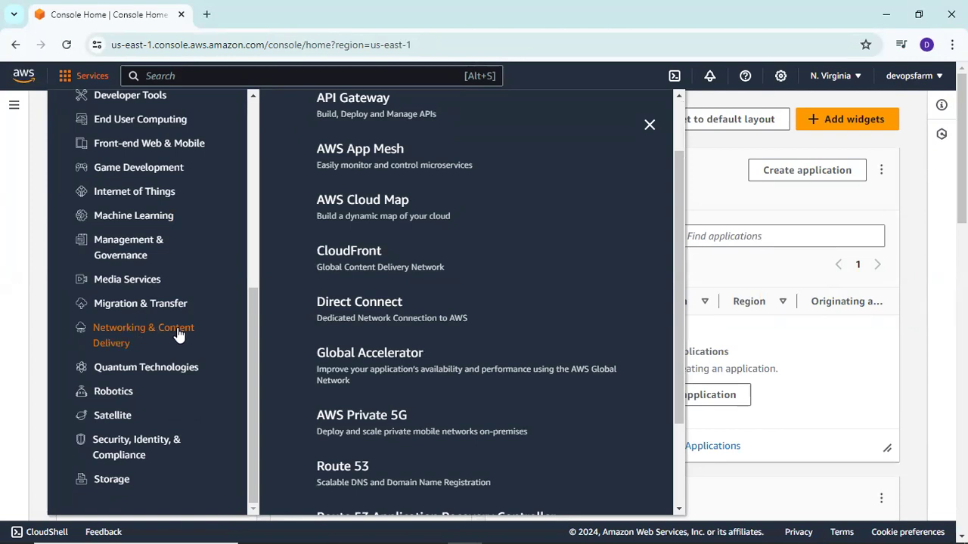
{"action": "scroll", "coordinate": [347, 364], "scroll_direction": "down", "scroll_amount": 3}
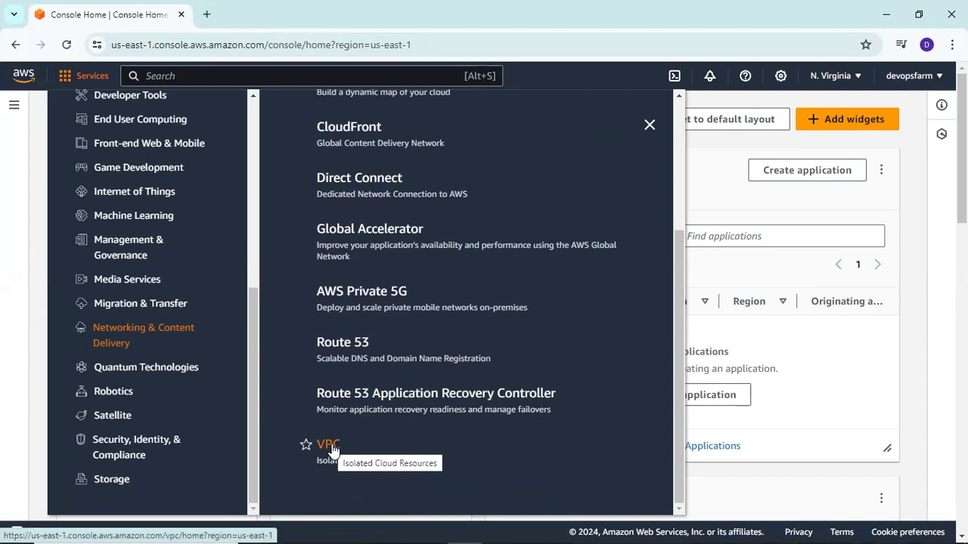
{"action": "left_click", "coordinate": [649, 126]}
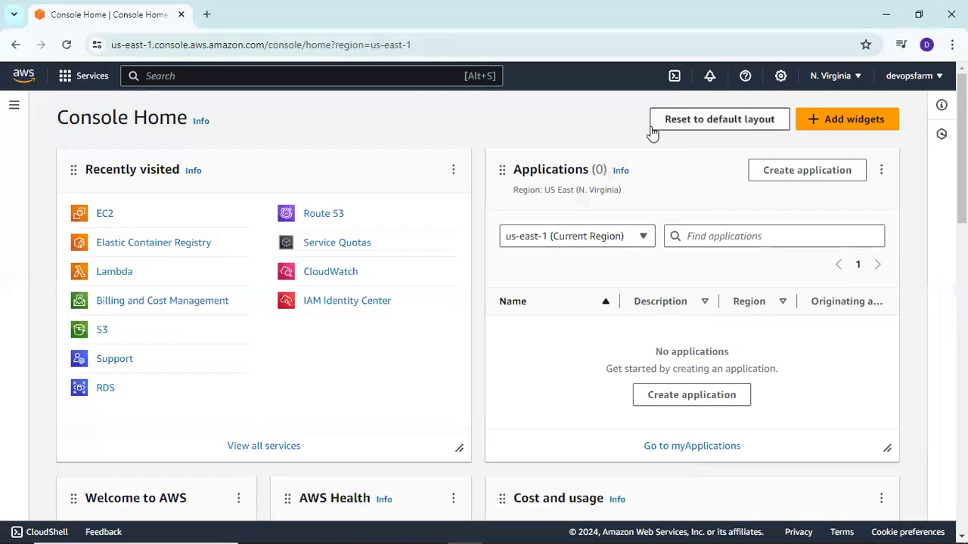
Step: Search the AWS console for "vpc", open the VPC service and dismiss the new console experience notice
{"action": "left_click", "coordinate": [277, 76]}
{"action": "type", "text": "vpc"}
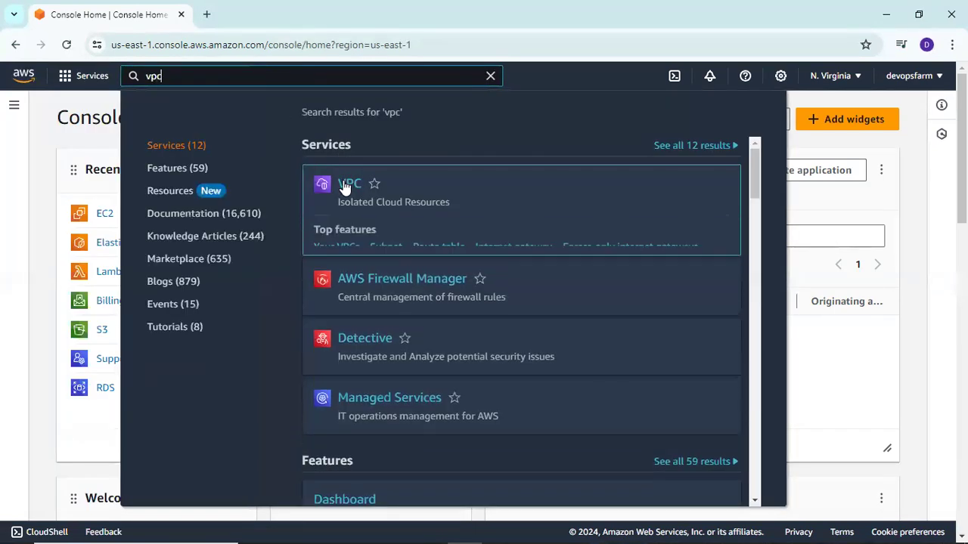
{"action": "left_click", "coordinate": [344, 186]}
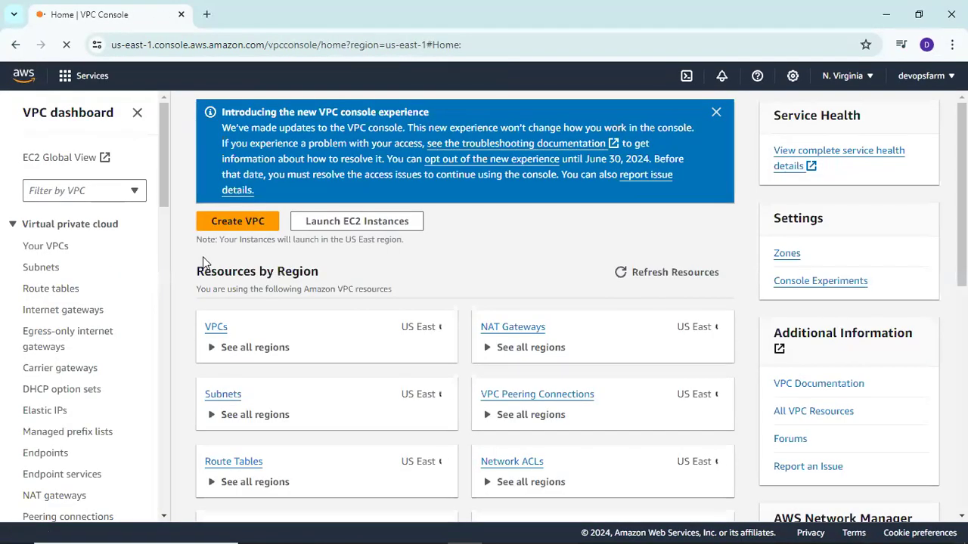
{"action": "left_click", "coordinate": [694, 113]}
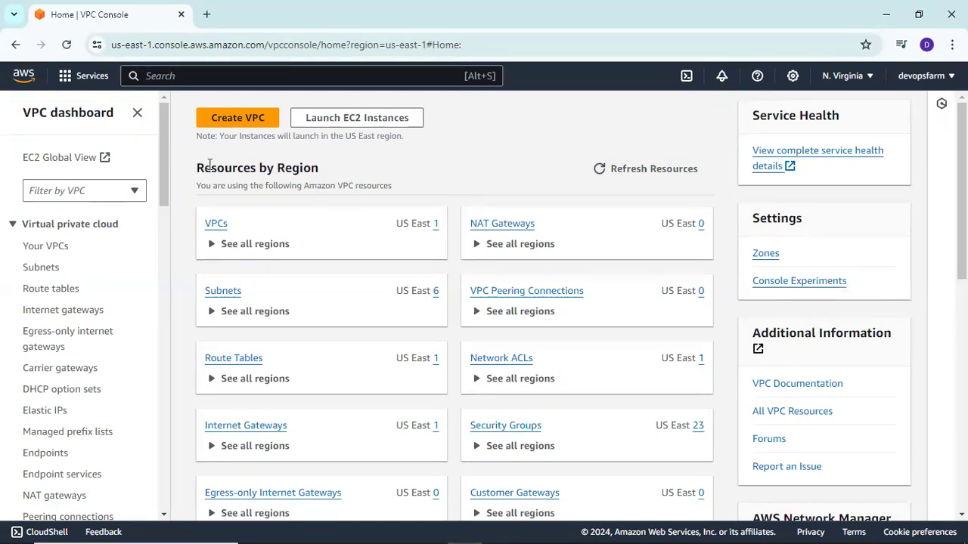
Step: Examine the Resources by Region overview on the VPC dashboard
{"action": "left_click_drag", "start_coordinate": [199, 167], "coordinate": [372, 173]}
{"action": "left_click", "coordinate": [435, 184]}
{"action": "scroll", "coordinate": [257, 197], "scroll_direction": "down", "scroll_amount": 1}
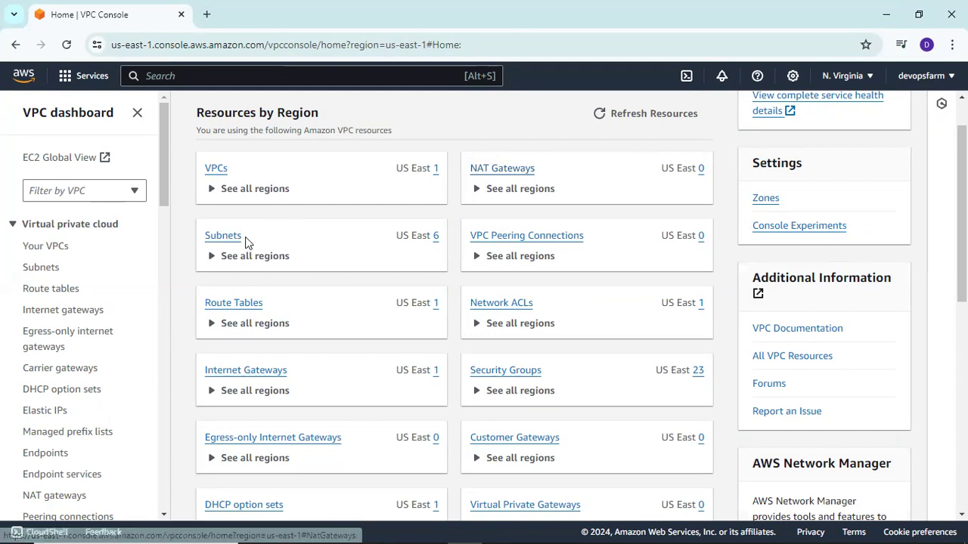
Step: Look through the VPCs, Subnets, Route tables and Internet gateways pages of the Virtual private cloud section
{"action": "scroll", "coordinate": [486, 241], "scroll_direction": "down", "scroll_amount": 1}
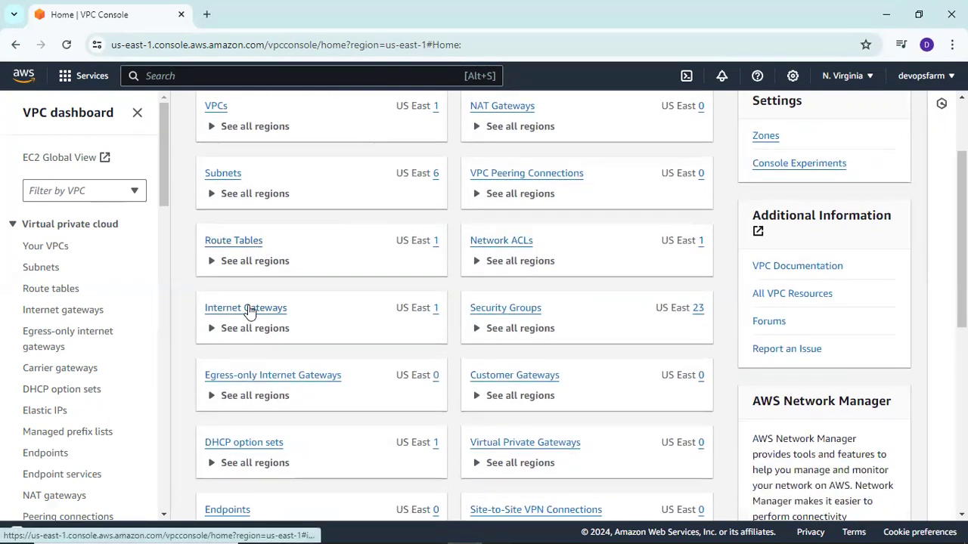
{"action": "scroll", "coordinate": [416, 308], "scroll_direction": "up", "scroll_amount": 2}
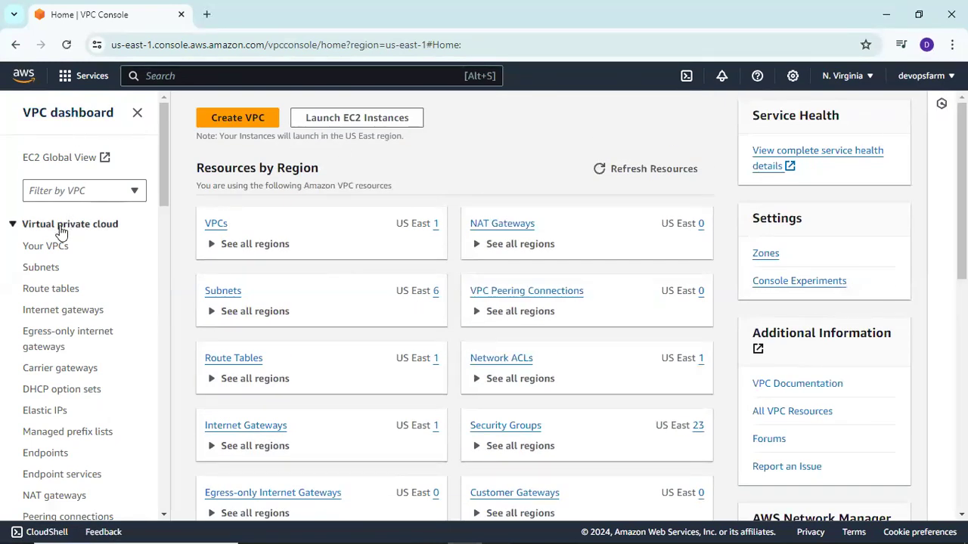
{"action": "scroll", "coordinate": [64, 227], "scroll_direction": "down", "scroll_amount": 2}
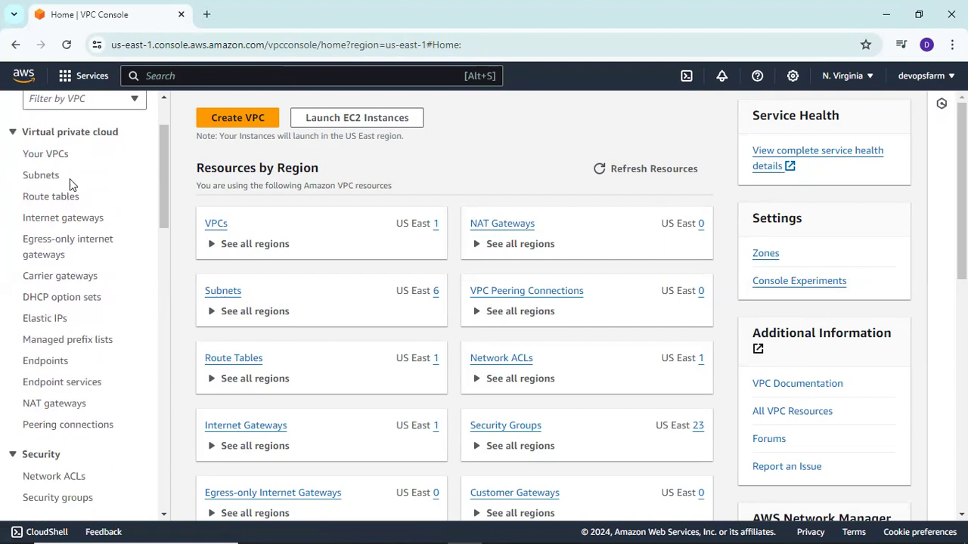
{"action": "left_click", "coordinate": [42, 139]}
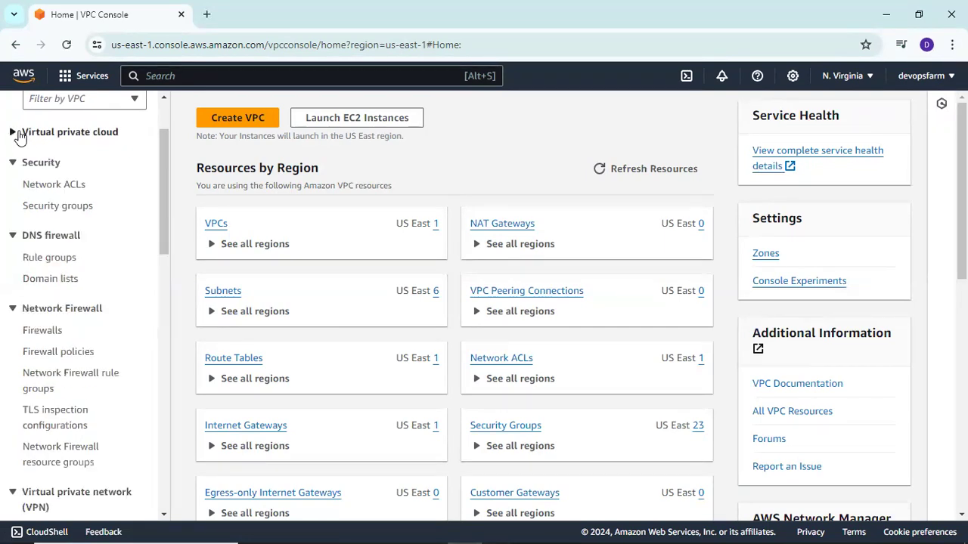
{"action": "left_click", "coordinate": [23, 134]}
{"action": "left_click", "coordinate": [45, 157]}
{"action": "left_click", "coordinate": [41, 176]}
{"action": "left_click", "coordinate": [48, 201]}
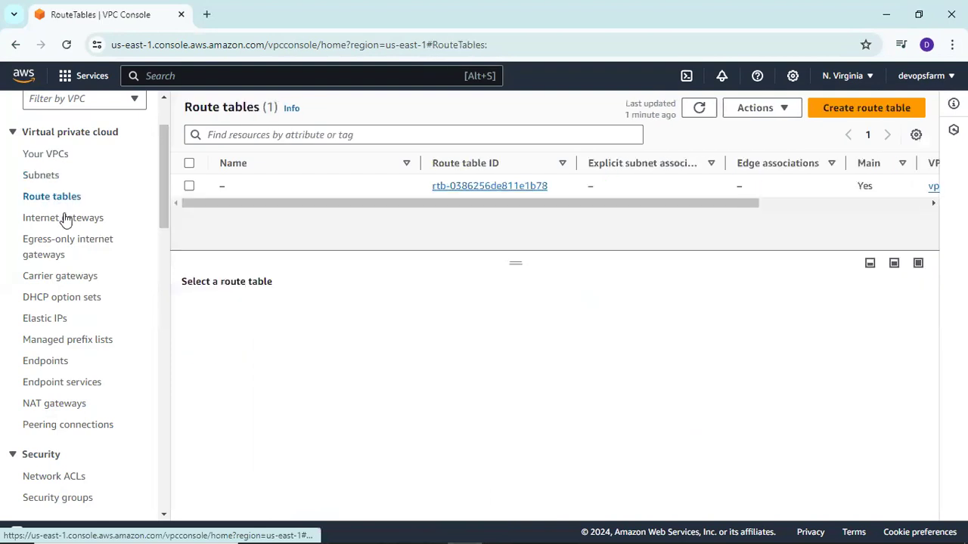
{"action": "left_click", "coordinate": [52, 218]}
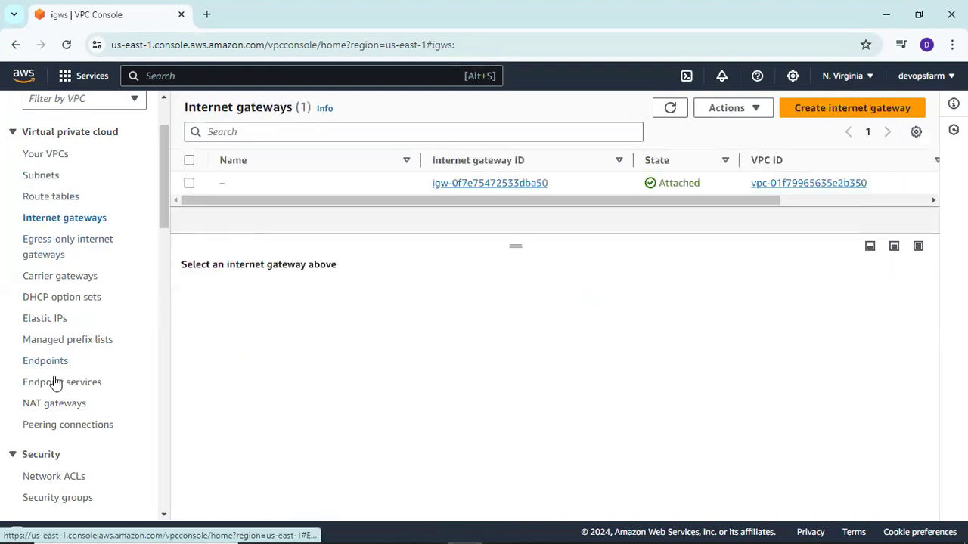
Step: Open the list of VPCs, view the existing VPC's details and clear its selection
{"action": "left_click", "coordinate": [47, 154]}
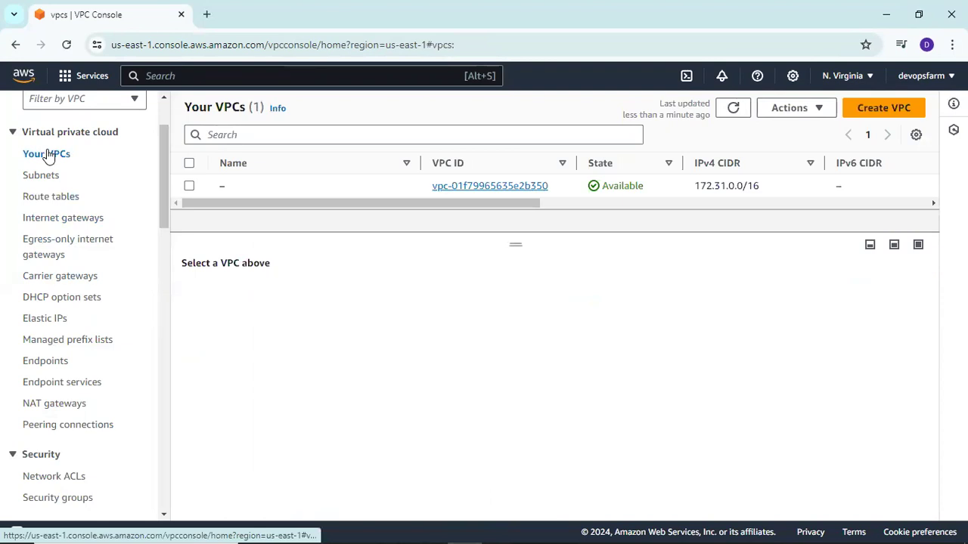
{"action": "left_click_drag", "start_coordinate": [418, 185], "coordinate": [557, 188]}
{"action": "left_click", "coordinate": [557, 188]}
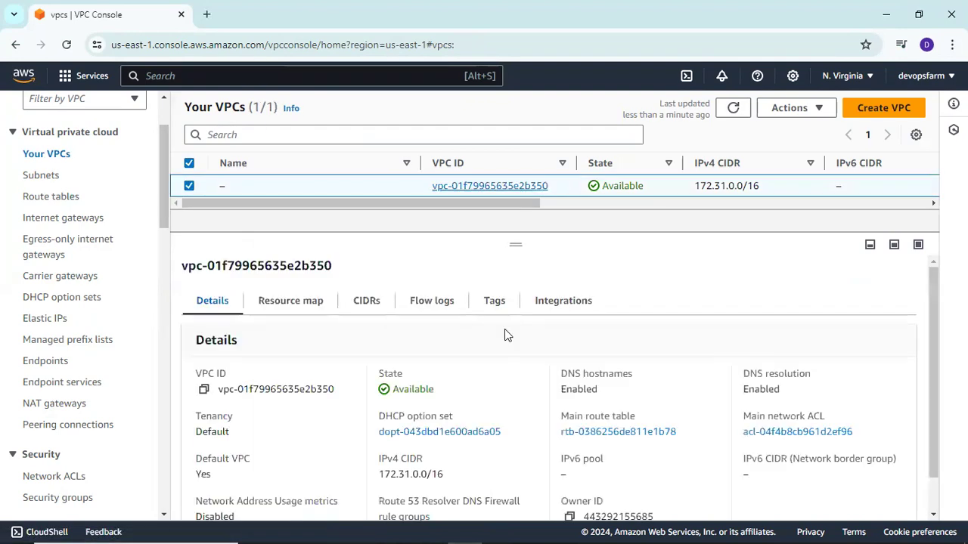
{"action": "left_click", "coordinate": [189, 163]}
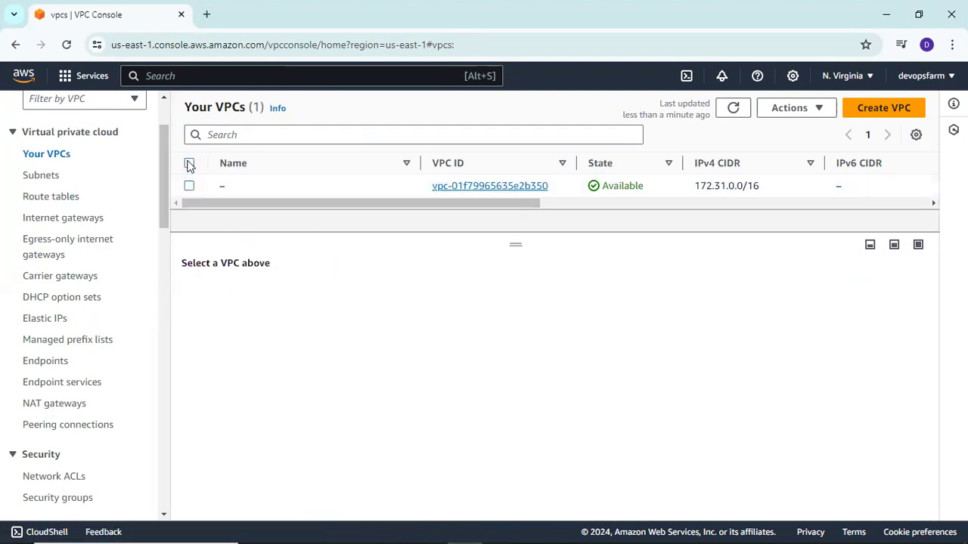
Step: Start creating a VPC with the VPC only option and enter vpc1 as its name tag
{"action": "left_click", "coordinate": [880, 111]}
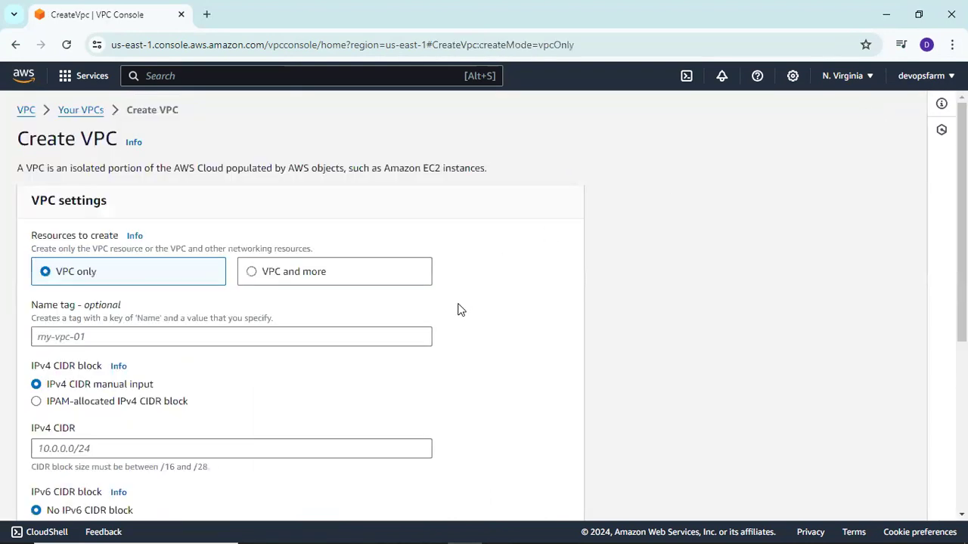
{"action": "scroll", "coordinate": [296, 262], "scroll_direction": "down", "scroll_amount": 2}
{"action": "scroll", "coordinate": [294, 264], "scroll_direction": "up", "scroll_amount": 2}
{"action": "scroll", "coordinate": [469, 242], "scroll_direction": "down", "scroll_amount": 1}
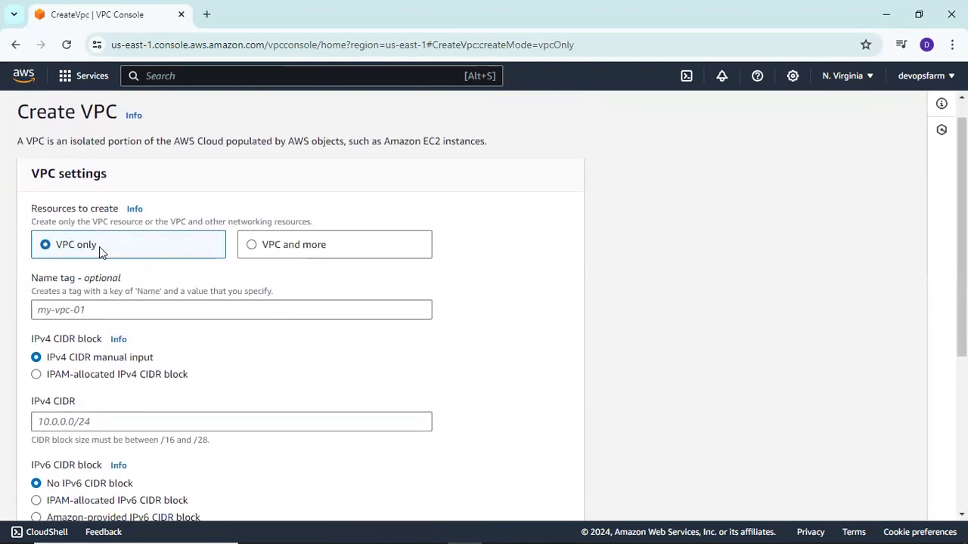
{"action": "scroll", "coordinate": [348, 257], "scroll_direction": "down", "scroll_amount": 1}
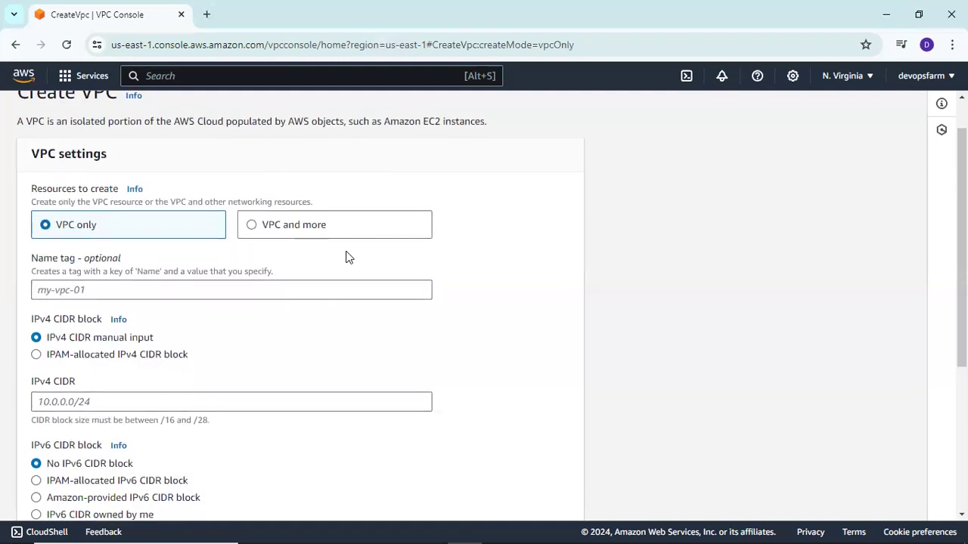
{"action": "scroll", "coordinate": [121, 235], "scroll_direction": "down", "scroll_amount": 1}
{"action": "left_click", "coordinate": [88, 246]}
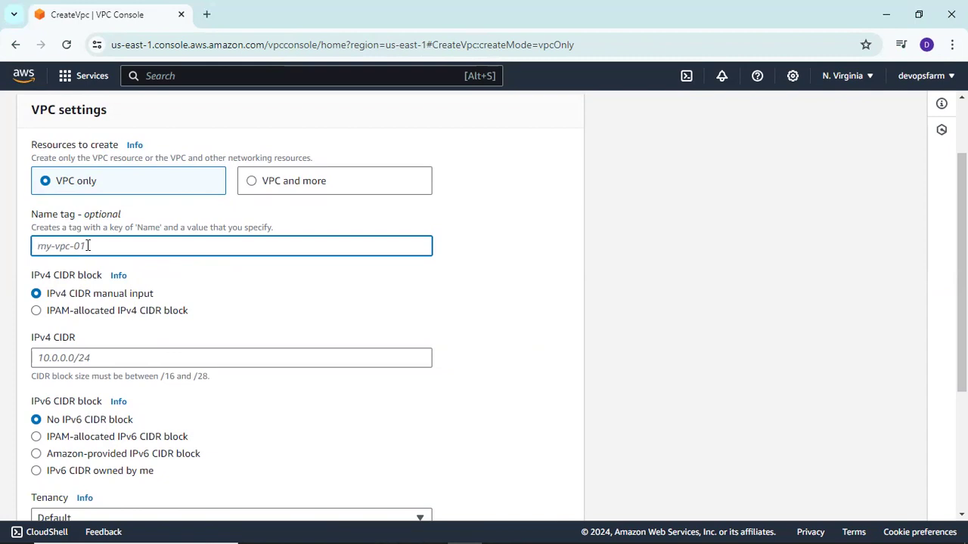
{"action": "type", "text": "vpc1"}
{"action": "left_click", "coordinate": [480, 251]}
Step: Examine the IPv4 and IPv6 CIDR block options and the size limits stated for the IPv4 CIDR
{"action": "scroll", "coordinate": [344, 257], "scroll_direction": "down", "scroll_amount": 1}
{"action": "scroll", "coordinate": [342, 255], "scroll_direction": "up", "scroll_amount": 1}
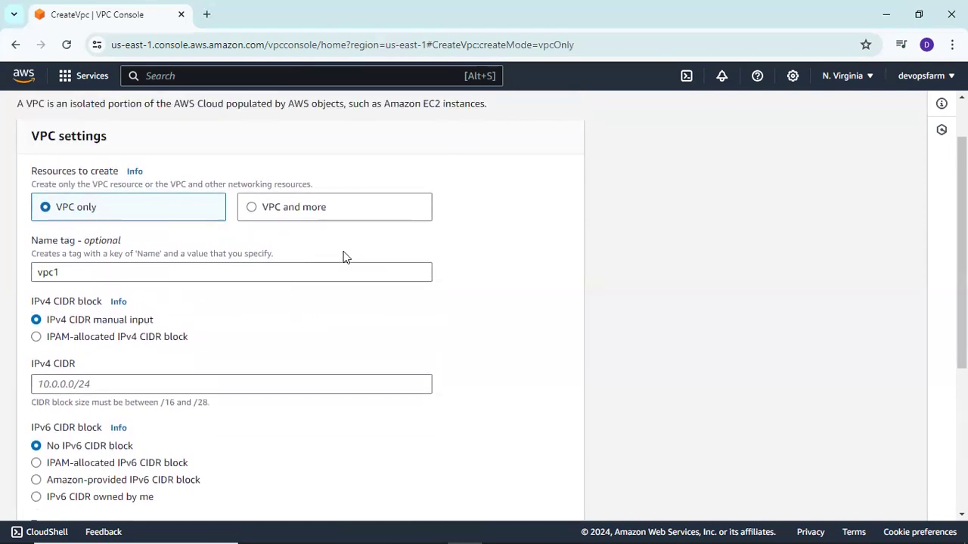
{"action": "scroll", "coordinate": [479, 272], "scroll_direction": "down", "scroll_amount": 1}
{"action": "scroll", "coordinate": [362, 270], "scroll_direction": "down", "scroll_amount": 1}
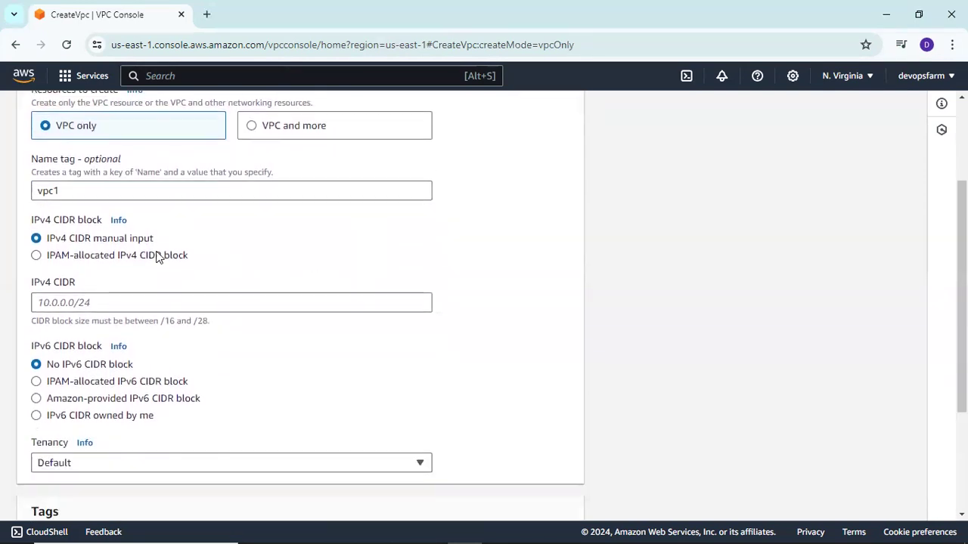
{"action": "scroll", "coordinate": [52, 318], "scroll_direction": "down", "scroll_amount": 1}
{"action": "left_click_drag", "start_coordinate": [34, 303], "coordinate": [99, 307]}
{"action": "left_click", "coordinate": [60, 230]}
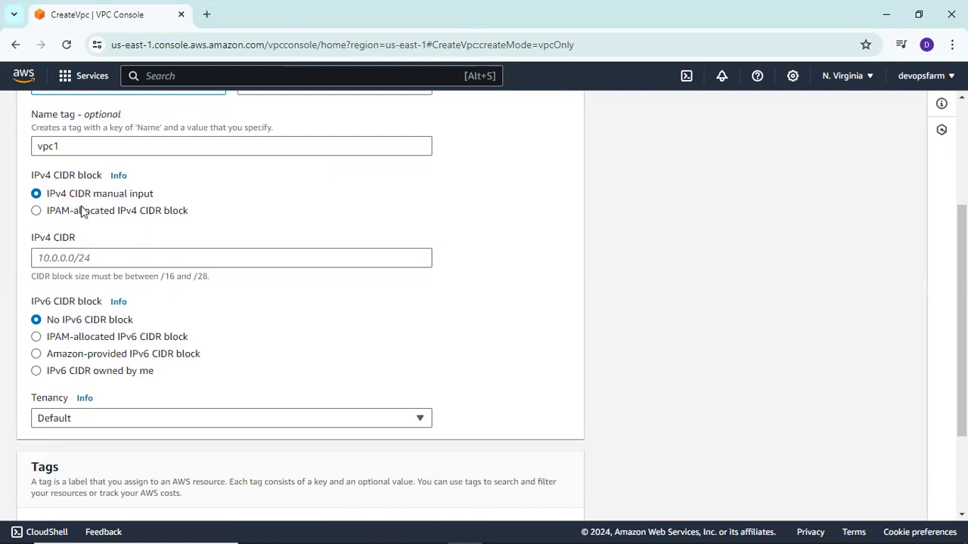
{"action": "scroll", "coordinate": [371, 262], "scroll_direction": "up", "scroll_amount": 2}
{"action": "scroll", "coordinate": [416, 284], "scroll_direction": "down", "scroll_amount": 1}
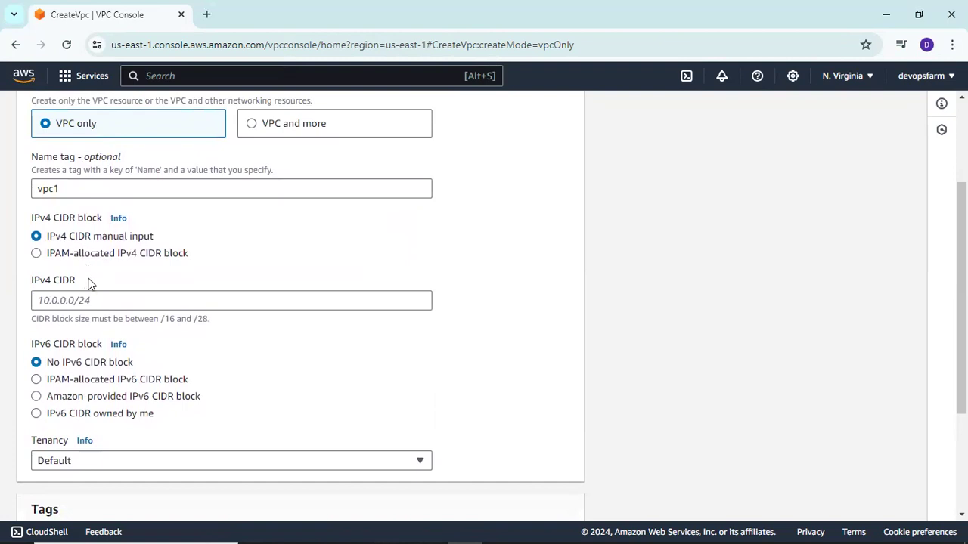
{"action": "scroll", "coordinate": [214, 270], "scroll_direction": "down", "scroll_amount": 1}
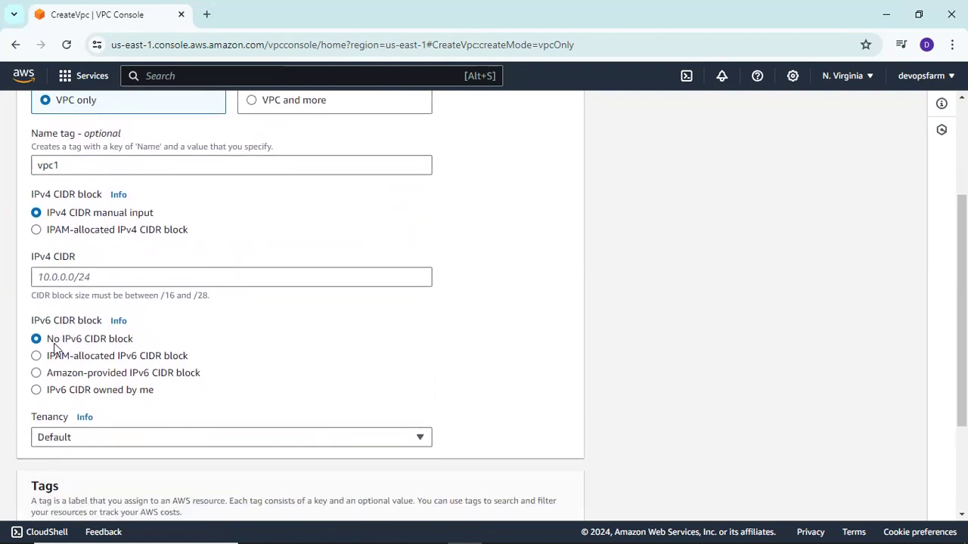
{"action": "scroll", "coordinate": [210, 344], "scroll_direction": "up", "scroll_amount": 1}
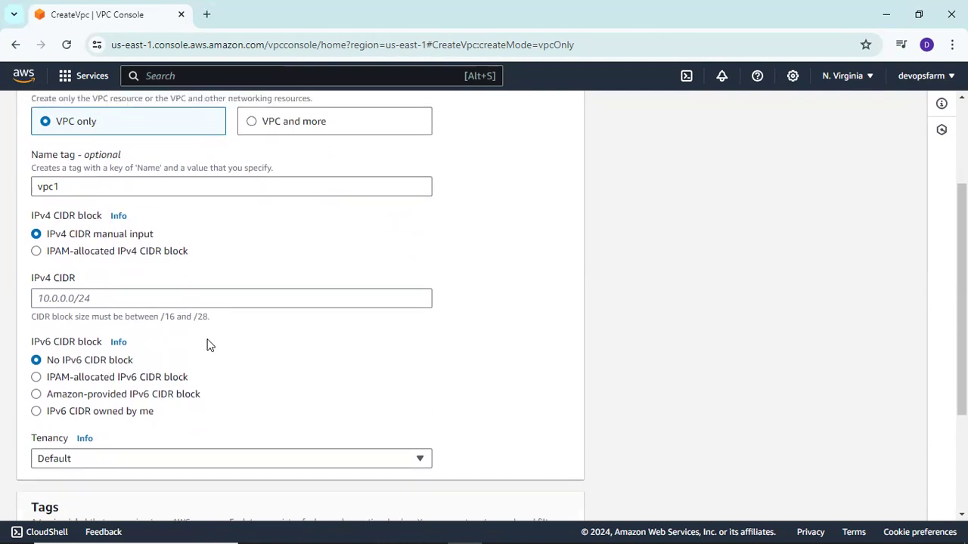
{"action": "left_click", "coordinate": [98, 306]}
{"action": "left_click", "coordinate": [124, 290]}
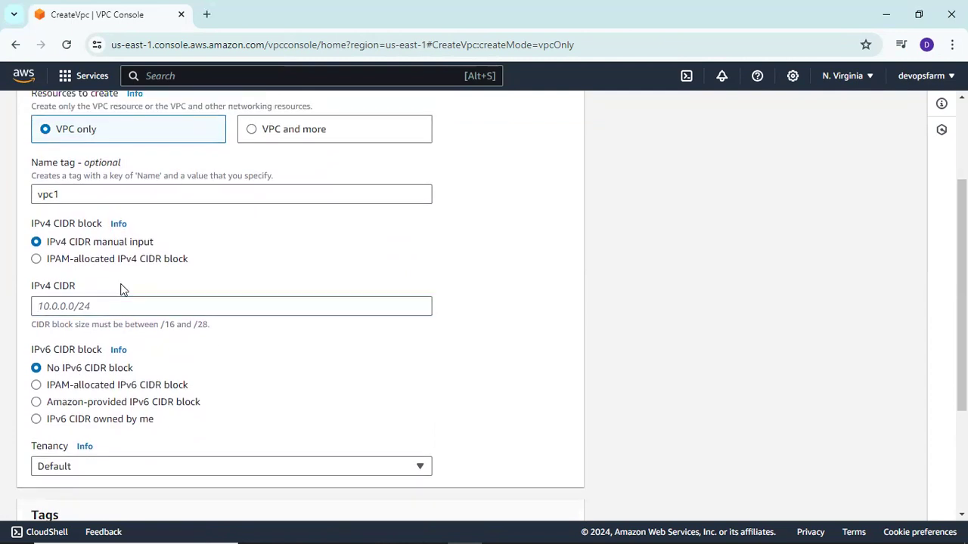
{"action": "left_click", "coordinate": [76, 307]}
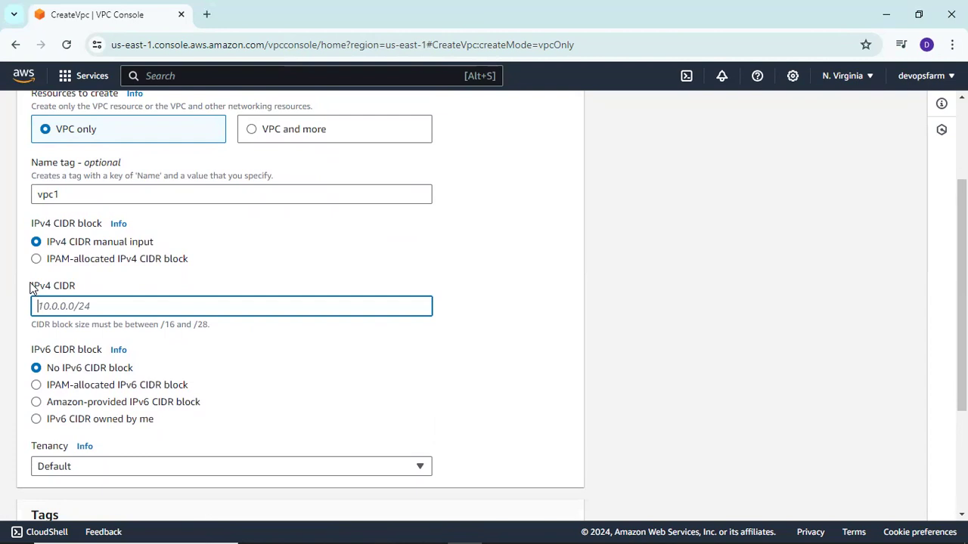
{"action": "left_click", "coordinate": [34, 251]}
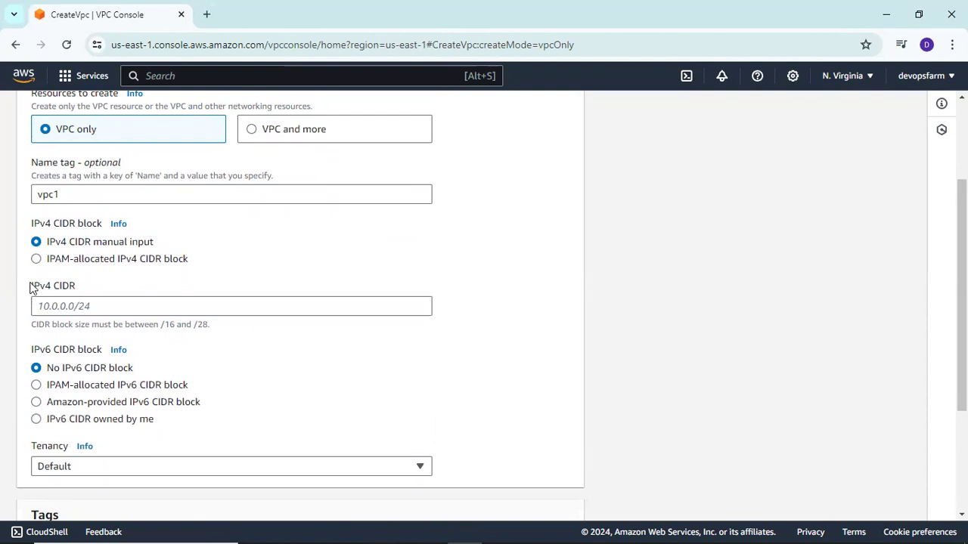
{"action": "left_click_drag", "start_coordinate": [30, 290], "coordinate": [79, 287]}
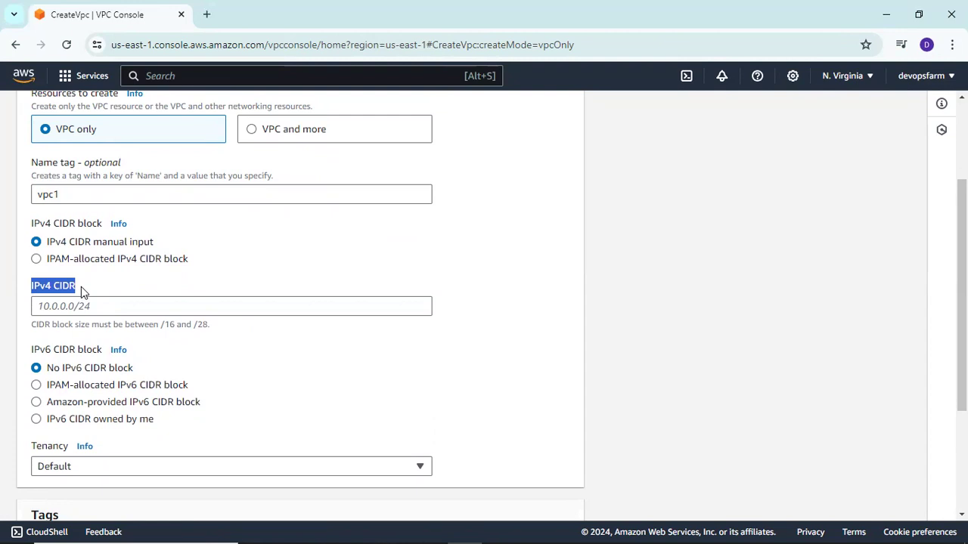
{"action": "left_click", "coordinate": [81, 286]}
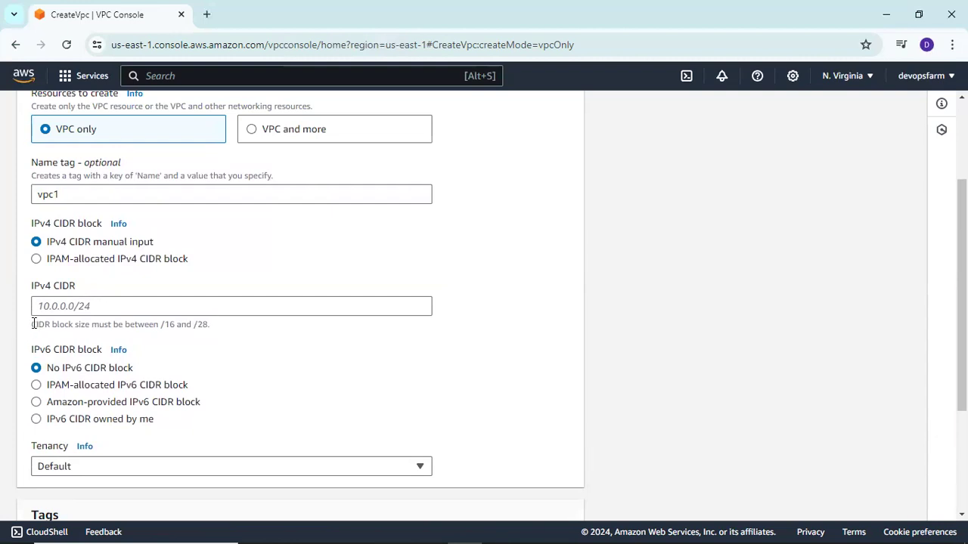
{"action": "left_click_drag", "start_coordinate": [33, 327], "coordinate": [203, 329]}
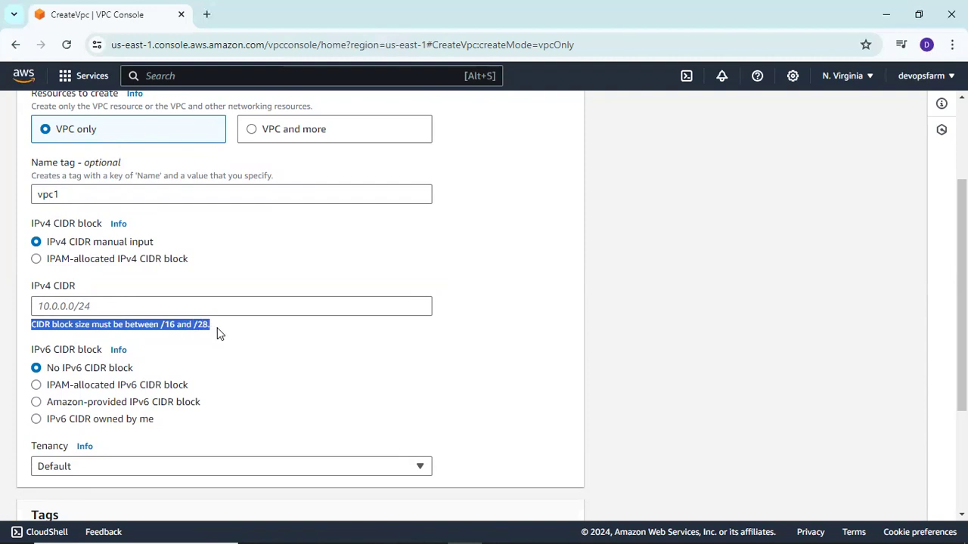
{"action": "left_click", "coordinate": [220, 333]}
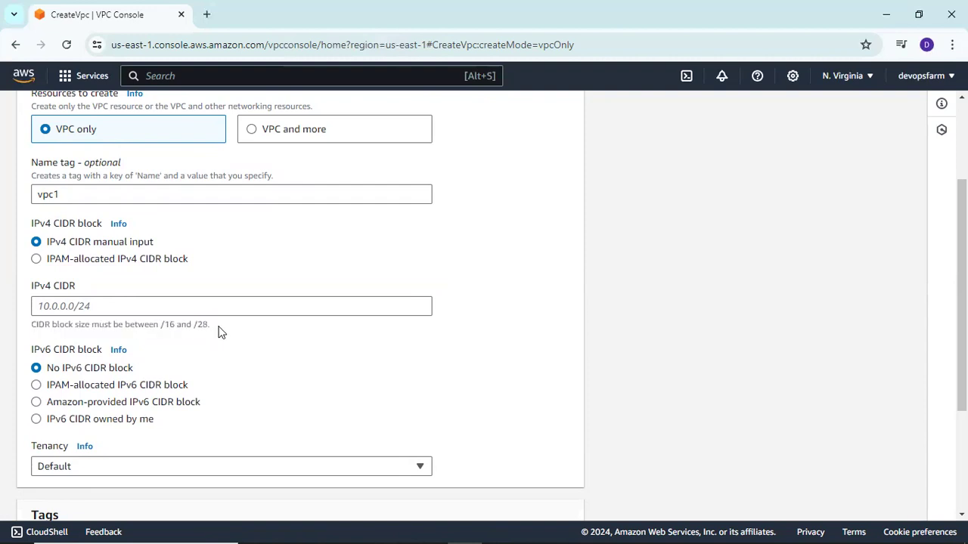
Step: Set the new VPC's IPv4 CIDR to 10.0.0.0/20
{"action": "left_click", "coordinate": [115, 306]}
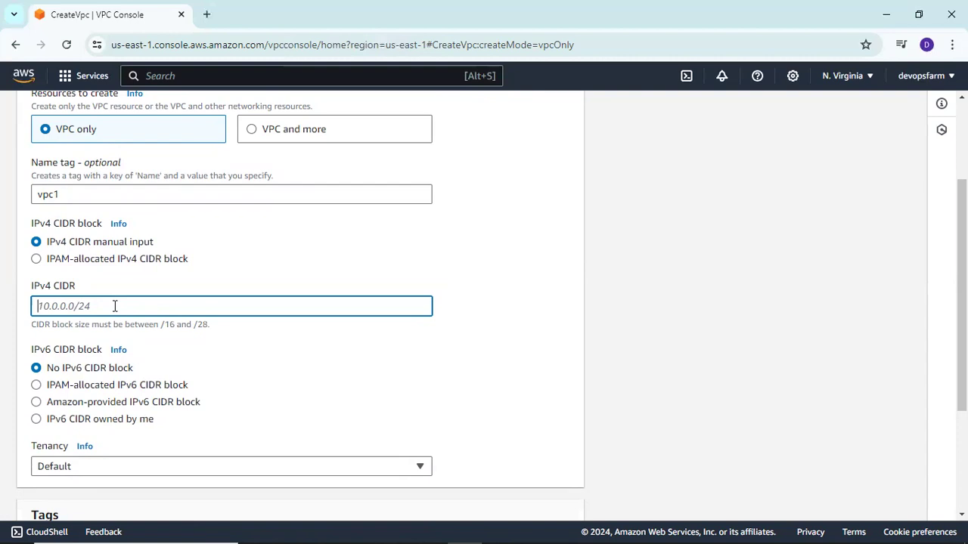
{"action": "type", "text": "10.0"}
{"action": "left_click", "coordinate": [140, 342]}
Step: Review the IPv6 CIDR block, tenancy and tag settings, and create the VPC
{"action": "scroll", "coordinate": [140, 340], "scroll_direction": "down", "scroll_amount": 2}
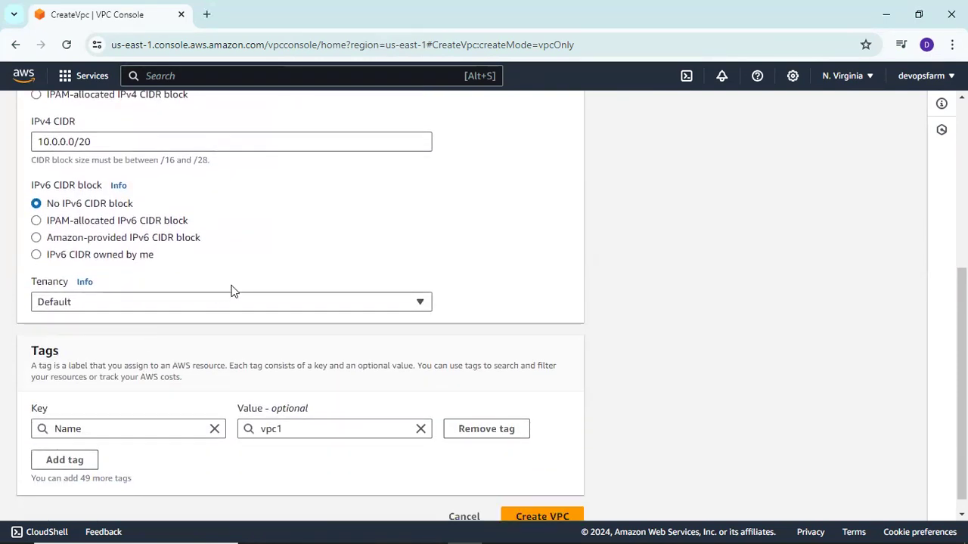
{"action": "scroll", "coordinate": [232, 294], "scroll_direction": "down", "scroll_amount": 1}
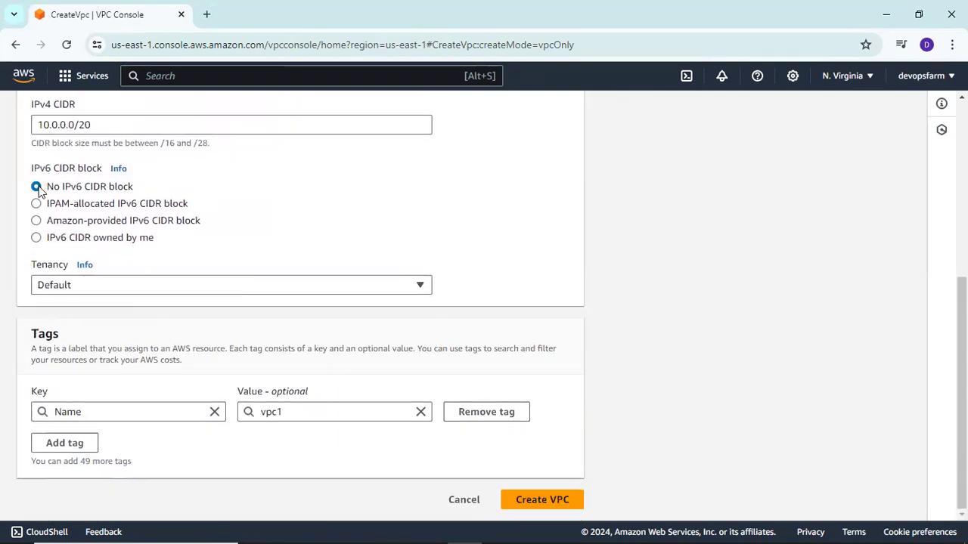
{"action": "scroll", "coordinate": [99, 219], "scroll_direction": "up", "scroll_amount": 2}
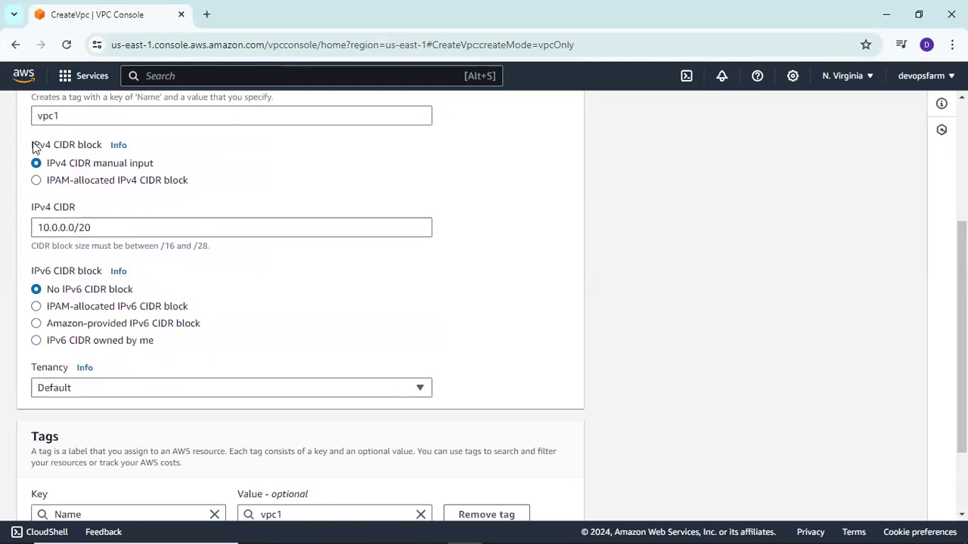
{"action": "scroll", "coordinate": [158, 272], "scroll_direction": "down", "scroll_amount": 2}
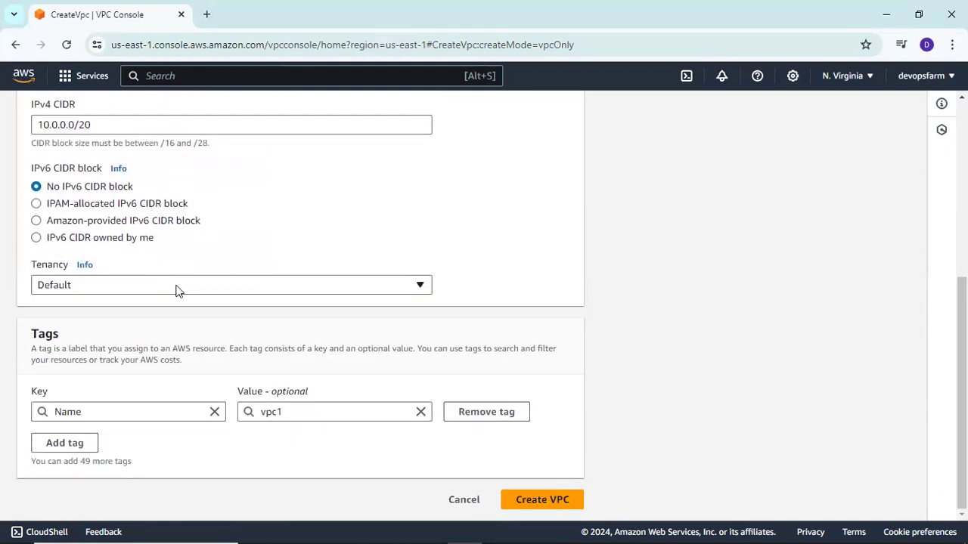
{"action": "left_click", "coordinate": [110, 409]}
{"action": "left_click", "coordinate": [64, 389]}
{"action": "left_click", "coordinate": [540, 502]}
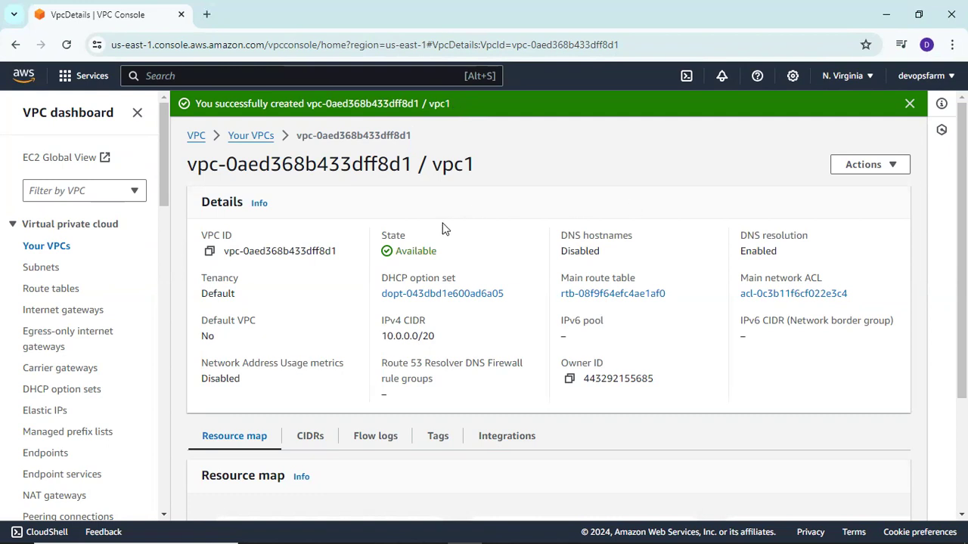
Step: Return to the list of VPCs, enlarge the list area and select vpc1 to show its details
{"action": "left_click", "coordinate": [47, 250]}
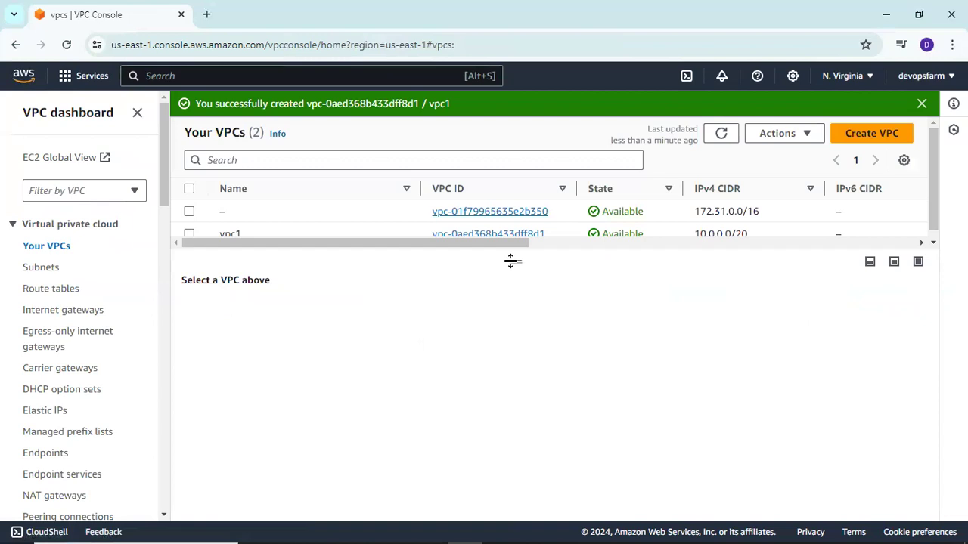
{"action": "left_click_drag", "start_coordinate": [516, 259], "coordinate": [516, 276]}
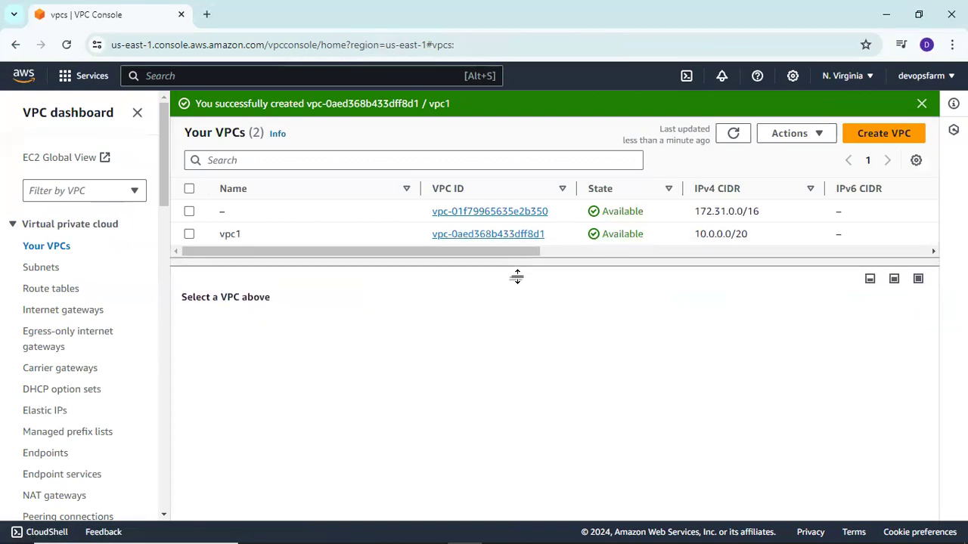
{"action": "double_click", "coordinate": [229, 234]}
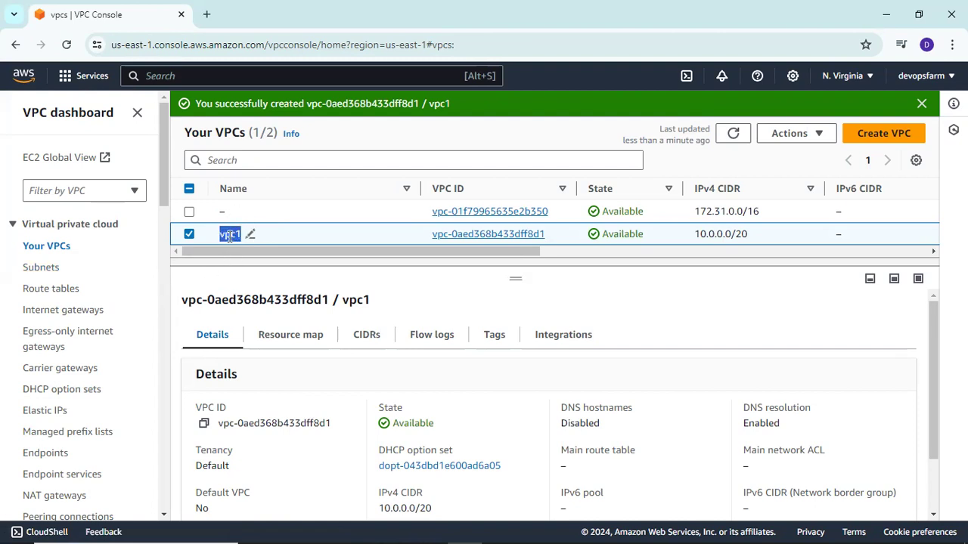
Step: Look over the existing subnets and return to the list of VPCs
{"action": "left_click", "coordinate": [32, 271]}
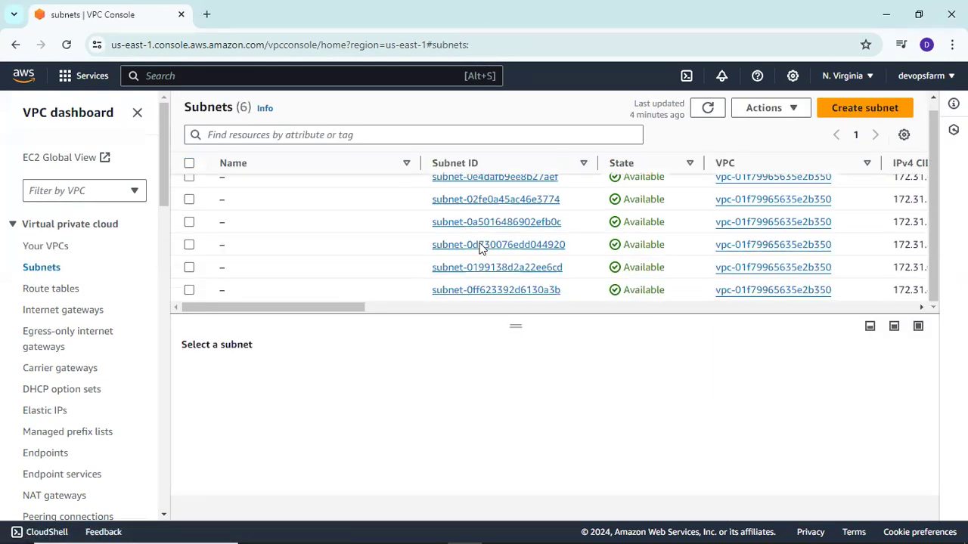
{"action": "left_click", "coordinate": [42, 246]}
{"action": "left_click", "coordinate": [261, 199]}
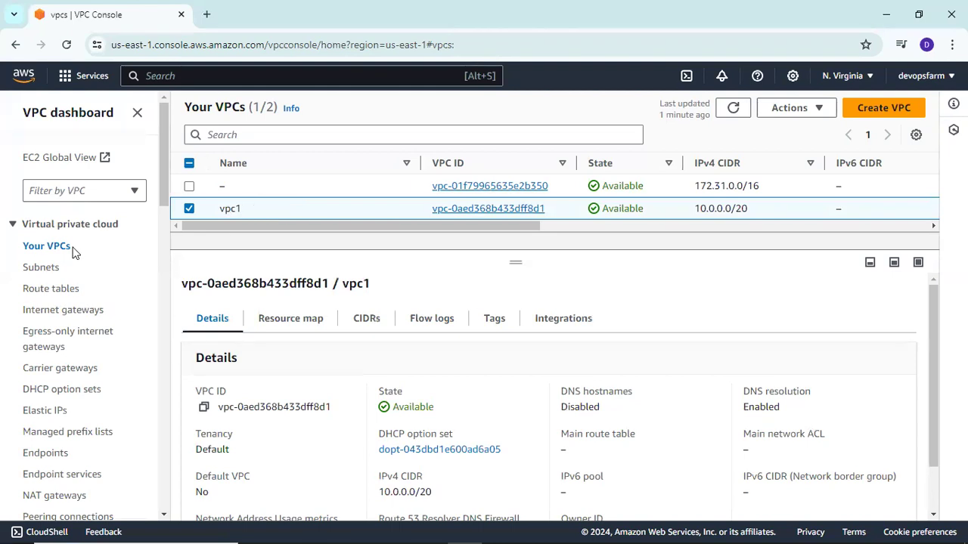
Step: Start creating a subnet and choose vpc1 as the VPC it belongs to
{"action": "left_click", "coordinate": [38, 269]}
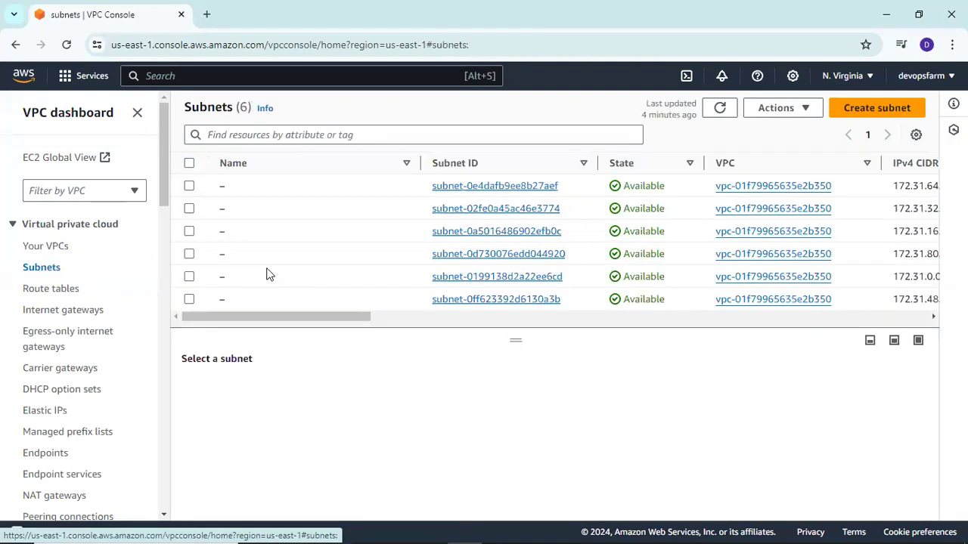
{"action": "left_click", "coordinate": [873, 111]}
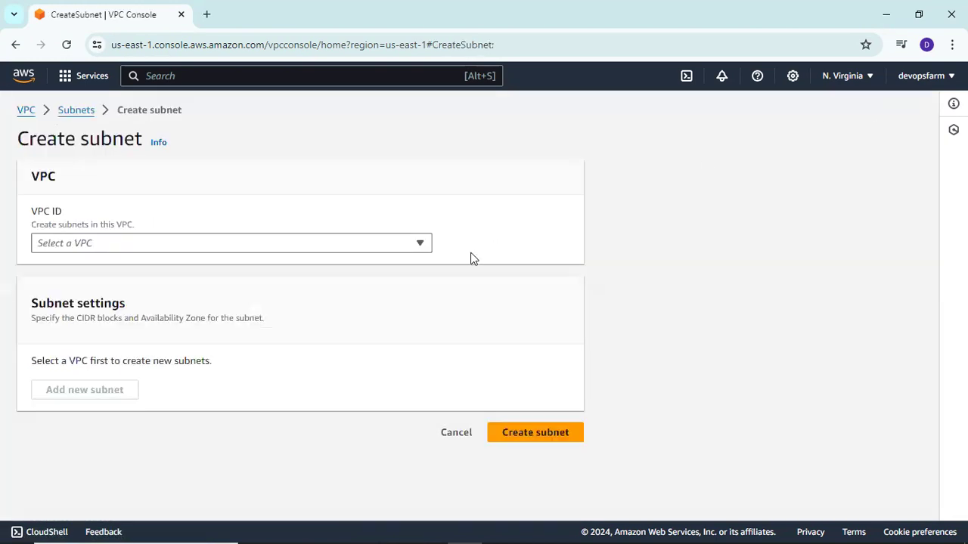
{"action": "left_click", "coordinate": [271, 241]}
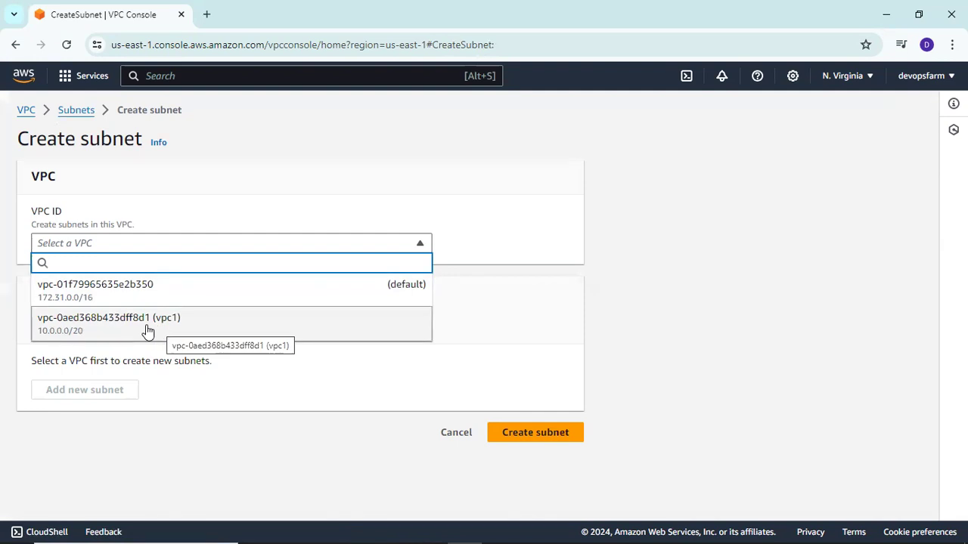
{"action": "left_click", "coordinate": [80, 325]}
Step: Name the new subnet subnet1
{"action": "scroll", "coordinate": [228, 333], "scroll_direction": "down", "scroll_amount": 3}
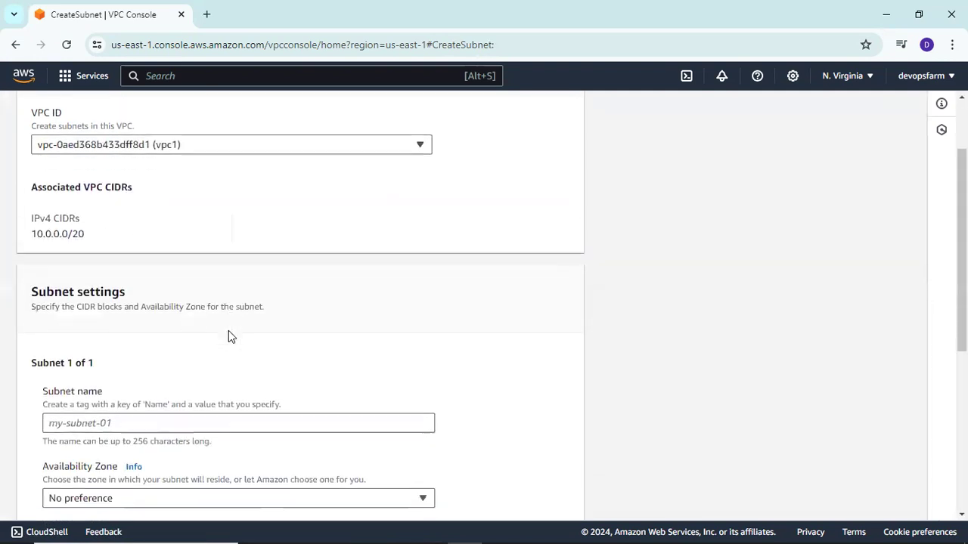
{"action": "left_click", "coordinate": [75, 270]}
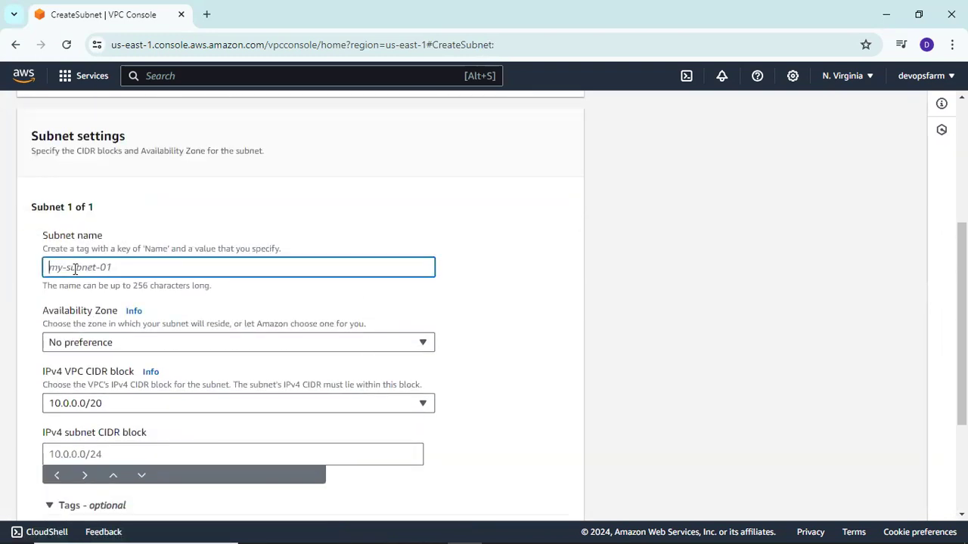
{"action": "type", "text": "subnet1"}
{"action": "left_click", "coordinate": [229, 298]}
Step: Keep the Availability Zone at No preference and use 10.0.0.0/20 as the IPv4 VPC CIDR block for subnet1
{"action": "scroll", "coordinate": [228, 298], "scroll_direction": "down", "scroll_amount": 2}
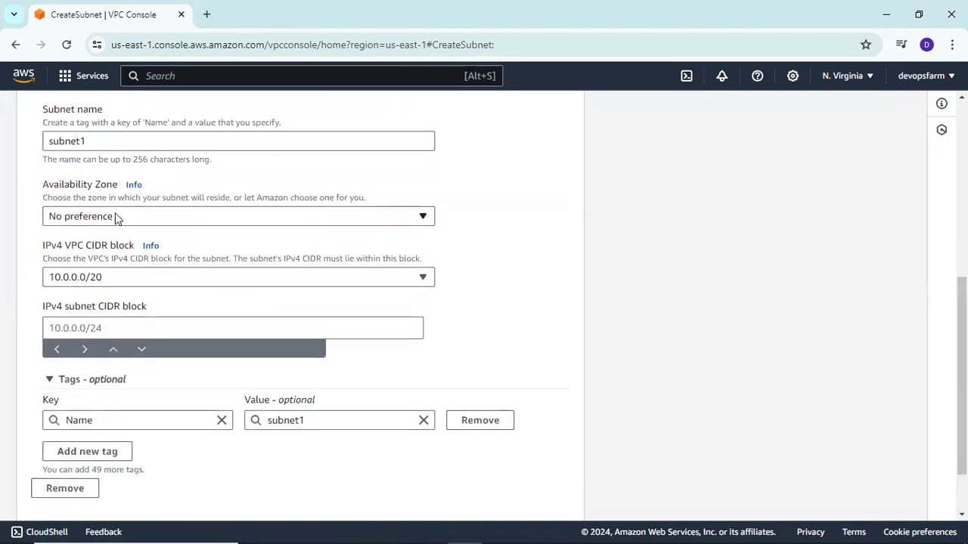
{"action": "left_click", "coordinate": [126, 216]}
{"action": "left_click", "coordinate": [103, 220]}
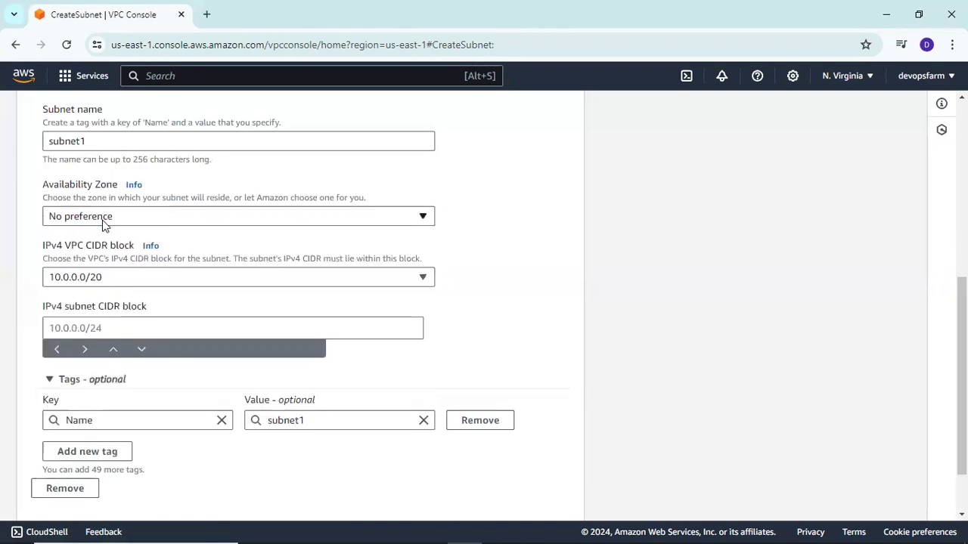
{"action": "left_click", "coordinate": [112, 259]}
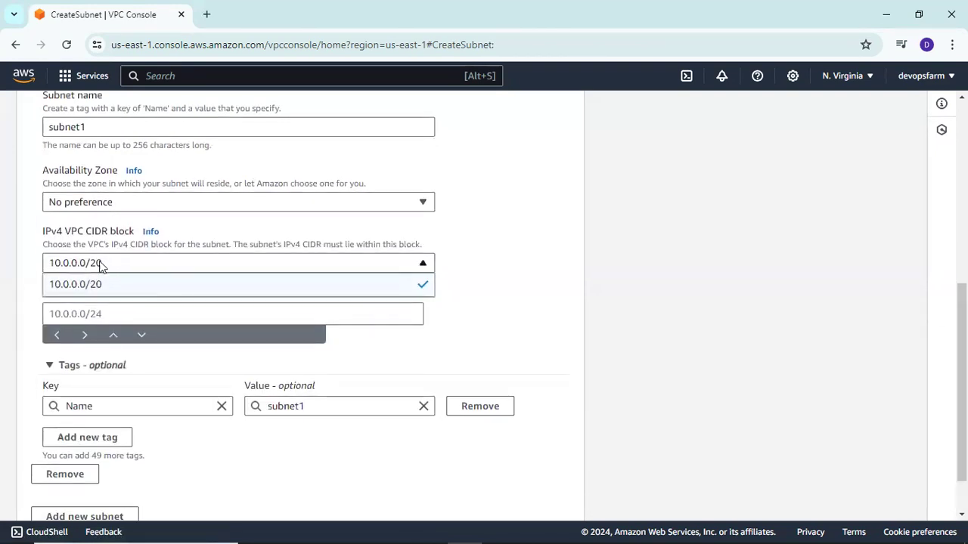
{"action": "left_click", "coordinate": [77, 296]}
{"action": "scroll", "coordinate": [121, 294], "scroll_direction": "down", "scroll_amount": 1}
{"action": "left_click", "coordinate": [116, 289]}
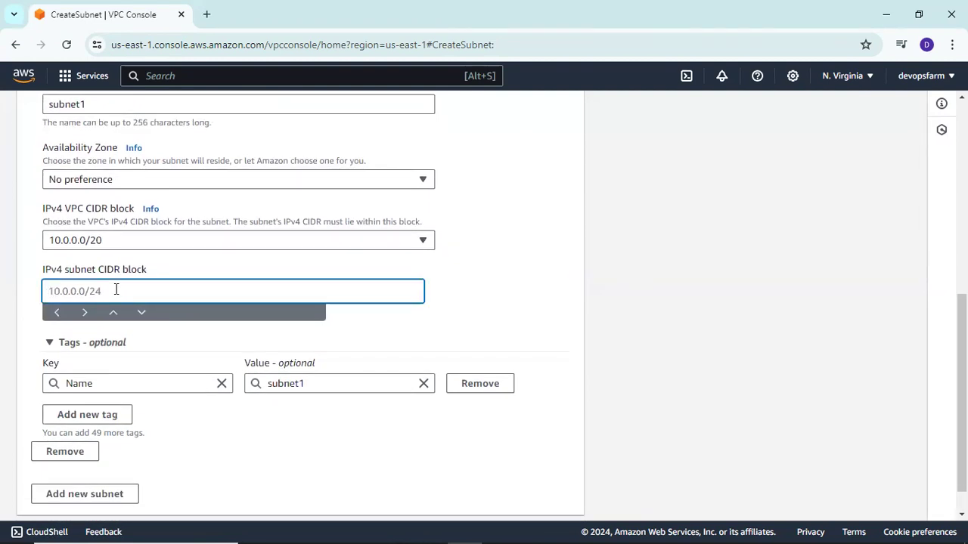
Step: Set the IPv4 subnet CIDR block to 10.0.0.0/20 and create the subnet
{"action": "left_click_drag", "start_coordinate": [44, 211], "coordinate": [171, 268]}
{"action": "left_click", "coordinate": [171, 268]}
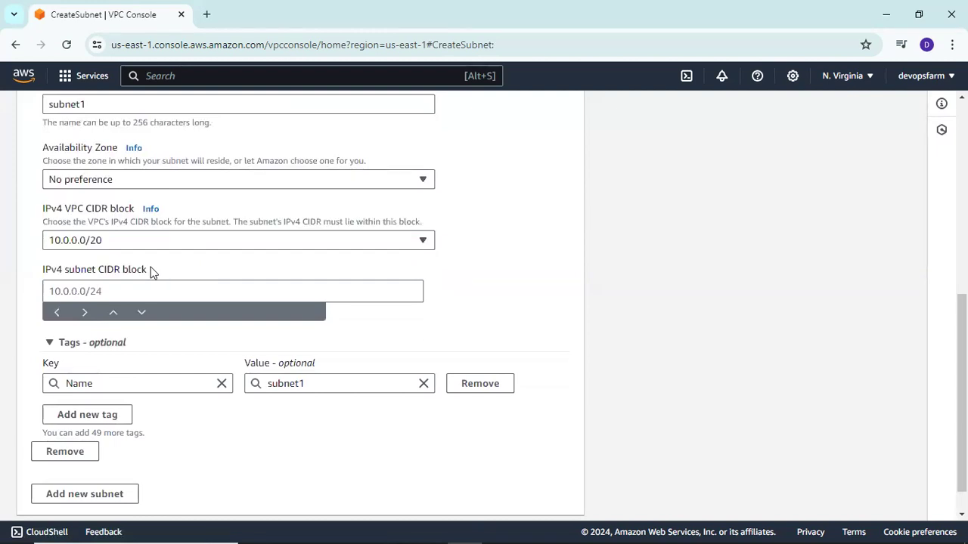
{"action": "left_click_drag", "start_coordinate": [43, 210], "coordinate": [75, 212]}
{"action": "left_click", "coordinate": [76, 213]}
{"action": "scroll", "coordinate": [136, 260], "scroll_direction": "down", "scroll_amount": 2}
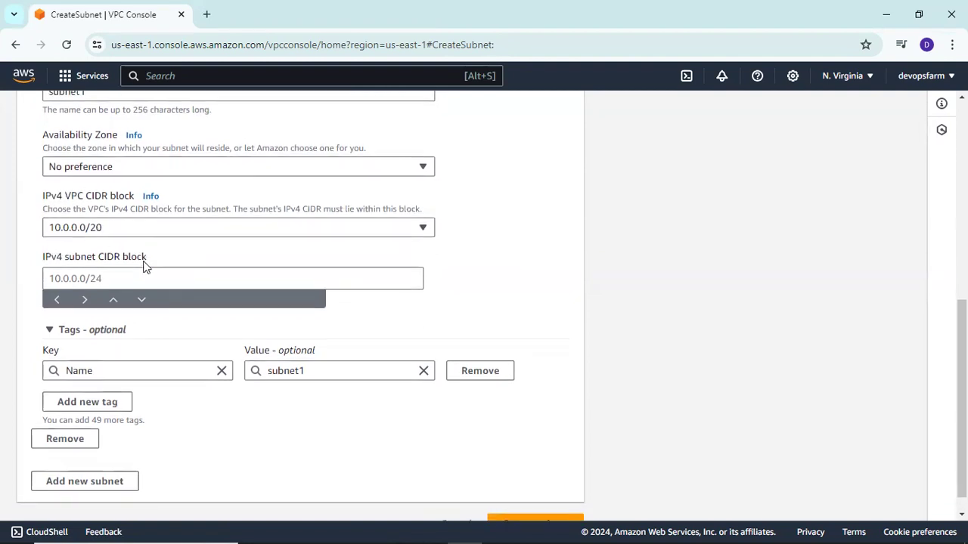
{"action": "left_click_drag", "start_coordinate": [43, 233], "coordinate": [97, 239]}
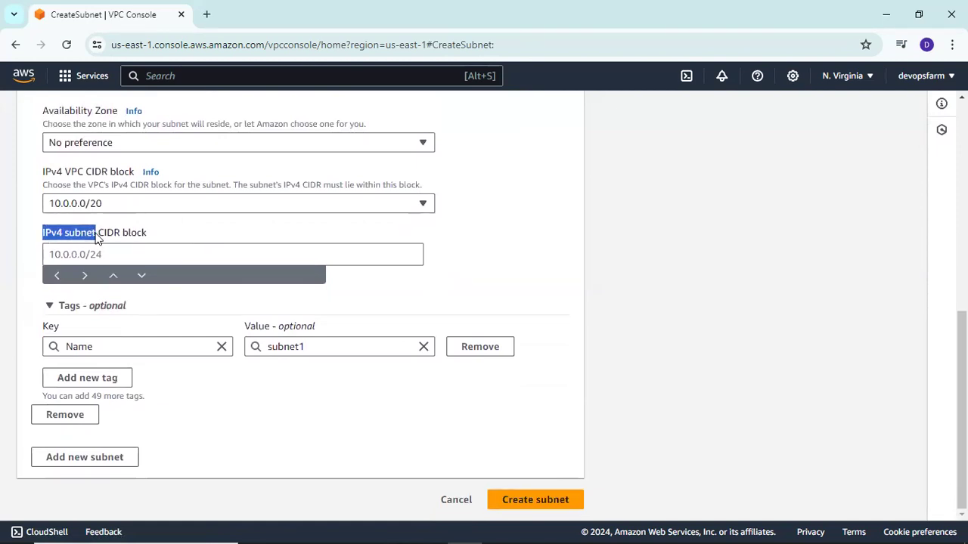
{"action": "left_click", "coordinate": [126, 251]}
{"action": "type", "text": "10.0.0.0"}
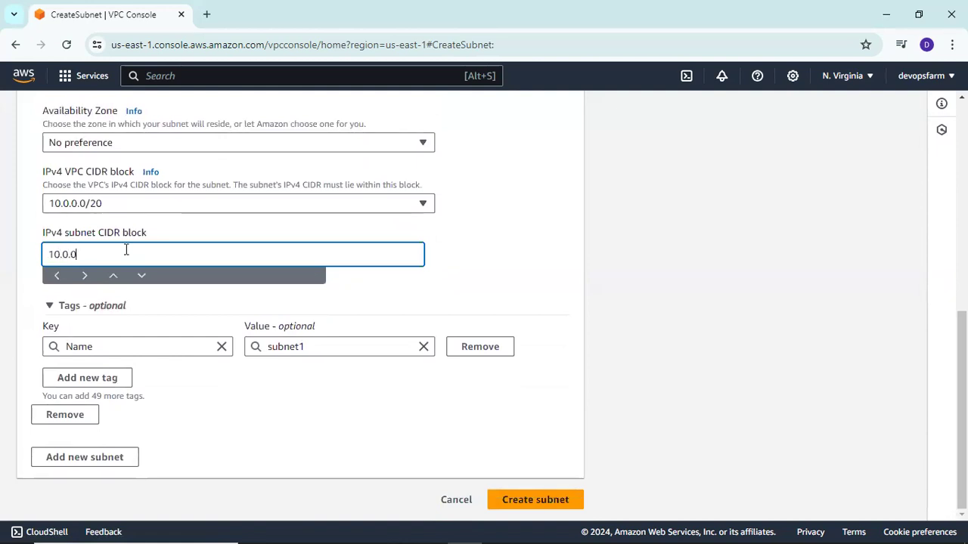
{"action": "type", "text": "/20"}
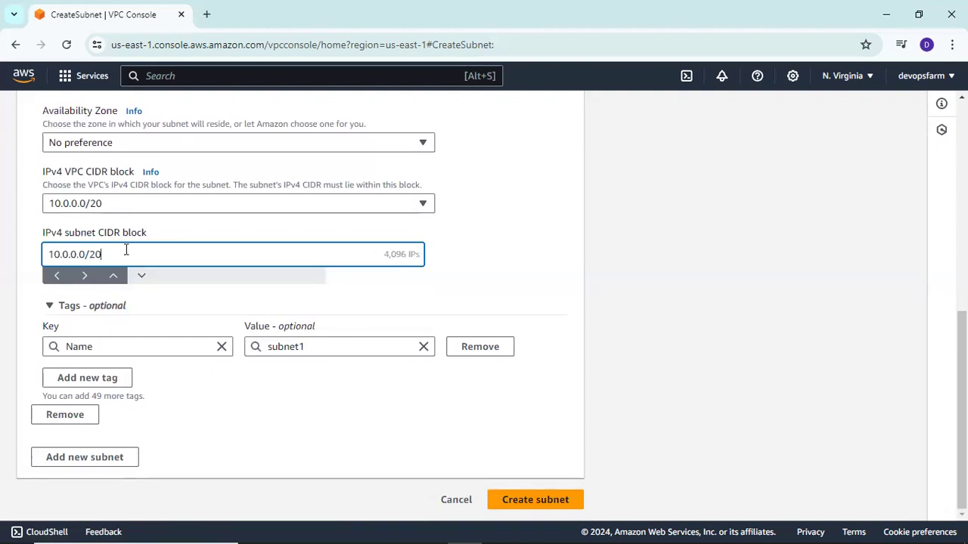
{"action": "left_click", "coordinate": [173, 233]}
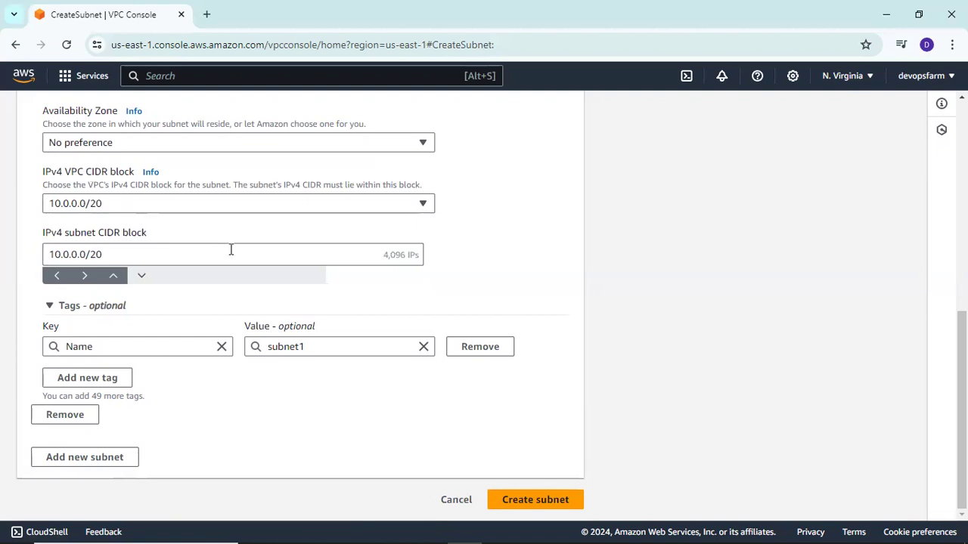
{"action": "left_click", "coordinate": [535, 500]}
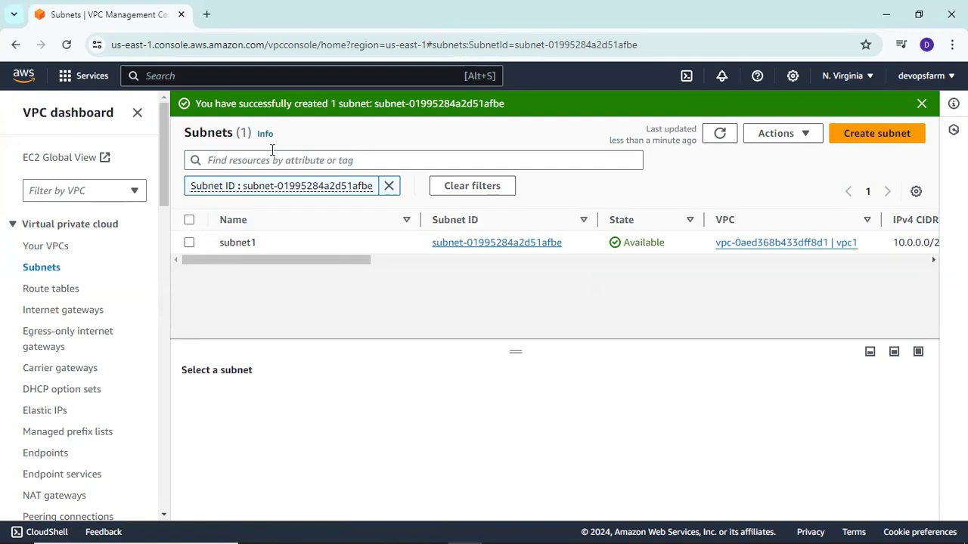
Step: Show the full list of subnets, view the details of subnet1, and check it against vpc1 in the VPC list
{"action": "left_click", "coordinate": [47, 268]}
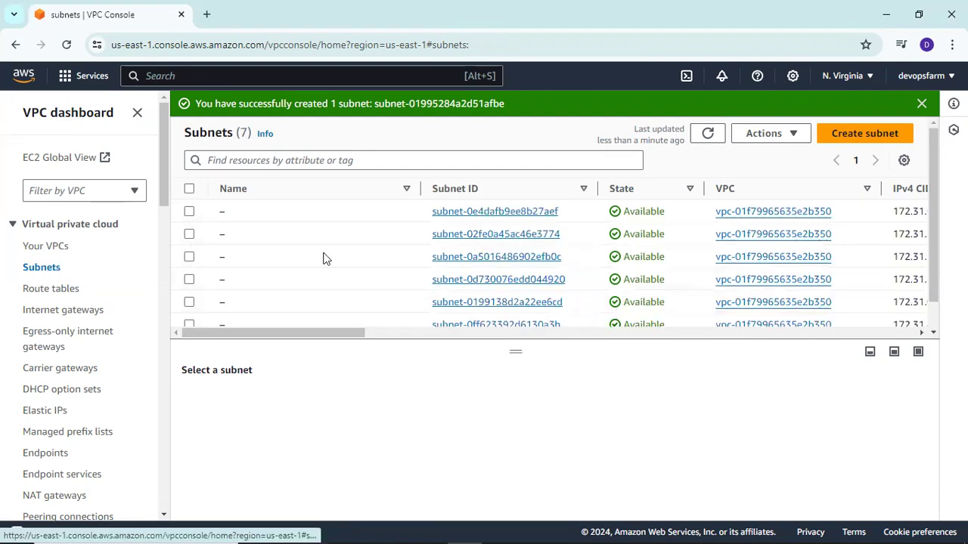
{"action": "scroll", "coordinate": [404, 269], "scroll_direction": "down", "scroll_amount": 2}
{"action": "scroll", "coordinate": [297, 260], "scroll_direction": "up", "scroll_amount": 2}
{"action": "scroll", "coordinate": [296, 261], "scroll_direction": "down", "scroll_amount": 2}
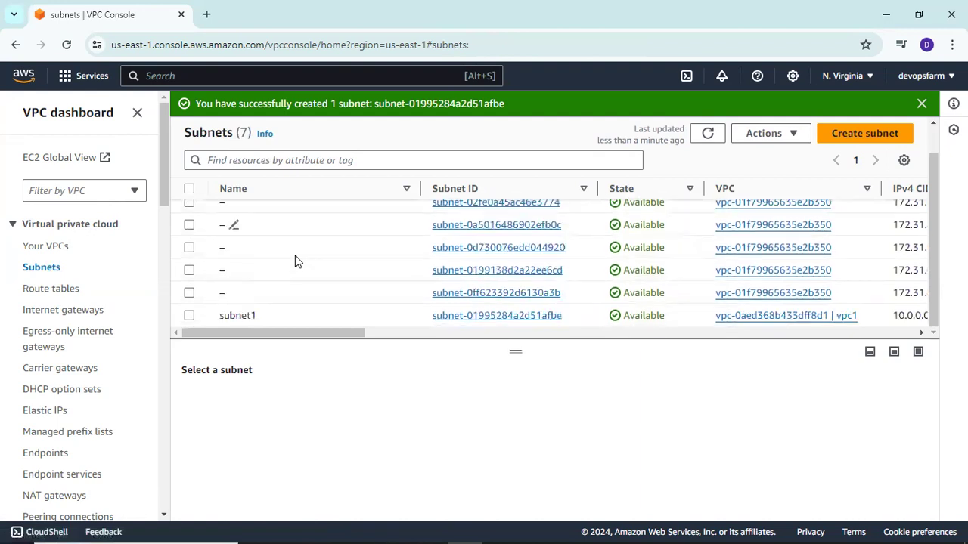
{"action": "double_click", "coordinate": [232, 317]}
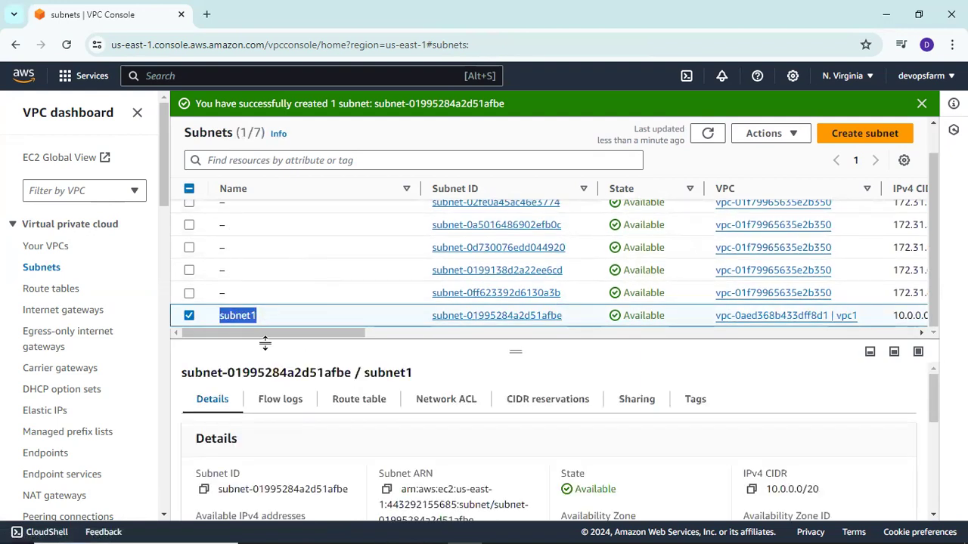
{"action": "left_click", "coordinate": [34, 248]}
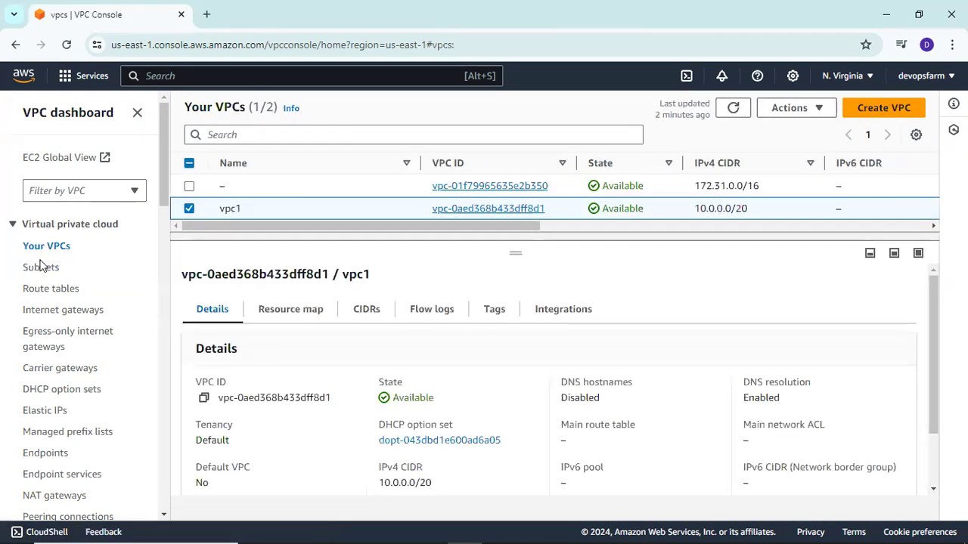
{"action": "left_click", "coordinate": [41, 268]}
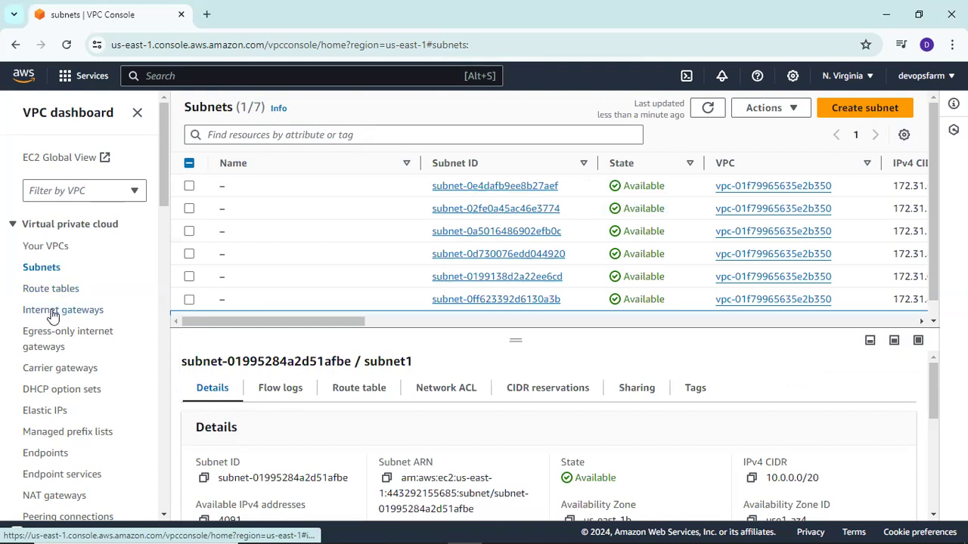
Step: Create an internet gateway with the name tag ig1
{"action": "left_click", "coordinate": [53, 311]}
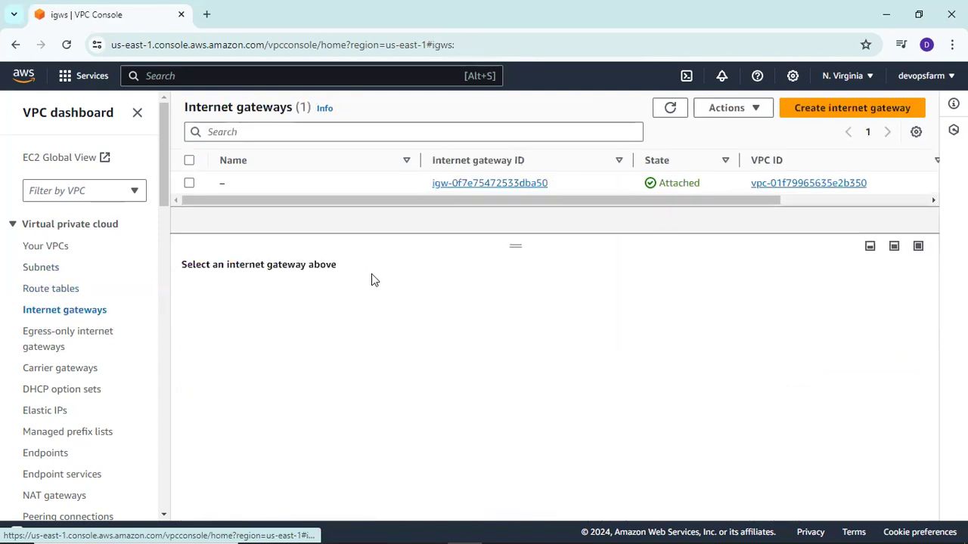
{"action": "mouse_move", "coordinate": [517, 244]}
{"action": "left_mouse_down"}
{"action": "mouse_move", "coordinate": [517, 268]}
{"action": "mouse_move", "coordinate": [517, 235]}
{"action": "left_mouse_up"}
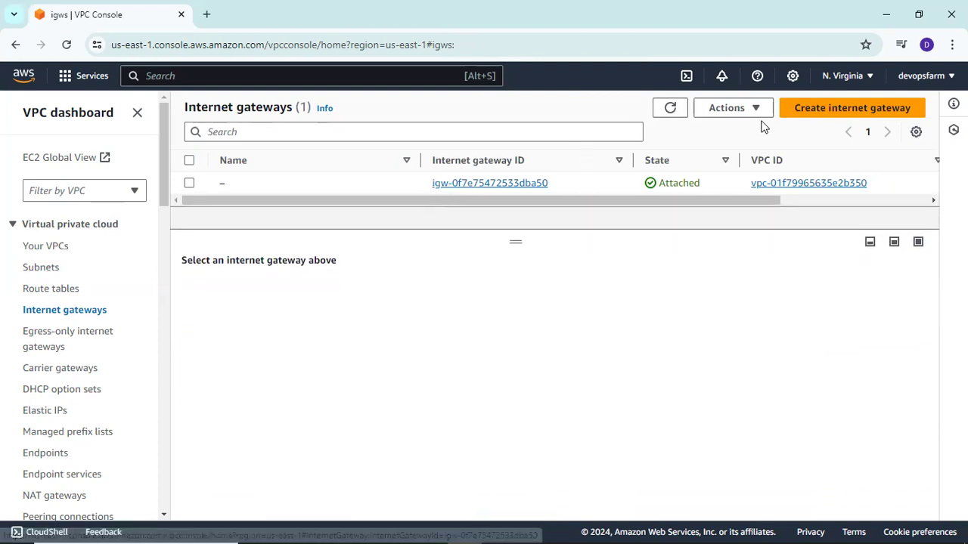
{"action": "left_click", "coordinate": [826, 107]}
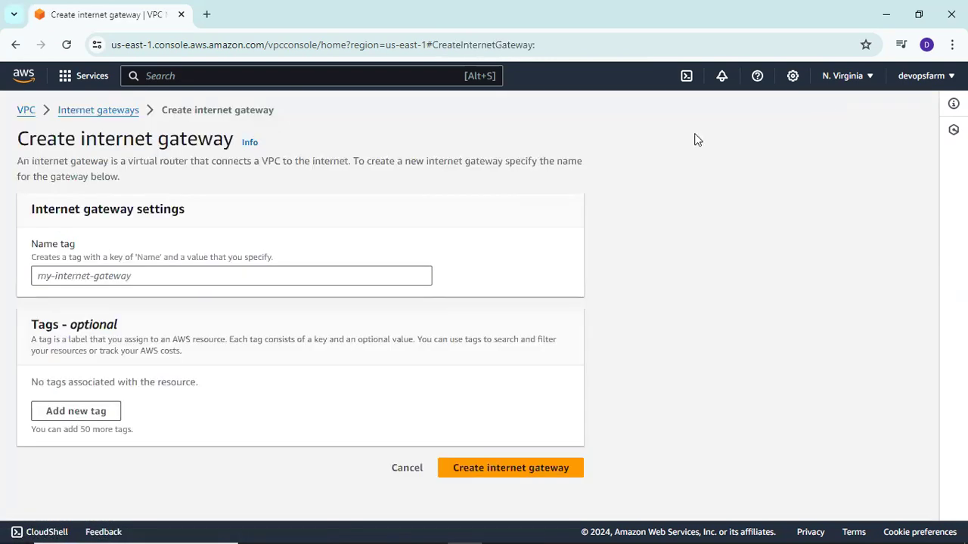
{"action": "left_click", "coordinate": [90, 280]}
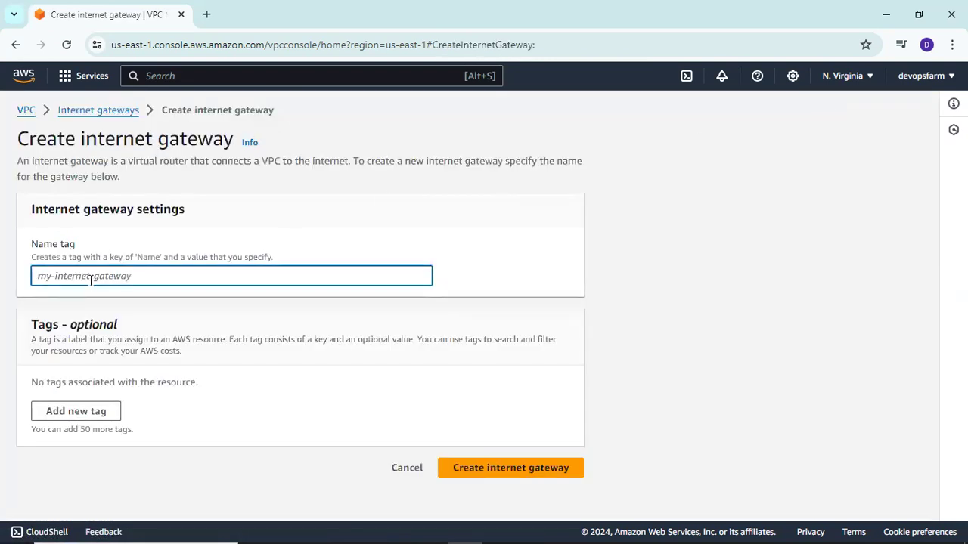
{"action": "type", "text": "ig"}
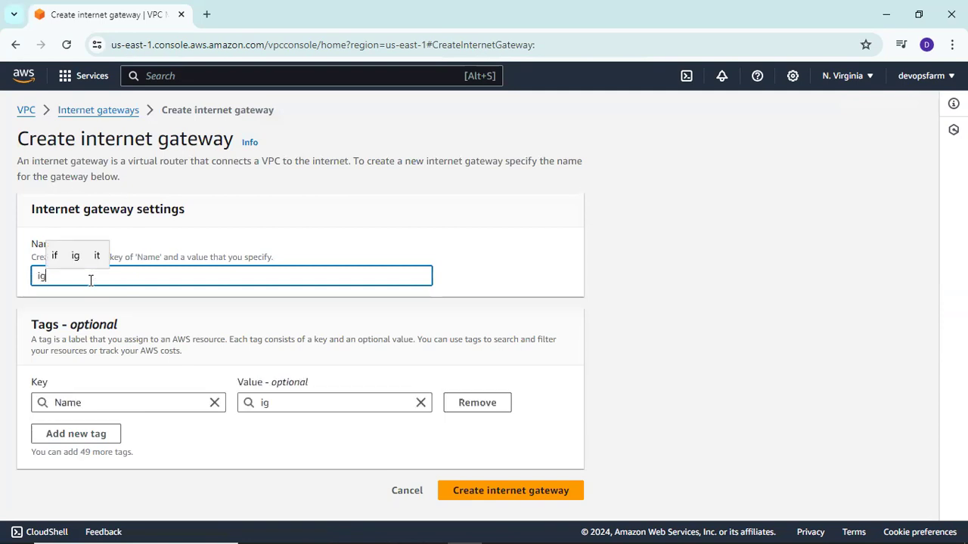
{"action": "type", "text": "1"}
{"action": "left_click", "coordinate": [102, 298]}
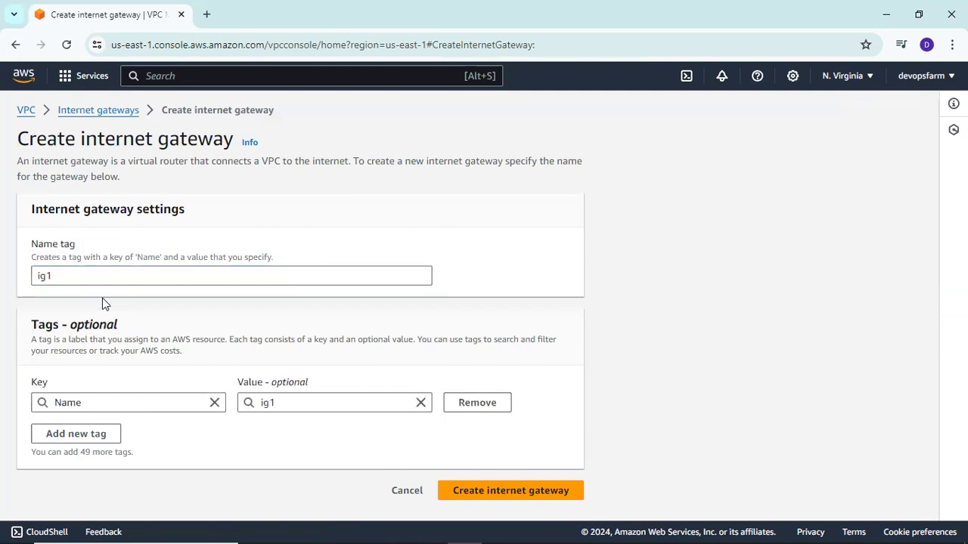
{"action": "left_click_drag", "start_coordinate": [33, 245], "coordinate": [80, 240]}
{"action": "left_click", "coordinate": [81, 238]}
{"action": "left_click", "coordinate": [65, 275]}
{"action": "left_click", "coordinate": [83, 300]}
{"action": "left_click", "coordinate": [496, 486]}
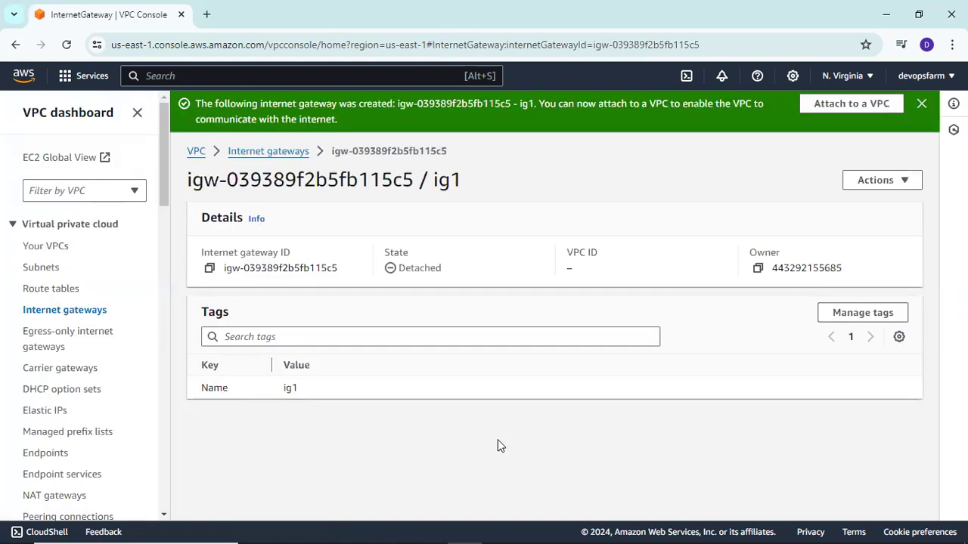
Step: Attach the internet gateway ig1 to vpc1 from the list of internet gateways
{"action": "left_click", "coordinate": [53, 313]}
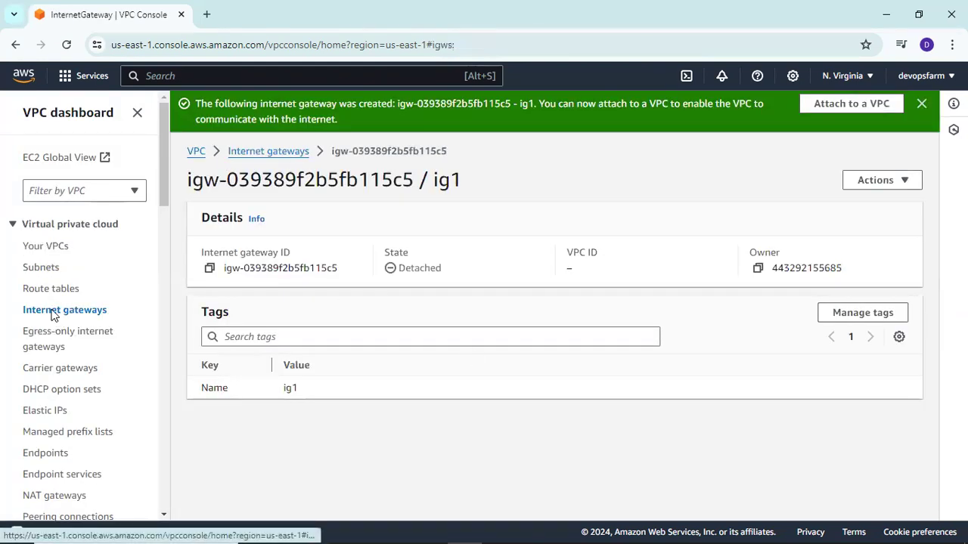
{"action": "left_click_drag", "start_coordinate": [521, 258], "coordinate": [517, 307]}
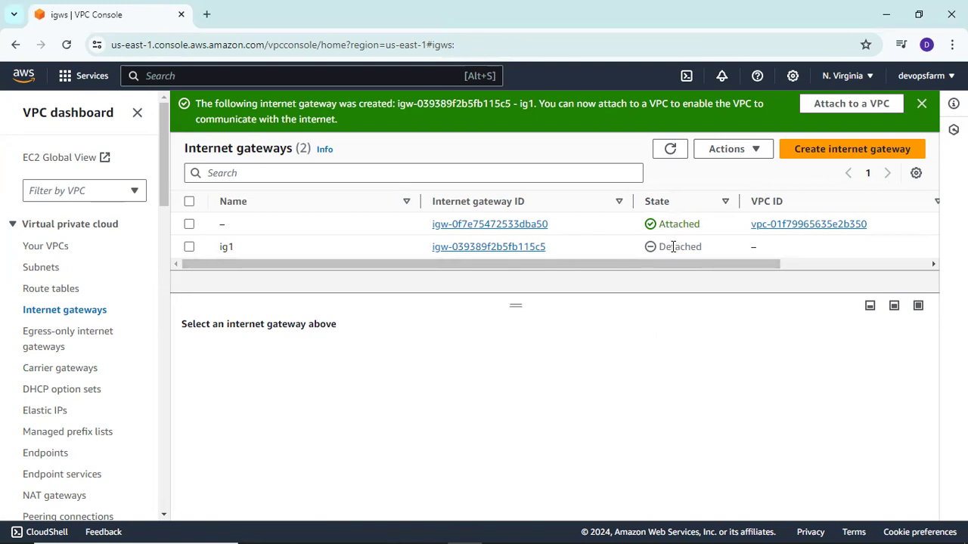
{"action": "left_click", "coordinate": [189, 247]}
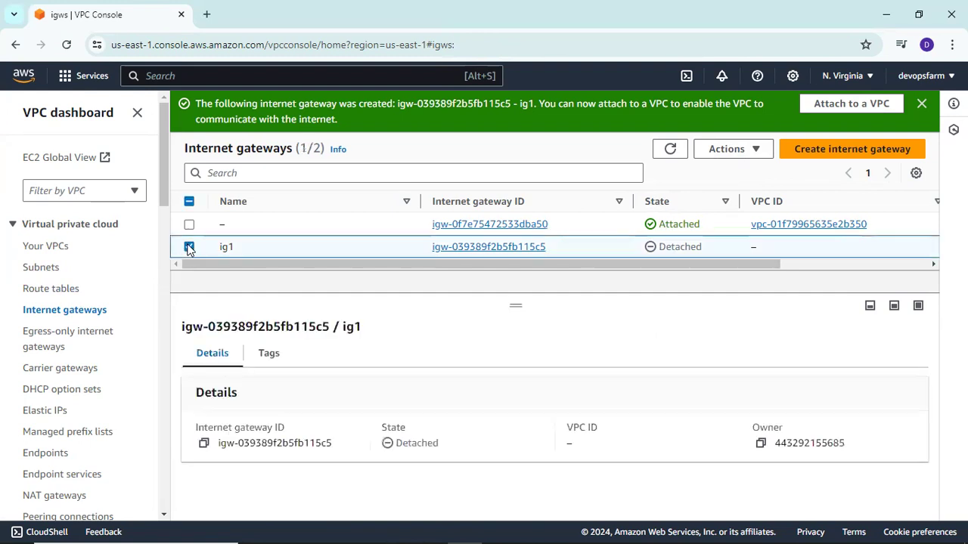
{"action": "left_click", "coordinate": [754, 151]}
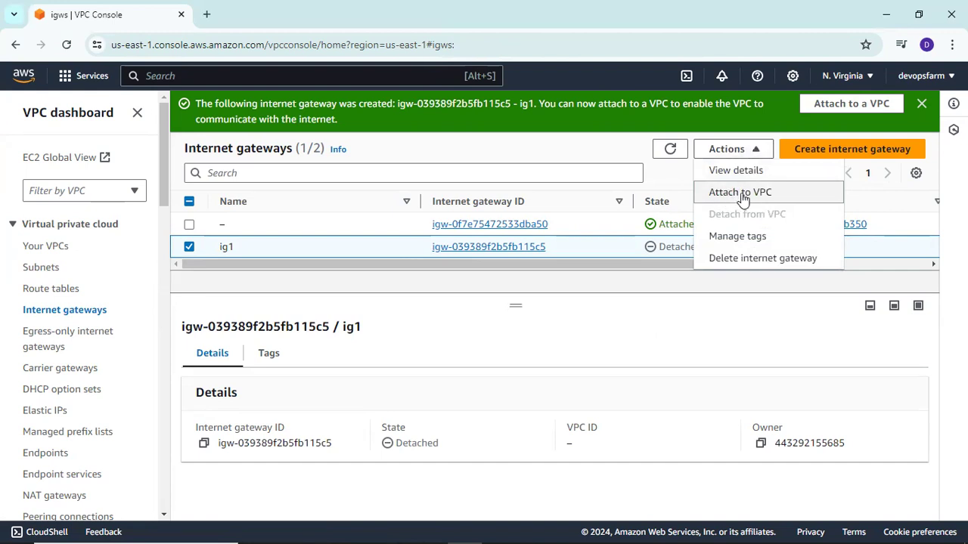
{"action": "left_click", "coordinate": [745, 194]}
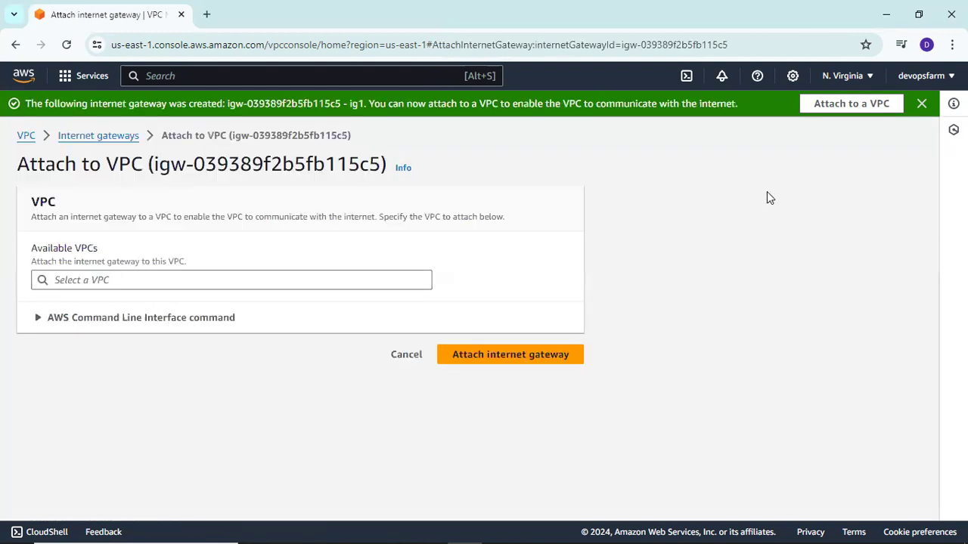
{"action": "left_click", "coordinate": [170, 279]}
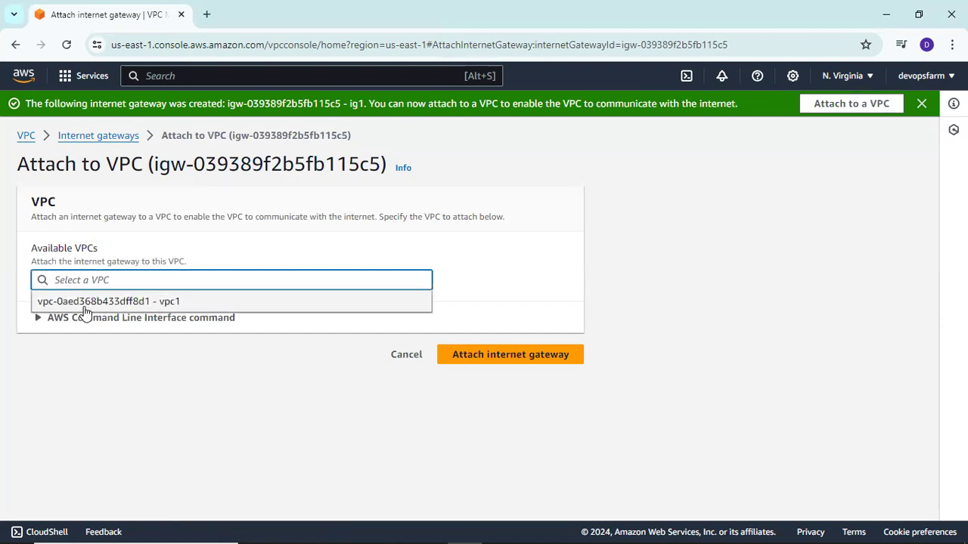
{"action": "left_click", "coordinate": [130, 303]}
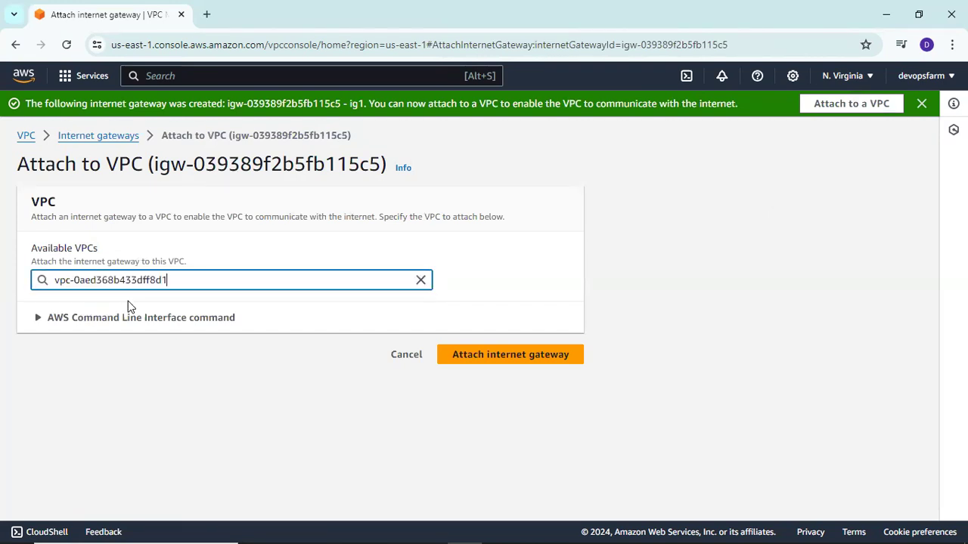
{"action": "left_click", "coordinate": [513, 358]}
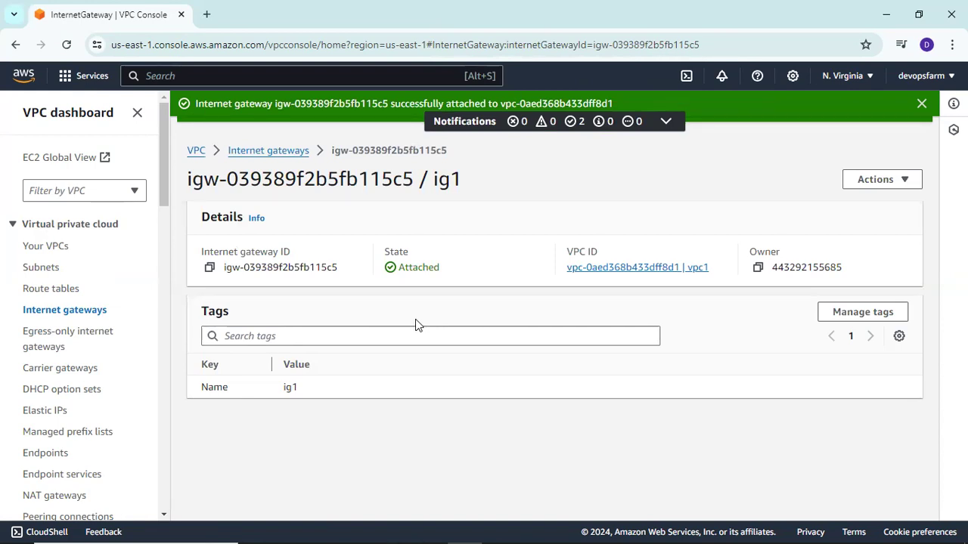
Step: Return to the internet gateways list and check the state and VPC columns for ig1
{"action": "left_click", "coordinate": [52, 317]}
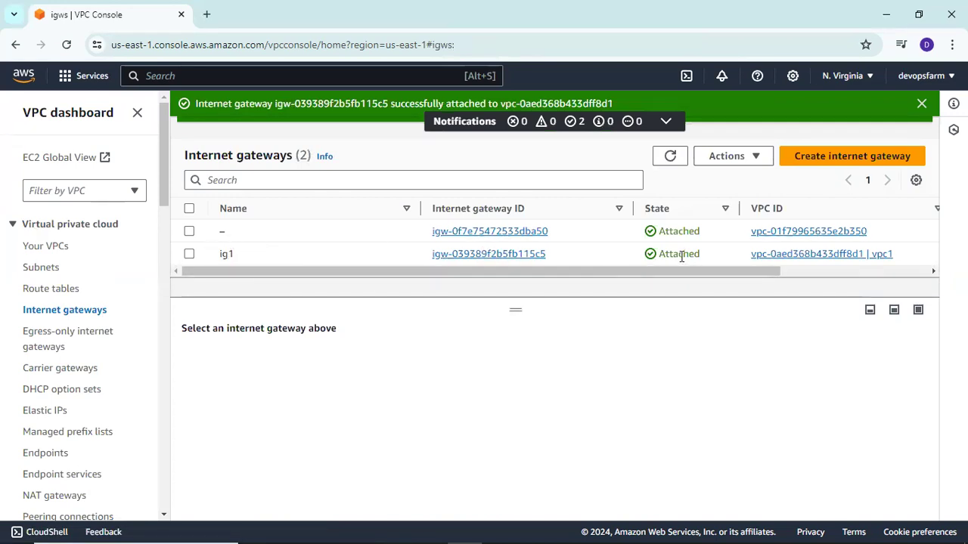
{"action": "left_click_drag", "start_coordinate": [729, 275], "coordinate": [841, 261]}
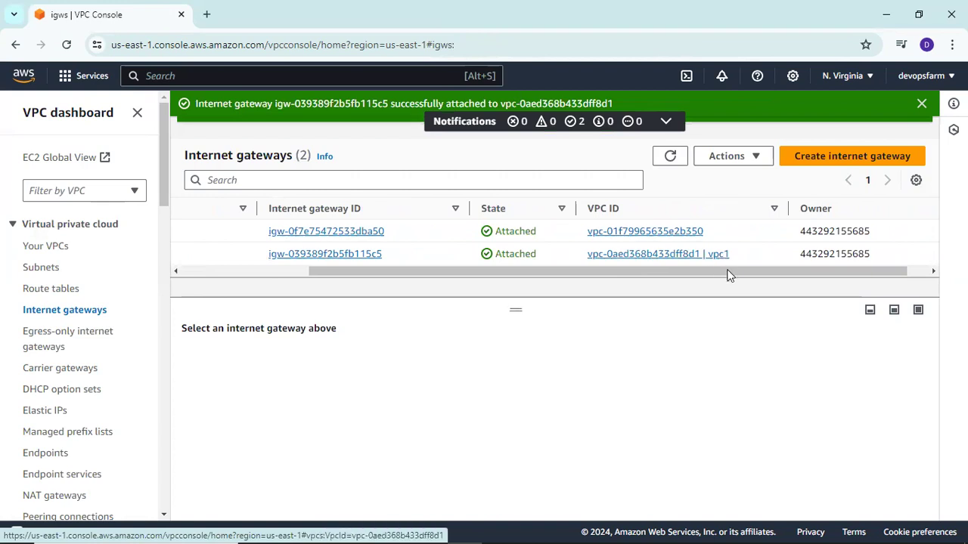
{"action": "left_click_drag", "start_coordinate": [719, 270], "coordinate": [443, 298]}
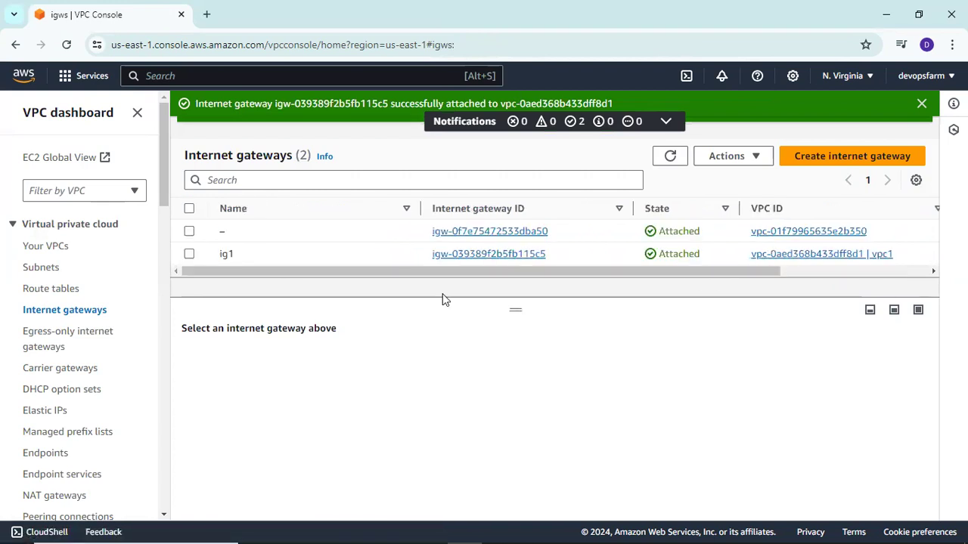
Step: Create a route table named rt1 in vpc1
{"action": "left_click", "coordinate": [41, 292]}
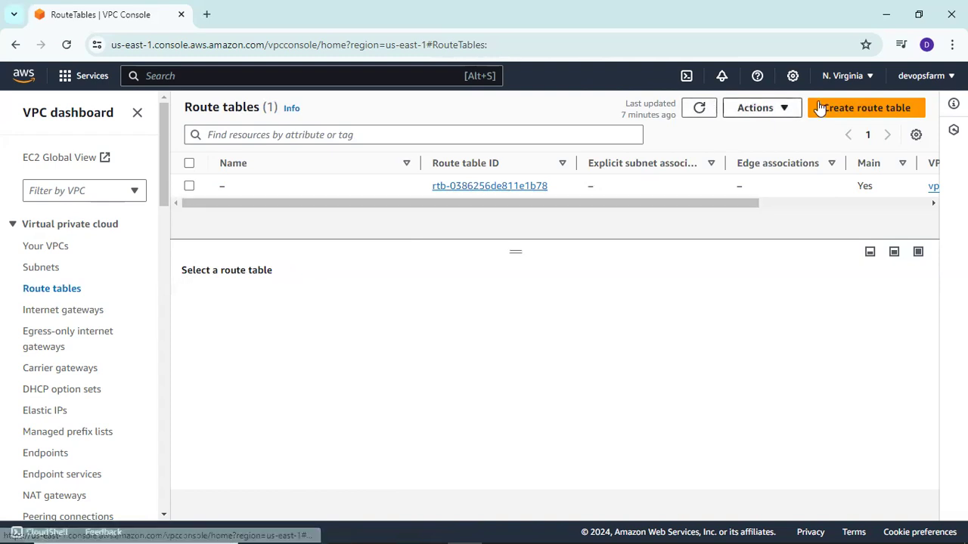
{"action": "left_click", "coordinate": [858, 112]}
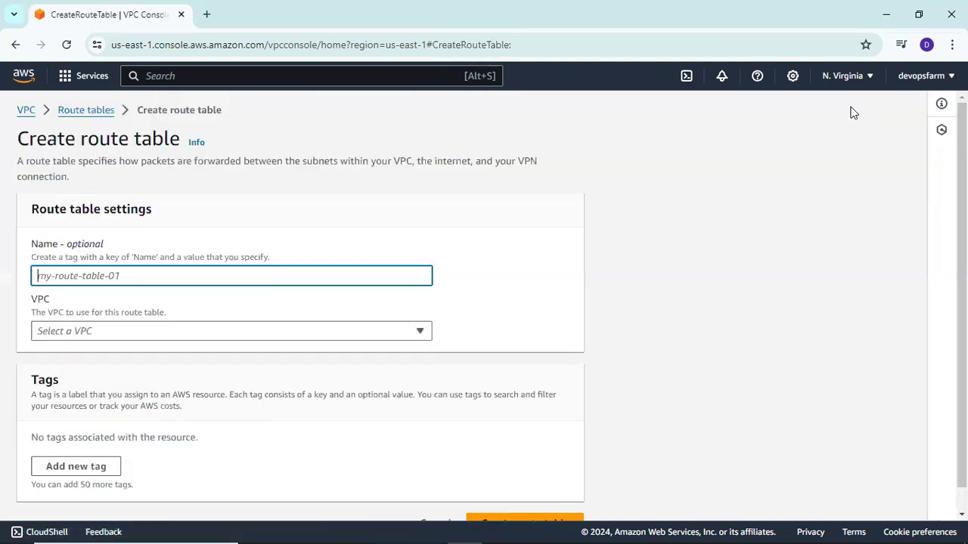
{"action": "scroll", "coordinate": [183, 265], "scroll_direction": "down", "scroll_amount": 1}
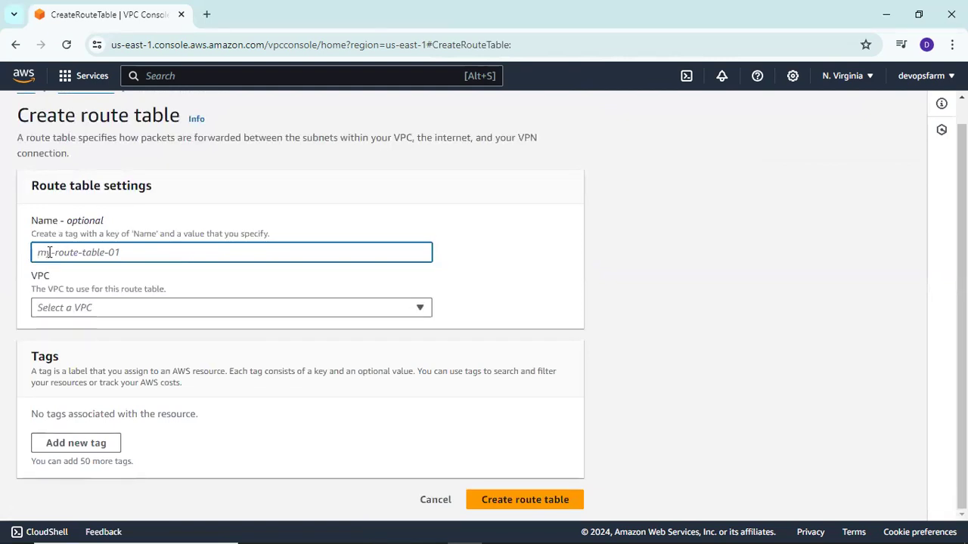
{"action": "type", "text": "rt1"}
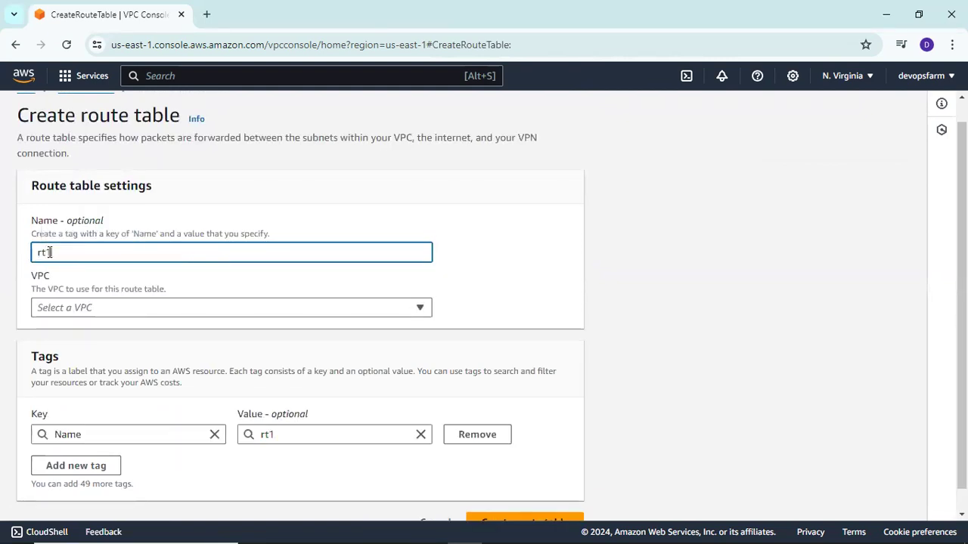
{"action": "left_click", "coordinate": [104, 272]}
{"action": "scroll", "coordinate": [104, 272], "scroll_direction": "down", "scroll_amount": 1}
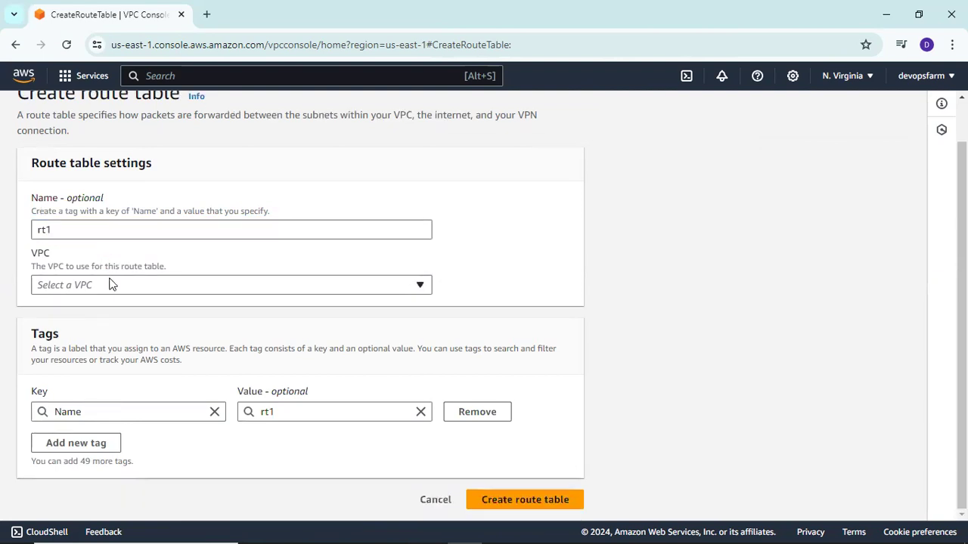
{"action": "left_click", "coordinate": [124, 290]}
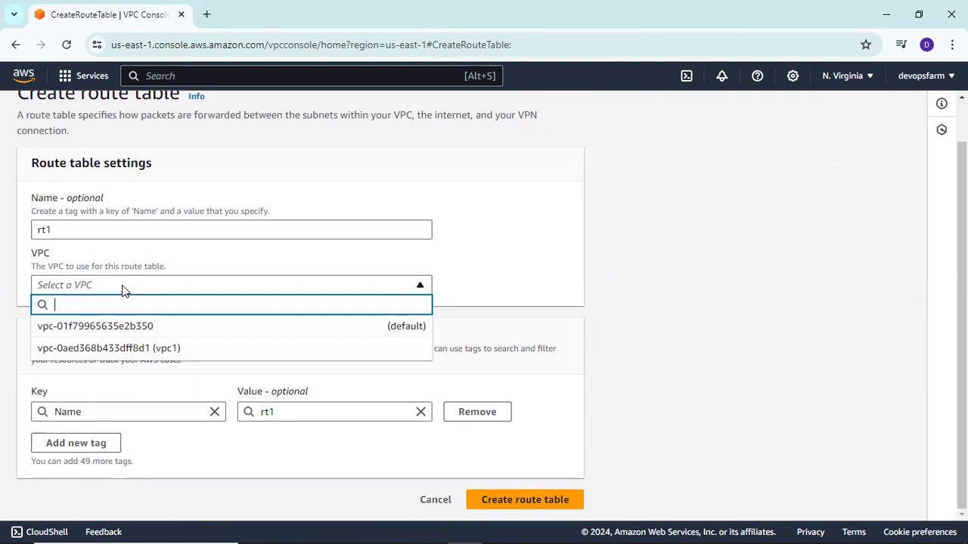
{"action": "left_click", "coordinate": [171, 352]}
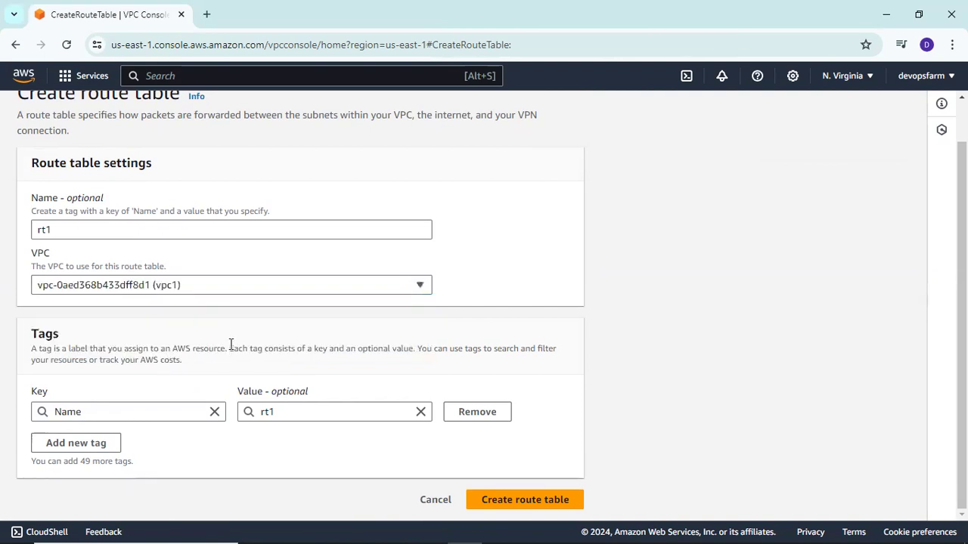
{"action": "left_click", "coordinate": [517, 499]}
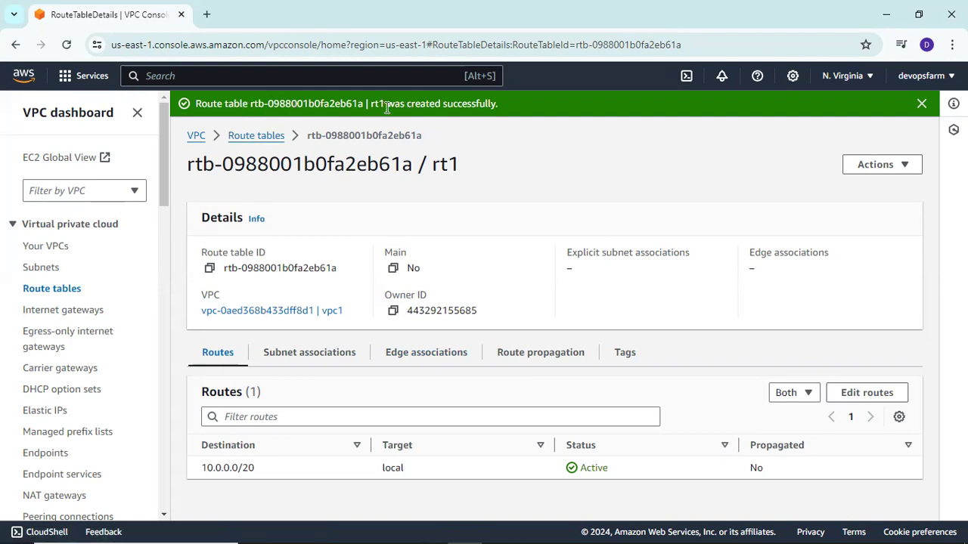
Step: Review the subnet associations, edge associations, route propagation, tags and routes of route table rt1
{"action": "double_click", "coordinate": [445, 164]}
{"action": "left_click", "coordinate": [485, 172]}
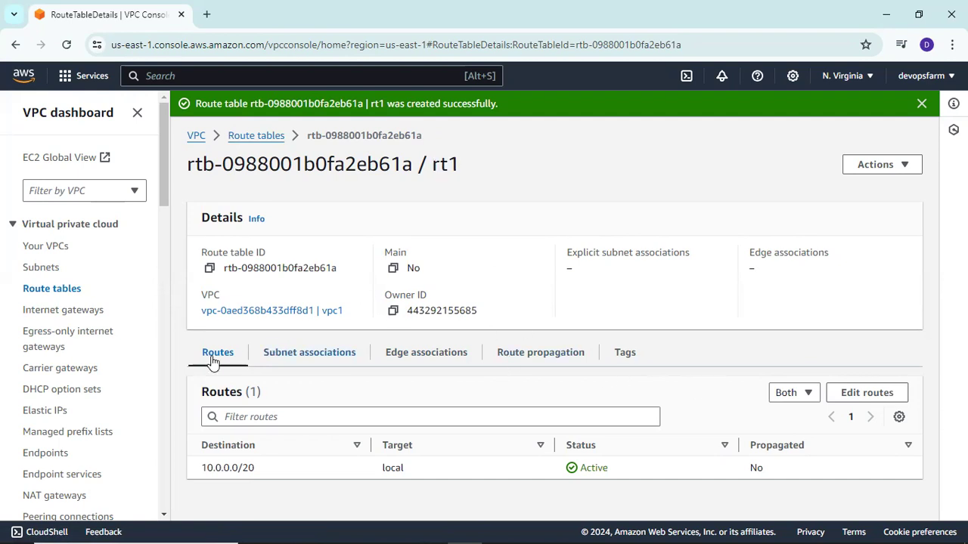
{"action": "left_click", "coordinate": [307, 360]}
{"action": "left_click", "coordinate": [416, 361]}
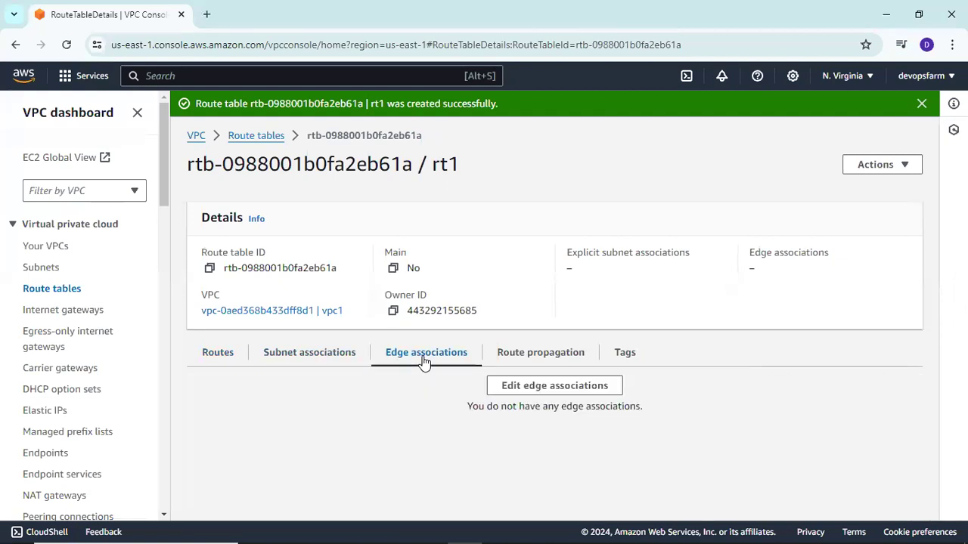
{"action": "left_click", "coordinate": [525, 364]}
{"action": "left_click", "coordinate": [633, 360]}
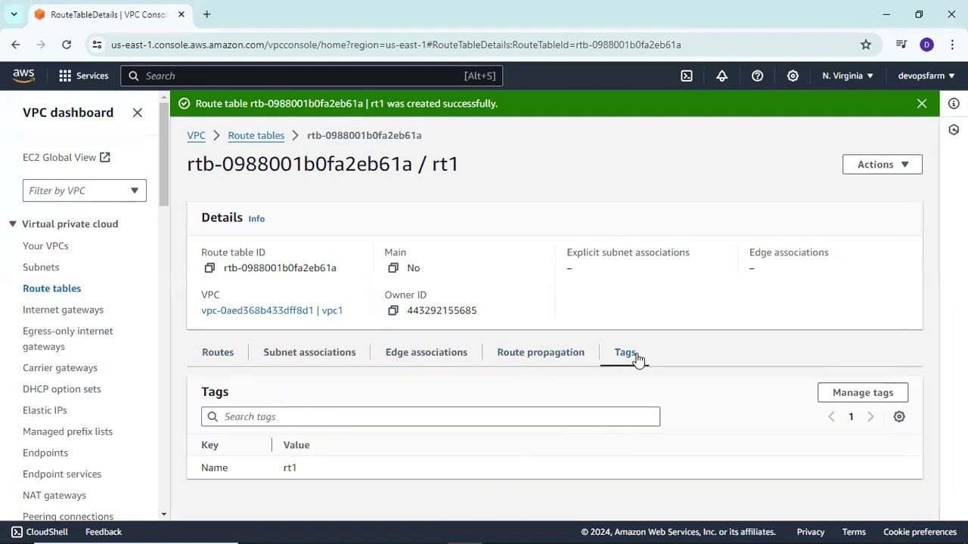
{"action": "left_click", "coordinate": [215, 357]}
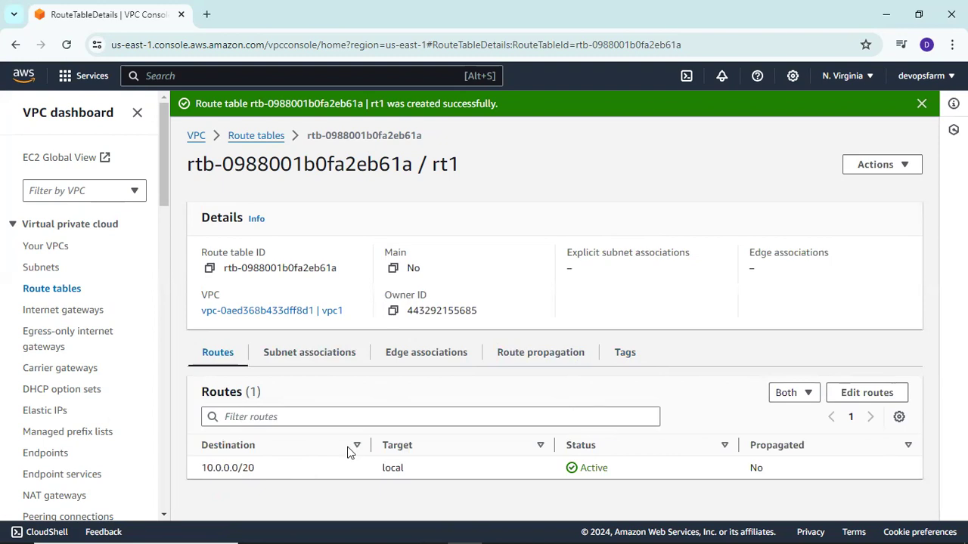
{"action": "double_click", "coordinate": [219, 467]}
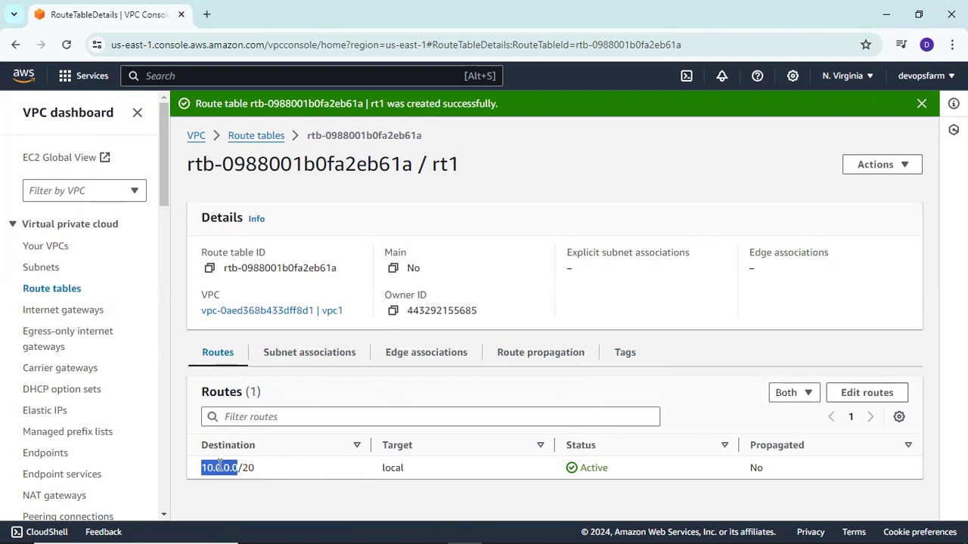
{"action": "left_click", "coordinate": [274, 470]}
{"action": "double_click", "coordinate": [223, 467]}
{"action": "left_click", "coordinate": [275, 469]}
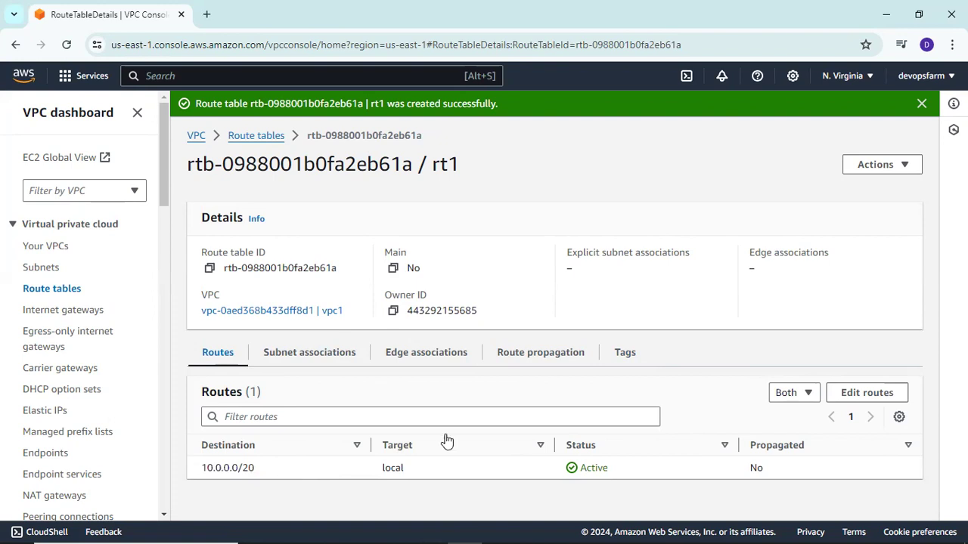
Step: Add a route to rt1 with destination 0.0.0.0/0 and the internet gateway ig1 as target, and save the changes
{"action": "left_click", "coordinate": [857, 394]}
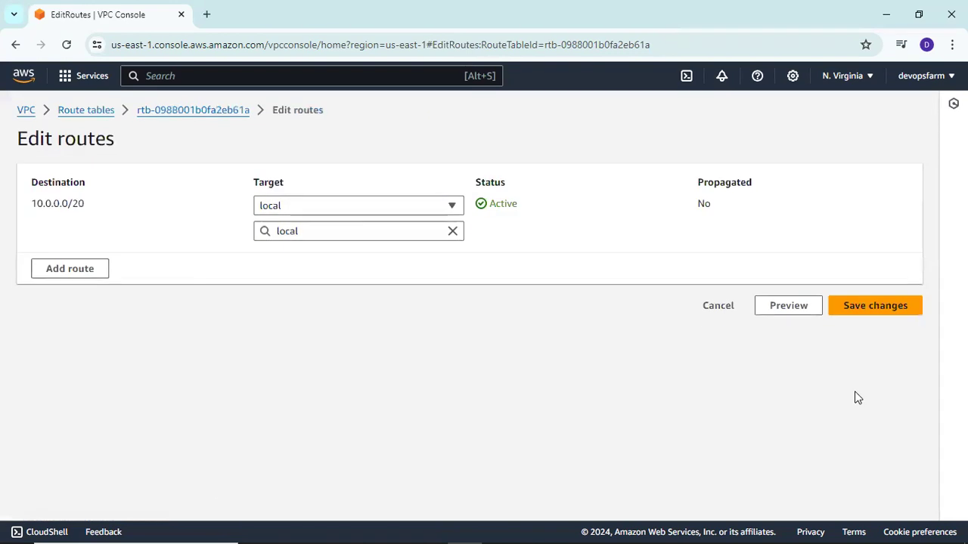
{"action": "left_click", "coordinate": [49, 273]}
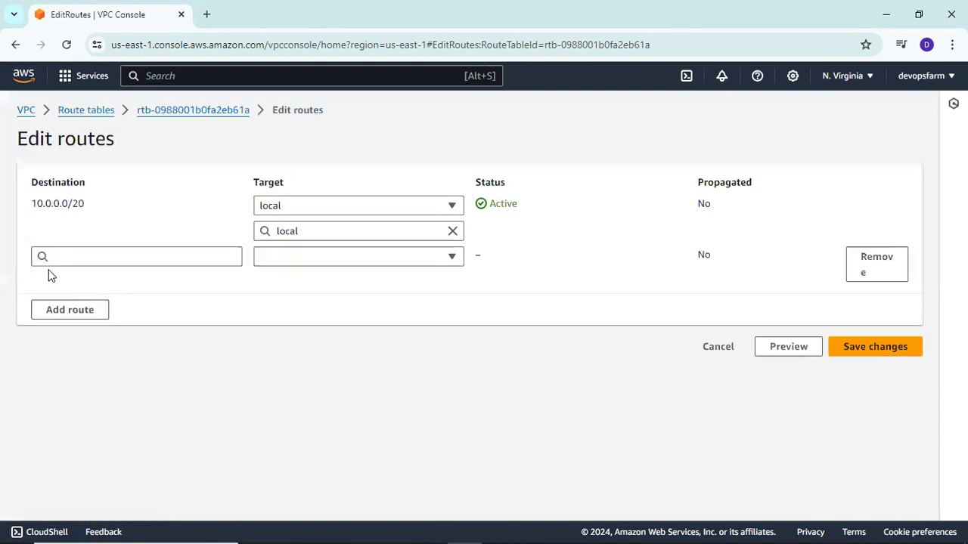
{"action": "left_click", "coordinate": [86, 255]}
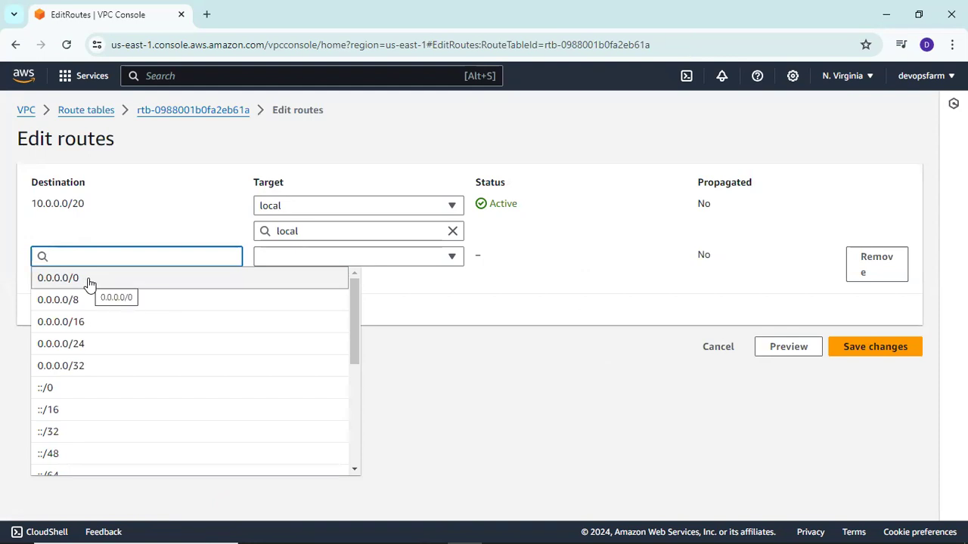
{"action": "left_click", "coordinate": [87, 280]}
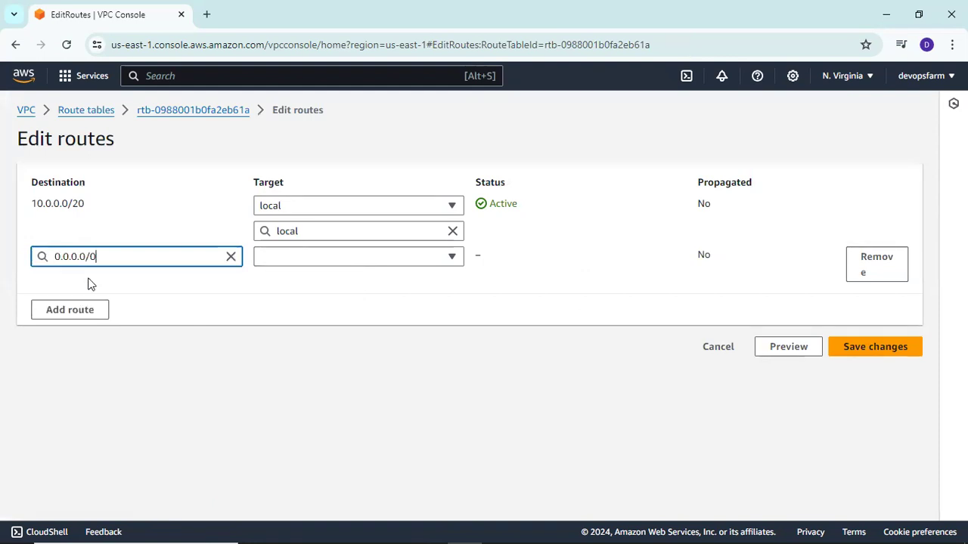
{"action": "left_click", "coordinate": [104, 259]}
{"action": "left_click", "coordinate": [298, 261]}
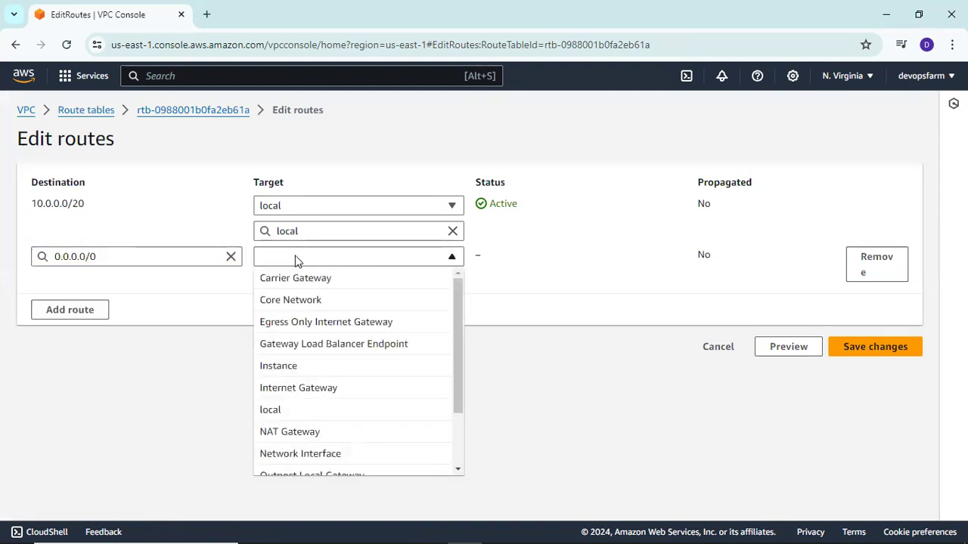
{"action": "left_click", "coordinate": [310, 393]}
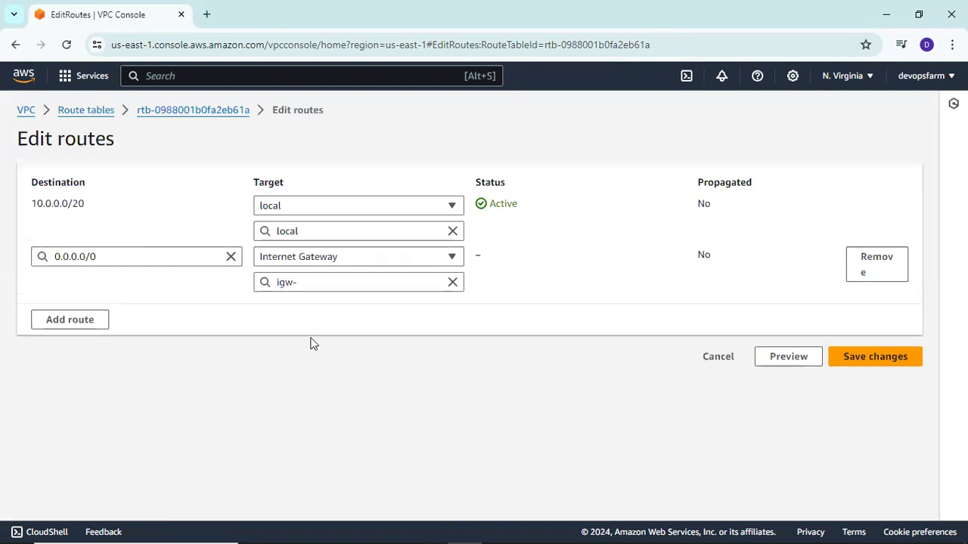
{"action": "left_click", "coordinate": [301, 283]}
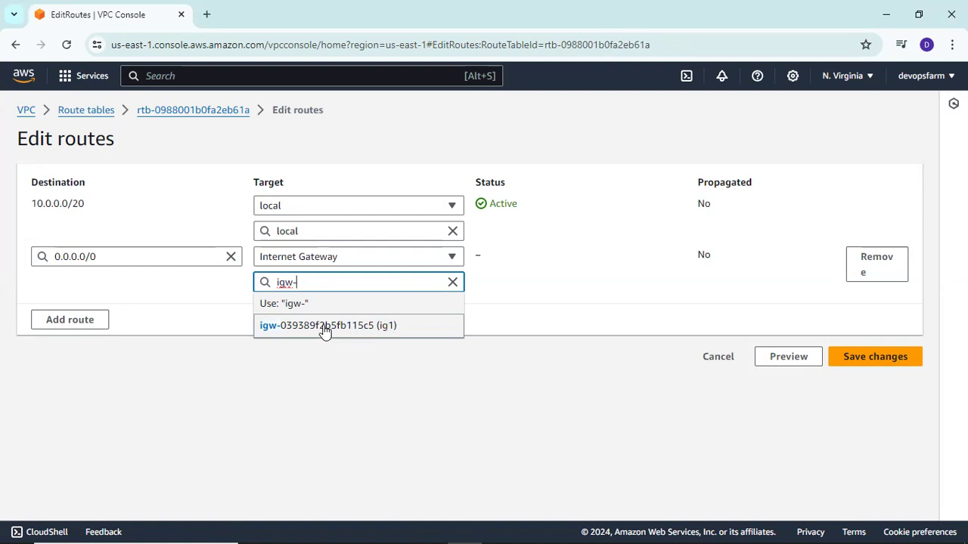
{"action": "left_click", "coordinate": [296, 330]}
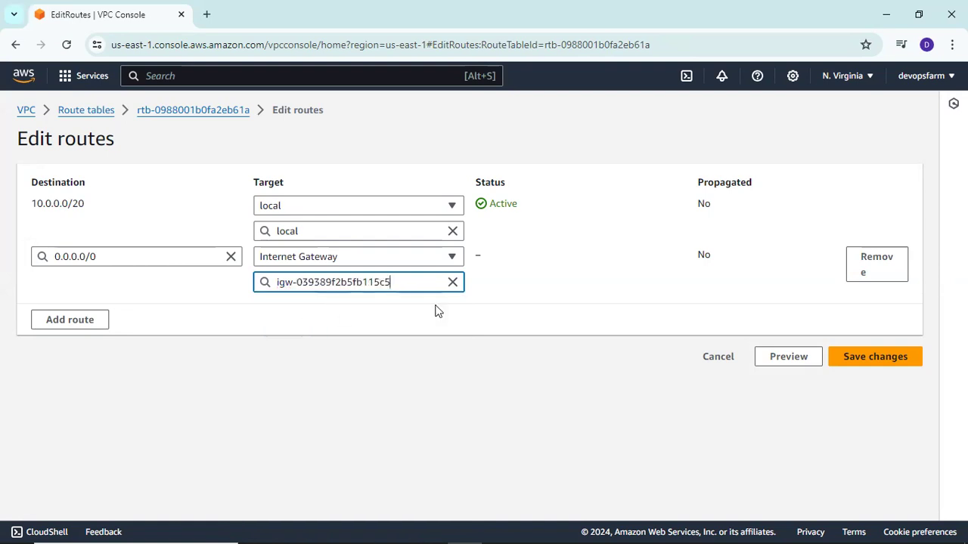
{"action": "left_click", "coordinate": [897, 361]}
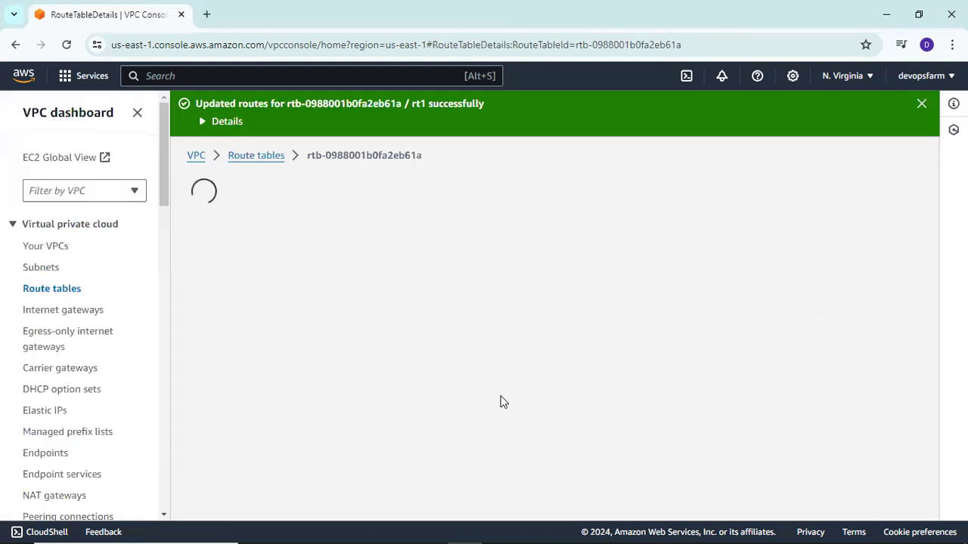
{"action": "scroll", "coordinate": [531, 436], "scroll_direction": "down", "scroll_amount": 1}
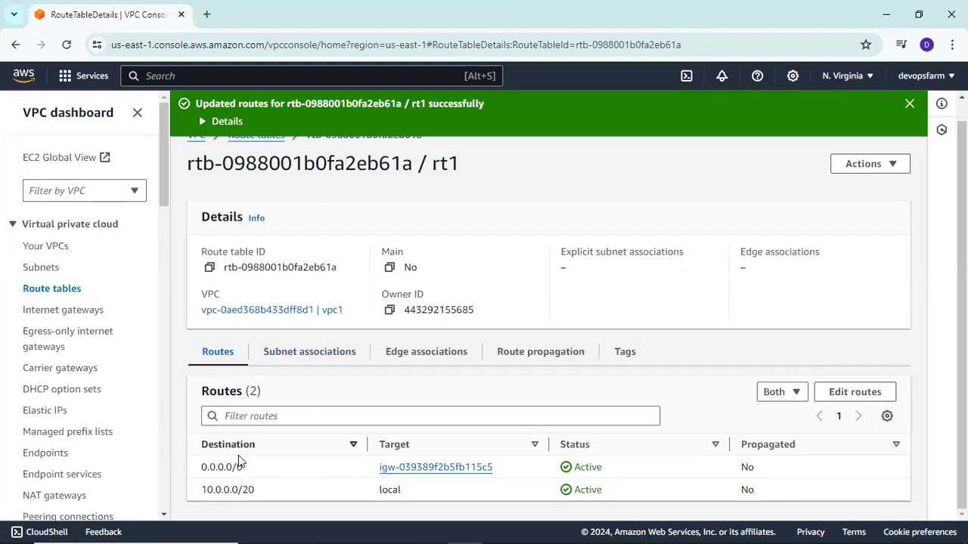
Step: Examine the 0.0.0.0/0 route of rt1, and its explicit subnet associations and subnets without explicit associations
{"action": "left_click_drag", "start_coordinate": [242, 466], "coordinate": [207, 466]}
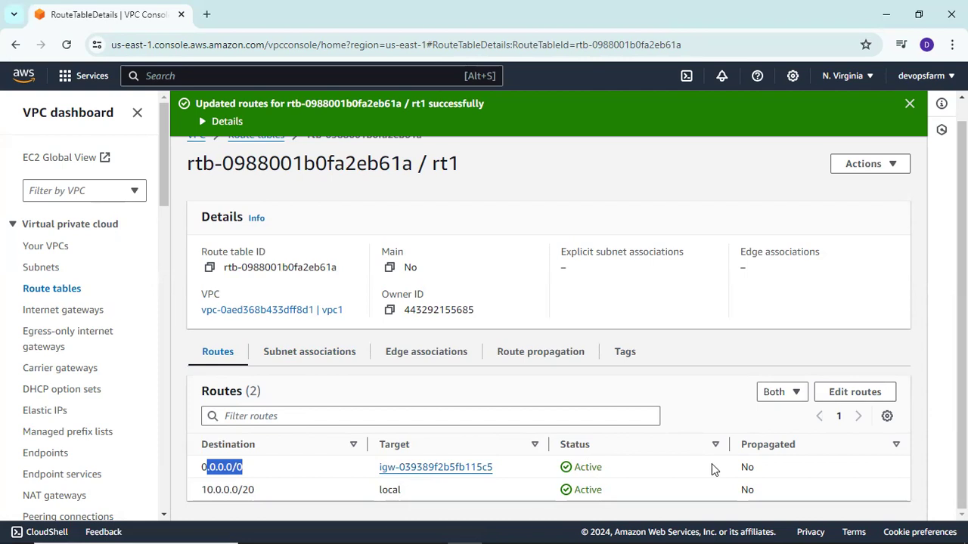
{"action": "left_click", "coordinate": [292, 352]}
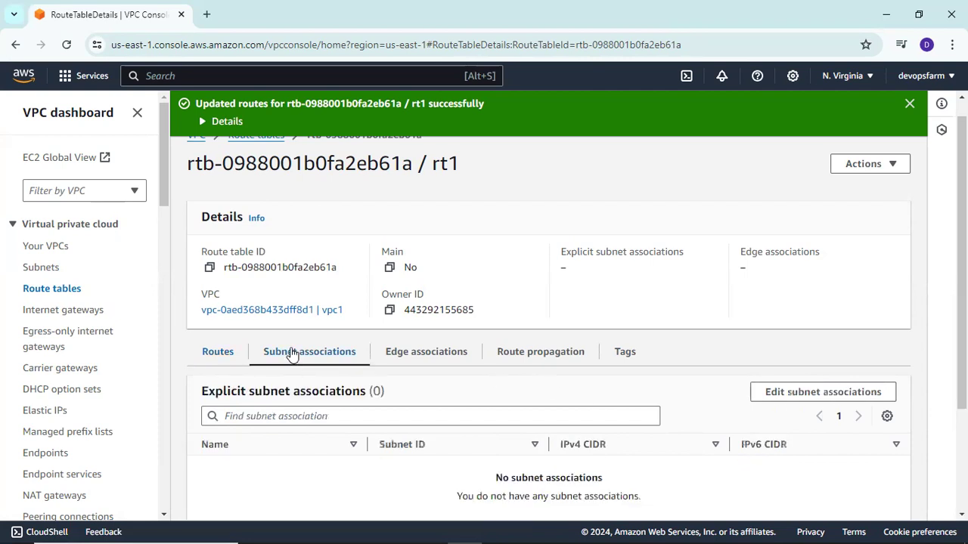
{"action": "scroll", "coordinate": [481, 370], "scroll_direction": "down", "scroll_amount": 2}
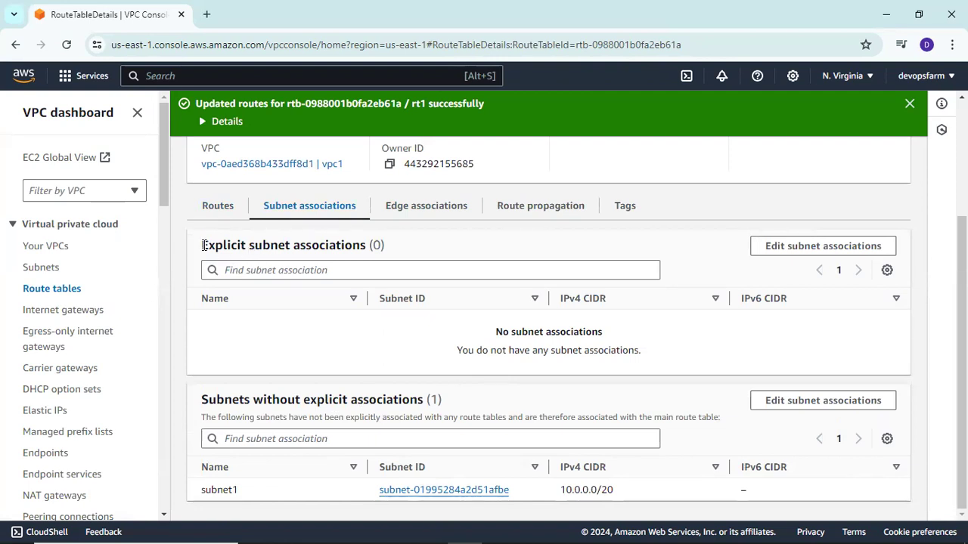
{"action": "left_click_drag", "start_coordinate": [202, 243], "coordinate": [368, 246]}
{"action": "left_click", "coordinate": [408, 251]}
{"action": "left_click_drag", "start_coordinate": [204, 399], "coordinate": [443, 400]}
{"action": "left_click", "coordinate": [443, 399]}
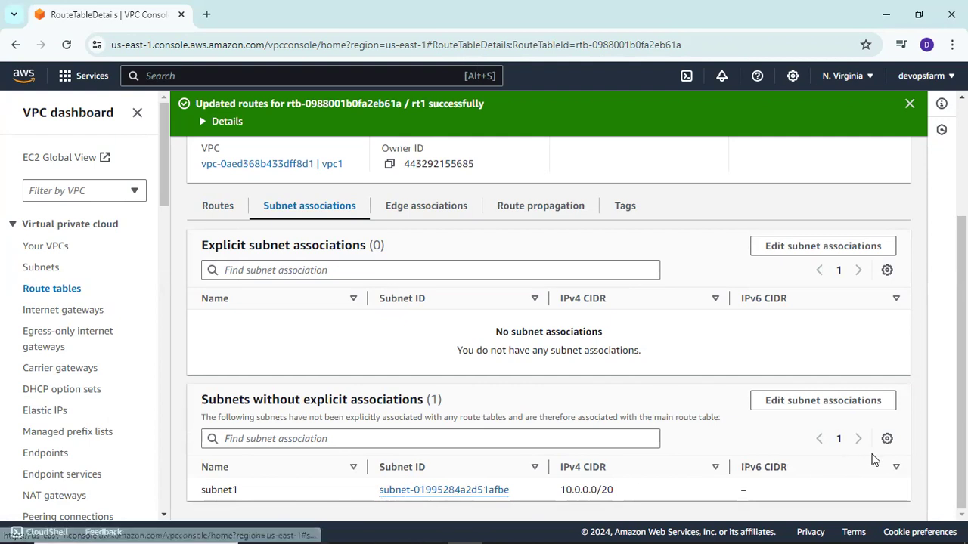
Step: Associate subnet1 explicitly with route table rt1 and save the association
{"action": "left_click", "coordinate": [809, 405]}
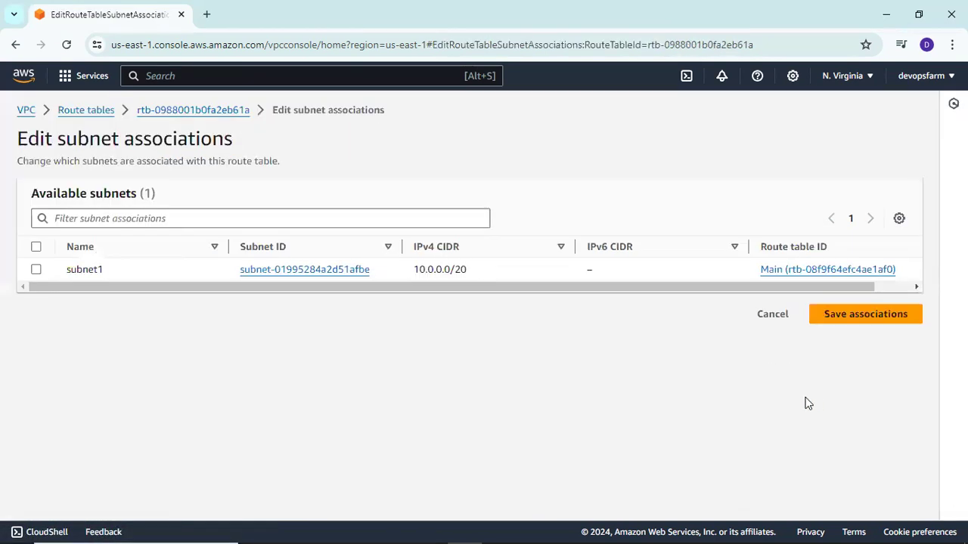
{"action": "left_click", "coordinate": [36, 269]}
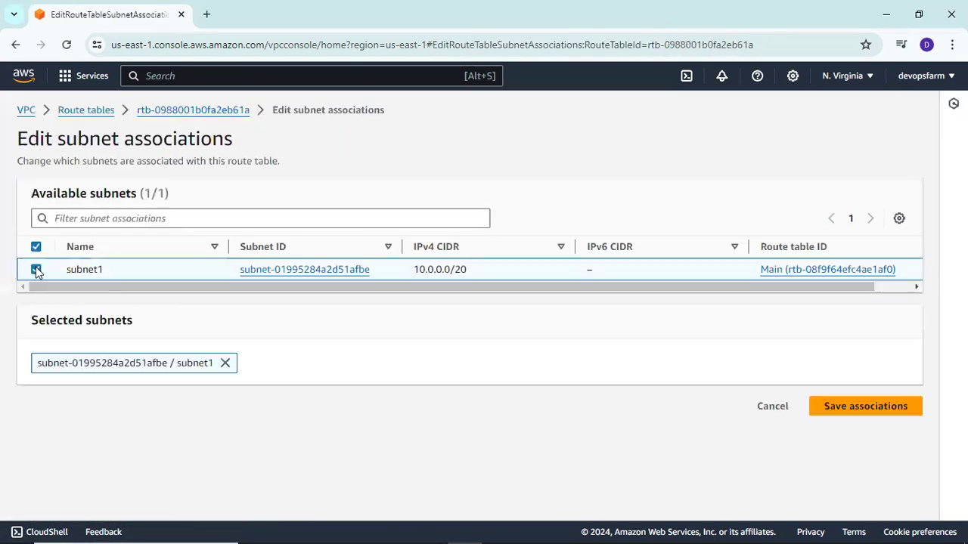
{"action": "left_click", "coordinate": [856, 406]}
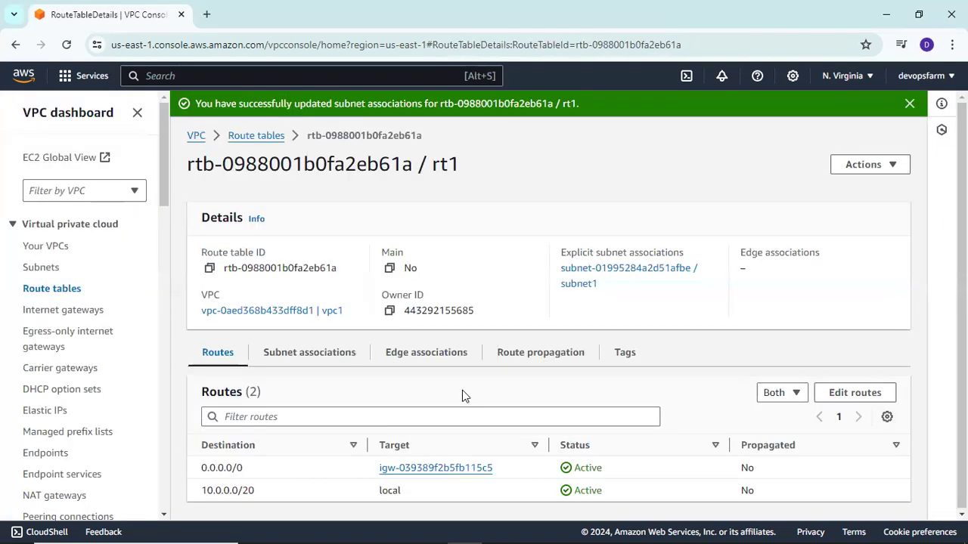
Step: Check the explicit subnet associations of rt1 on the route table's details page
{"action": "left_click", "coordinate": [311, 353]}
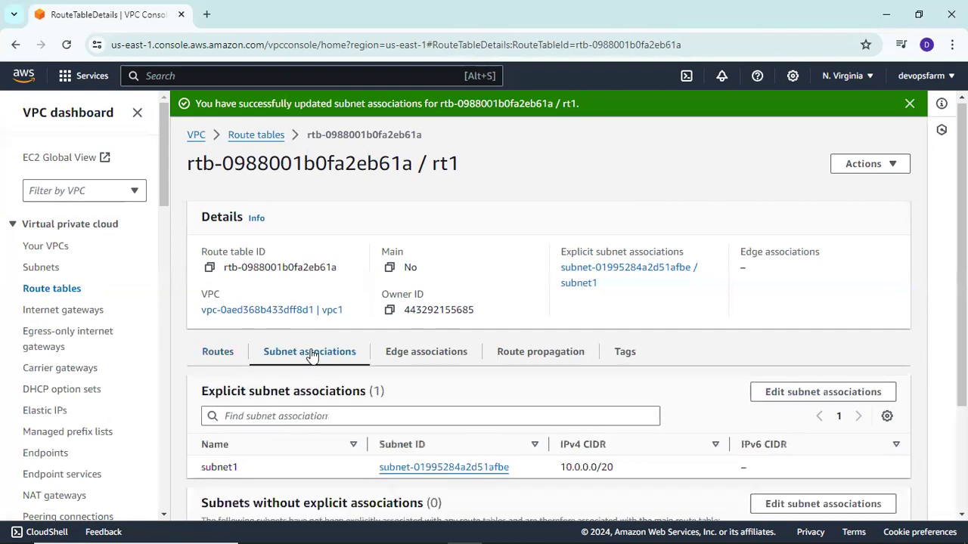
{"action": "scroll", "coordinate": [497, 376], "scroll_direction": "down", "scroll_amount": 2}
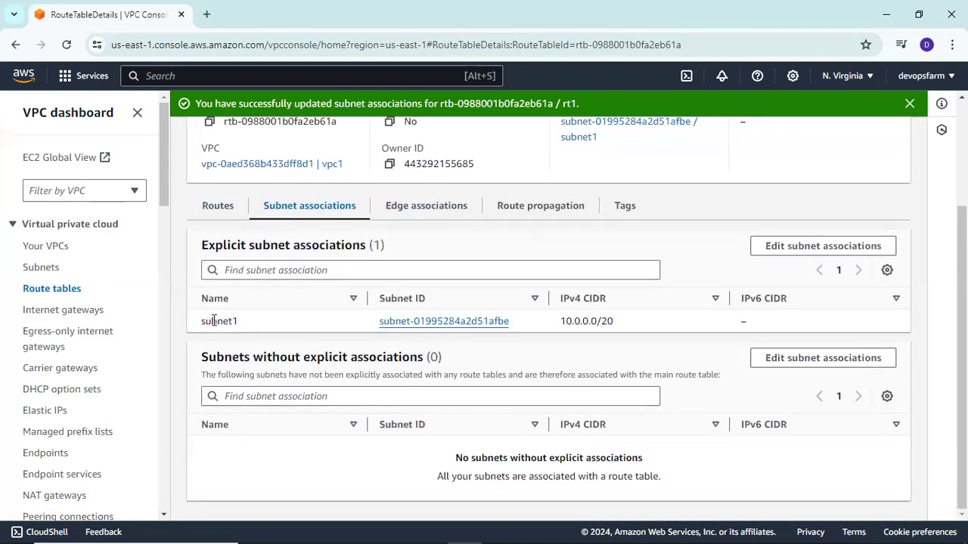
{"action": "left_click_drag", "start_coordinate": [200, 246], "coordinate": [384, 246]}
{"action": "left_click", "coordinate": [403, 252]}
{"action": "scroll", "coordinate": [288, 287], "scroll_direction": "up", "scroll_amount": 1}
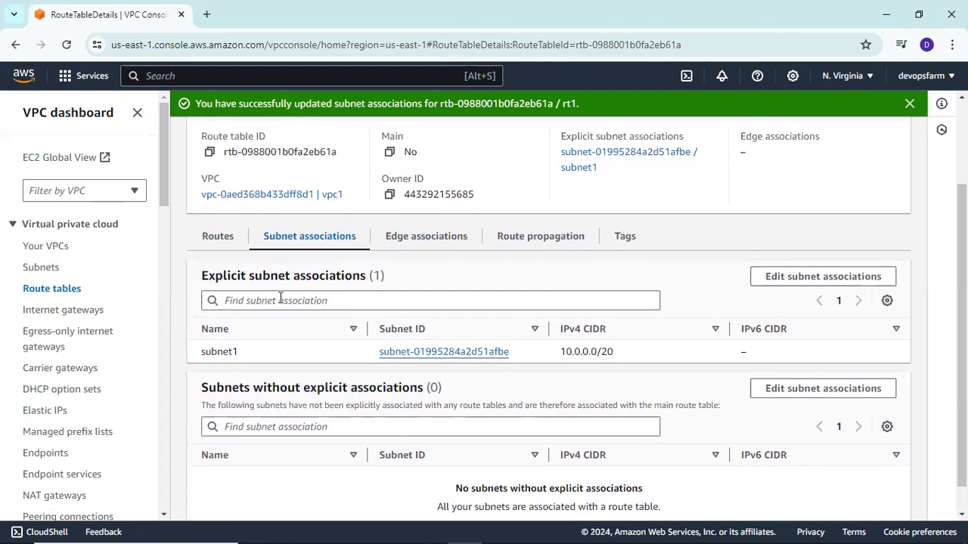
{"action": "scroll", "coordinate": [329, 333], "scroll_direction": "up", "scroll_amount": 3}
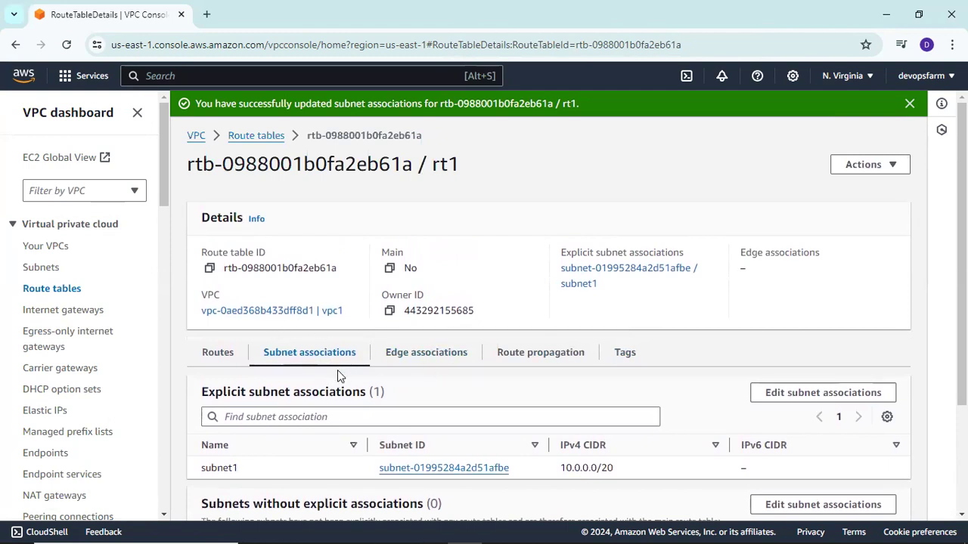
Step: Review vpc1, subnet1 and ig1 in the VPC, subnet and internet gateway lists
{"action": "left_click", "coordinate": [53, 244]}
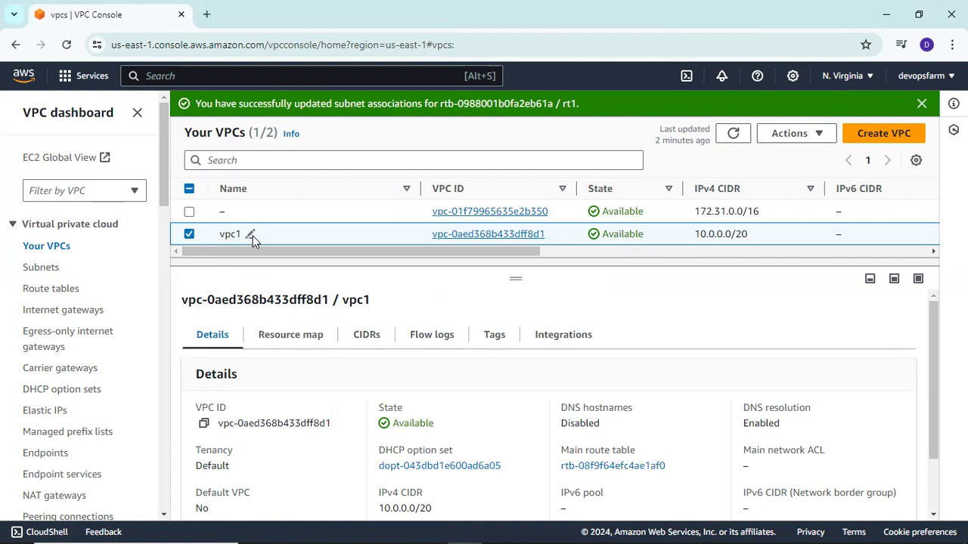
{"action": "left_click", "coordinate": [39, 271]}
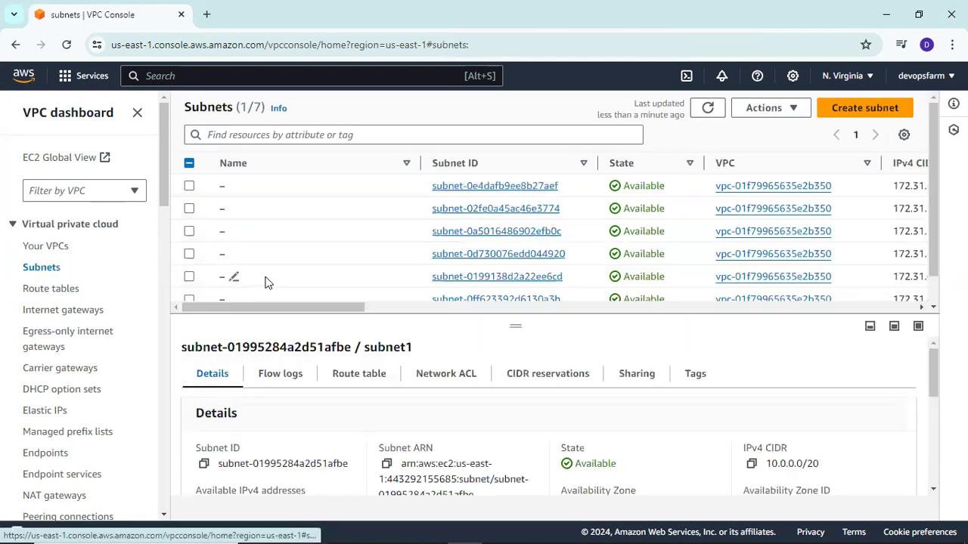
{"action": "scroll", "coordinate": [420, 274], "scroll_direction": "down", "scroll_amount": 1}
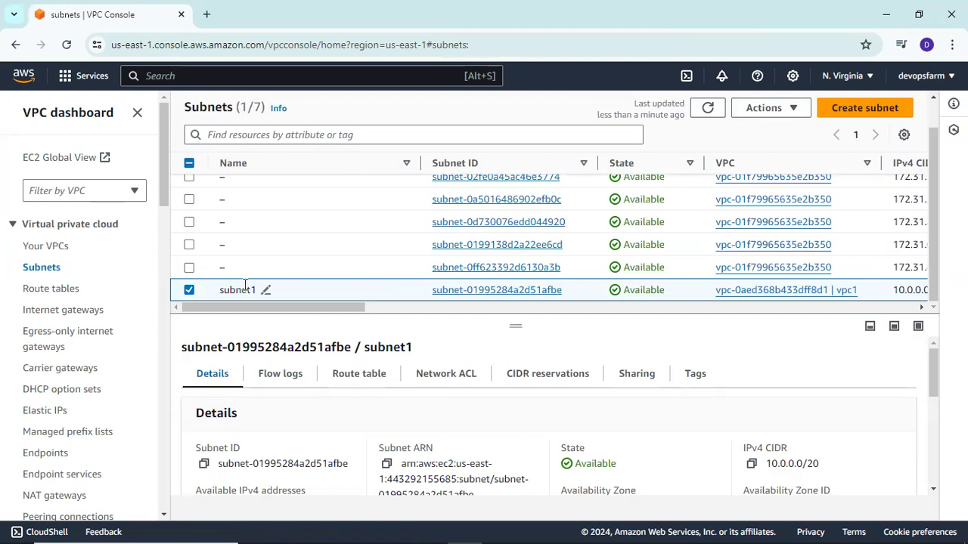
{"action": "left_click", "coordinate": [39, 310]}
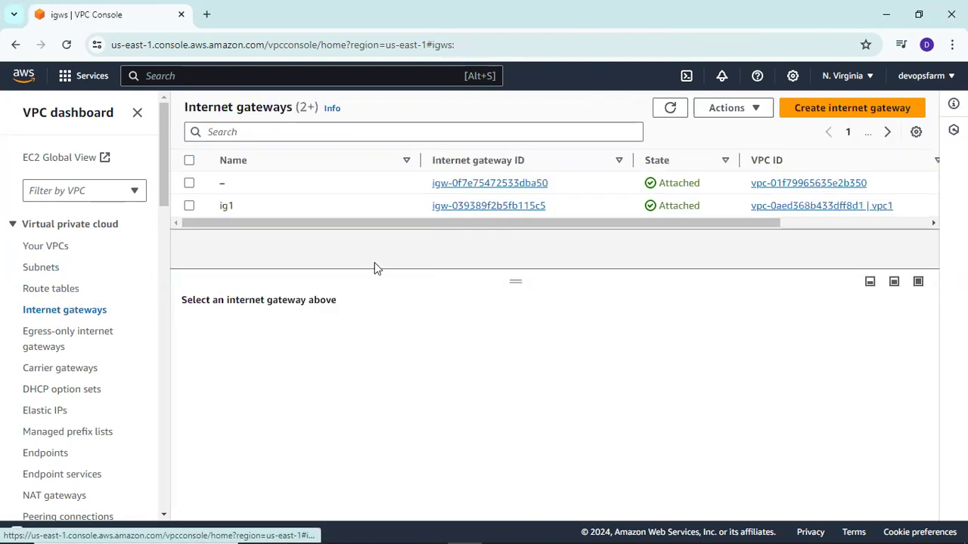
{"action": "left_click", "coordinate": [40, 248]}
{"action": "left_click", "coordinate": [56, 311]}
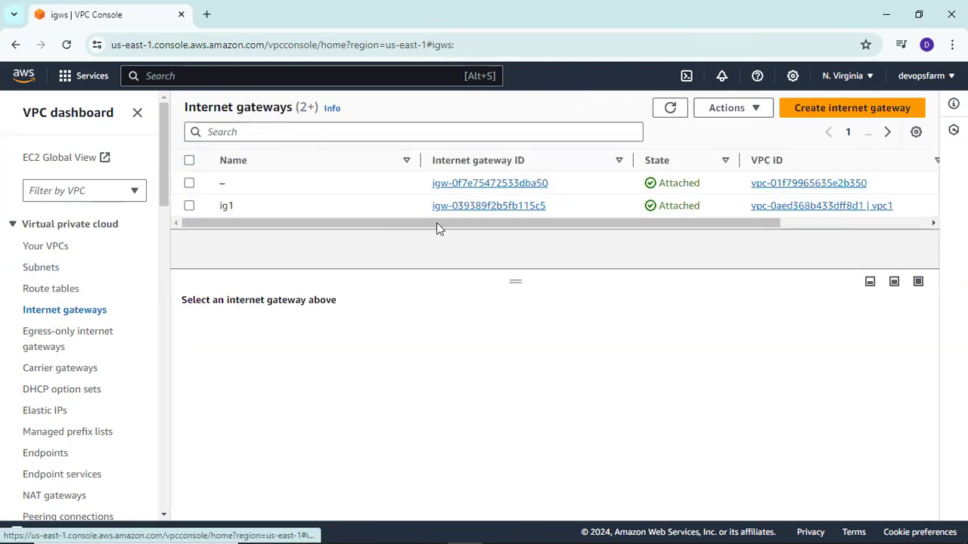
{"action": "left_click", "coordinate": [224, 205]}
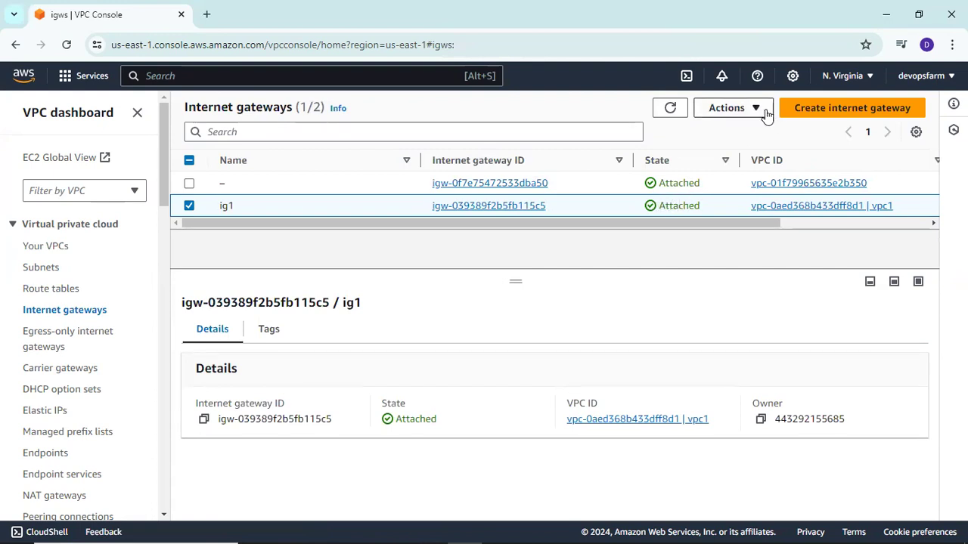
{"action": "left_click", "coordinate": [725, 108]}
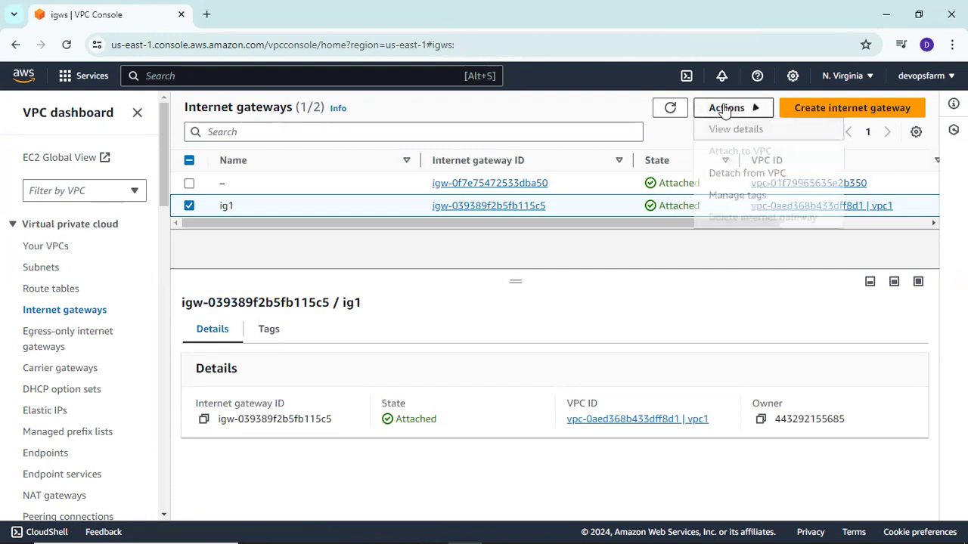
{"action": "left_click", "coordinate": [737, 176]}
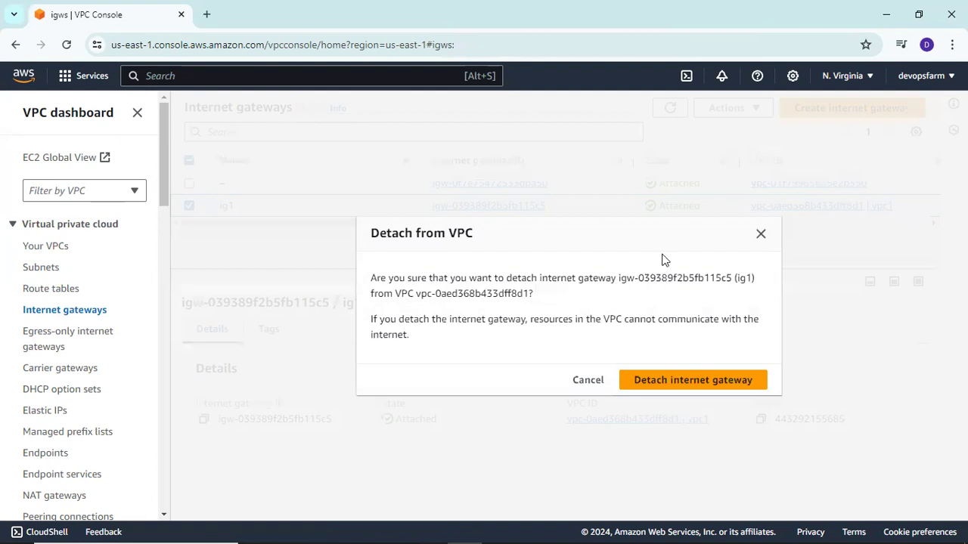
{"action": "left_click", "coordinate": [760, 236]}
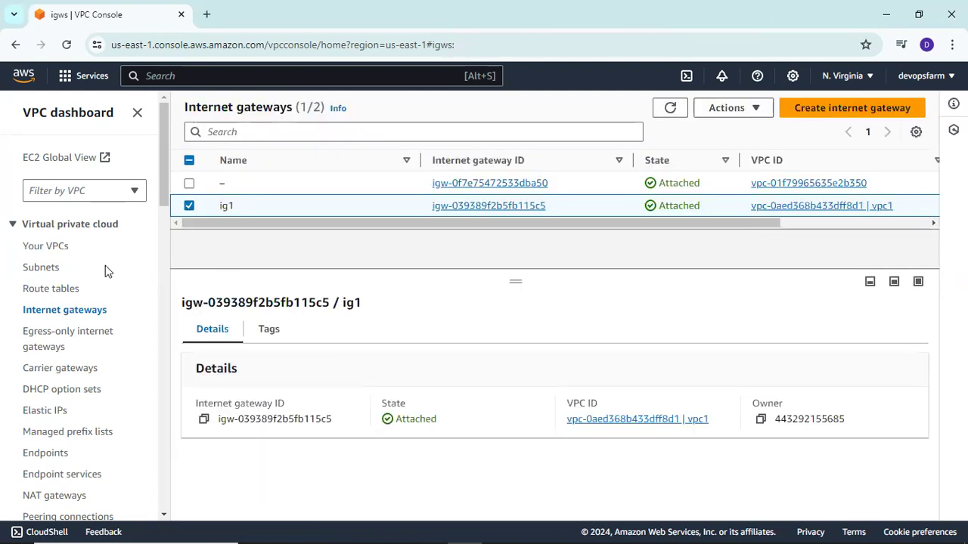
Step: Select rt1 in the route tables list and review its routes and subnet associations
{"action": "left_click", "coordinate": [43, 290]}
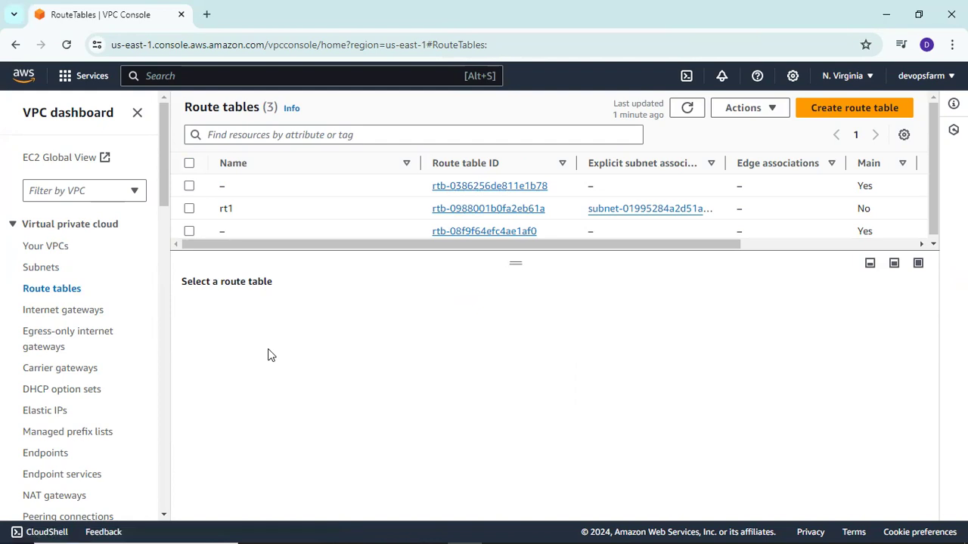
{"action": "left_click", "coordinate": [189, 210]}
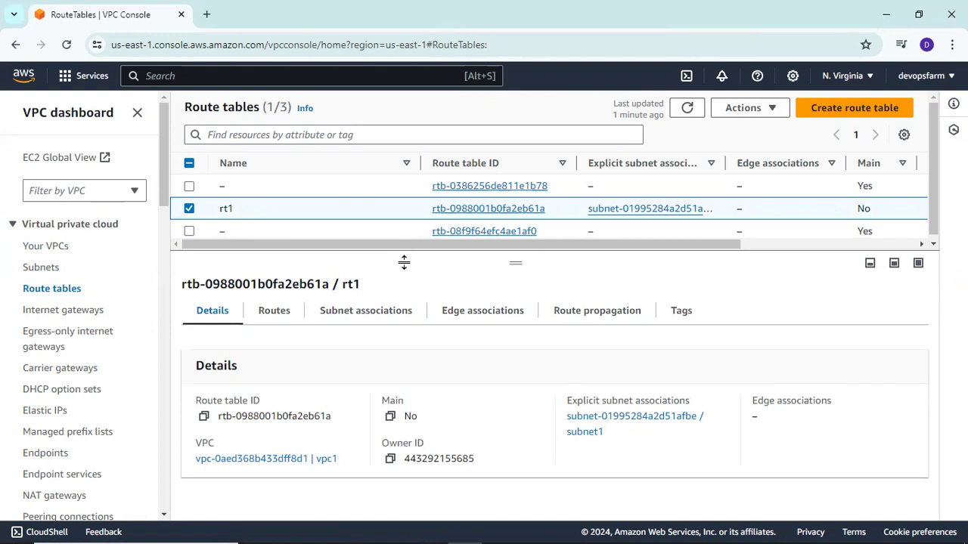
{"action": "left_click", "coordinate": [273, 317]}
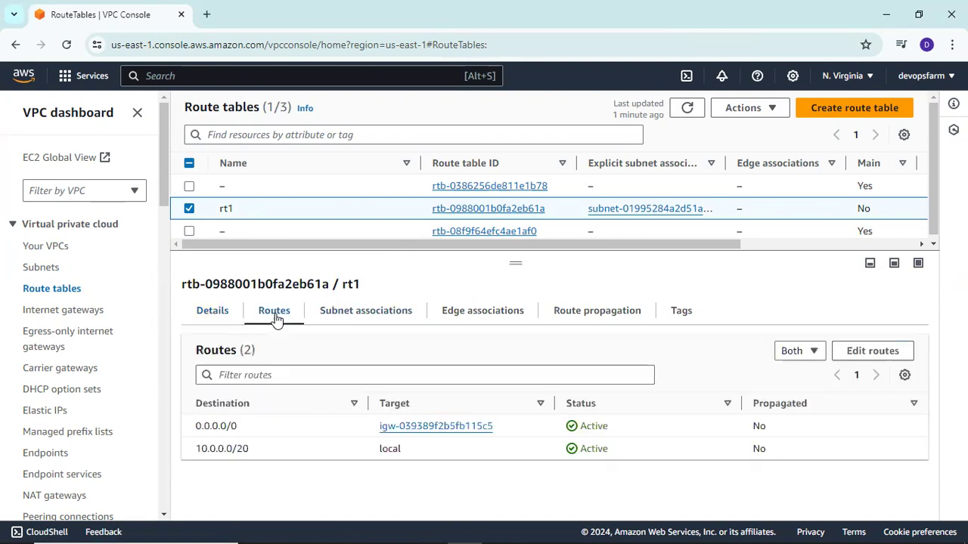
{"action": "mouse_move", "coordinate": [196, 426]}
{"action": "left_mouse_down"}
{"action": "mouse_move", "coordinate": [223, 426]}
{"action": "mouse_move", "coordinate": [188, 433]}
{"action": "left_mouse_up"}
{"action": "left_click", "coordinate": [250, 429]}
{"action": "left_click", "coordinate": [222, 425]}
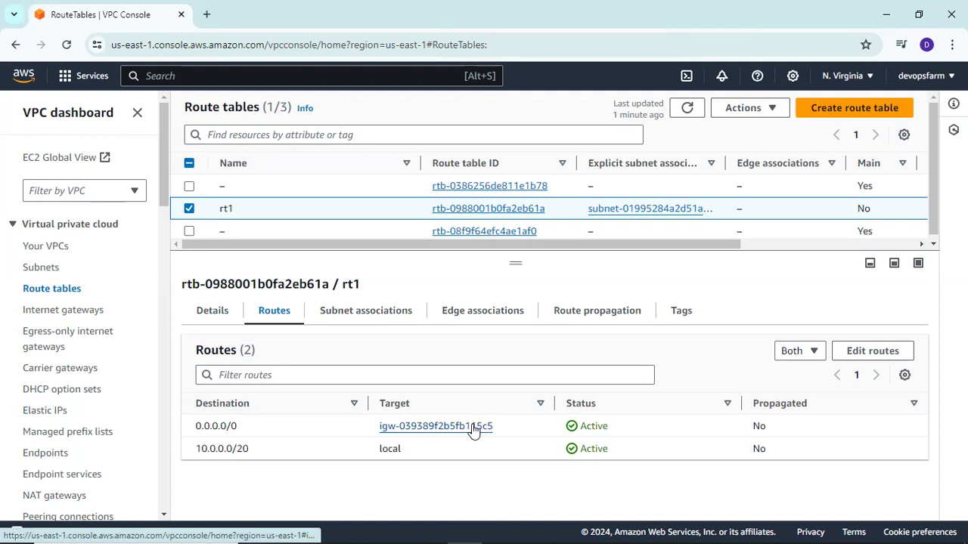
{"action": "left_click", "coordinate": [356, 310]}
{"action": "scroll", "coordinate": [441, 361], "scroll_direction": "down", "scroll_amount": 2}
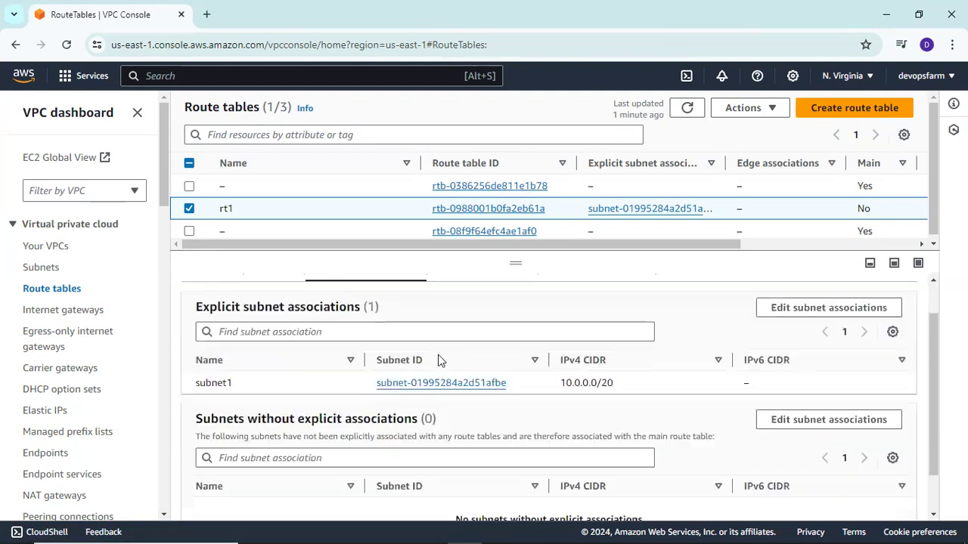
{"action": "scroll", "coordinate": [339, 351], "scroll_direction": "up", "scroll_amount": 1}
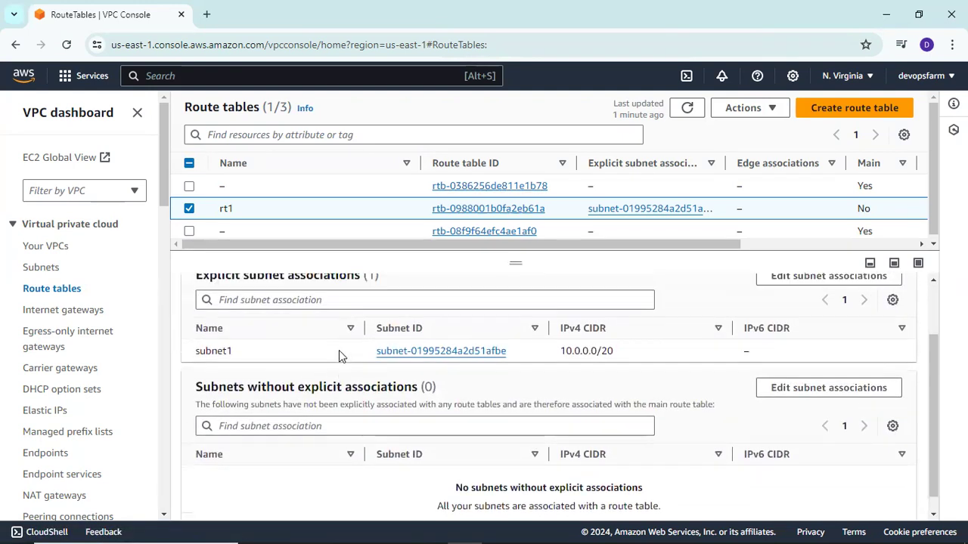
{"action": "scroll", "coordinate": [339, 351], "scroll_direction": "up", "scroll_amount": 1}
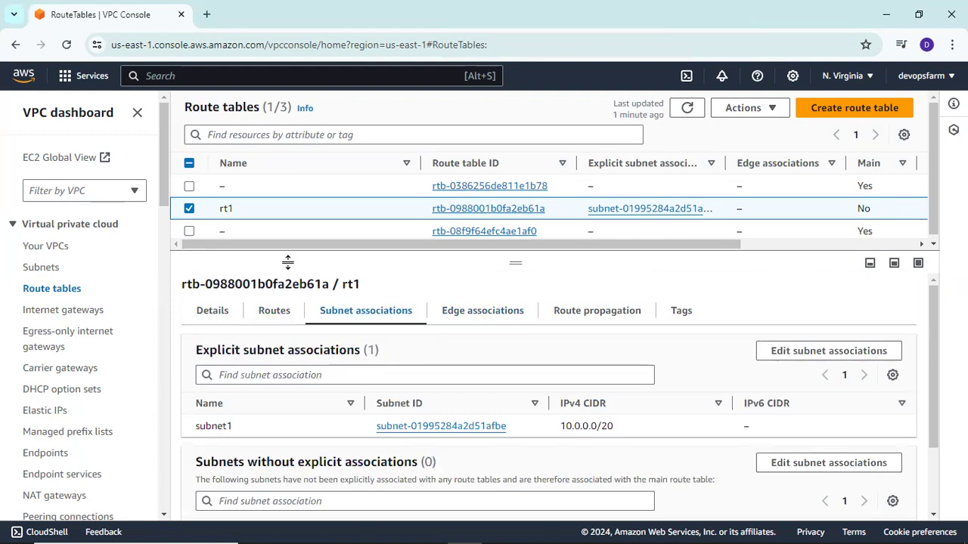
{"action": "mouse_move", "coordinate": [514, 264]}
{"action": "left_mouse_down"}
{"action": "mouse_move", "coordinate": [512, 294]}
{"action": "mouse_move", "coordinate": [514, 269]}
{"action": "left_mouse_up"}
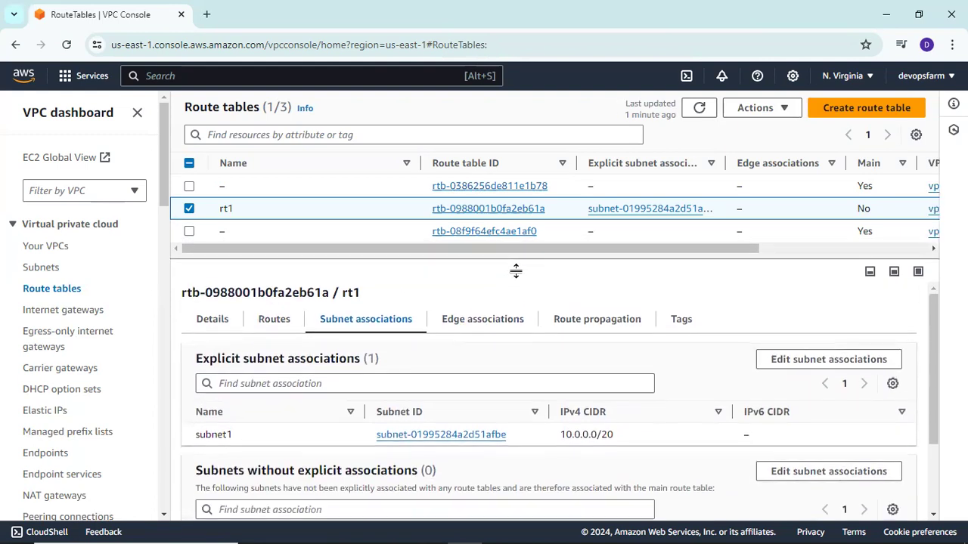
{"action": "left_click", "coordinate": [47, 245]}
{"action": "left_click", "coordinate": [47, 267]}
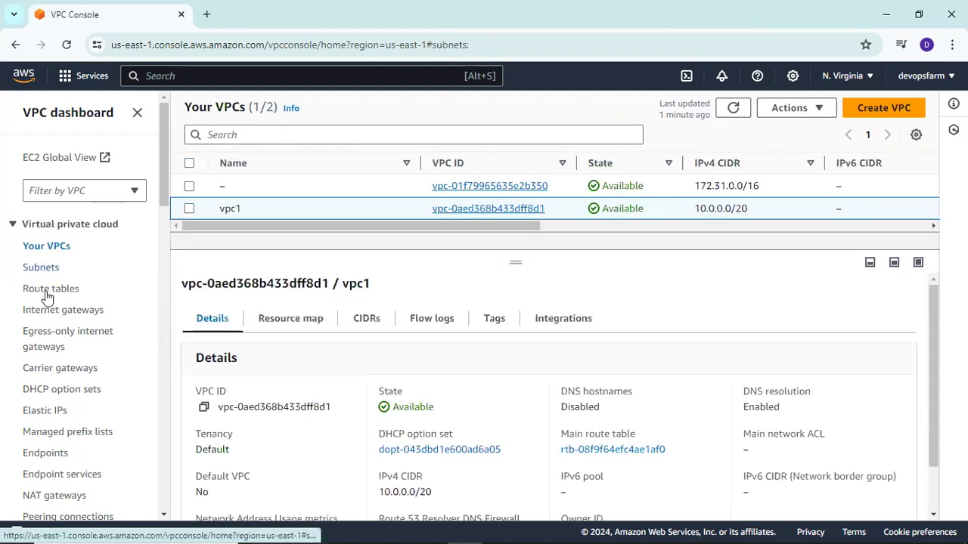
{"action": "left_click", "coordinate": [47, 290]}
{"action": "left_click", "coordinate": [38, 252]}
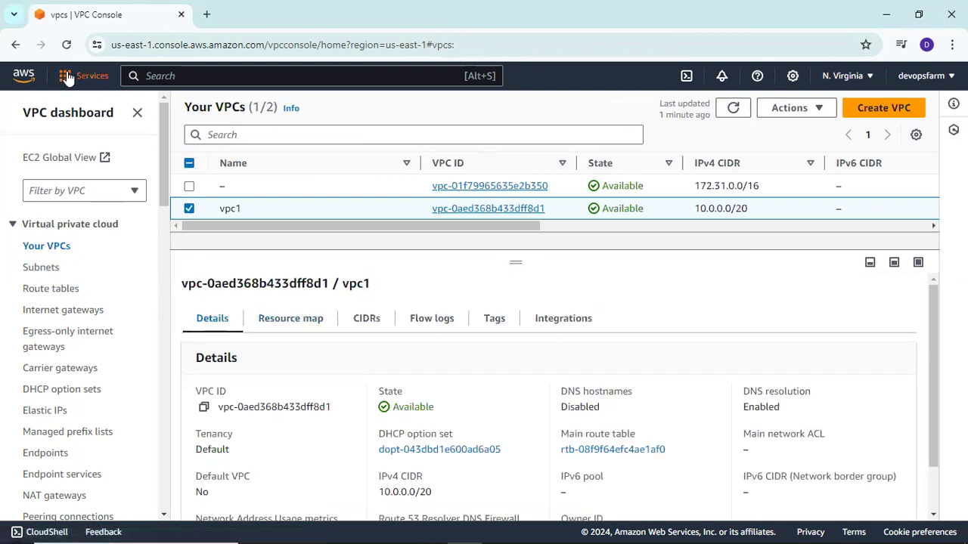
Step: Search the services for ec2, open EC2's instances list, and close the CloudShell pane
{"action": "left_click", "coordinate": [198, 71]}
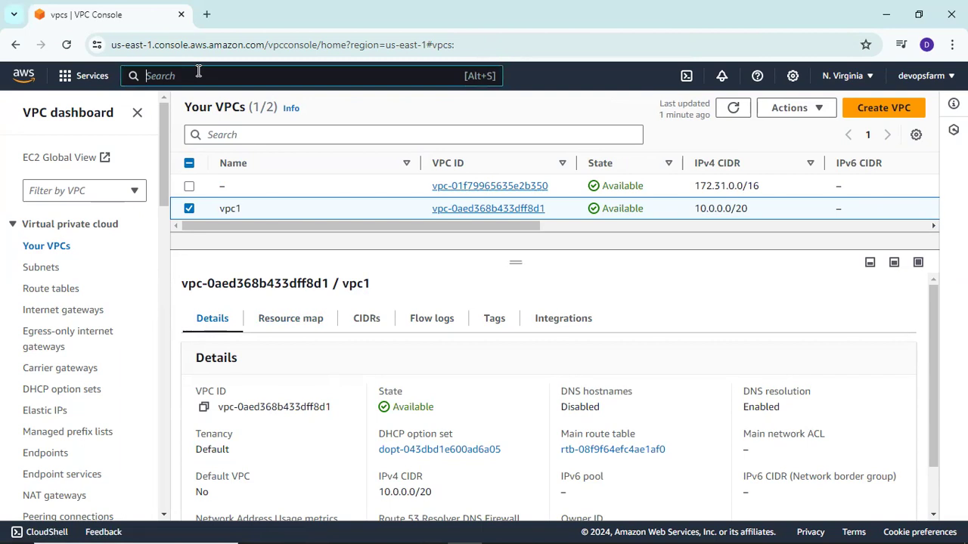
{"action": "type", "text": "ec2"}
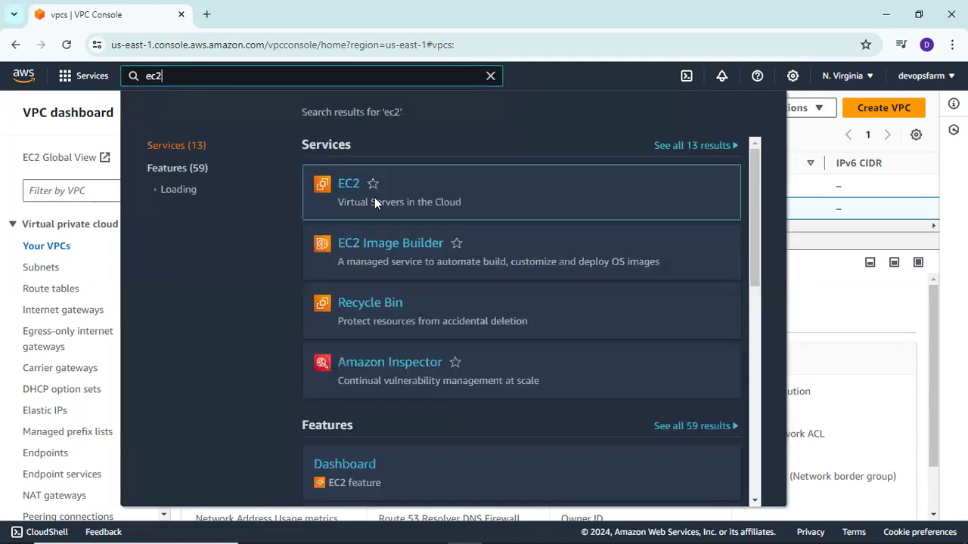
{"action": "left_click", "coordinate": [346, 183]}
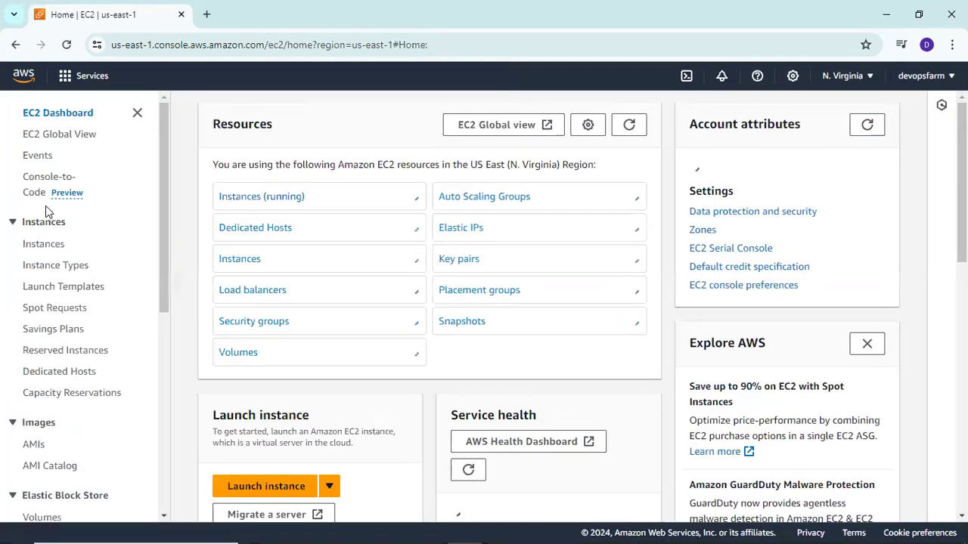
{"action": "left_click", "coordinate": [47, 246]}
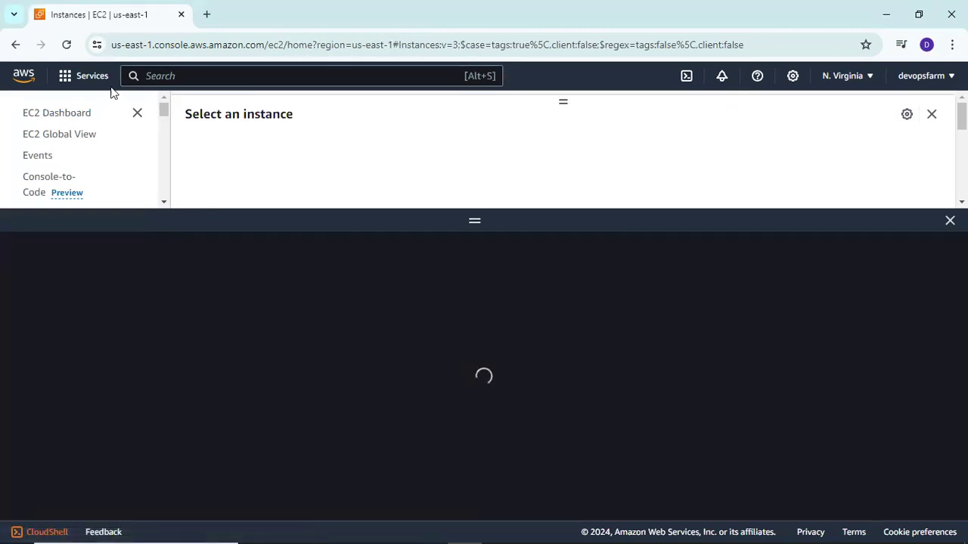
{"action": "left_click", "coordinate": [945, 222]}
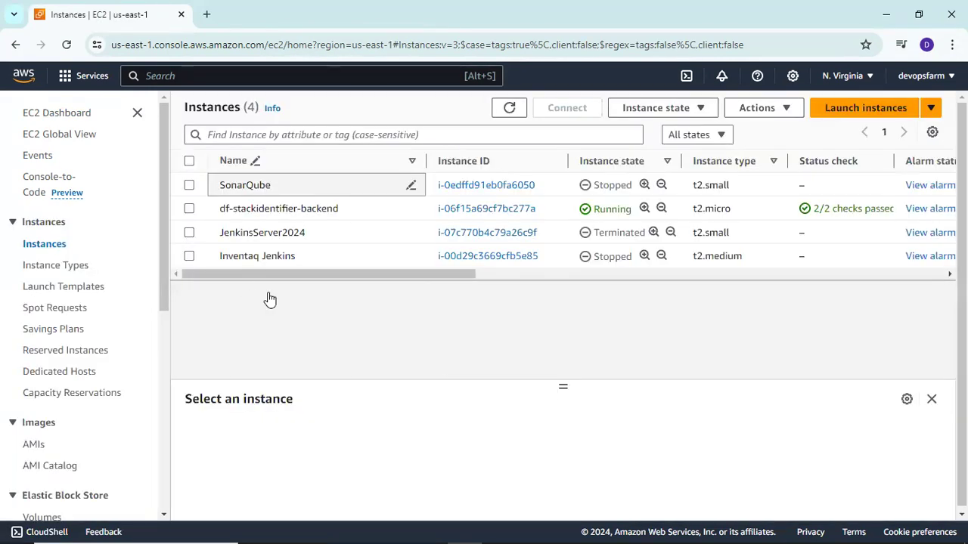
Step: Start launching a new instance and name it ec2
{"action": "left_click_drag", "start_coordinate": [563, 383], "coordinate": [557, 305]}
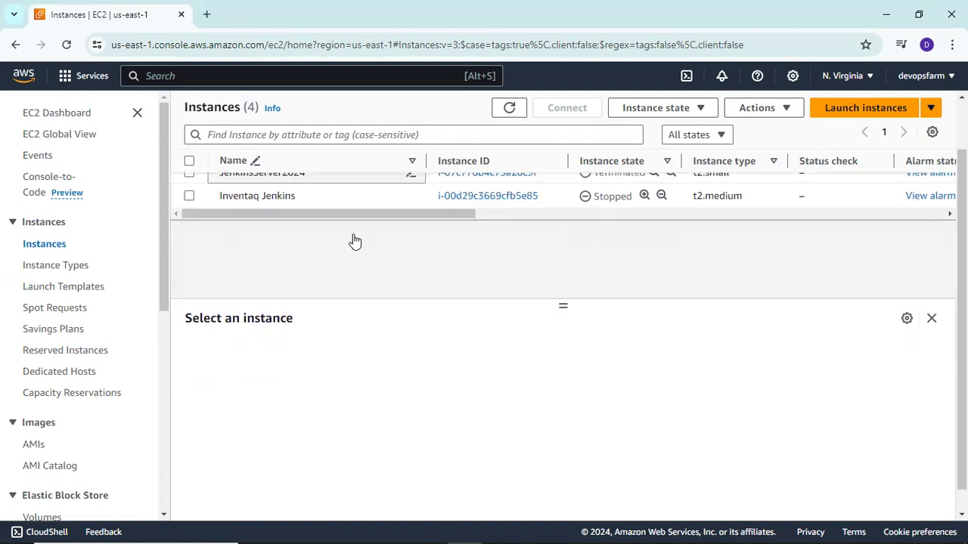
{"action": "left_click", "coordinate": [852, 110]}
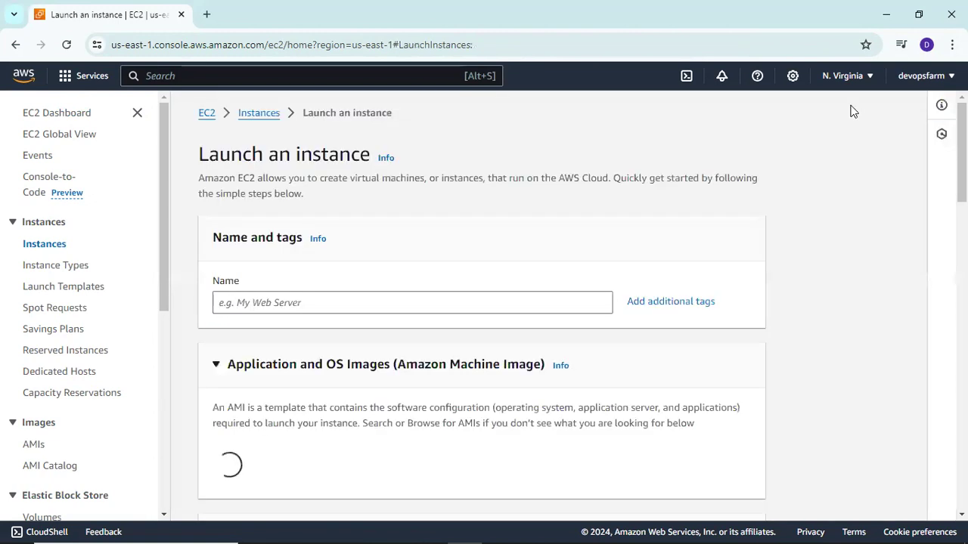
{"action": "left_click", "coordinate": [246, 299]}
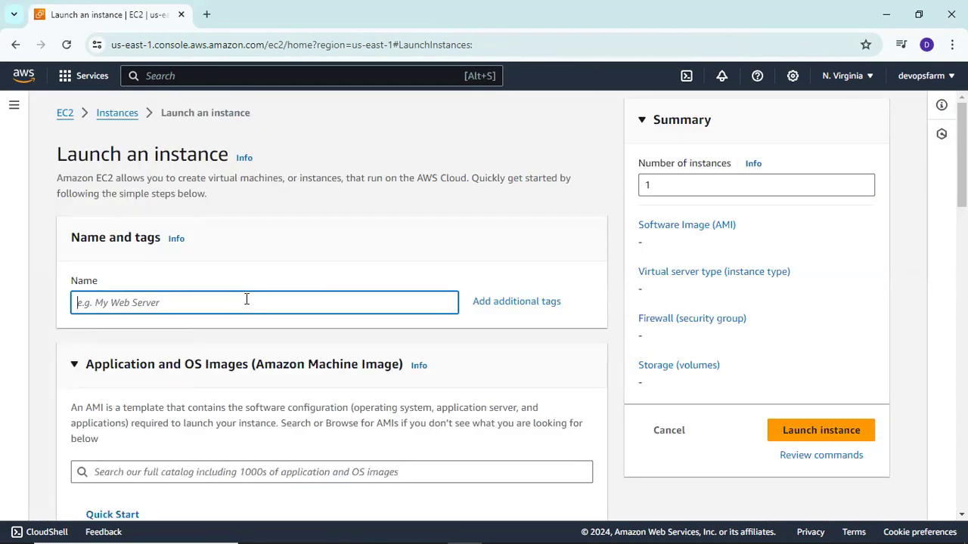
{"action": "type", "text": "ec2"}
{"action": "left_click", "coordinate": [278, 333]}
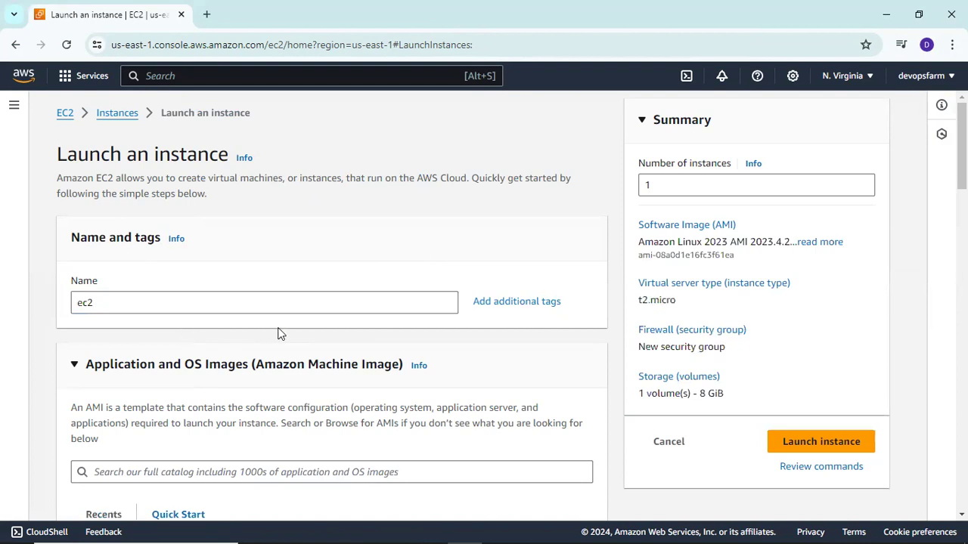
Step: Choose the Windows quick-start image, Microsoft Windows Server 2022 Base, for the instance
{"action": "scroll", "coordinate": [295, 336], "scroll_direction": "down", "scroll_amount": 1}
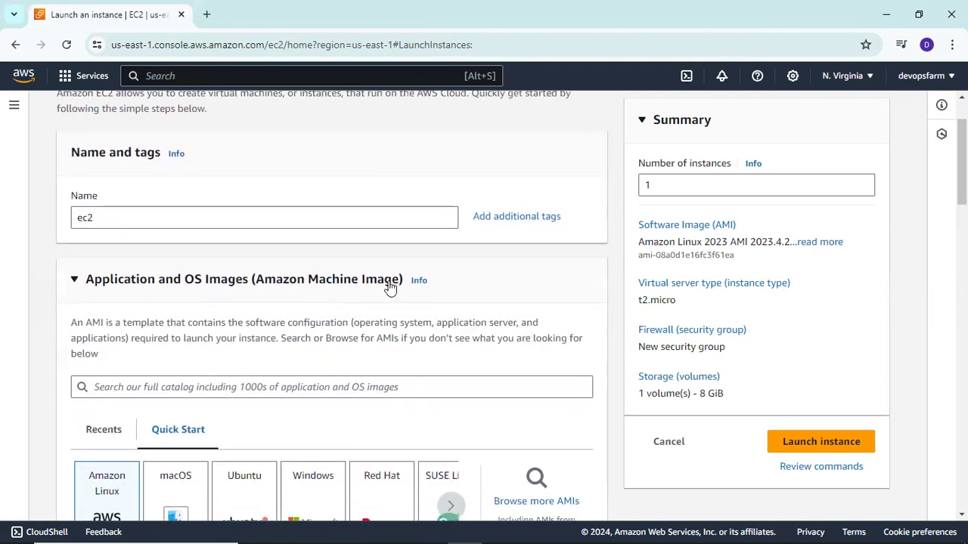
{"action": "scroll", "coordinate": [391, 288], "scroll_direction": "down", "scroll_amount": 1}
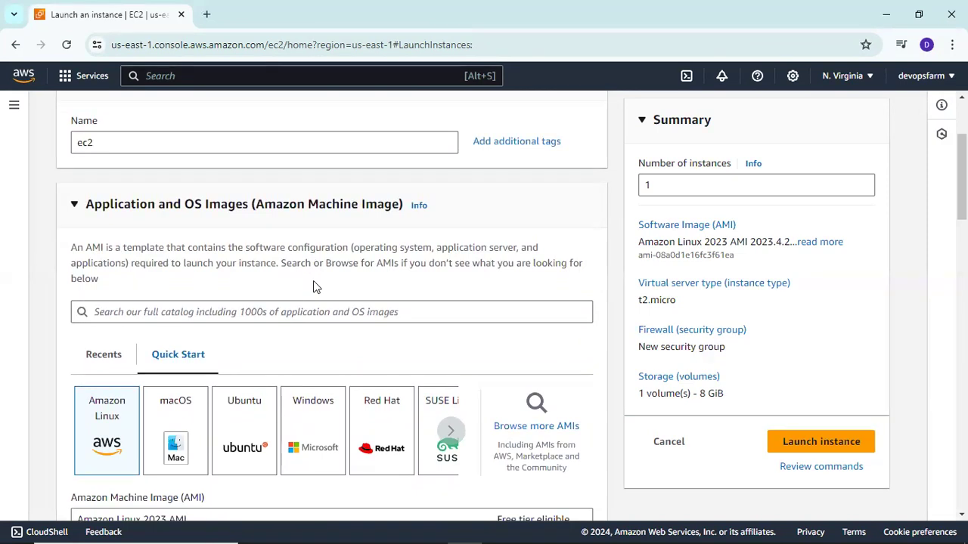
{"action": "scroll", "coordinate": [340, 283], "scroll_direction": "down", "scroll_amount": 1}
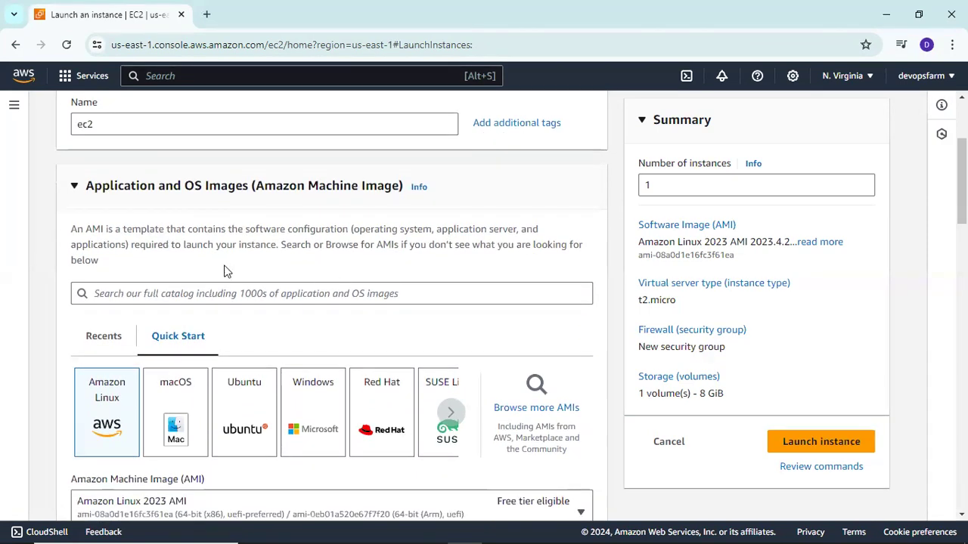
{"action": "scroll", "coordinate": [166, 189], "scroll_direction": "up", "scroll_amount": 1}
{"action": "left_click", "coordinate": [129, 195]}
{"action": "left_click", "coordinate": [155, 224]}
{"action": "scroll", "coordinate": [155, 224], "scroll_direction": "down", "scroll_amount": 2}
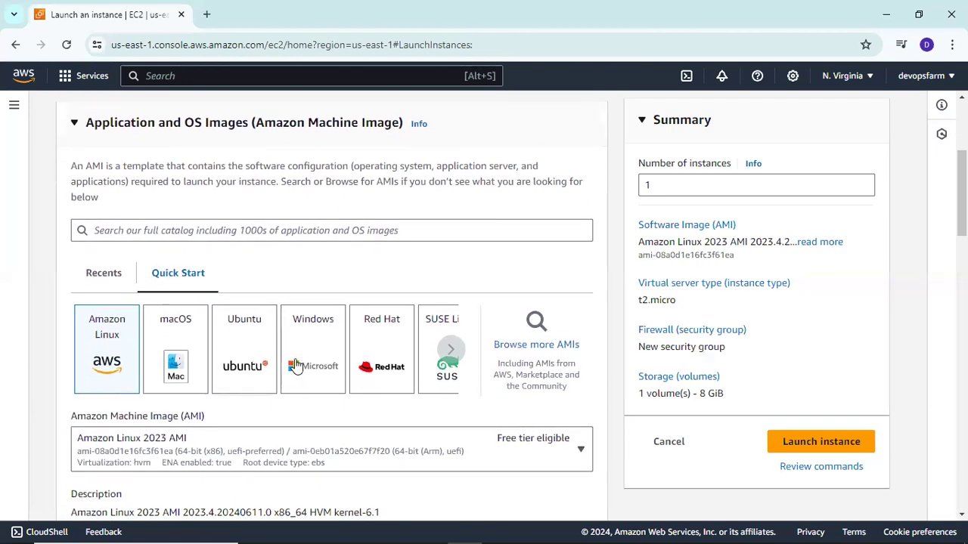
{"action": "left_click", "coordinate": [314, 366]}
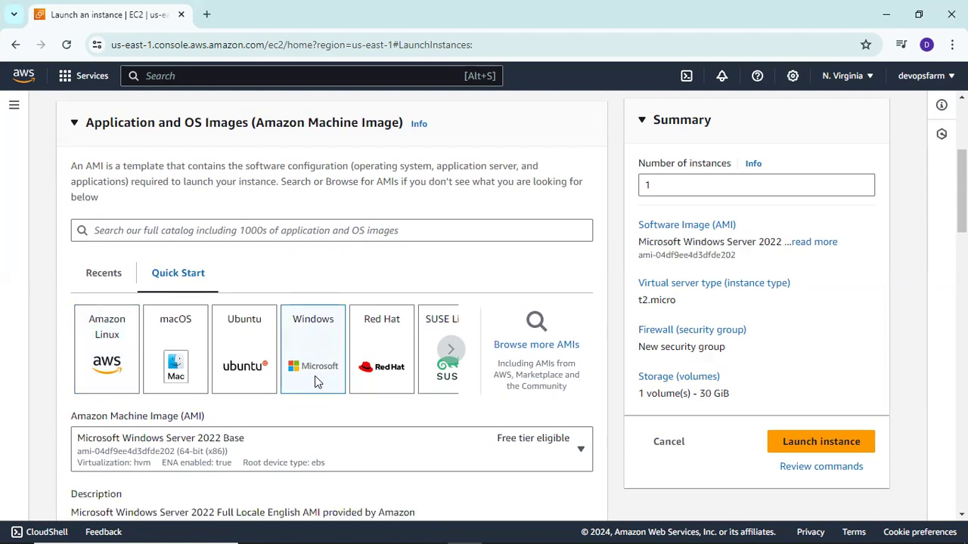
Step: Create an RSA key pair named ec2 in .pem format for logging in to the instance
{"action": "scroll", "coordinate": [314, 376], "scroll_direction": "down", "scroll_amount": 4}
{"action": "scroll", "coordinate": [305, 331], "scroll_direction": "down", "scroll_amount": 5}
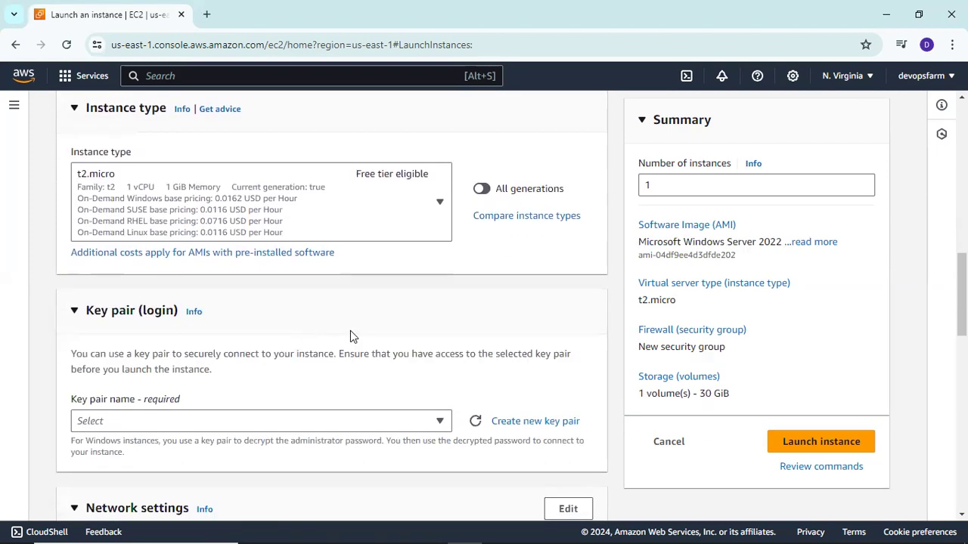
{"action": "left_click", "coordinate": [153, 325]}
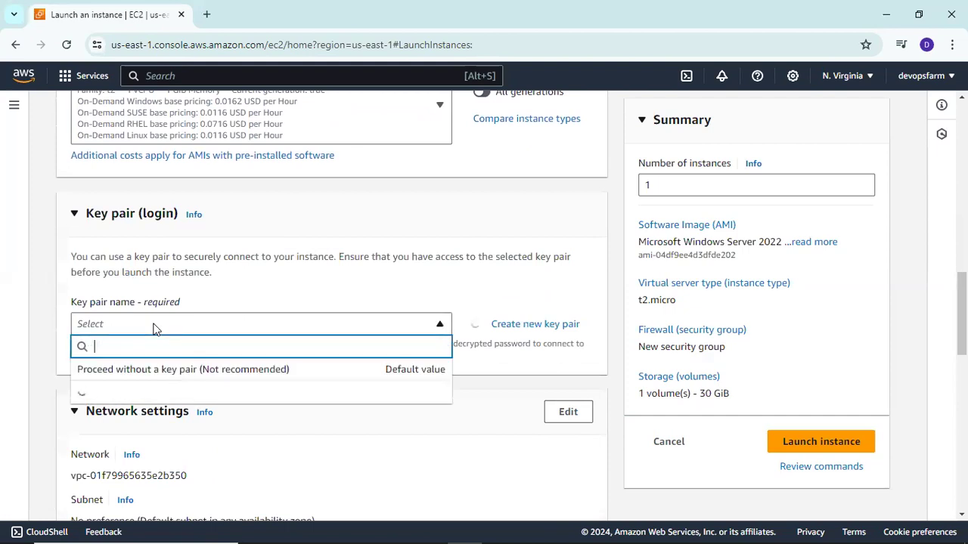
{"action": "left_click", "coordinate": [361, 300]}
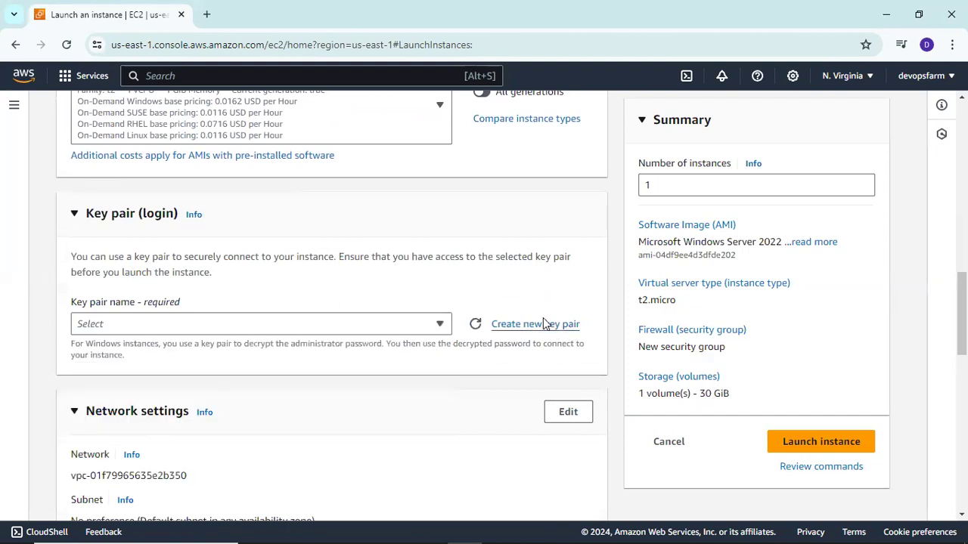
{"action": "left_click", "coordinate": [543, 323]}
{"action": "left_click", "coordinate": [361, 194]}
{"action": "type", "text": "ec2"}
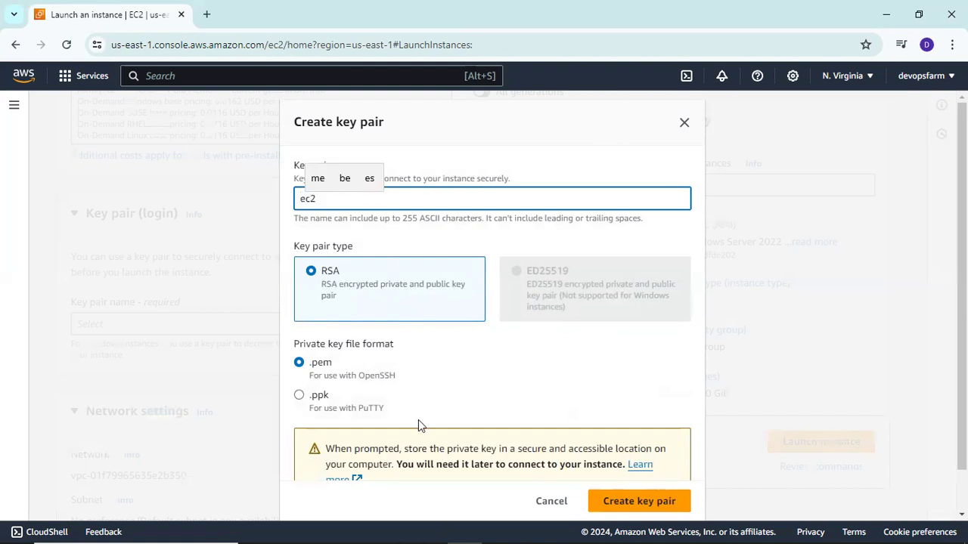
{"action": "left_click", "coordinate": [626, 501]}
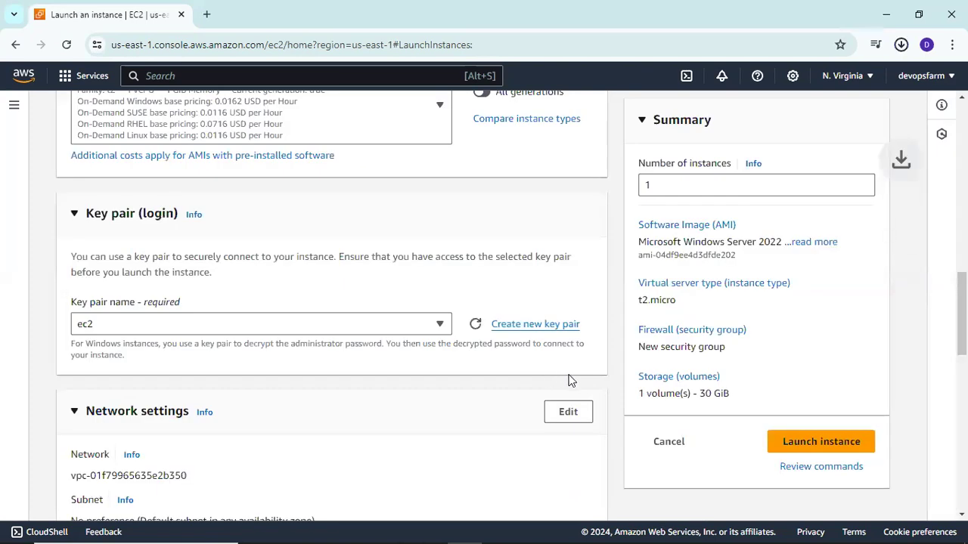
Step: Review the default network, subnet and public IP values in the instance's network settings
{"action": "scroll", "coordinate": [368, 312], "scroll_direction": "down", "scroll_amount": 2}
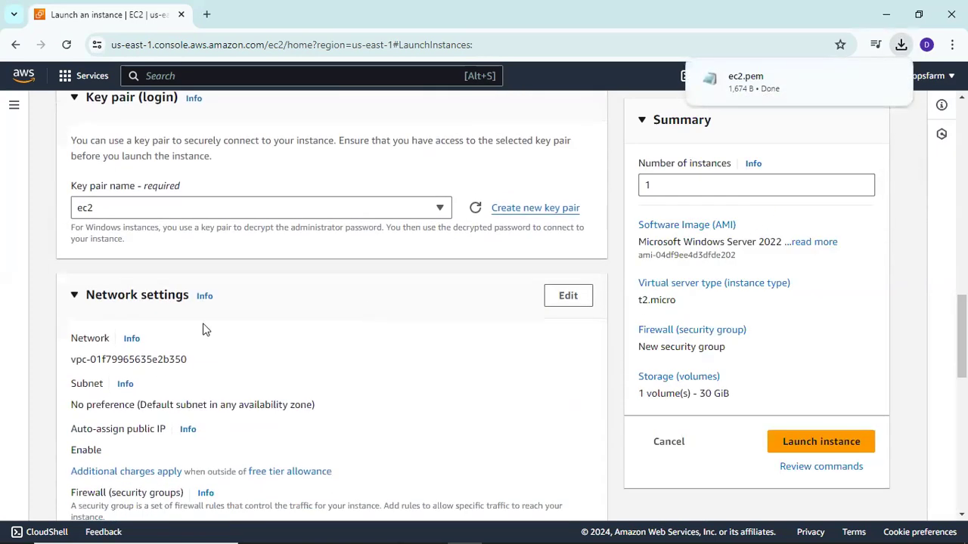
{"action": "scroll", "coordinate": [205, 329], "scroll_direction": "down", "scroll_amount": 2}
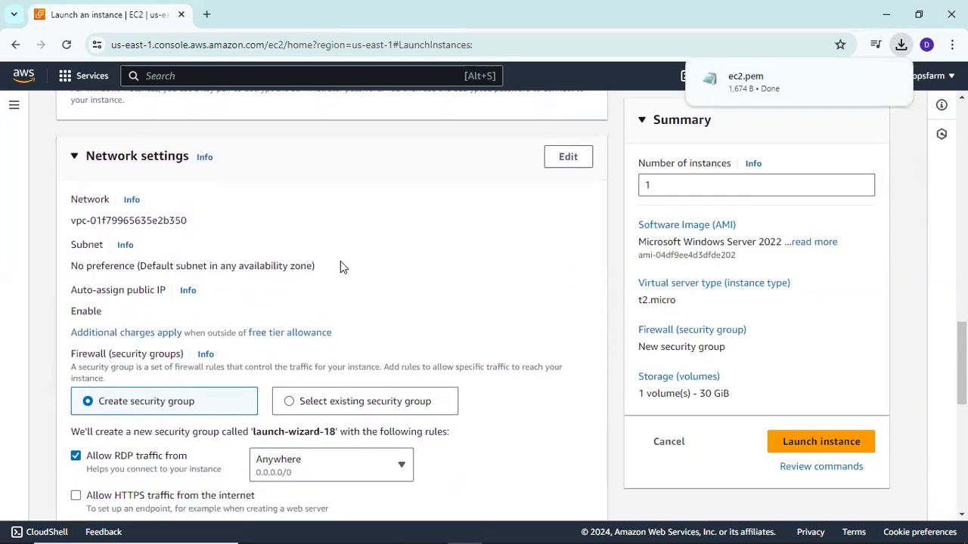
{"action": "left_click_drag", "start_coordinate": [70, 220], "coordinate": [190, 221]}
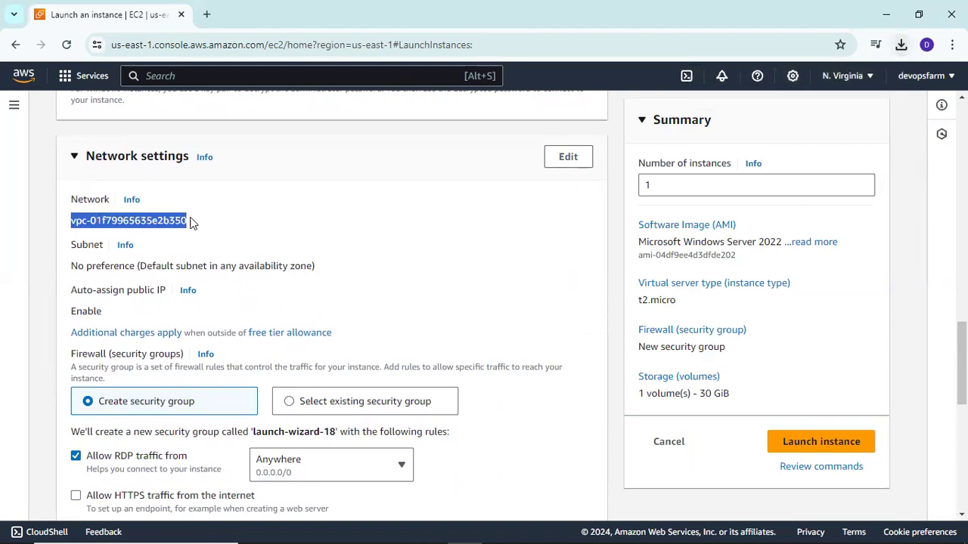
{"action": "left_click", "coordinate": [189, 222]}
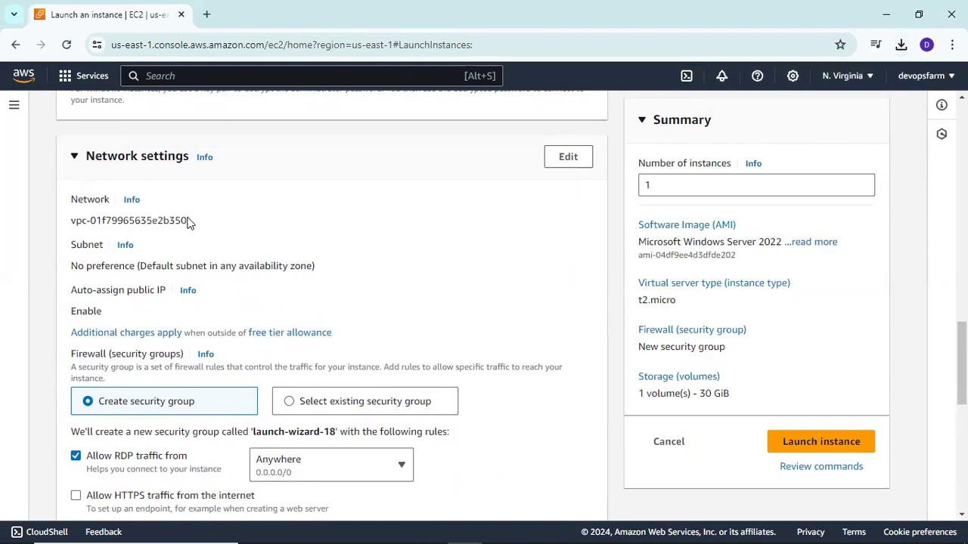
{"action": "left_click_drag", "start_coordinate": [188, 220], "coordinate": [72, 224]}
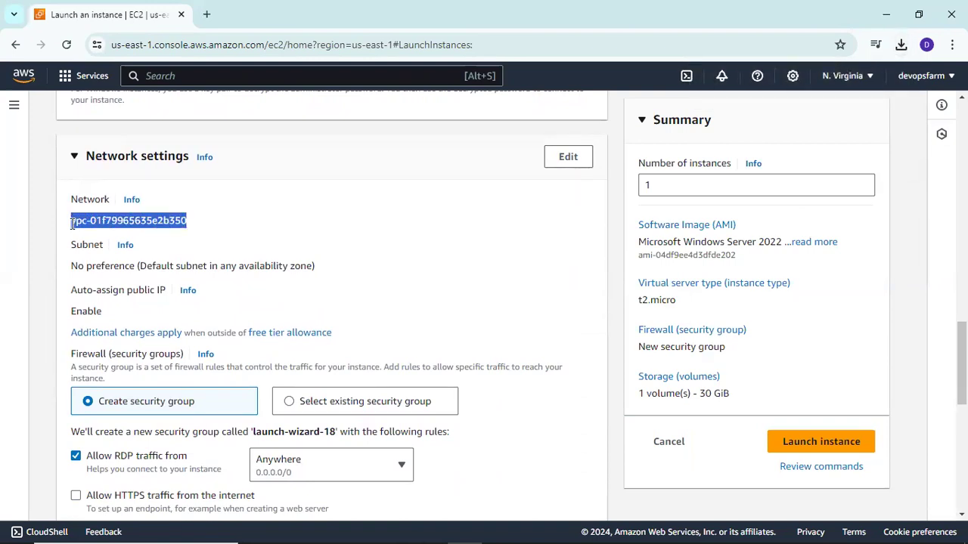
{"action": "left_click", "coordinate": [216, 219]}
{"action": "scroll", "coordinate": [246, 316], "scroll_direction": "down", "scroll_amount": 1}
{"action": "scroll", "coordinate": [246, 316], "scroll_direction": "up", "scroll_amount": 1}
Step: Allow HTTPS and HTTP traffic from the internet in the new security group
{"action": "scroll", "coordinate": [180, 317], "scroll_direction": "down", "scroll_amount": 2}
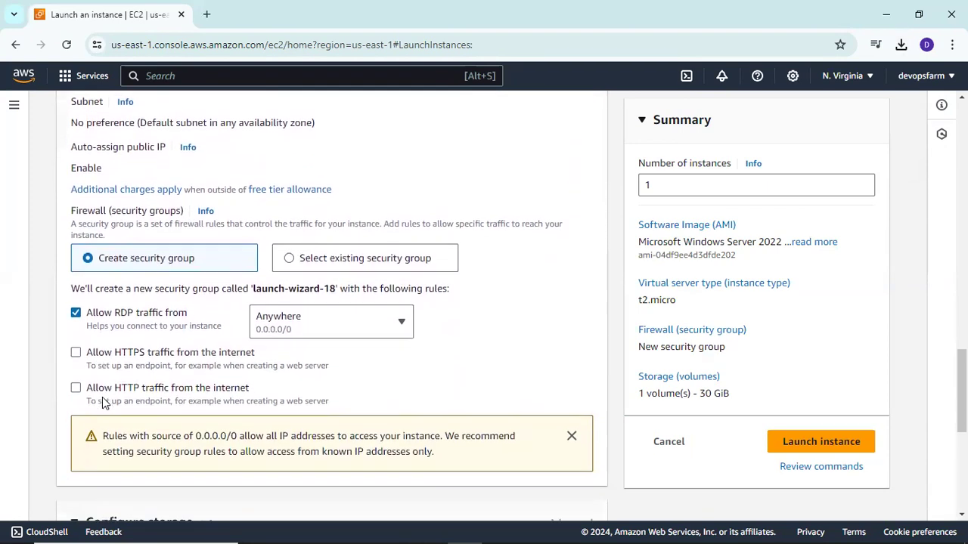
{"action": "left_click", "coordinate": [77, 353]}
{"action": "left_click", "coordinate": [76, 388]}
Step: Edit the network settings and set the instance's VPC to vpc1
{"action": "scroll", "coordinate": [242, 382], "scroll_direction": "up", "scroll_amount": 3}
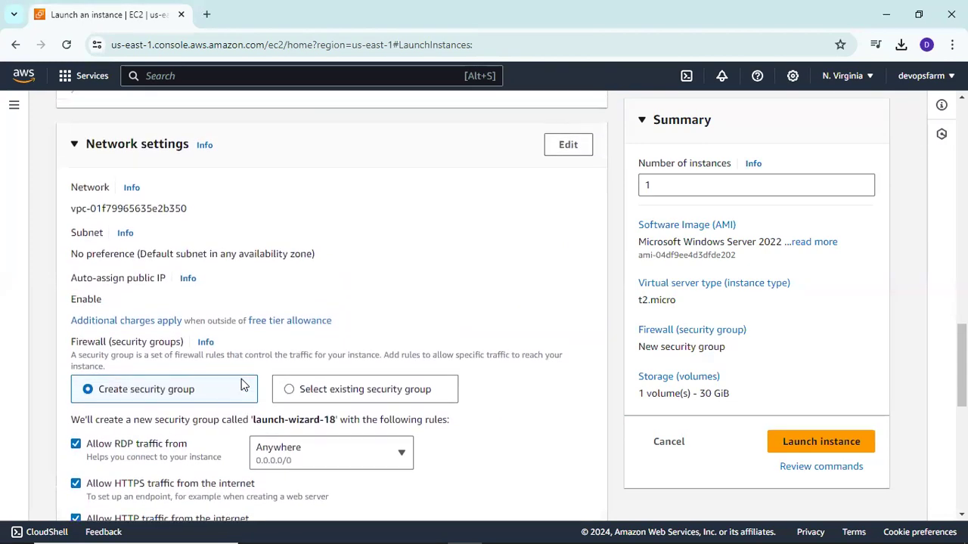
{"action": "scroll", "coordinate": [242, 384], "scroll_direction": "up", "scroll_amount": 1}
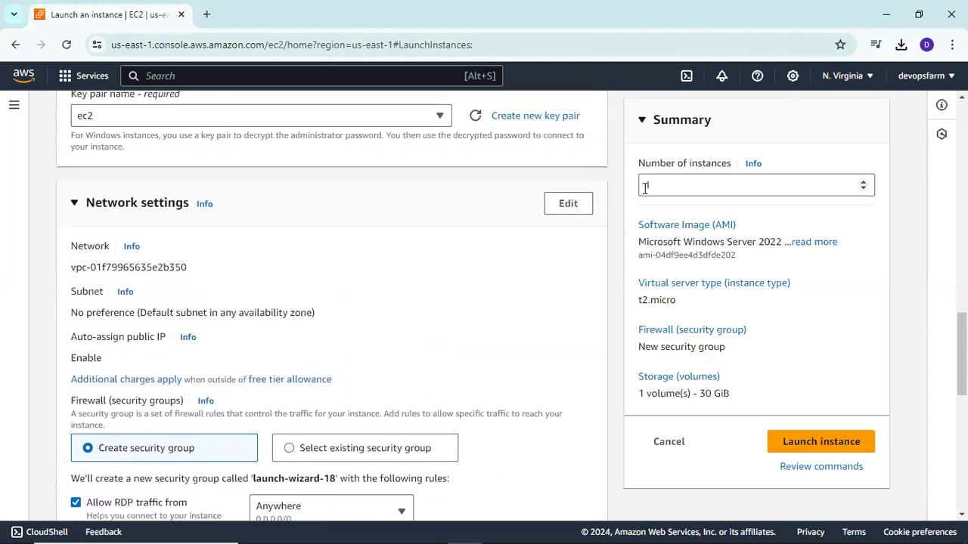
{"action": "left_click", "coordinate": [567, 205]}
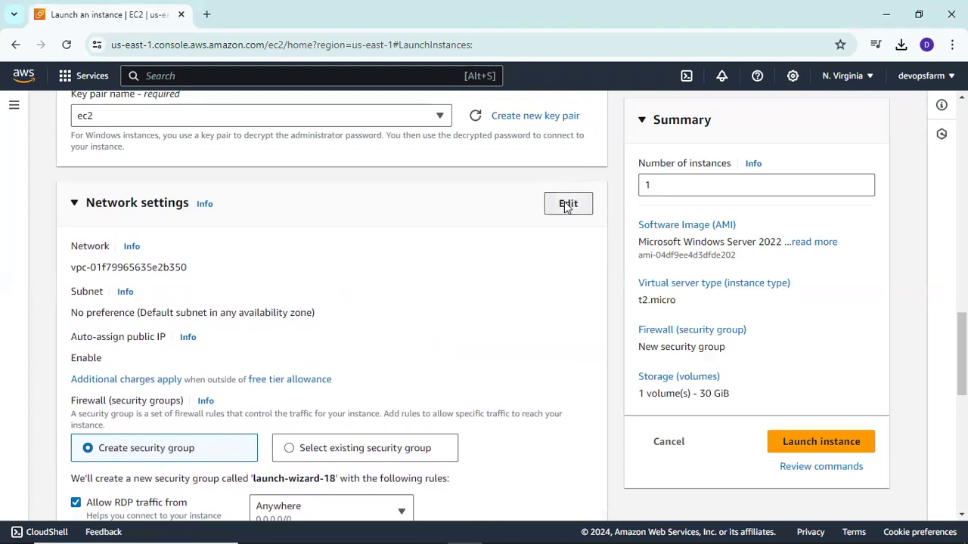
{"action": "scroll", "coordinate": [323, 268], "scroll_direction": "down", "scroll_amount": 1}
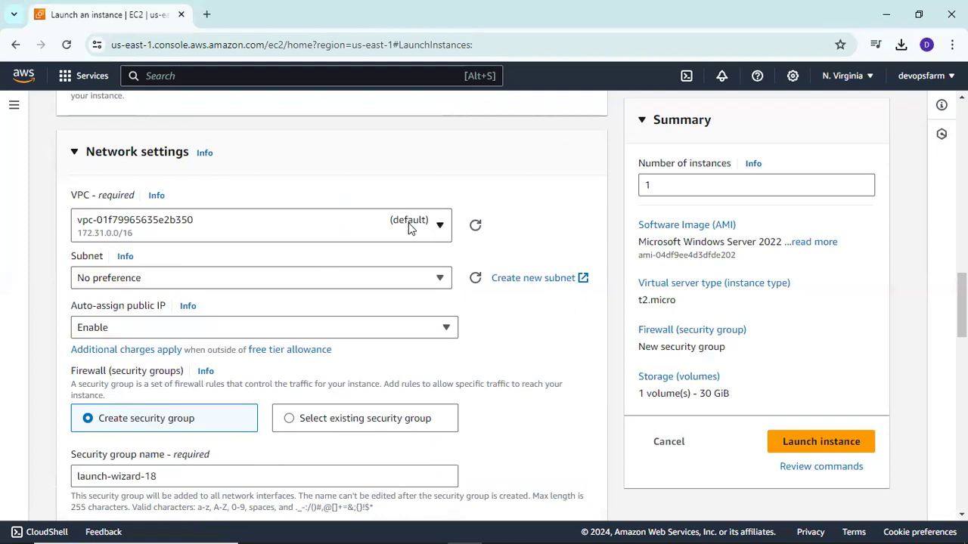
{"action": "scroll", "coordinate": [408, 228], "scroll_direction": "down", "scroll_amount": 1}
{"action": "left_click", "coordinate": [441, 209]}
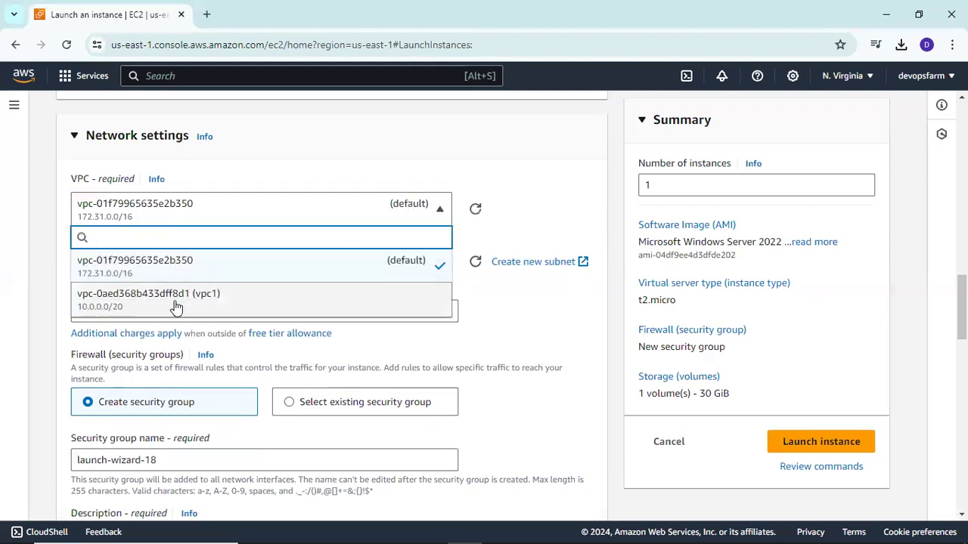
{"action": "left_click", "coordinate": [240, 299]}
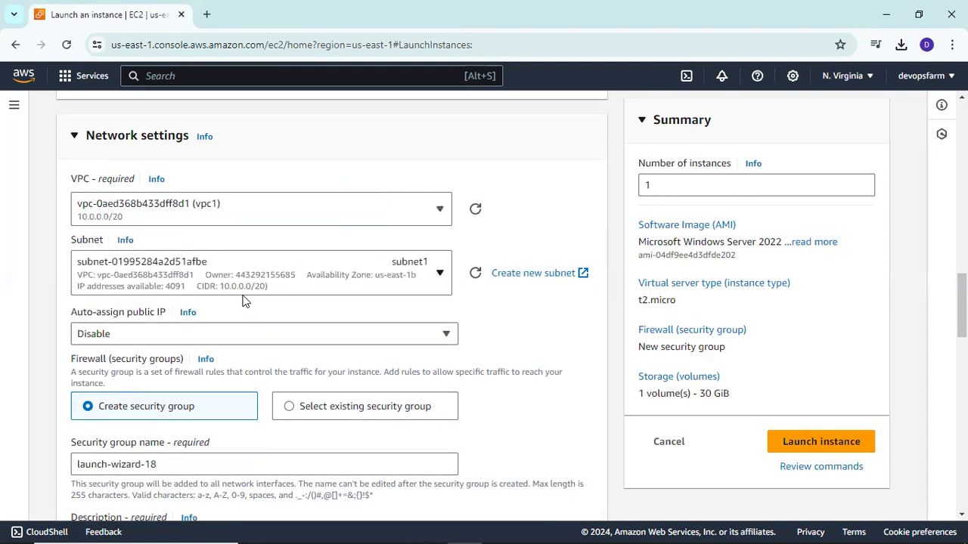
{"action": "scroll", "coordinate": [302, 261], "scroll_direction": "down", "scroll_amount": 1}
{"action": "scroll", "coordinate": [344, 264], "scroll_direction": "down", "scroll_amount": 1}
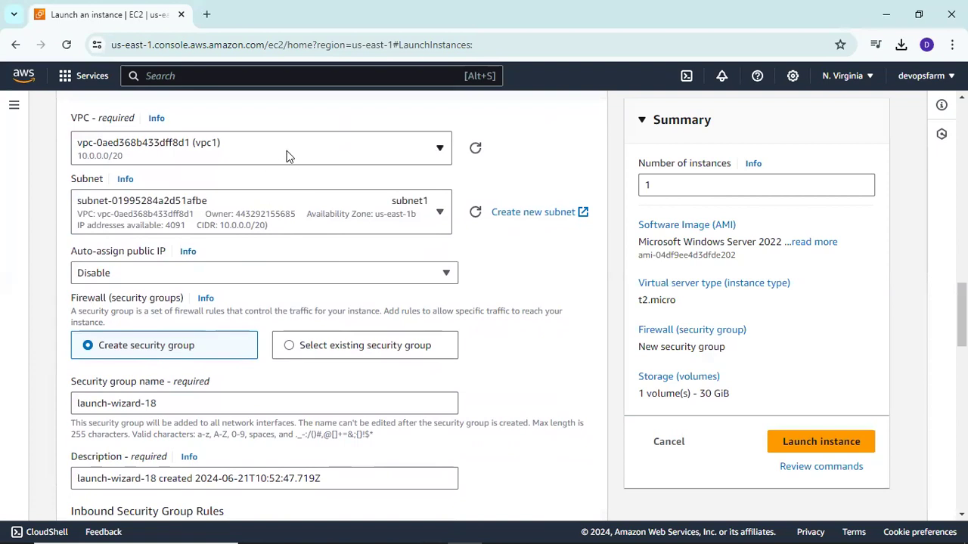
{"action": "left_click", "coordinate": [316, 160]}
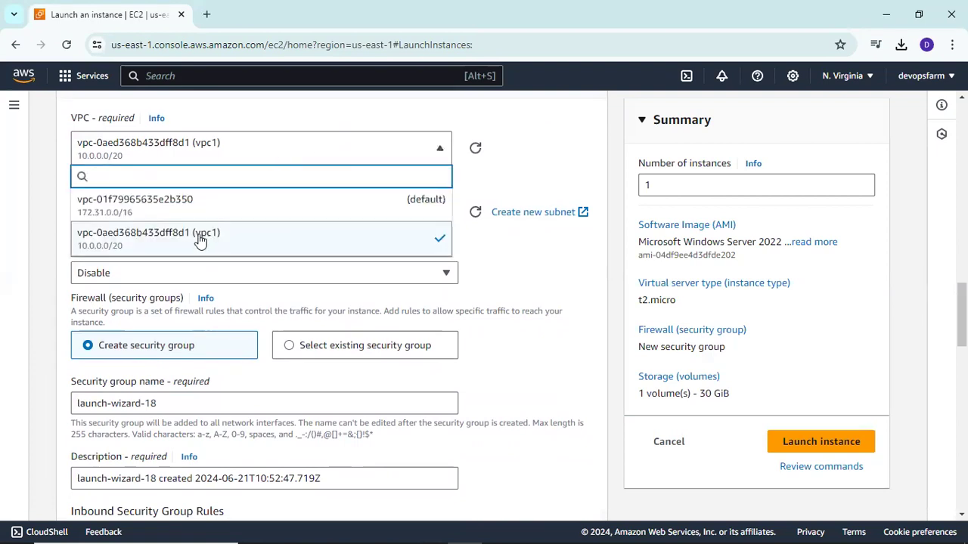
{"action": "left_click", "coordinate": [319, 224]}
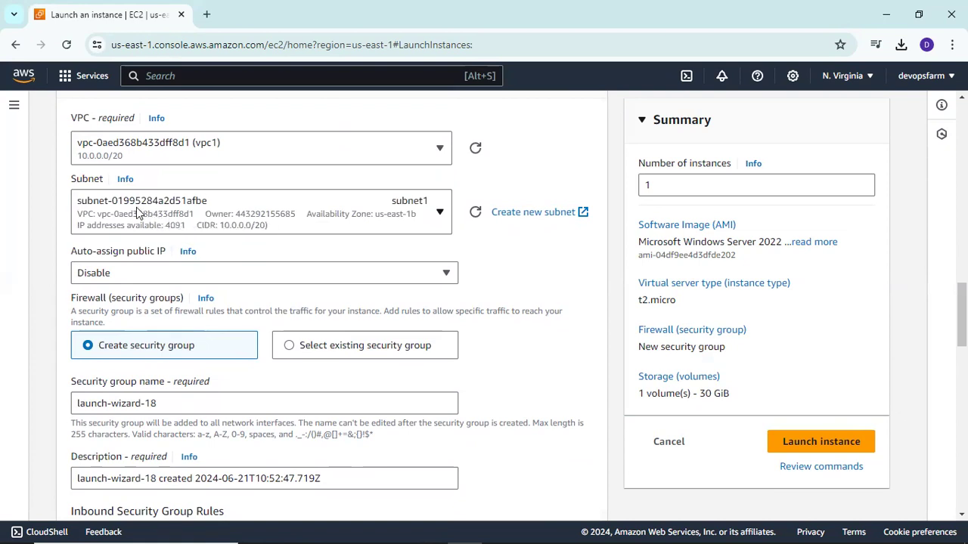
Step: Enable auto-assignment of a public IP for the instance in subnet1
{"action": "scroll", "coordinate": [418, 218], "scroll_direction": "down", "scroll_amount": 1}
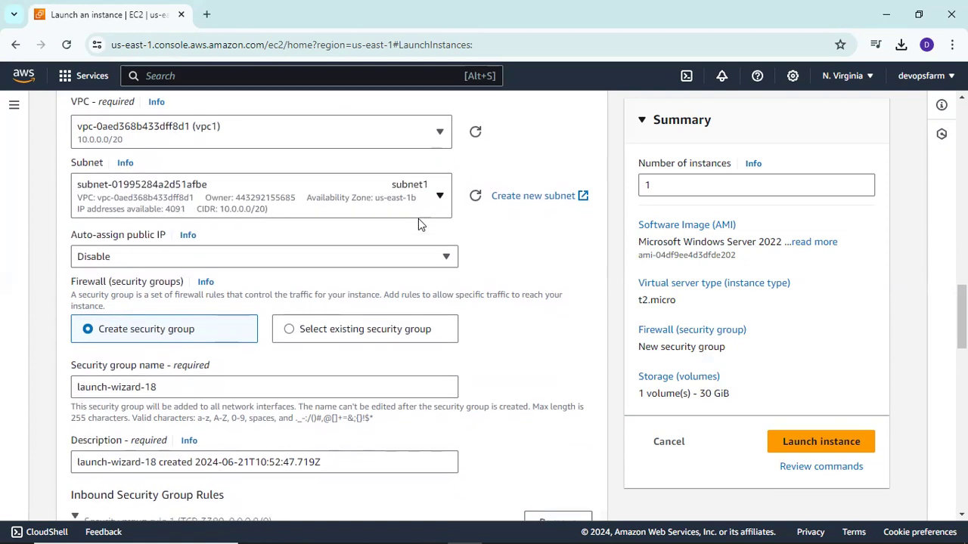
{"action": "left_click", "coordinate": [159, 254]}
{"action": "left_click", "coordinate": [110, 279]}
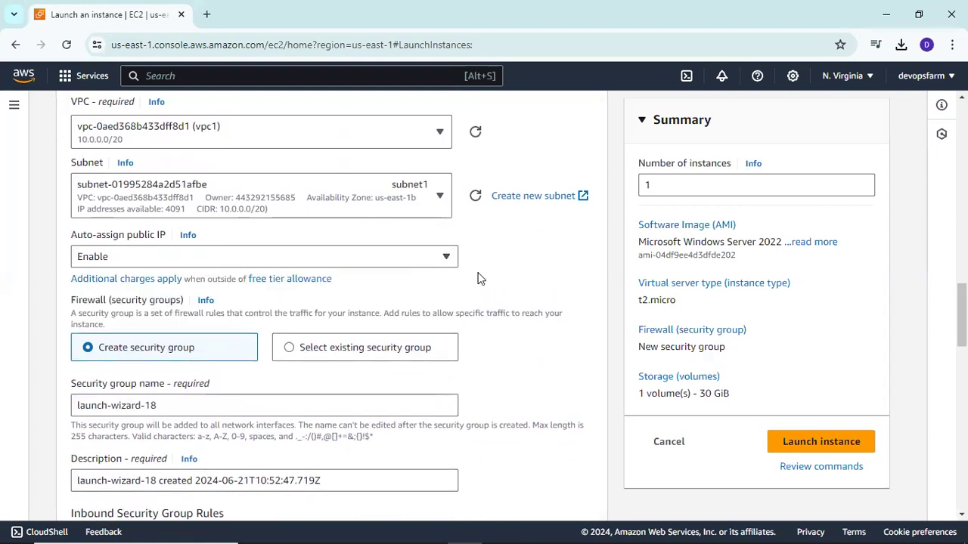
Step: Review the new security group's name, description and inbound rules for RDP and HTTPS
{"action": "scroll", "coordinate": [472, 302], "scroll_direction": "down", "scroll_amount": 2}
{"action": "scroll", "coordinate": [458, 339], "scroll_direction": "down", "scroll_amount": 1}
{"action": "scroll", "coordinate": [467, 342], "scroll_direction": "down", "scroll_amount": 1}
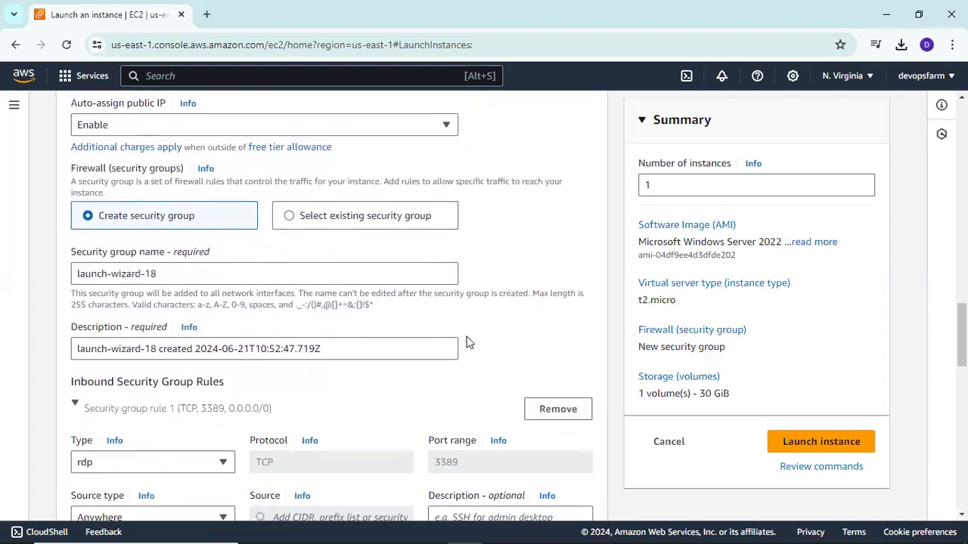
{"action": "scroll", "coordinate": [469, 342], "scroll_direction": "up", "scroll_amount": 1}
{"action": "scroll", "coordinate": [467, 342], "scroll_direction": "down", "scroll_amount": 3}
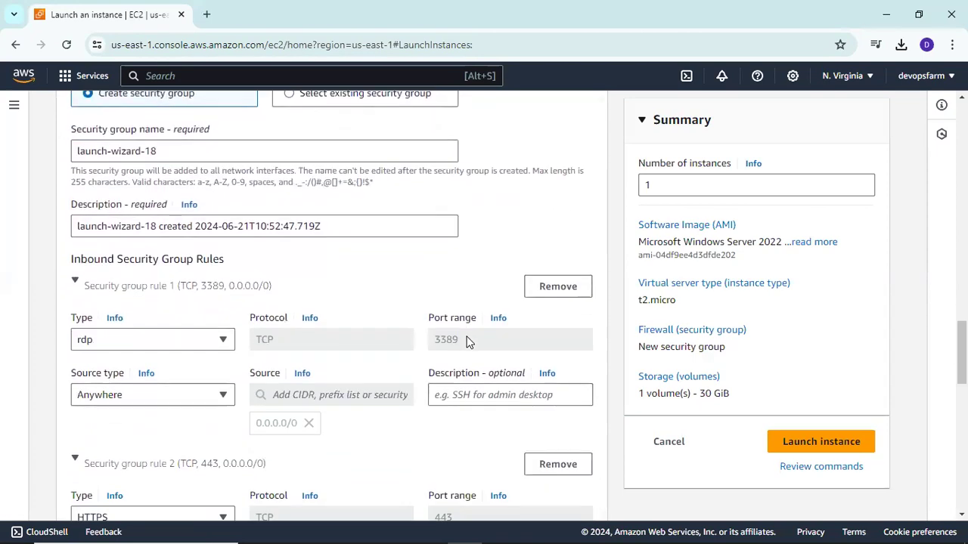
{"action": "scroll", "coordinate": [360, 309], "scroll_direction": "down", "scroll_amount": 1}
{"action": "scroll", "coordinate": [403, 415], "scroll_direction": "down", "scroll_amount": 8}
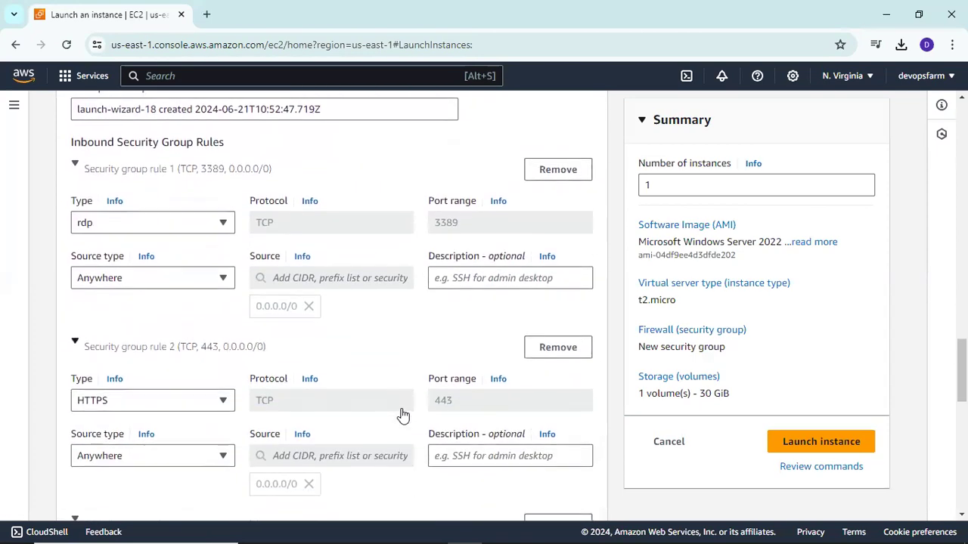
Step: Review the inbound security group rules and network settings, and launch the Windows Server 2022 instance
{"action": "scroll", "coordinate": [423, 419], "scroll_direction": "down", "scroll_amount": 5}
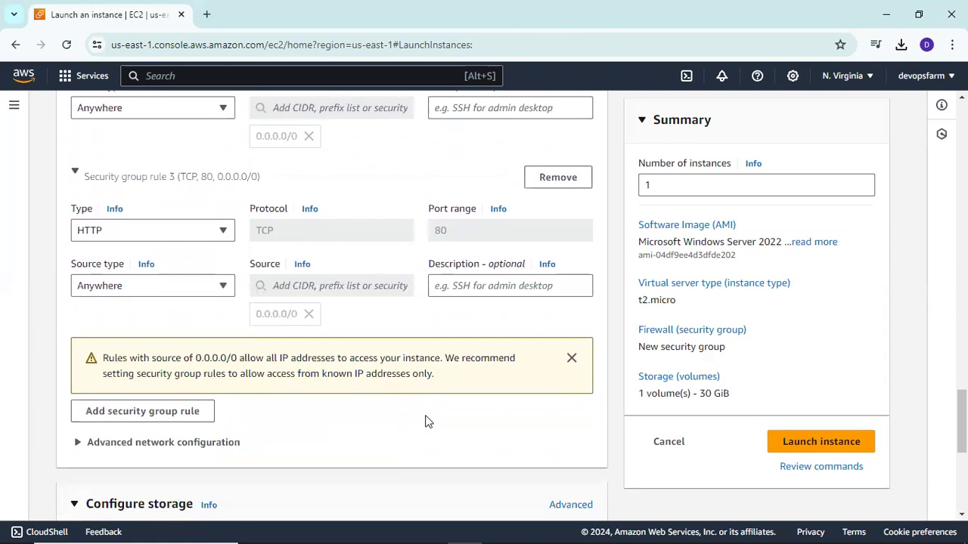
{"action": "scroll", "coordinate": [431, 420], "scroll_direction": "up", "scroll_amount": 8}
{"action": "scroll", "coordinate": [431, 421], "scroll_direction": "up", "scroll_amount": 13}
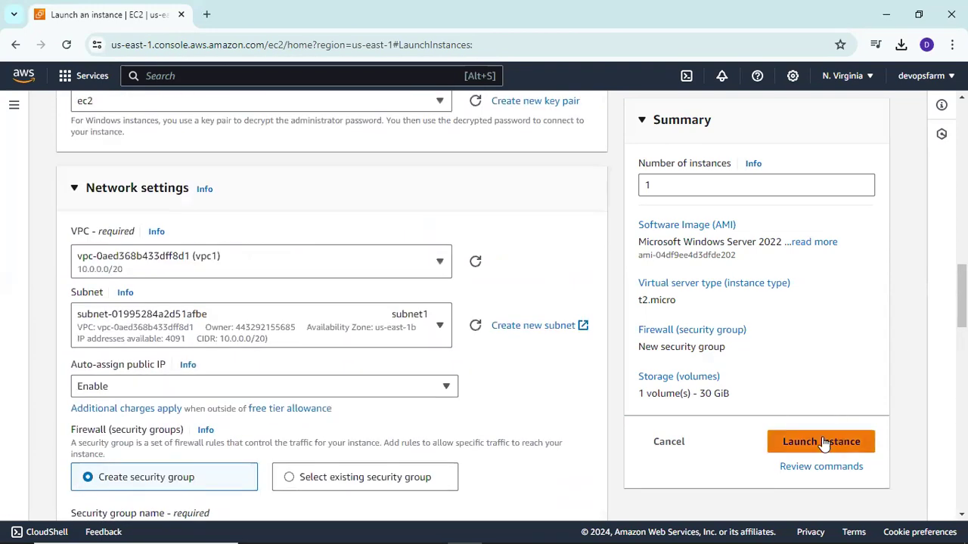
{"action": "left_click", "coordinate": [796, 444]}
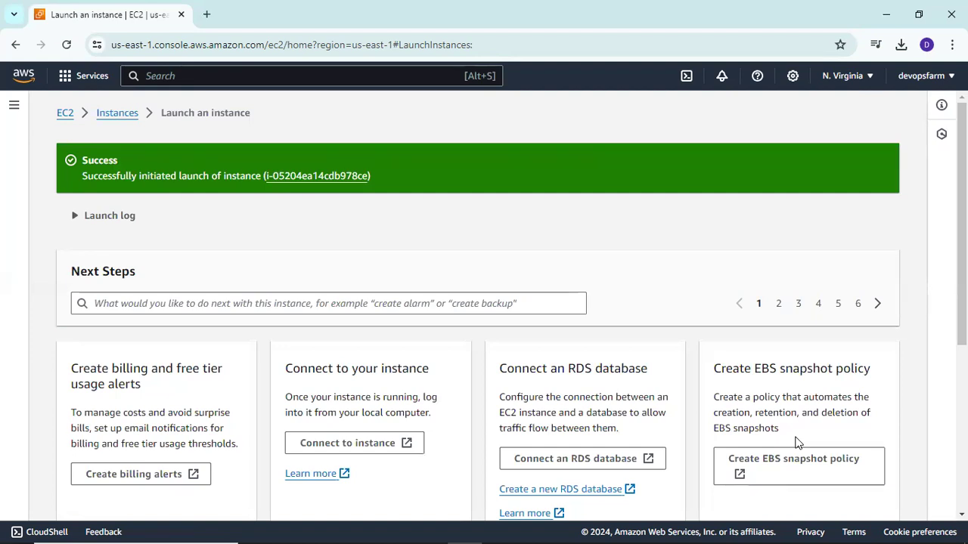
Step: Open the EC2 instances list, refresh it and select the newly launched ec2 instance
{"action": "left_click", "coordinate": [105, 115]}
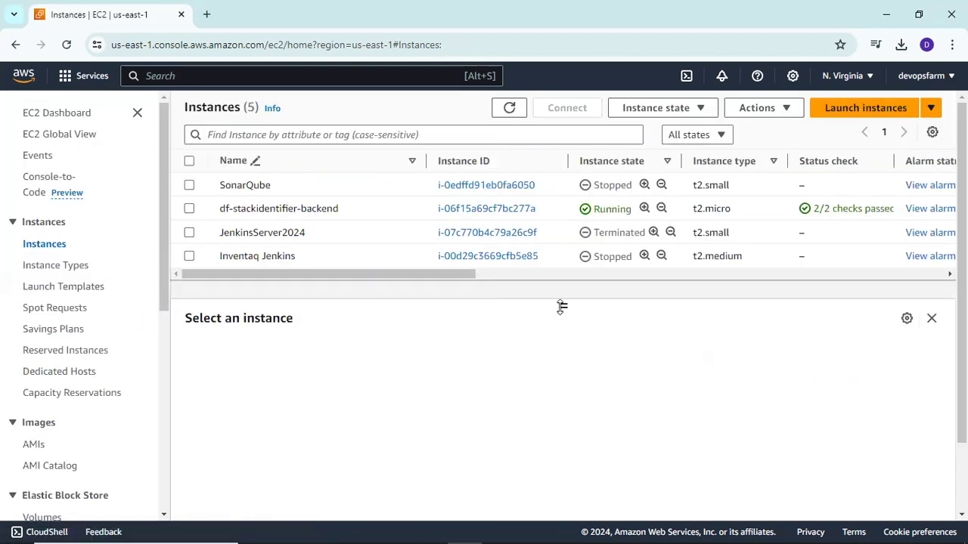
{"action": "mouse_move", "coordinate": [562, 303]}
{"action": "left_mouse_down"}
{"action": "mouse_move", "coordinate": [564, 331]}
{"action": "mouse_move", "coordinate": [562, 289]}
{"action": "left_mouse_up"}
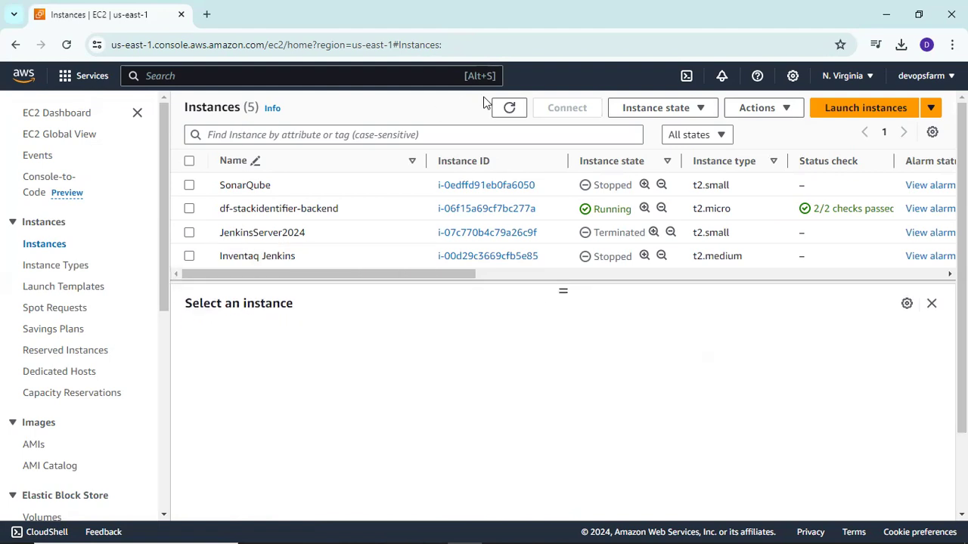
{"action": "left_click", "coordinate": [510, 108]}
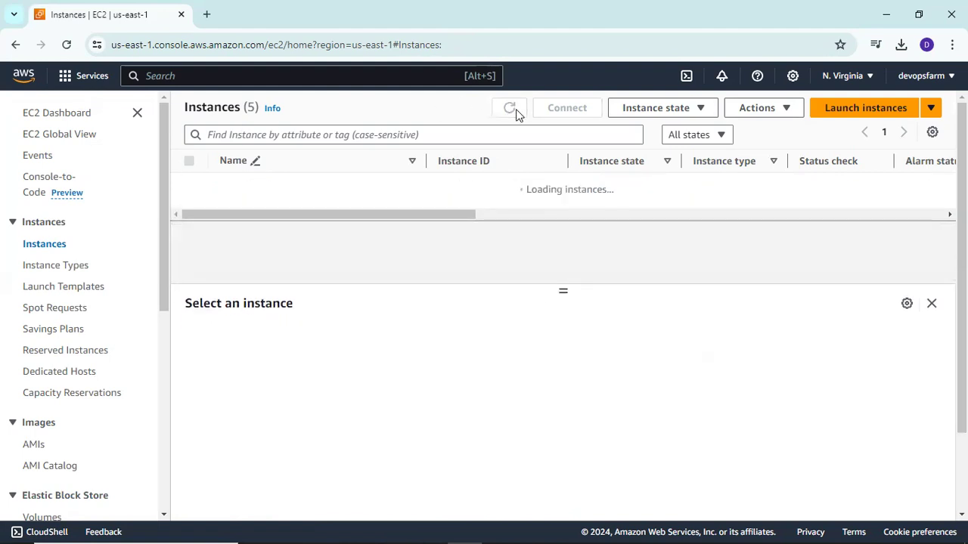
{"action": "scroll", "coordinate": [519, 209], "scroll_direction": "down", "scroll_amount": 1}
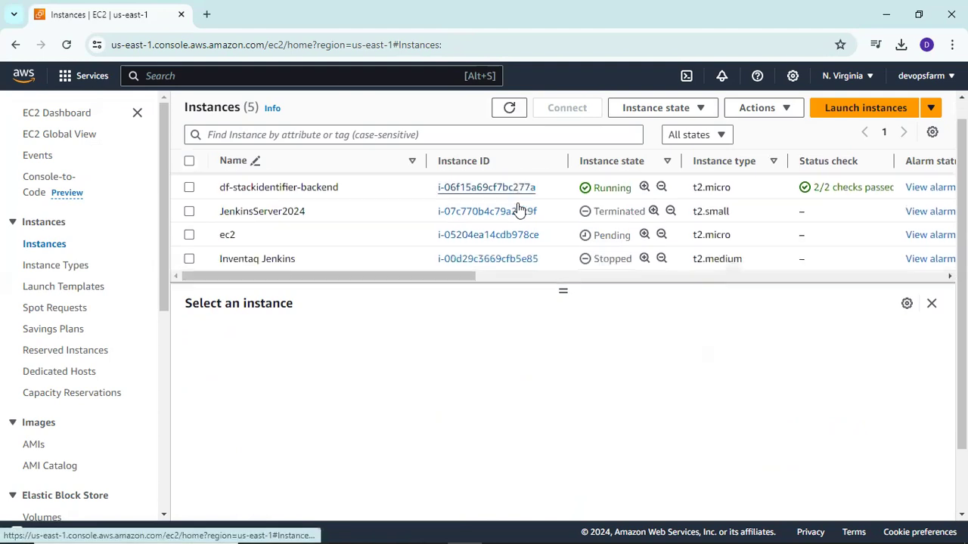
{"action": "left_click", "coordinate": [229, 239]}
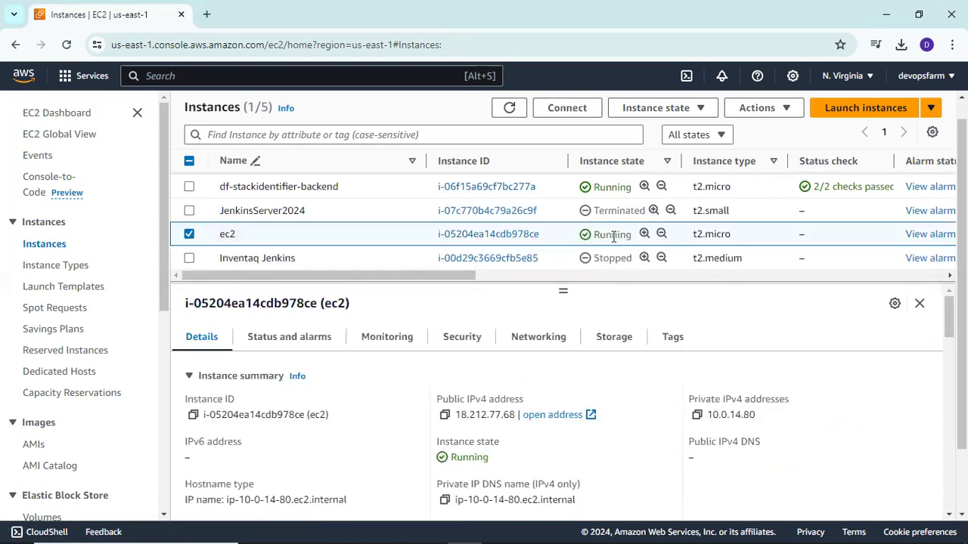
Step: Refresh the instances list and check the ec2 instance's state and status check
{"action": "left_click", "coordinate": [510, 110]}
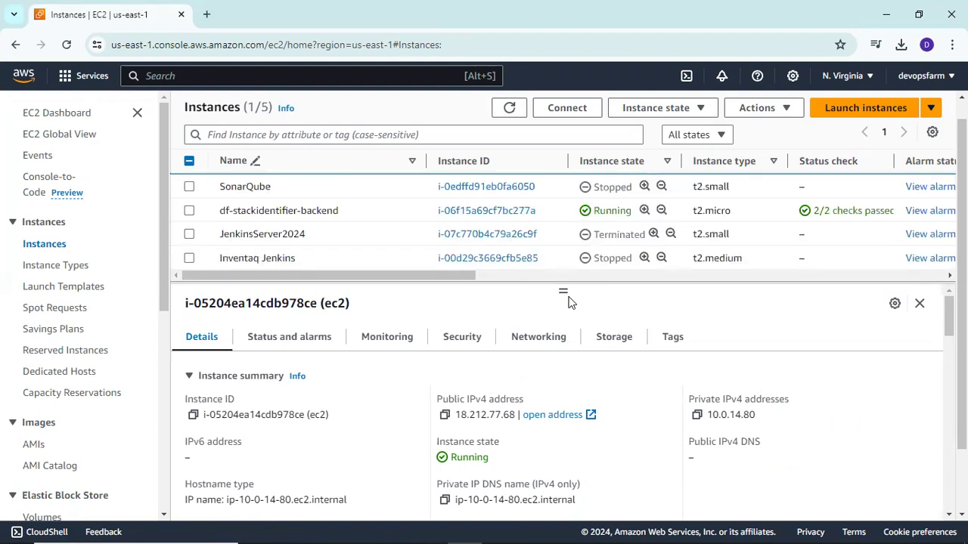
{"action": "mouse_move", "coordinate": [562, 291]}
{"action": "left_mouse_down"}
{"action": "mouse_move", "coordinate": [563, 336]}
{"action": "mouse_move", "coordinate": [563, 286]}
{"action": "left_mouse_up"}
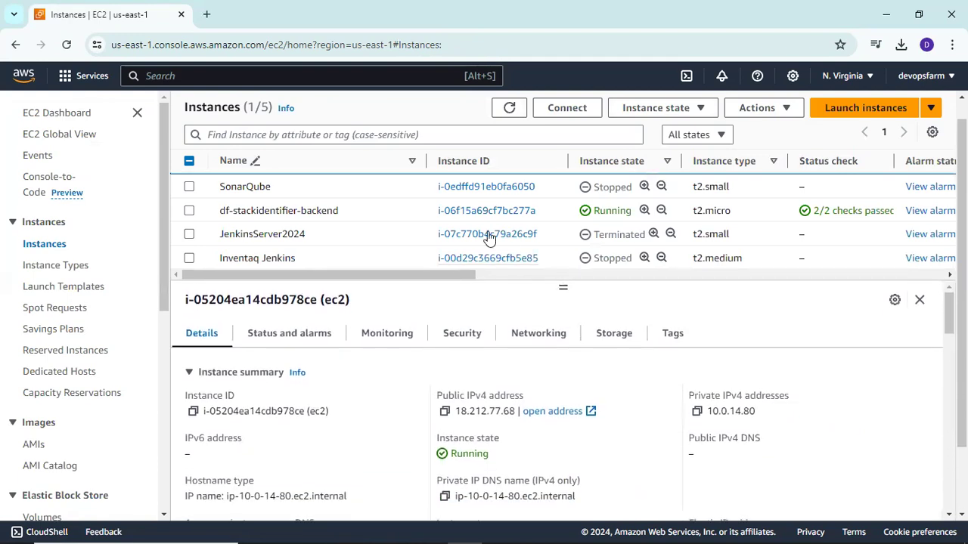
{"action": "scroll", "coordinate": [489, 237], "scroll_direction": "down", "scroll_amount": 1}
{"action": "scroll", "coordinate": [490, 238], "scroll_direction": "up", "scroll_amount": 2}
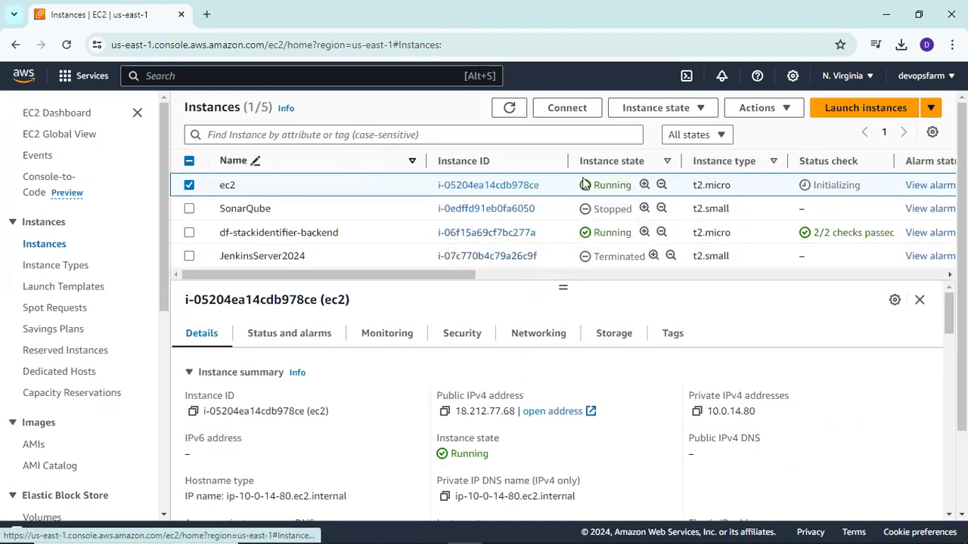
Step: Open the RDP client connection options for the ec2 instance and download its remote desktop file
{"action": "left_click", "coordinate": [566, 108]}
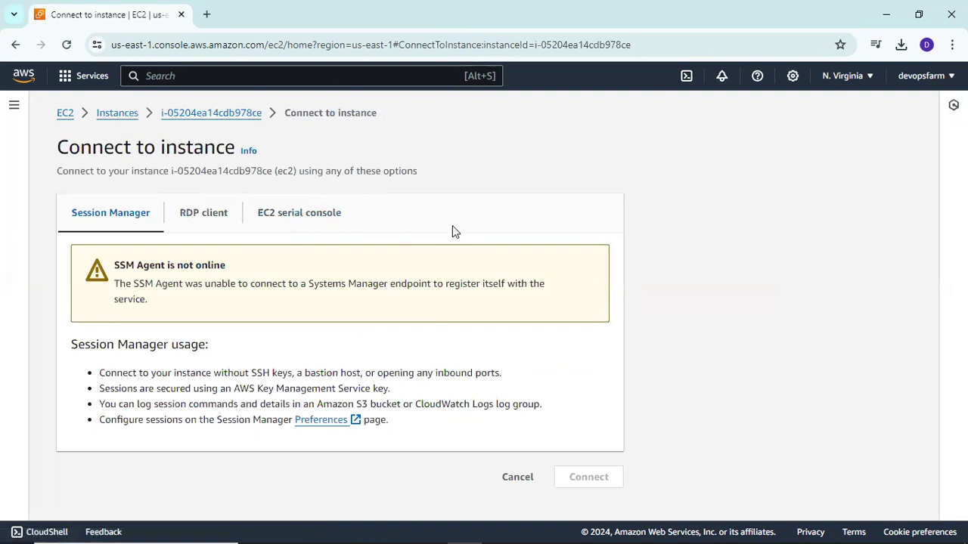
{"action": "left_click", "coordinate": [202, 219]}
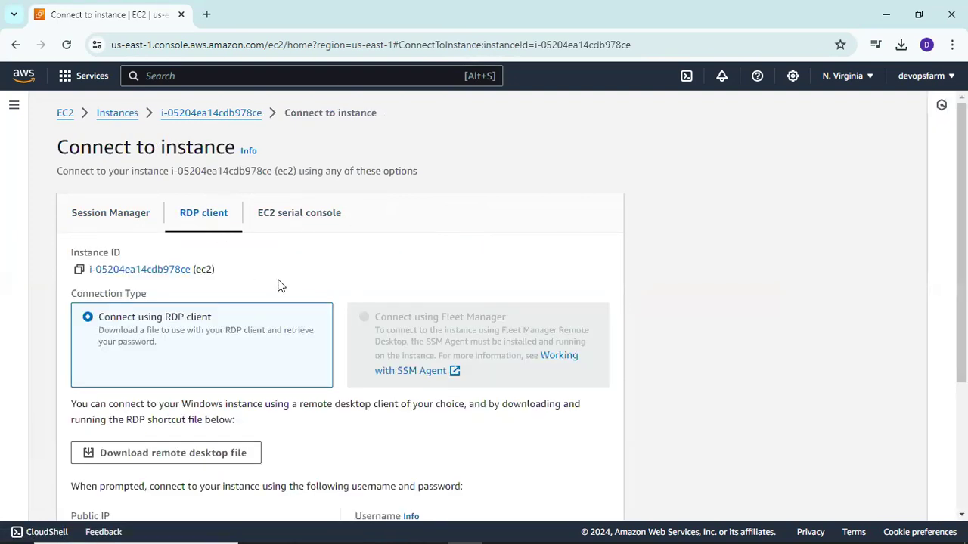
{"action": "scroll", "coordinate": [279, 283], "scroll_direction": "down", "scroll_amount": 2}
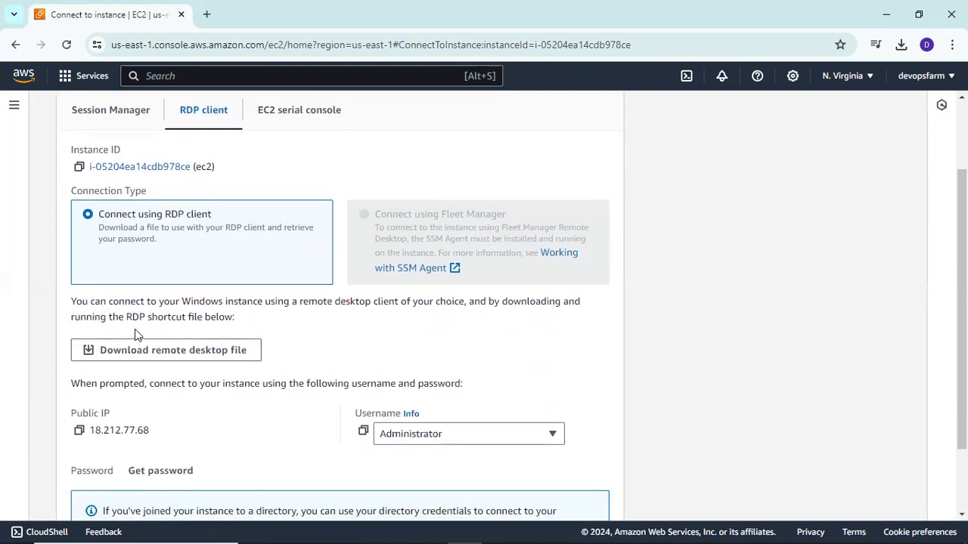
{"action": "scroll", "coordinate": [135, 329], "scroll_direction": "down", "scroll_amount": 1}
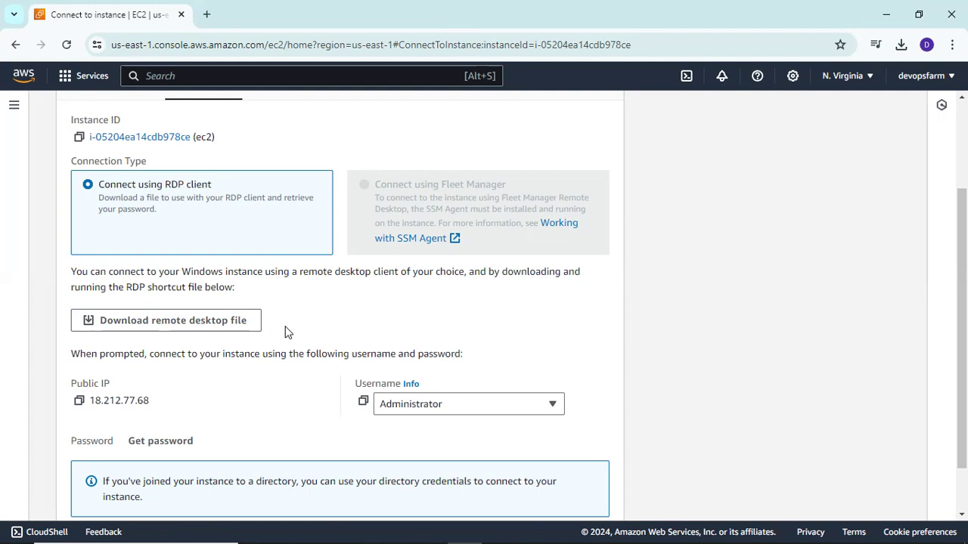
{"action": "scroll", "coordinate": [286, 332], "scroll_direction": "down", "scroll_amount": 1}
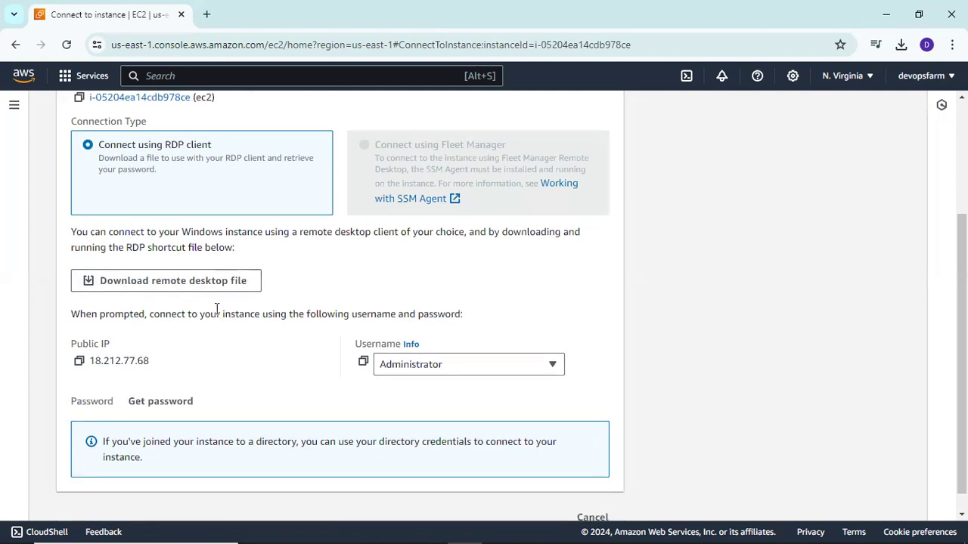
{"action": "left_click", "coordinate": [157, 288]}
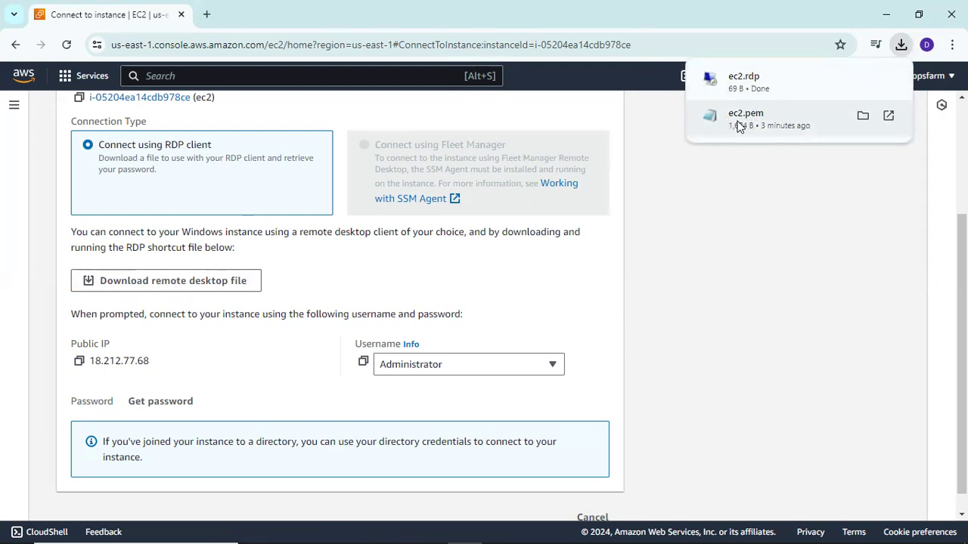
{"action": "left_click", "coordinate": [720, 253]}
Step: Get the instance's Windows password by uploading the private key file ec2.pem and decrypting it
{"action": "scroll", "coordinate": [351, 308], "scroll_direction": "down", "scroll_amount": 1}
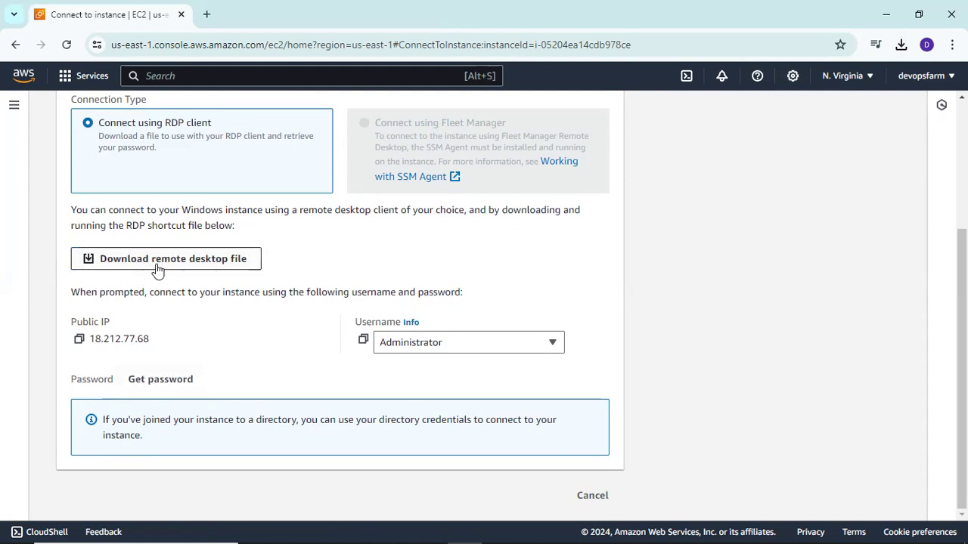
{"action": "left_click", "coordinate": [160, 380]}
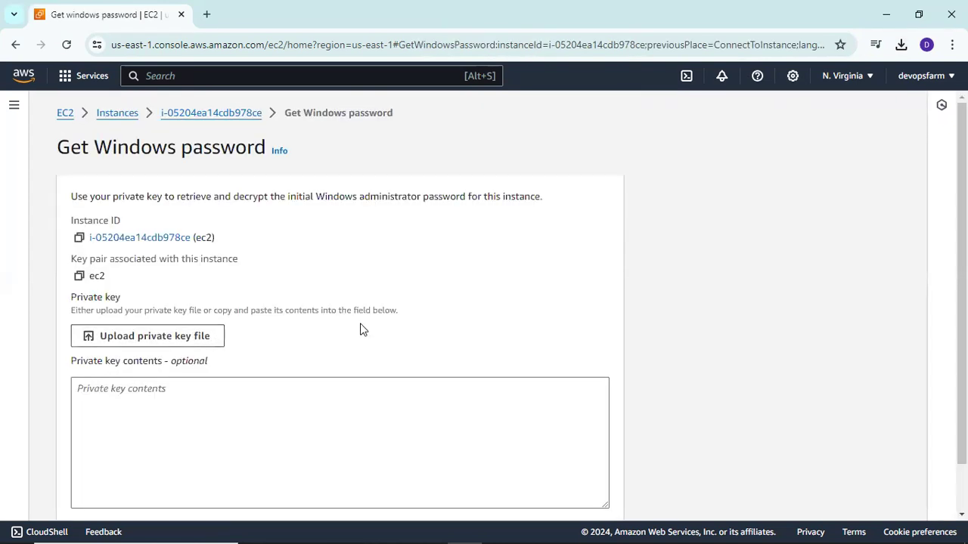
{"action": "scroll", "coordinate": [361, 329], "scroll_direction": "down", "scroll_amount": 1}
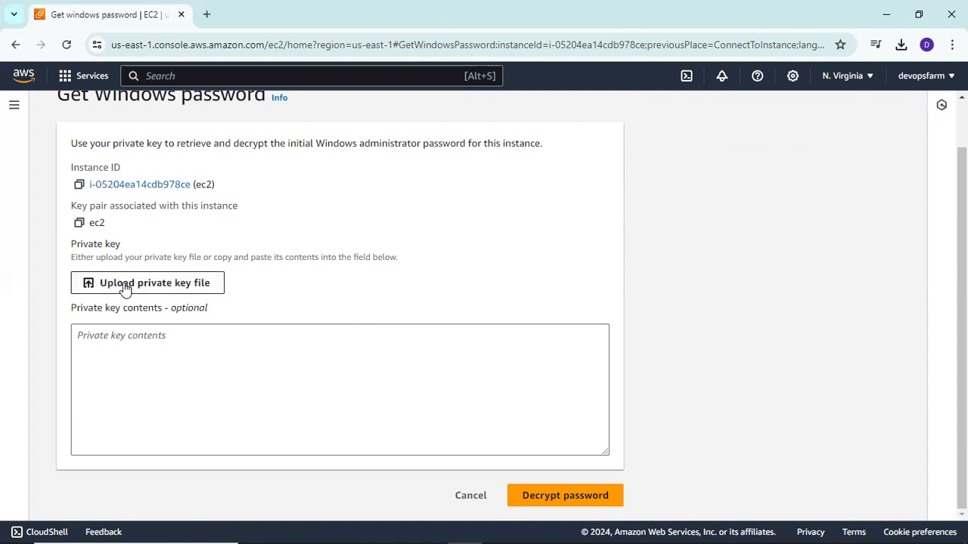
{"action": "left_click", "coordinate": [170, 285]}
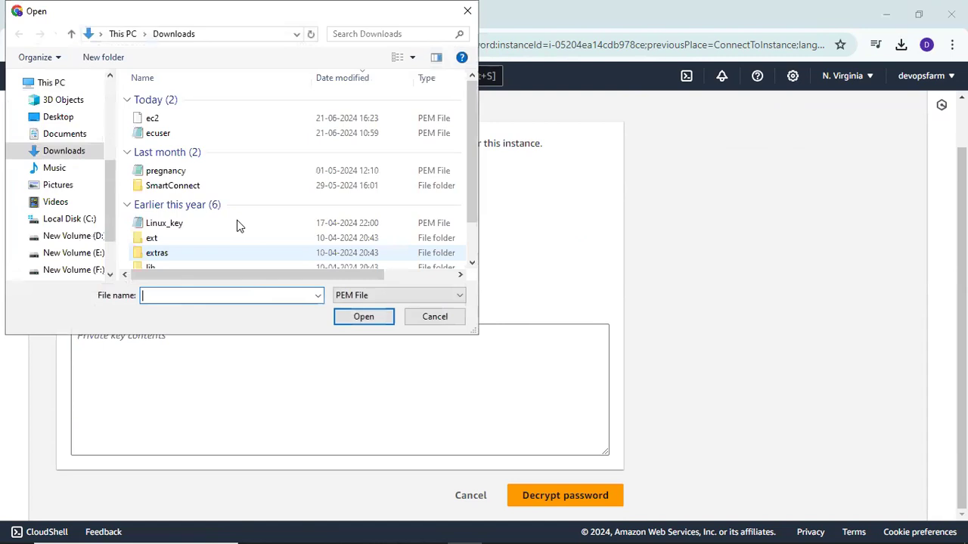
{"action": "left_click", "coordinate": [160, 118]}
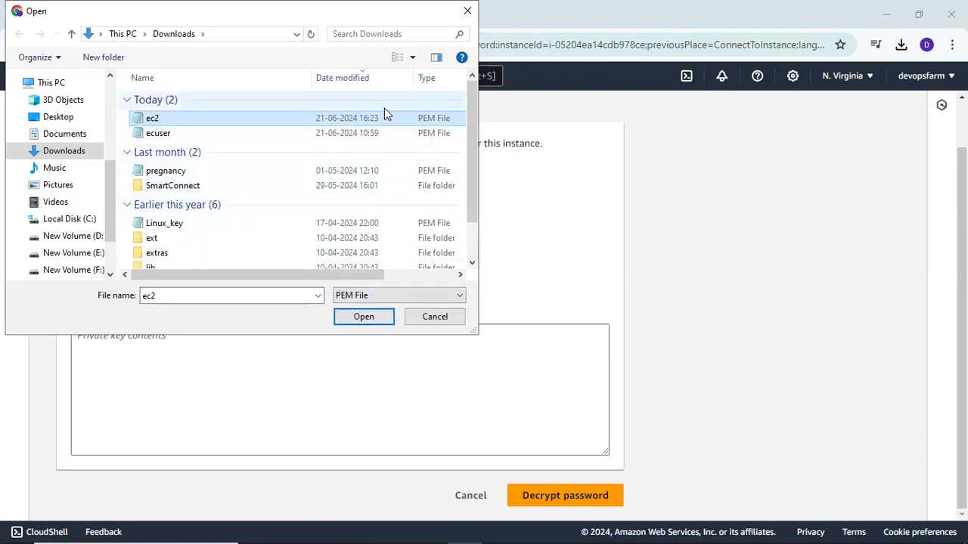
{"action": "left_click", "coordinate": [367, 317]}
{"action": "scroll", "coordinate": [283, 382], "scroll_direction": "down", "scroll_amount": 5}
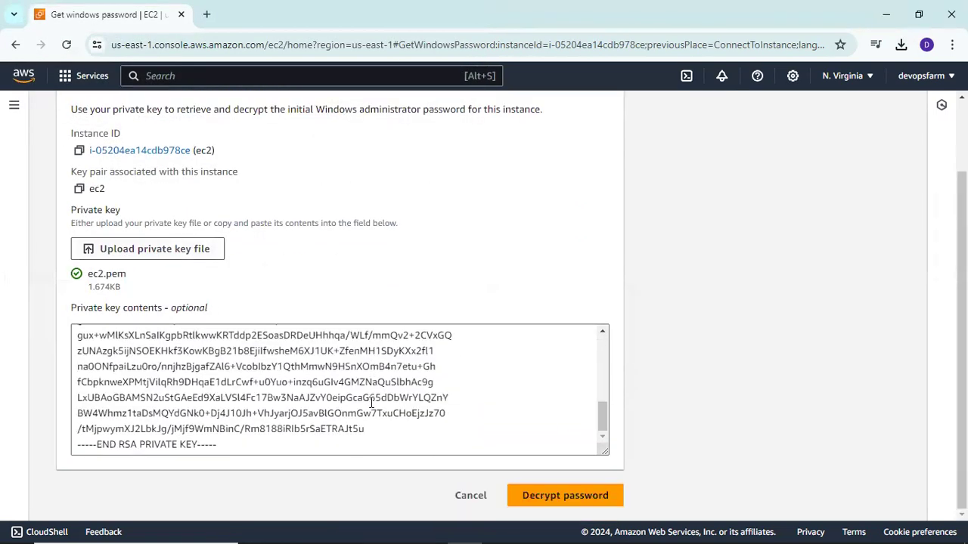
{"action": "left_click", "coordinate": [567, 497]}
Step: Copy the decrypted Administrator password from the RDP connection details
{"action": "scroll", "coordinate": [234, 380], "scroll_direction": "down", "scroll_amount": 3}
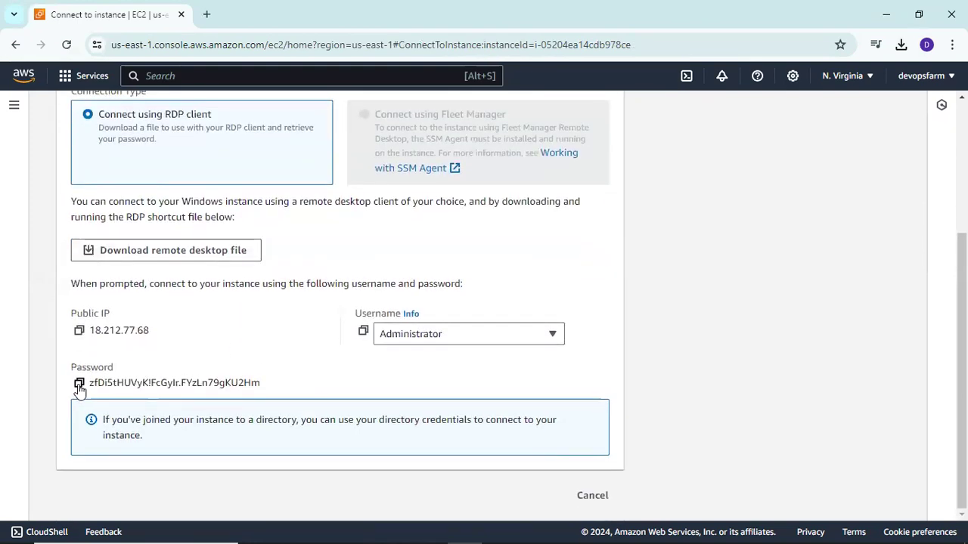
{"action": "left_click_drag", "start_coordinate": [88, 382], "coordinate": [271, 377]}
{"action": "left_click", "coordinate": [271, 377]}
{"action": "left_click", "coordinate": [79, 383]}
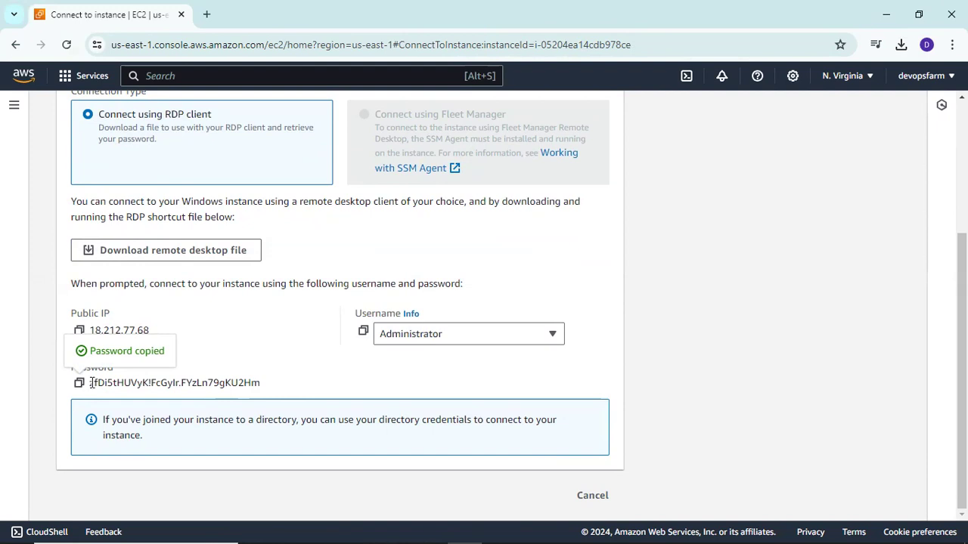
{"action": "left_click_drag", "start_coordinate": [91, 382], "coordinate": [275, 384]}
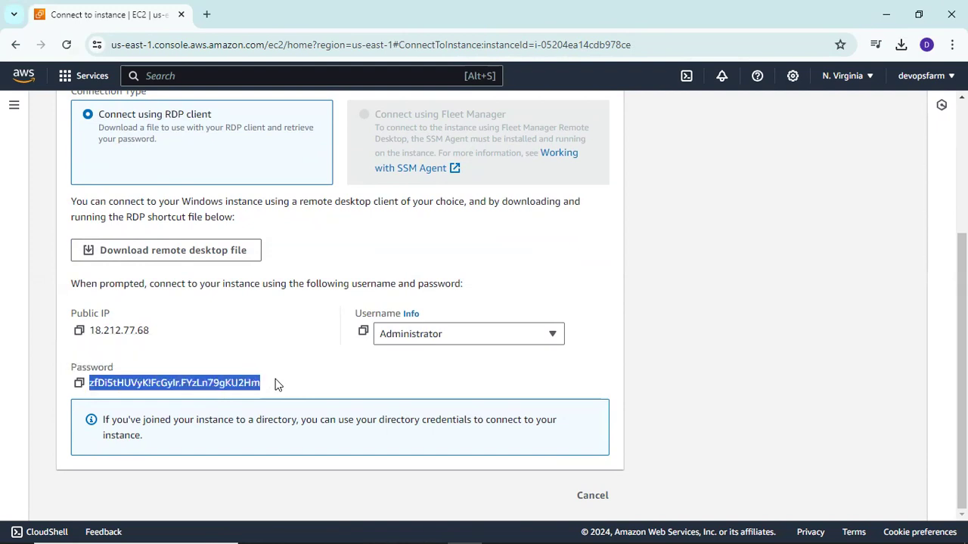
{"action": "left_click", "coordinate": [79, 383]}
Step: Open the downloaded ec2.rdp file, accept the remote connection and log in as Administrator with the copied password
{"action": "key", "text": "ctrl+j"}
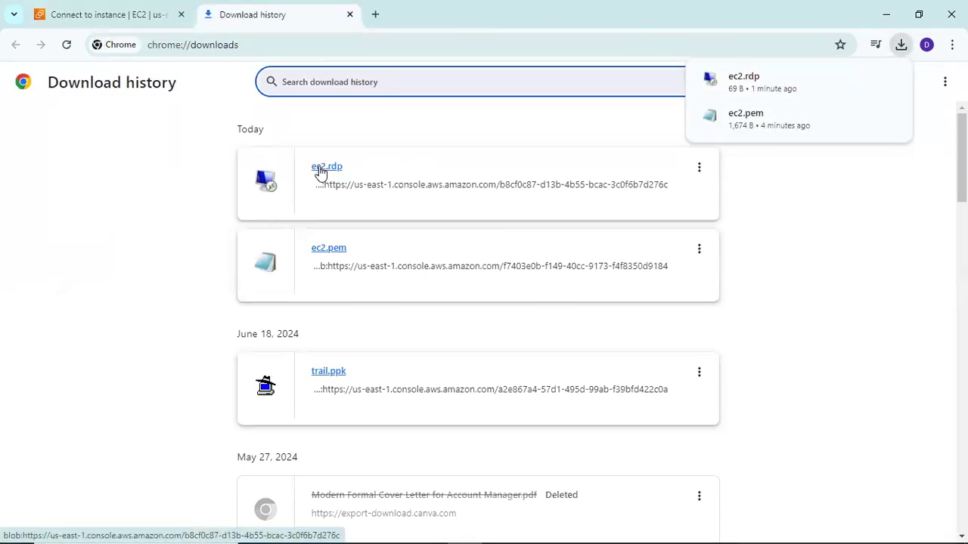
{"action": "left_click", "coordinate": [320, 172]}
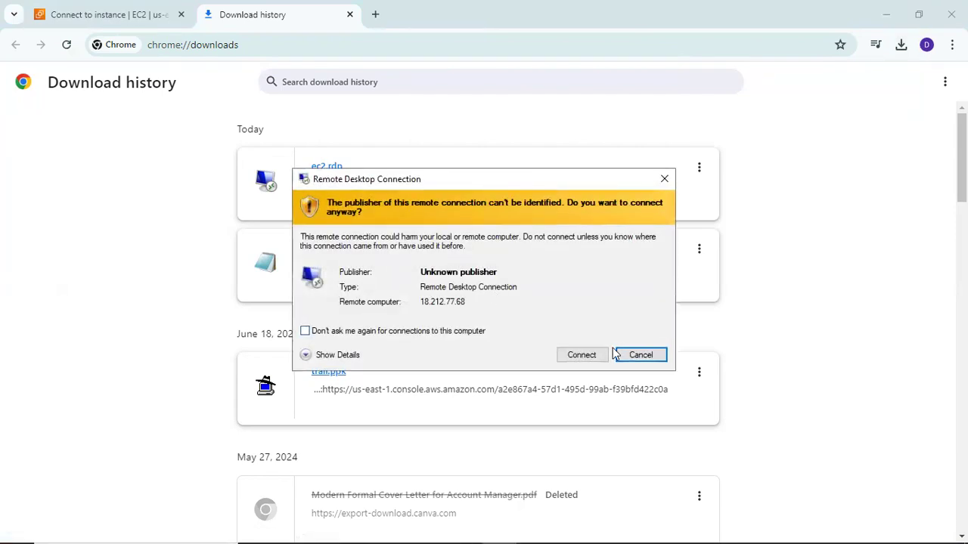
{"action": "left_click", "coordinate": [580, 355]}
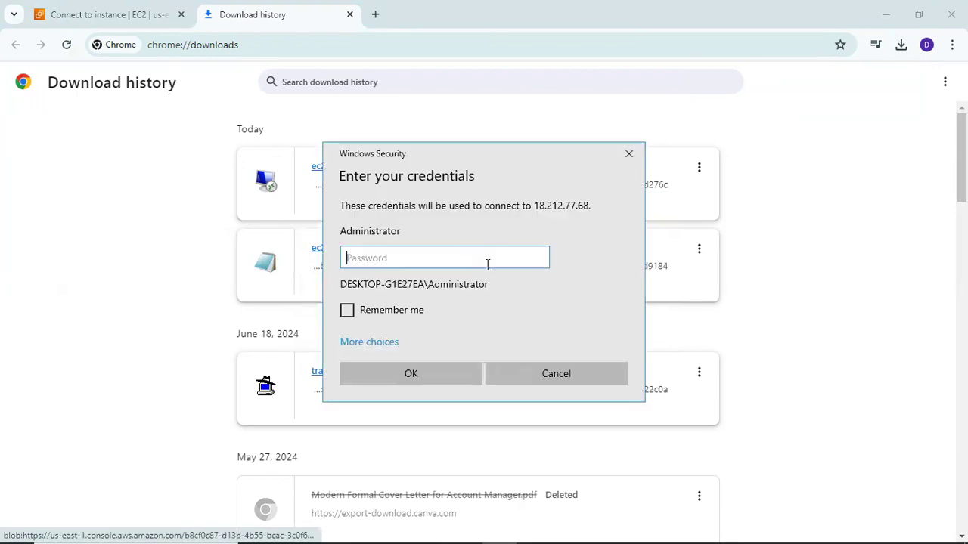
{"action": "key", "text": "ctrl+v"}
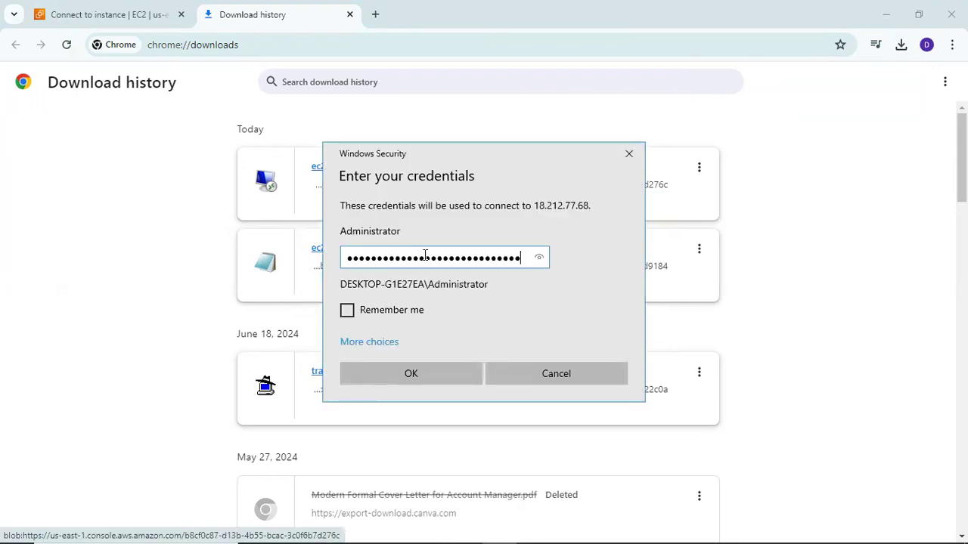
{"action": "left_click", "coordinate": [426, 369]}
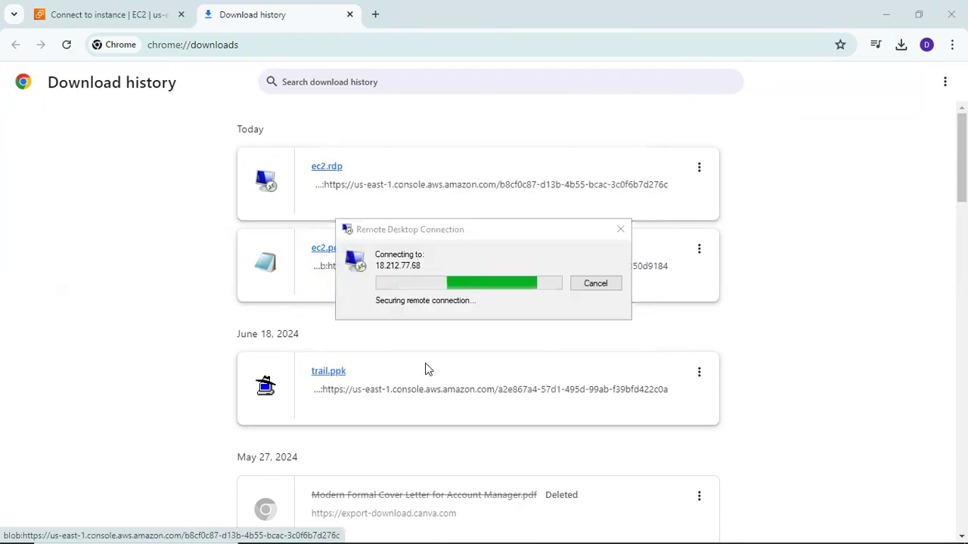
{"action": "left_click", "coordinate": [532, 396]}
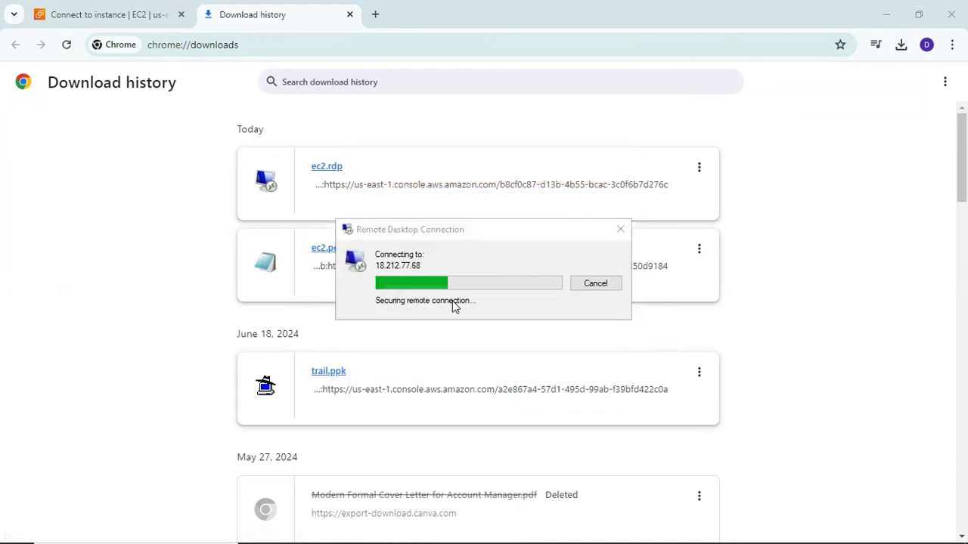
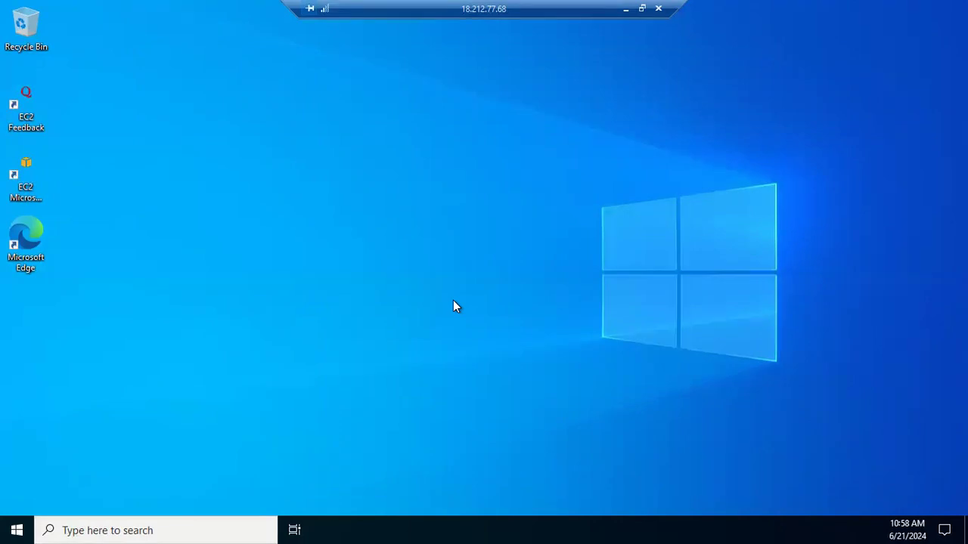
{"action": "right_click", "coordinate": [209, 243]}
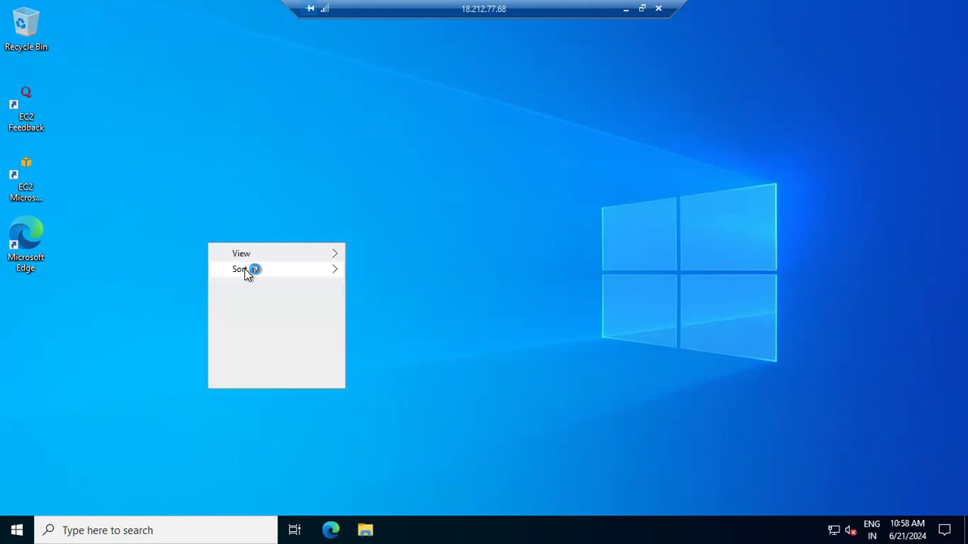
{"action": "left_click", "coordinate": [270, 288]}
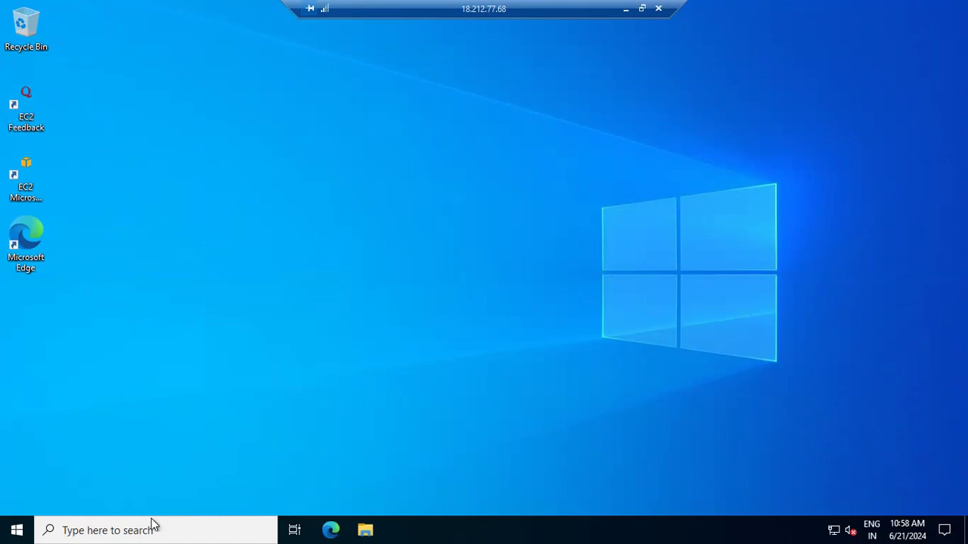
Step: Open Command Prompt on the remote desktop, ping 8.8.8.8 to test internet connectivity, and close the window
{"action": "left_click", "coordinate": [147, 529]}
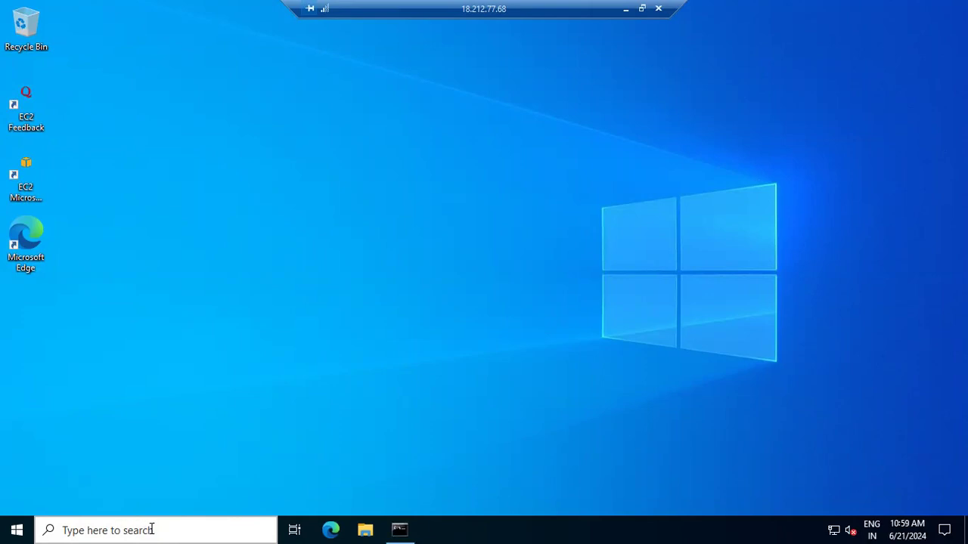
{"action": "left_click", "coordinate": [151, 529]}
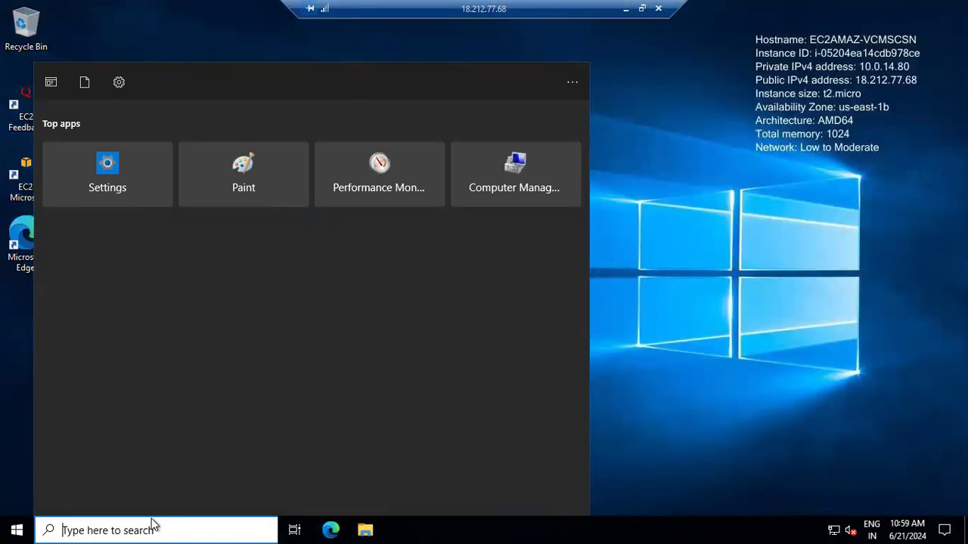
{"action": "type", "text": "cmd"}
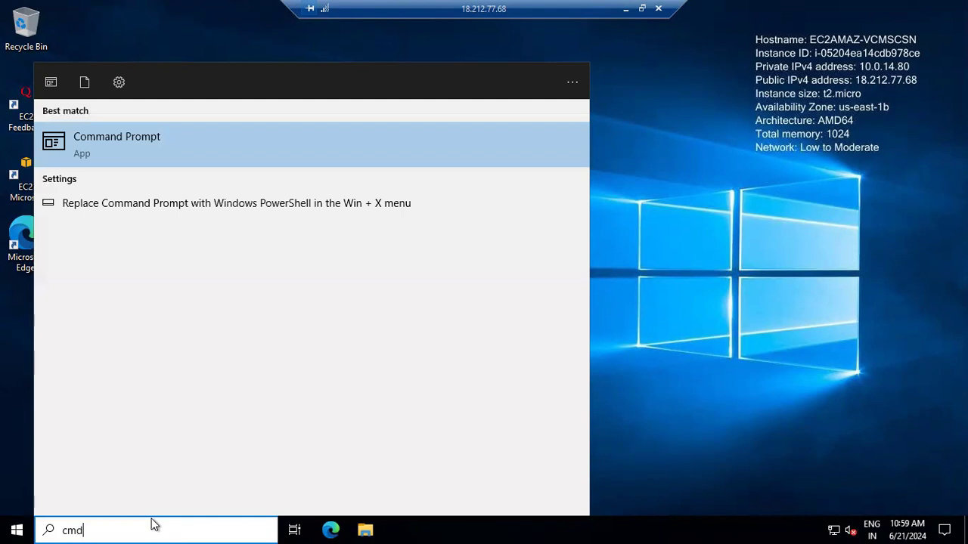
{"action": "left_click", "coordinate": [163, 157]}
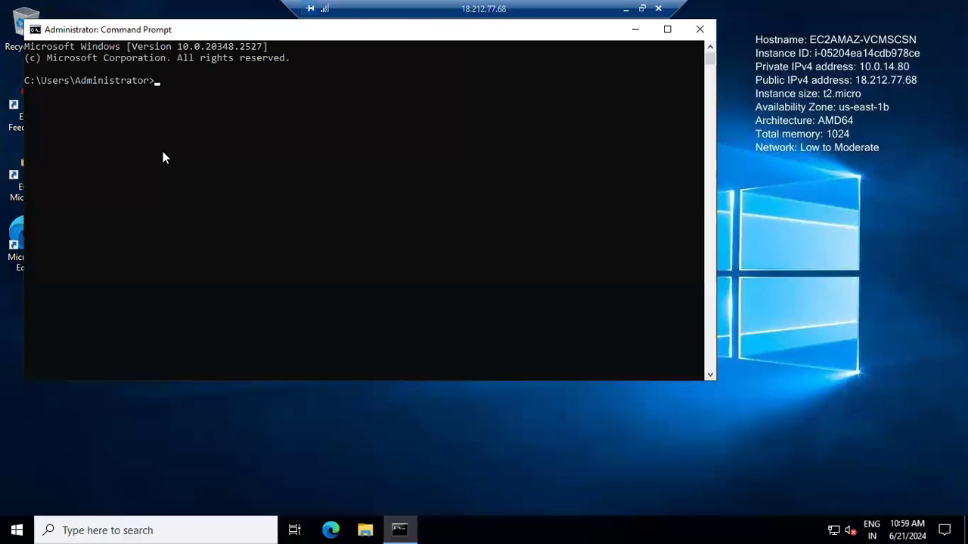
{"action": "type", "text": "ping 8.8.8.8"}
{"action": "key", "text": "Return"}
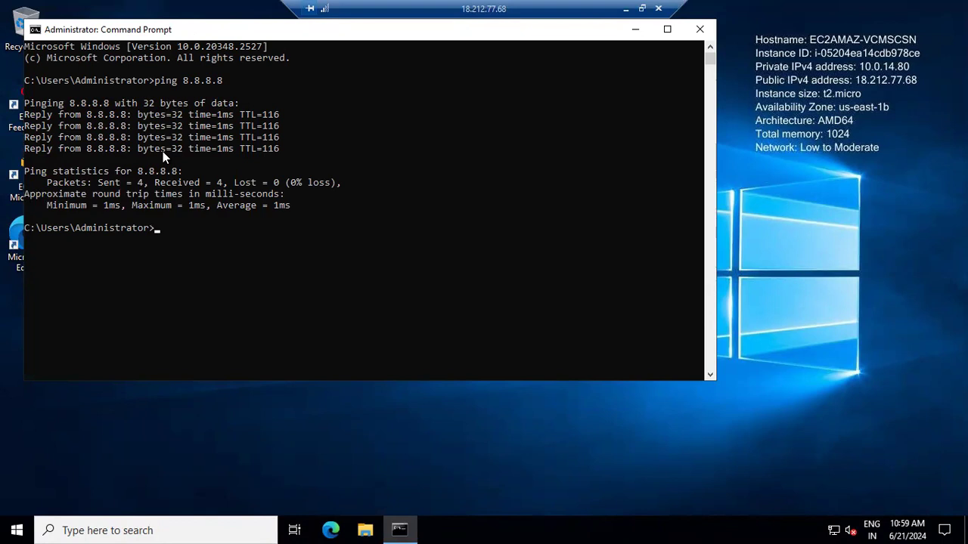
{"action": "left_click_drag", "start_coordinate": [129, 29], "coordinate": [327, 124]}
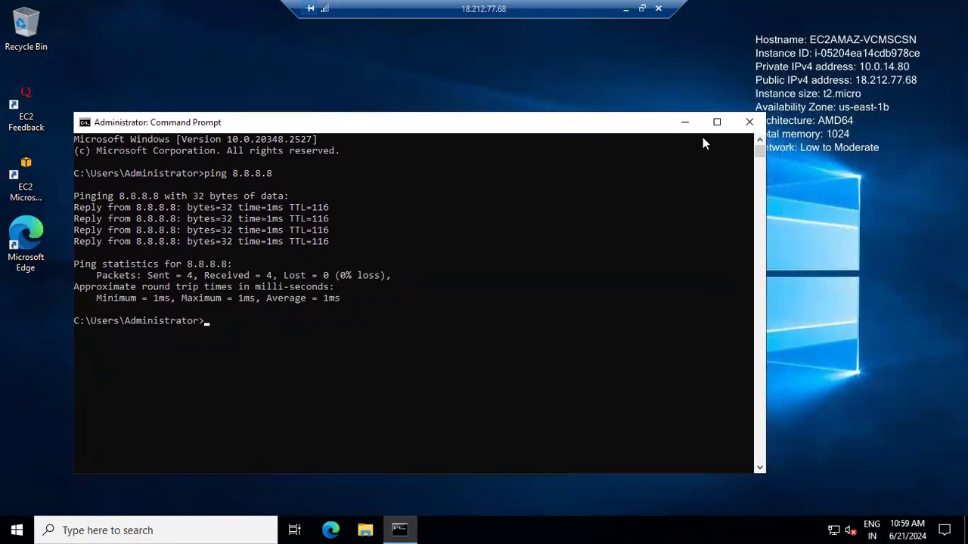
{"action": "left_click", "coordinate": [749, 123]}
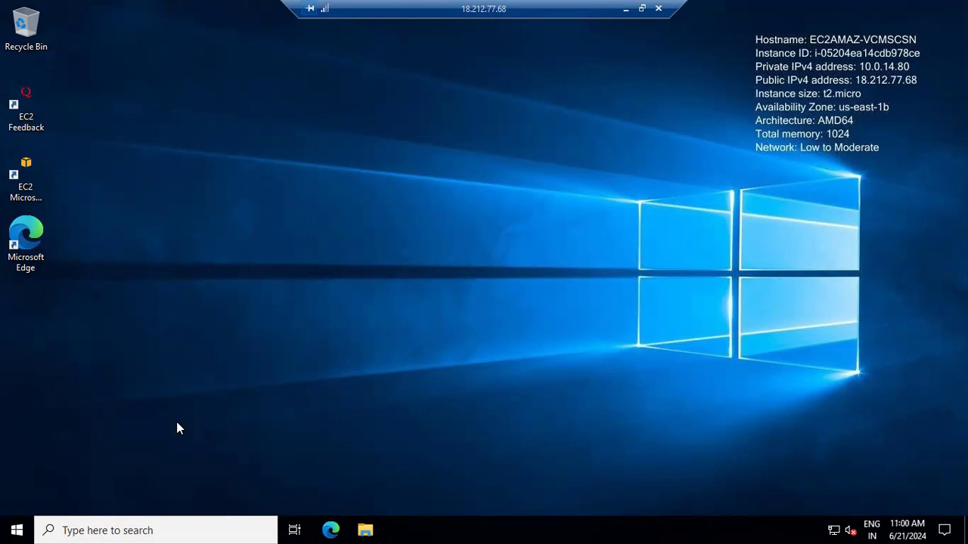
Step: Refresh the remote Windows desktop and disconnect the Remote Desktop session
{"action": "right_click", "coordinate": [220, 335]}
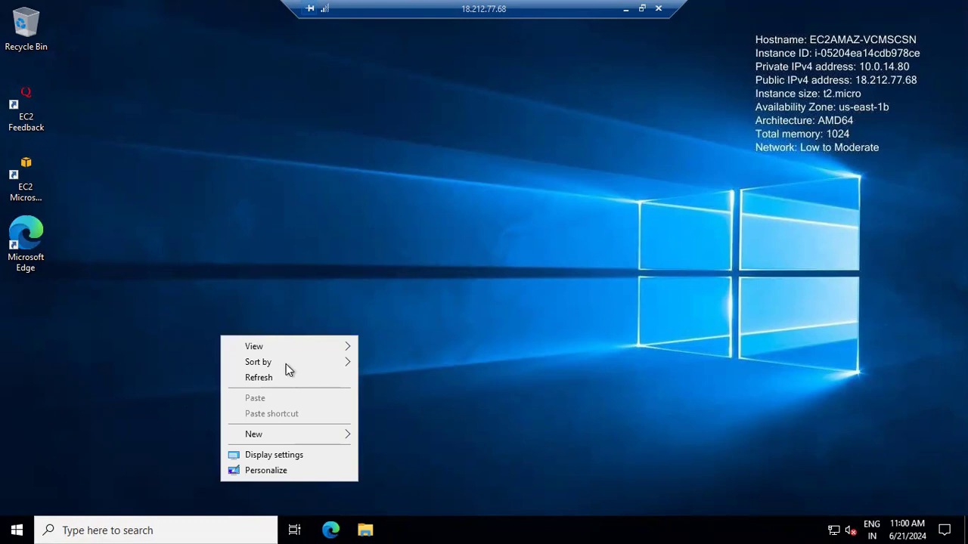
{"action": "left_click", "coordinate": [282, 378]}
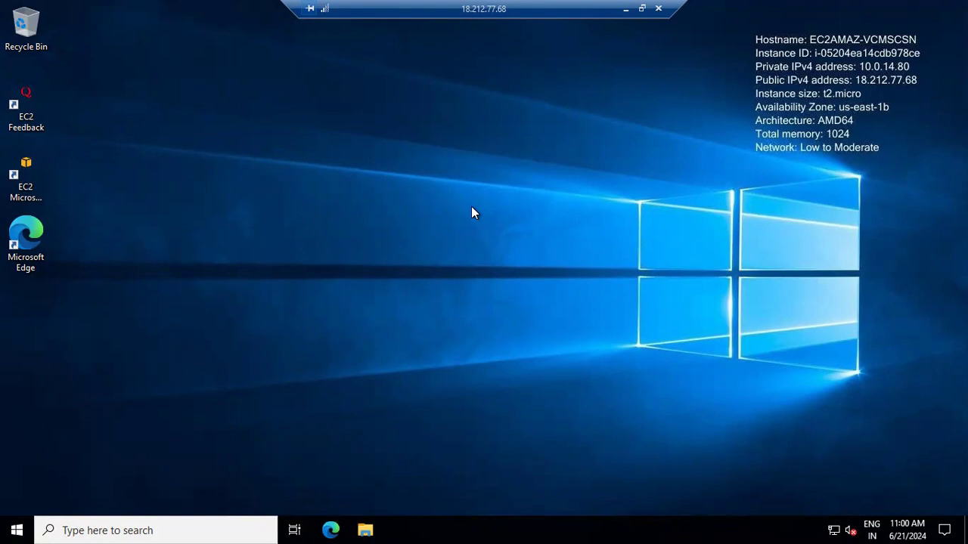
{"action": "left_click", "coordinate": [659, 10]}
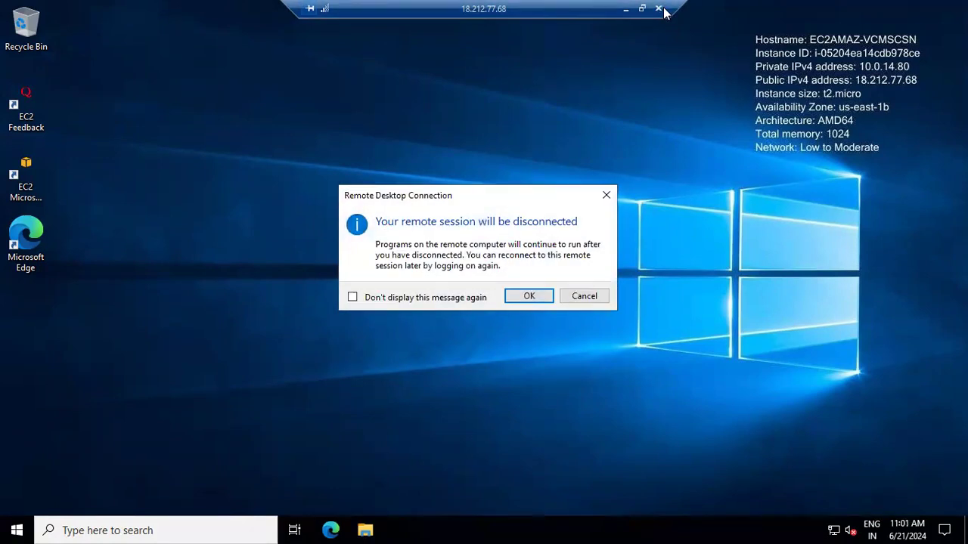
{"action": "left_click", "coordinate": [527, 296]}
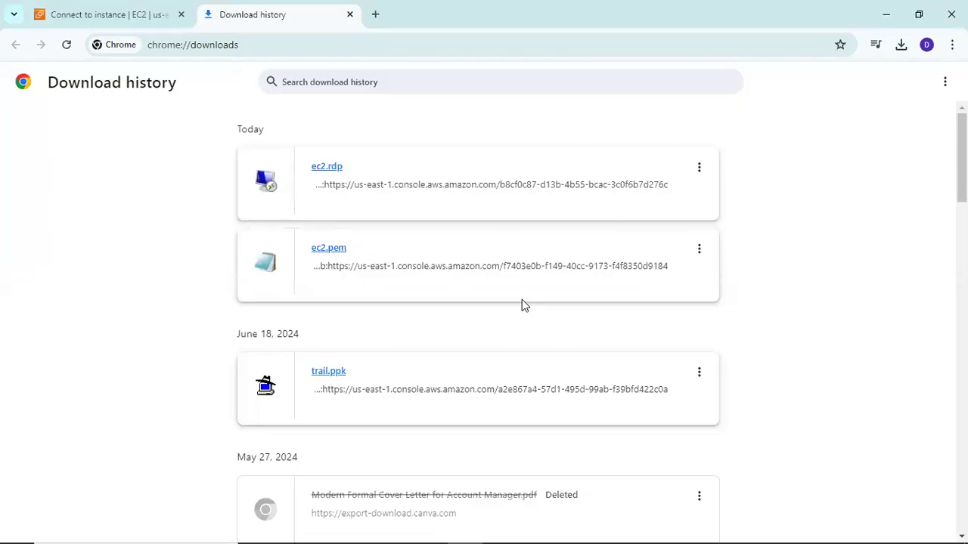
Step: Return to the AWS console in the browser and open the EC2 instances list
{"action": "left_click", "coordinate": [113, 12]}
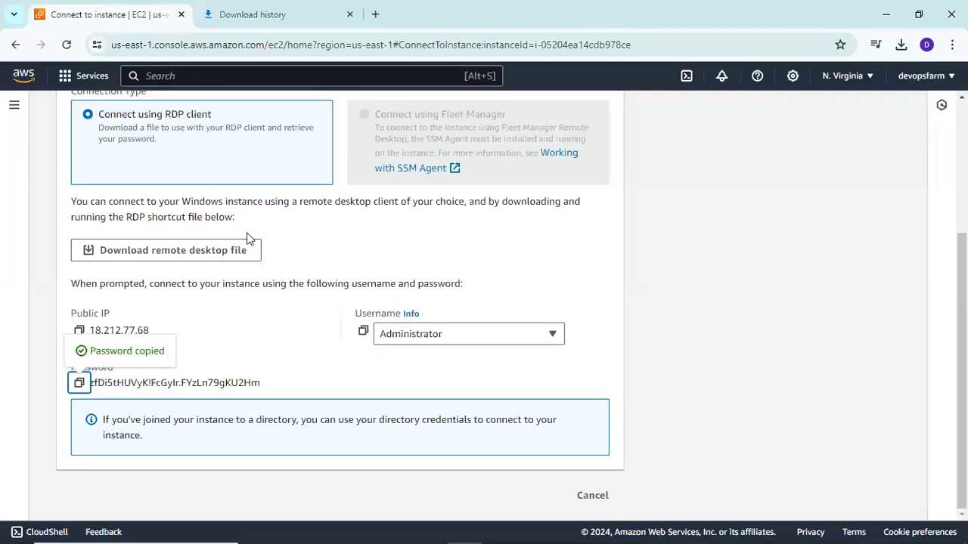
{"action": "key", "text": "super"}
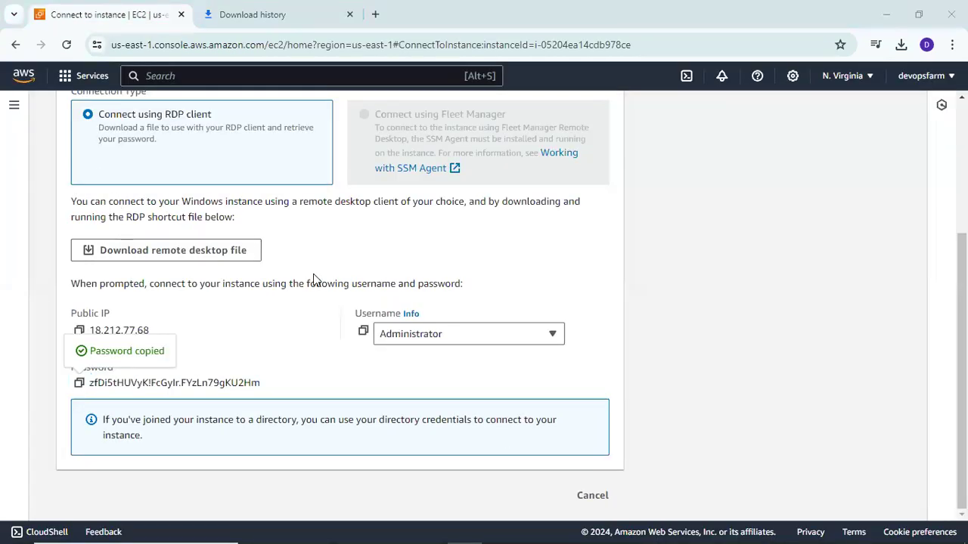
{"action": "scroll", "coordinate": [316, 280], "scroll_direction": "up", "scroll_amount": 3}
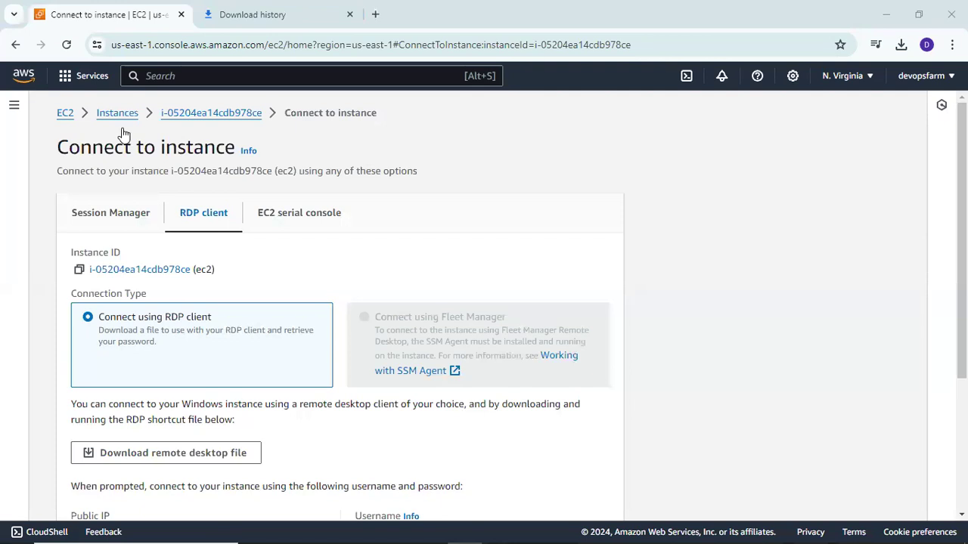
{"action": "left_click", "coordinate": [13, 48]}
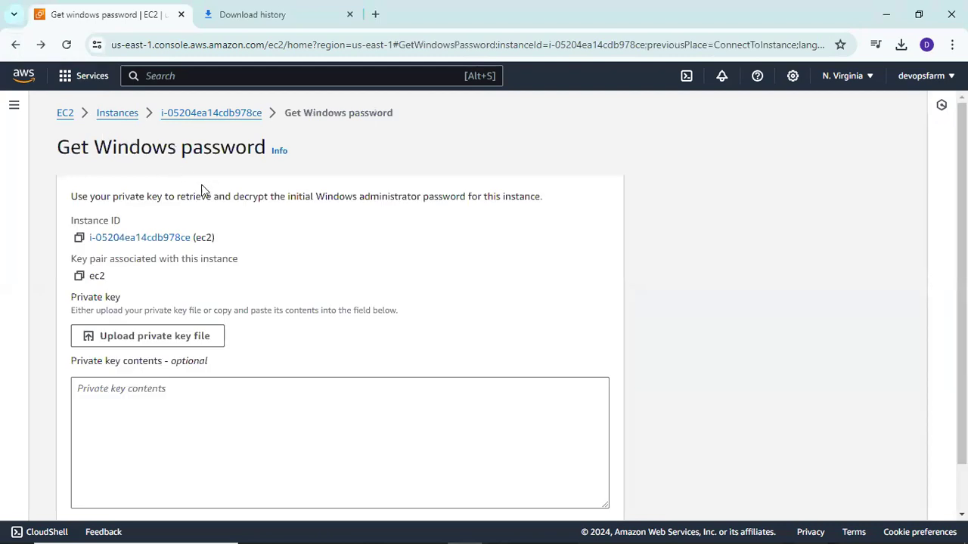
{"action": "left_click", "coordinate": [25, 77]}
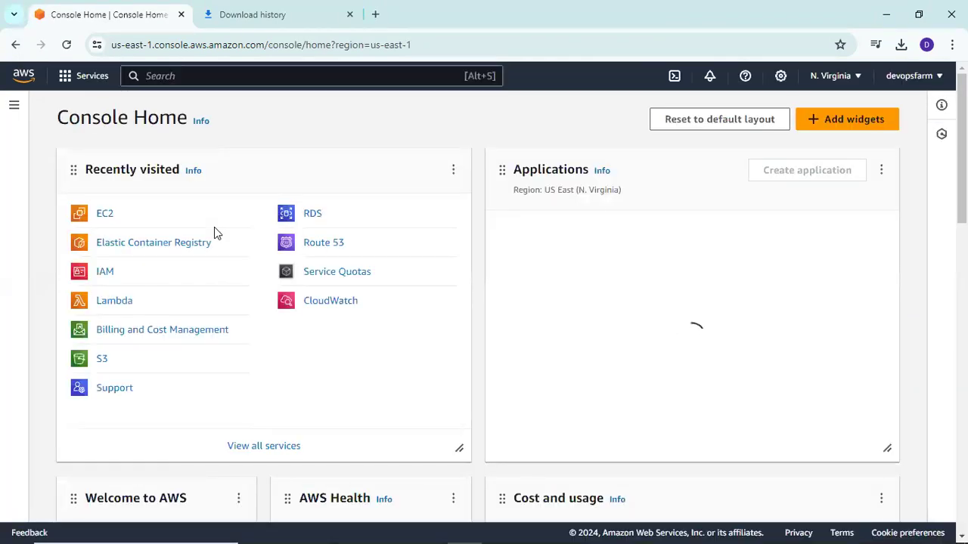
{"action": "left_click", "coordinate": [105, 215]}
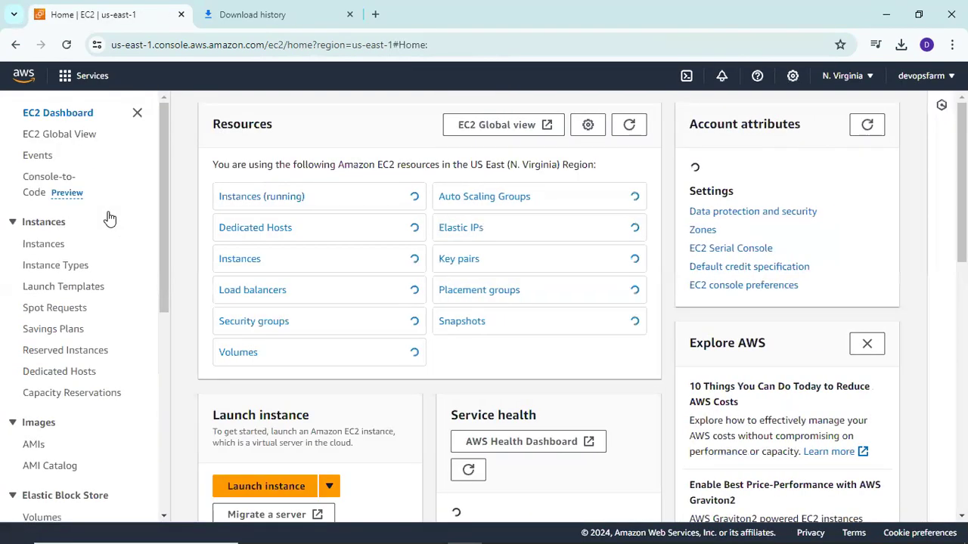
{"action": "left_click", "coordinate": [35, 252]}
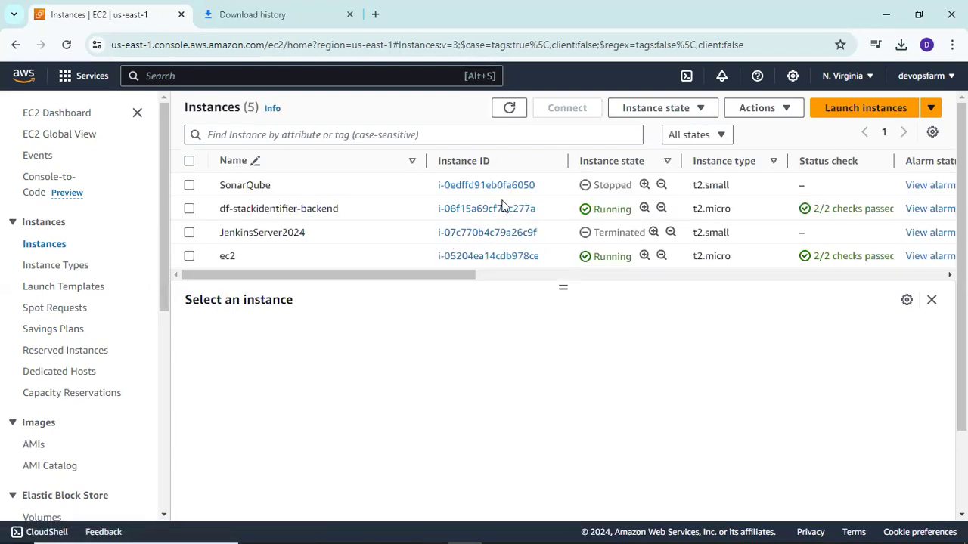
Step: Terminate the running instance named ec2
{"action": "left_click", "coordinate": [189, 256]}
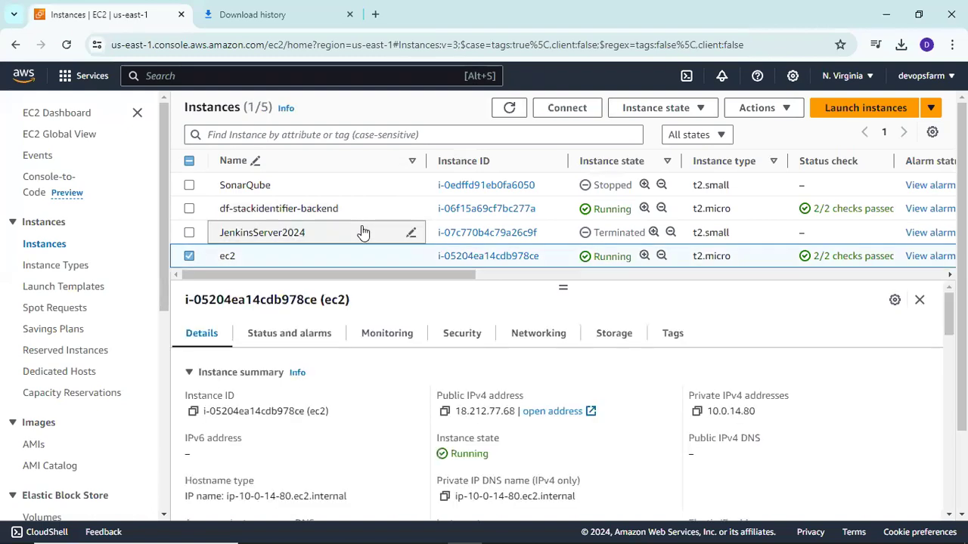
{"action": "left_click", "coordinate": [681, 109]}
{"action": "left_click", "coordinate": [660, 217]}
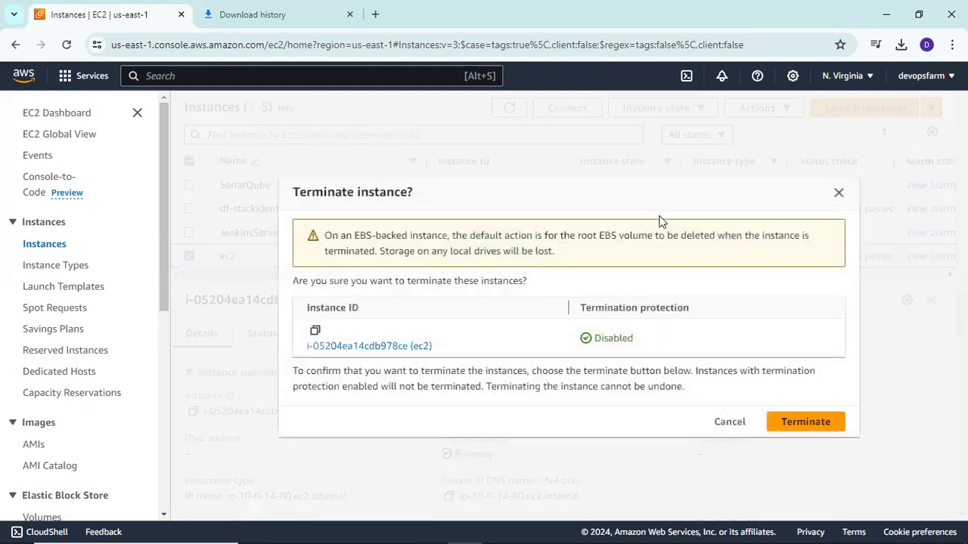
{"action": "left_click", "coordinate": [823, 428]}
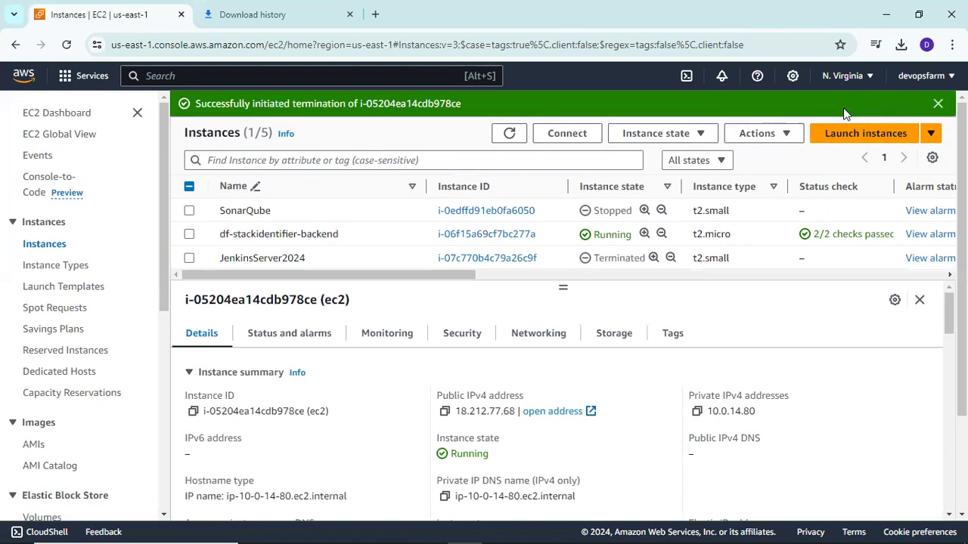
Step: Begin launching a new EC2 instance with the Ubuntu quick-start image and name it ecimage
{"action": "left_click", "coordinate": [862, 133]}
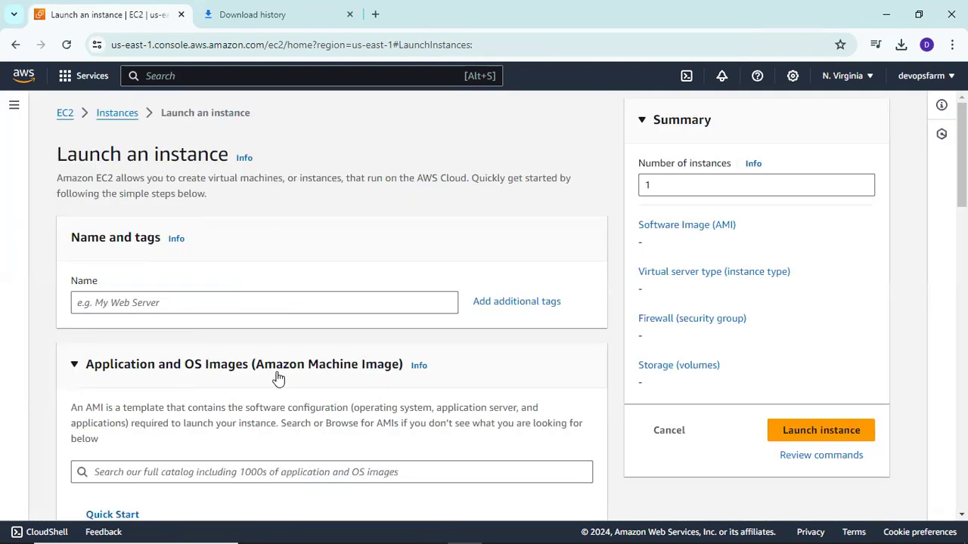
{"action": "scroll", "coordinate": [278, 378], "scroll_direction": "down", "scroll_amount": 2}
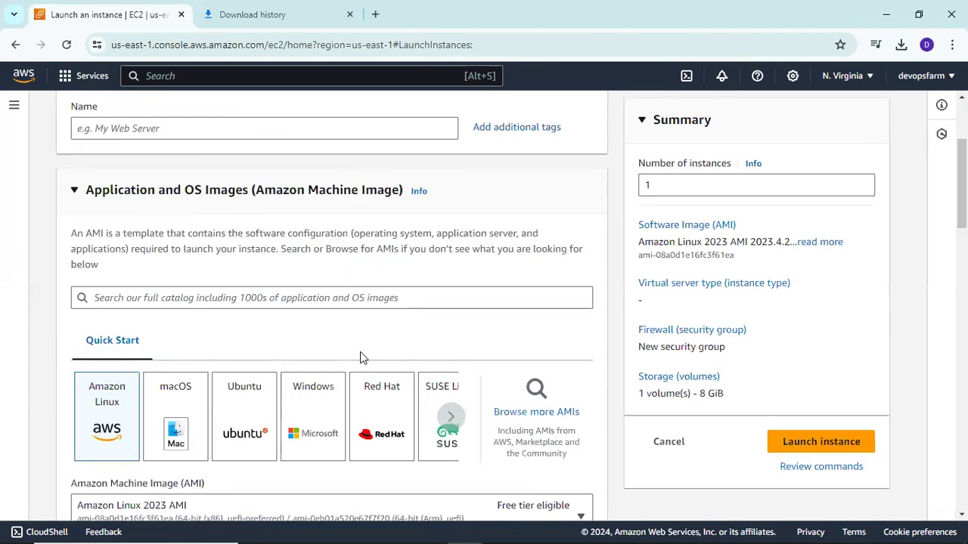
{"action": "left_click", "coordinate": [255, 434]}
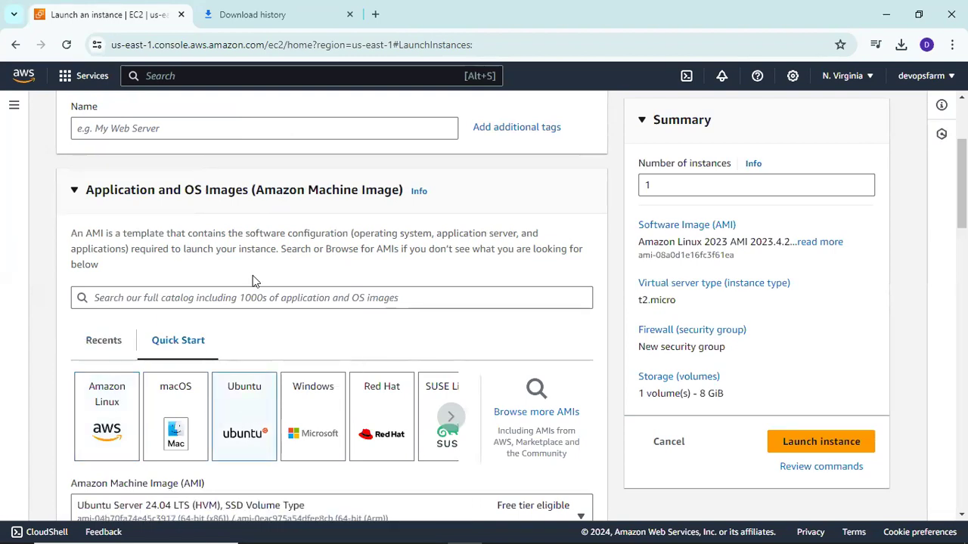
{"action": "scroll", "coordinate": [170, 279], "scroll_direction": "up", "scroll_amount": 2}
{"action": "left_click", "coordinate": [144, 301]}
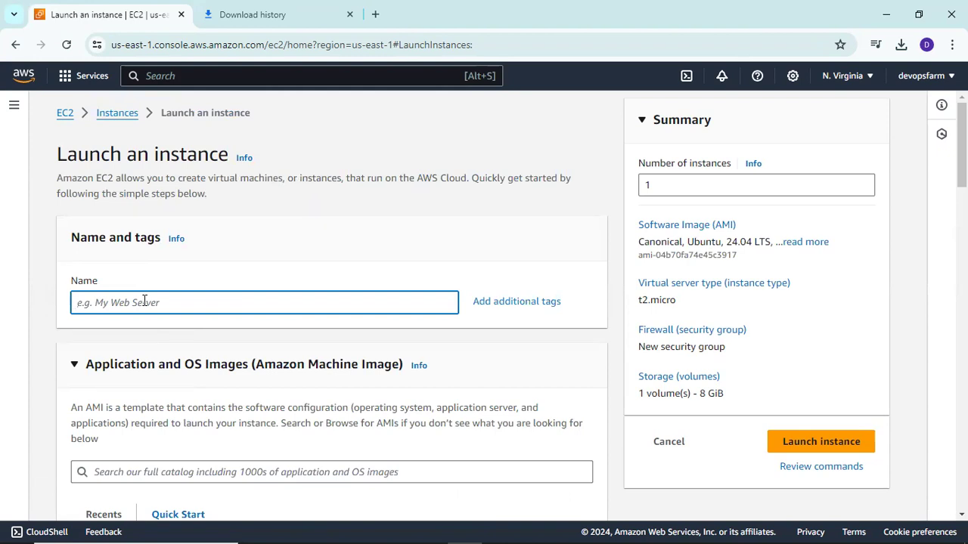
{"action": "type", "text": "ecimage"}
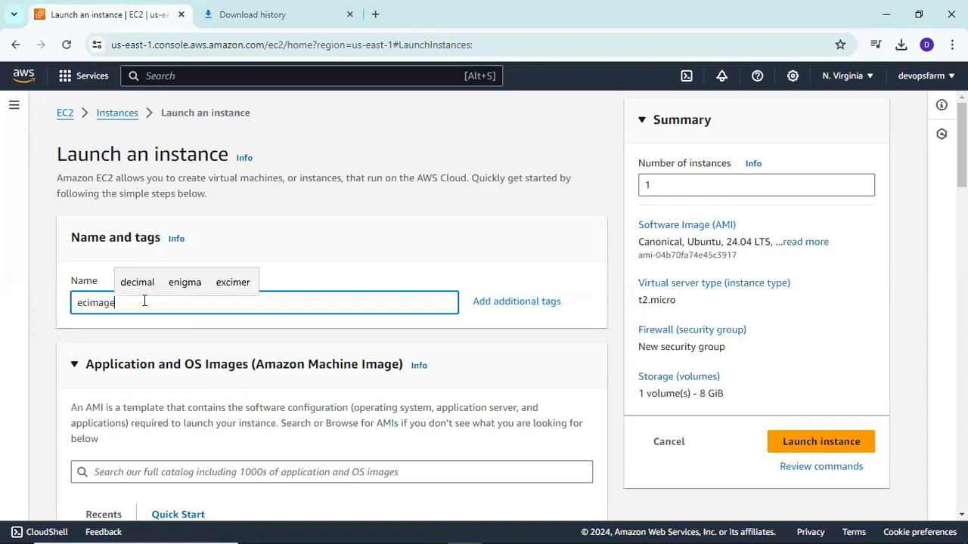
{"action": "left_click", "coordinate": [173, 333]}
{"action": "scroll", "coordinate": [251, 340], "scroll_direction": "down", "scroll_amount": 2}
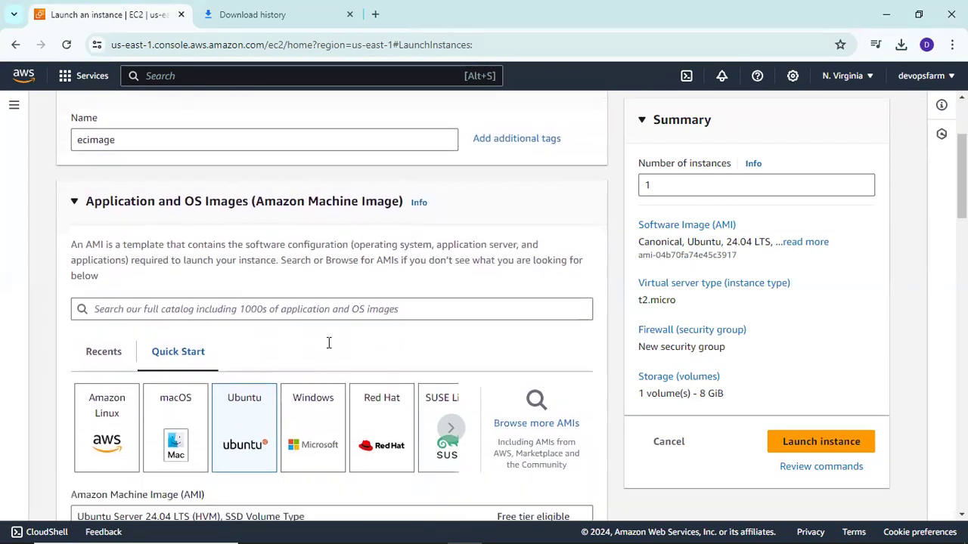
{"action": "scroll", "coordinate": [329, 343], "scroll_direction": "down", "scroll_amount": 2}
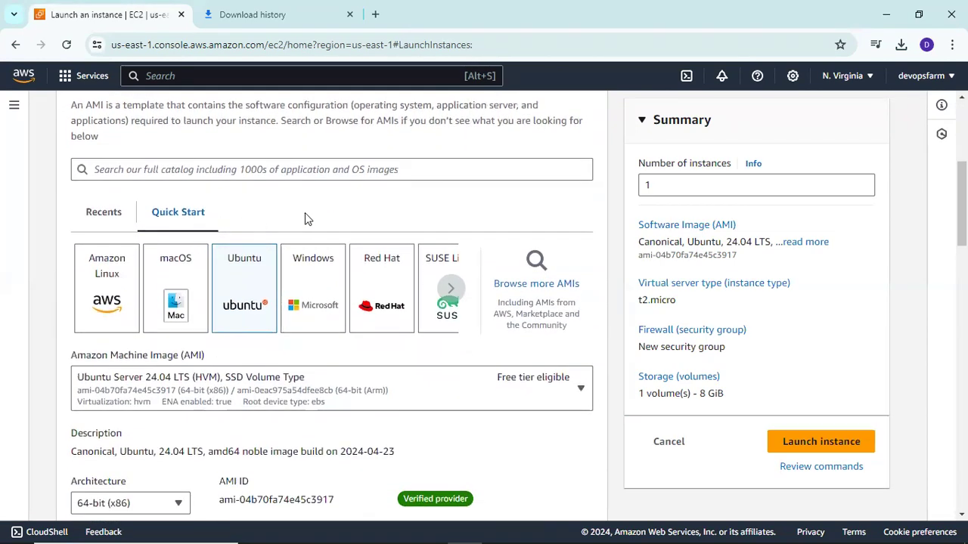
{"action": "scroll", "coordinate": [312, 216], "scroll_direction": "down", "scroll_amount": 1}
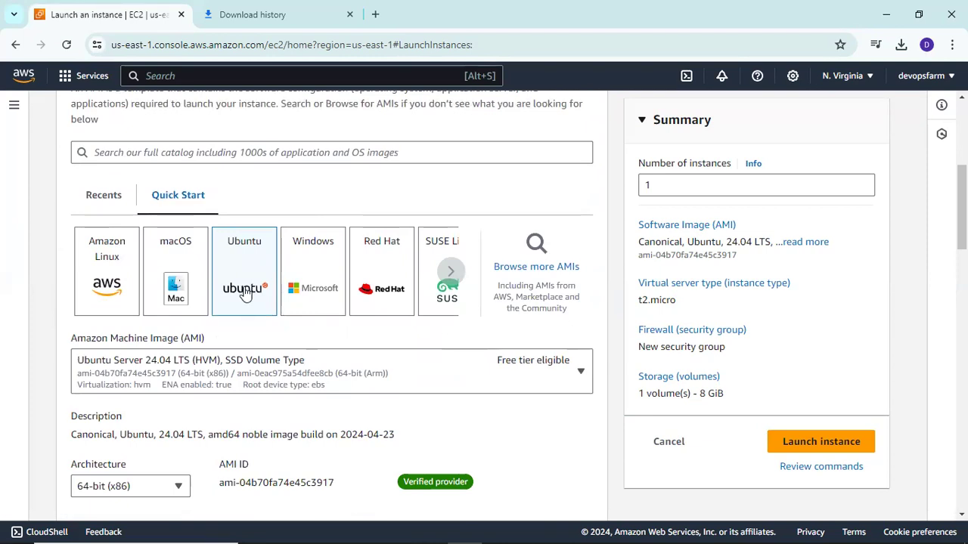
{"action": "scroll", "coordinate": [244, 293], "scroll_direction": "down", "scroll_amount": 1}
{"action": "scroll", "coordinate": [302, 299], "scroll_direction": "down", "scroll_amount": 3}
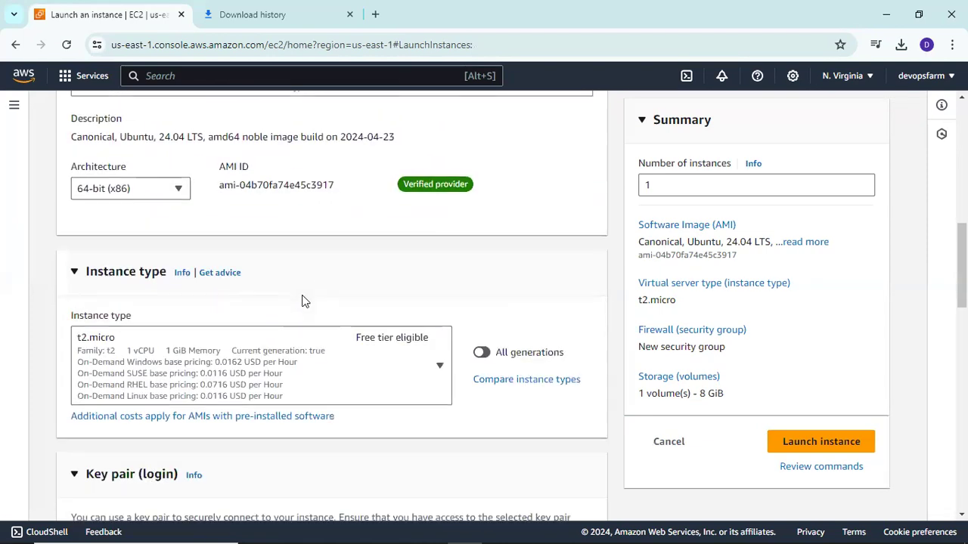
{"action": "scroll", "coordinate": [301, 298], "scroll_direction": "down", "scroll_amount": 4}
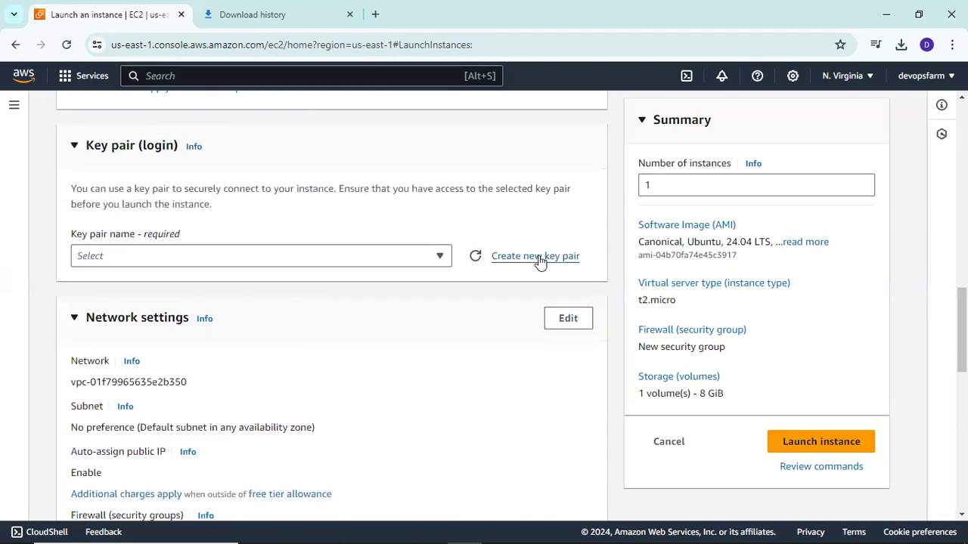
{"action": "left_click", "coordinate": [538, 256]}
{"action": "left_click", "coordinate": [325, 204]}
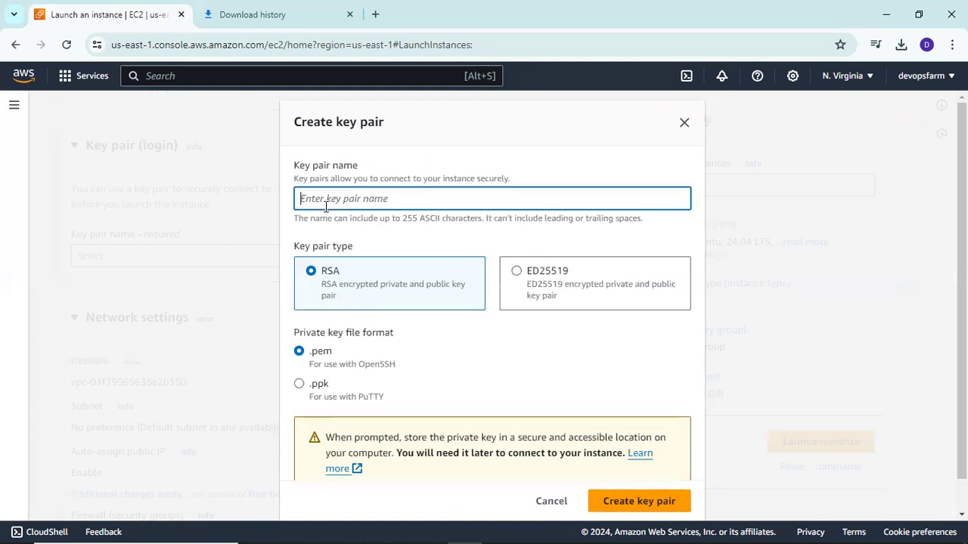
{"action": "left_click", "coordinate": [688, 121]}
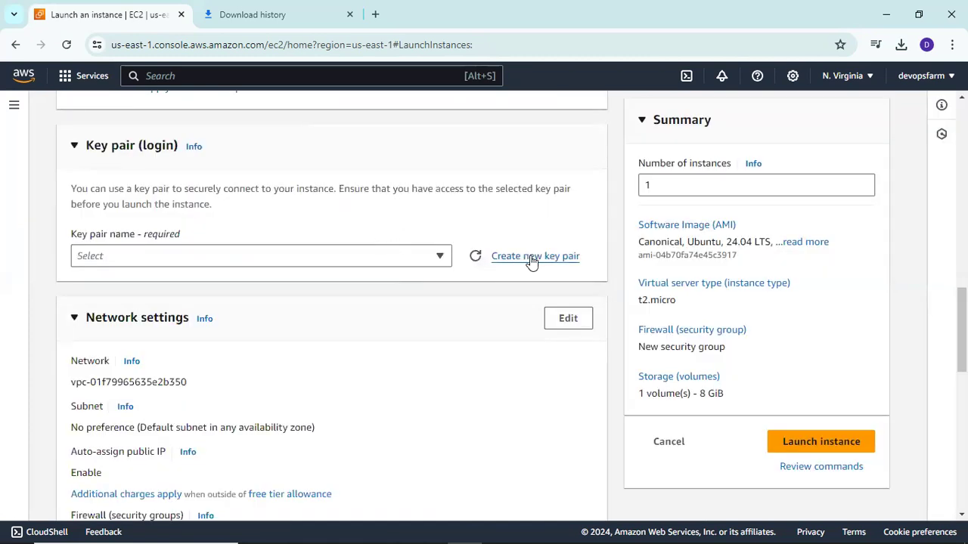
Step: Create a new RSA key pair named ecimage in .pem format for logging in to the instance
{"action": "left_click", "coordinate": [383, 257]}
{"action": "scroll", "coordinate": [172, 389], "scroll_direction": "down", "scroll_amount": 5}
{"action": "scroll", "coordinate": [238, 421], "scroll_direction": "down", "scroll_amount": 1}
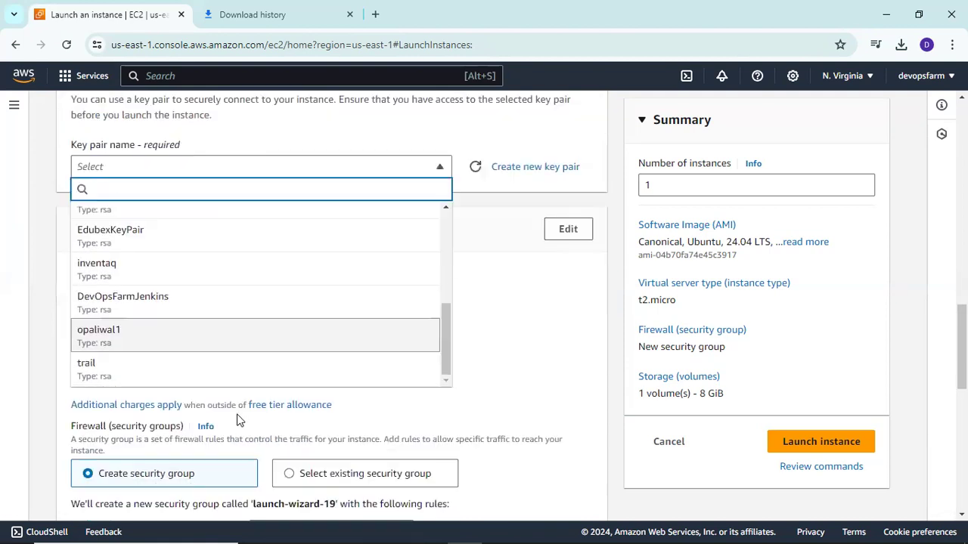
{"action": "scroll", "coordinate": [200, 284], "scroll_direction": "up", "scroll_amount": 5}
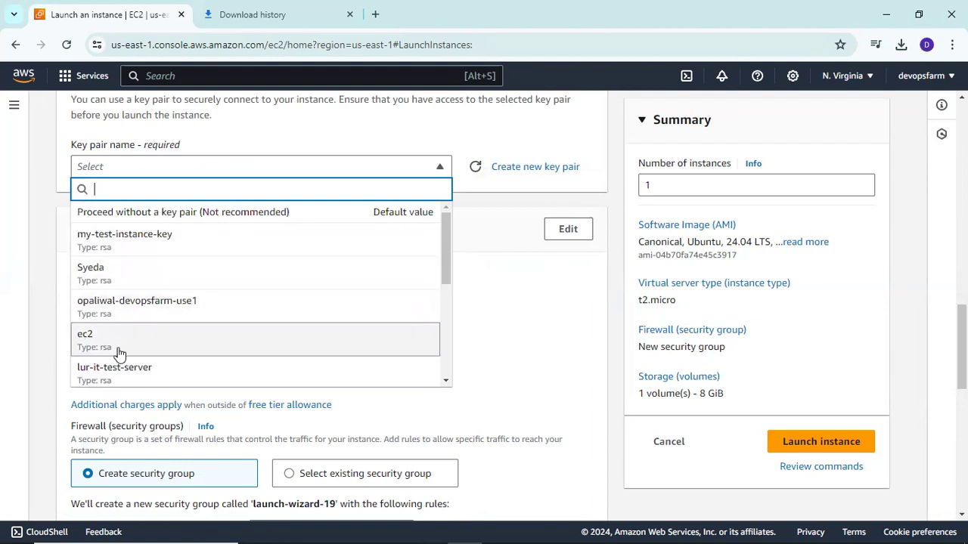
{"action": "left_click", "coordinate": [486, 167]}
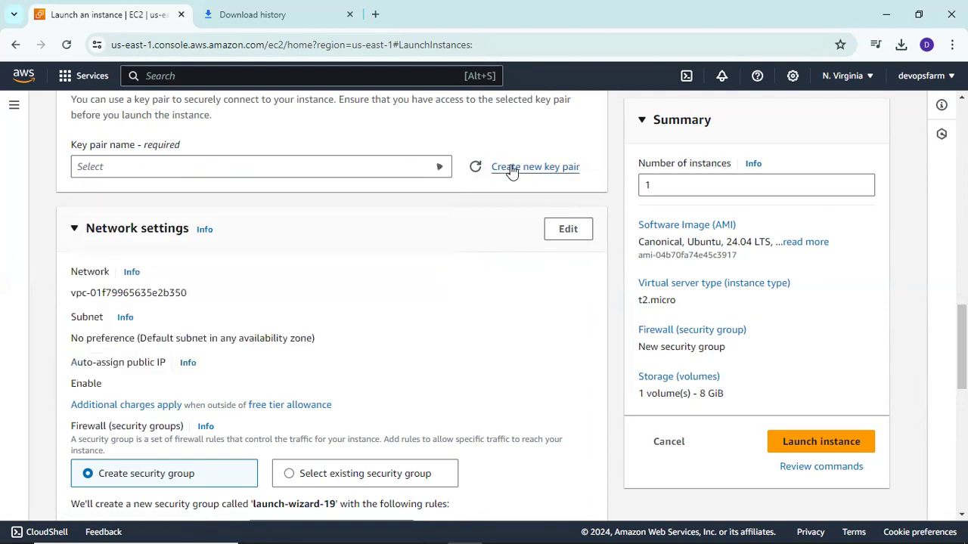
{"action": "left_click", "coordinate": [346, 196]}
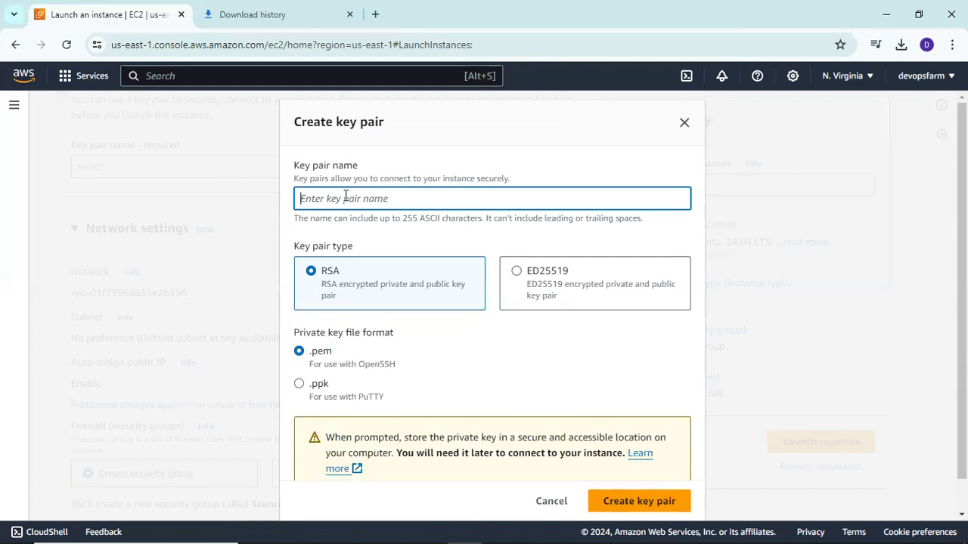
{"action": "type", "text": "ecimage"}
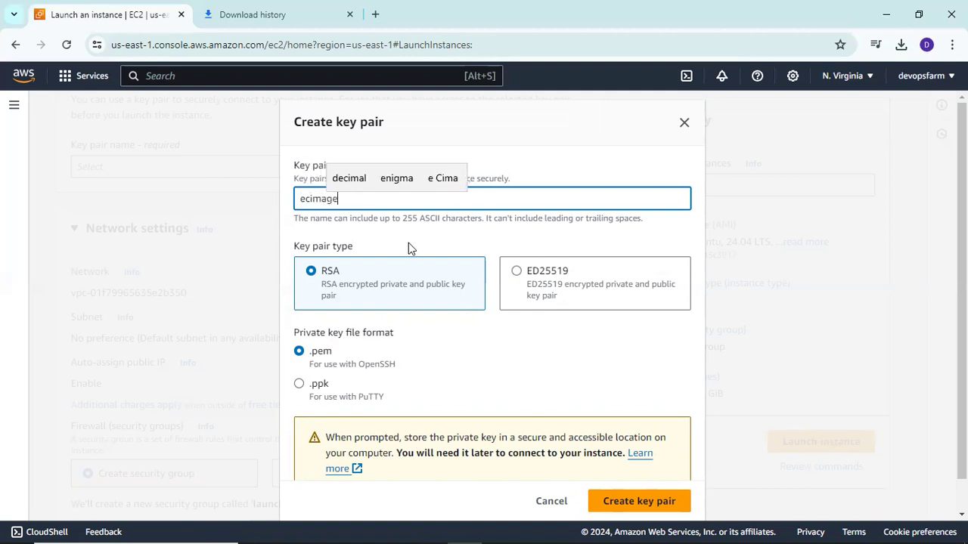
{"action": "left_click", "coordinate": [655, 508]}
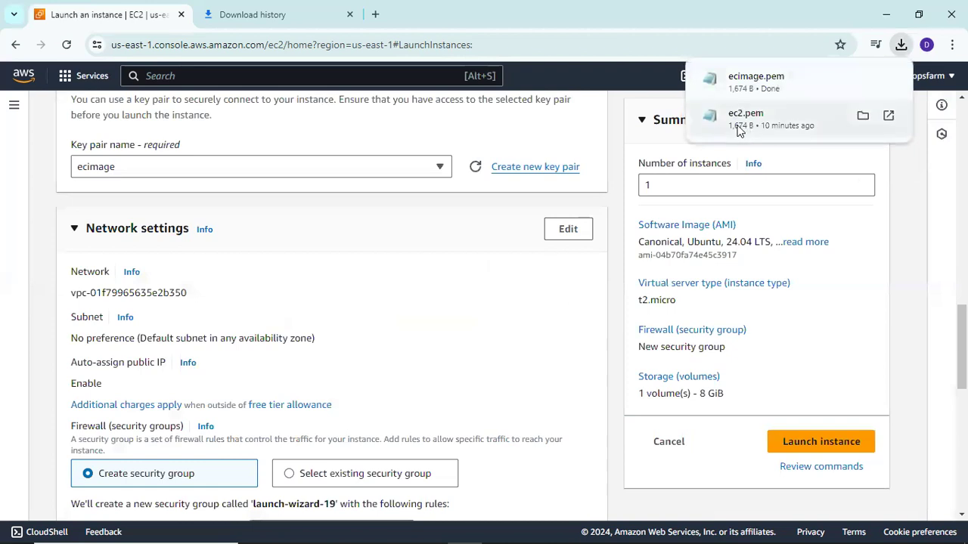
Step: Allow both HTTPS and HTTP traffic from the internet in the new security group
{"action": "scroll", "coordinate": [389, 337], "scroll_direction": "down", "scroll_amount": 3}
{"action": "scroll", "coordinate": [393, 340], "scroll_direction": "down", "scroll_amount": 1}
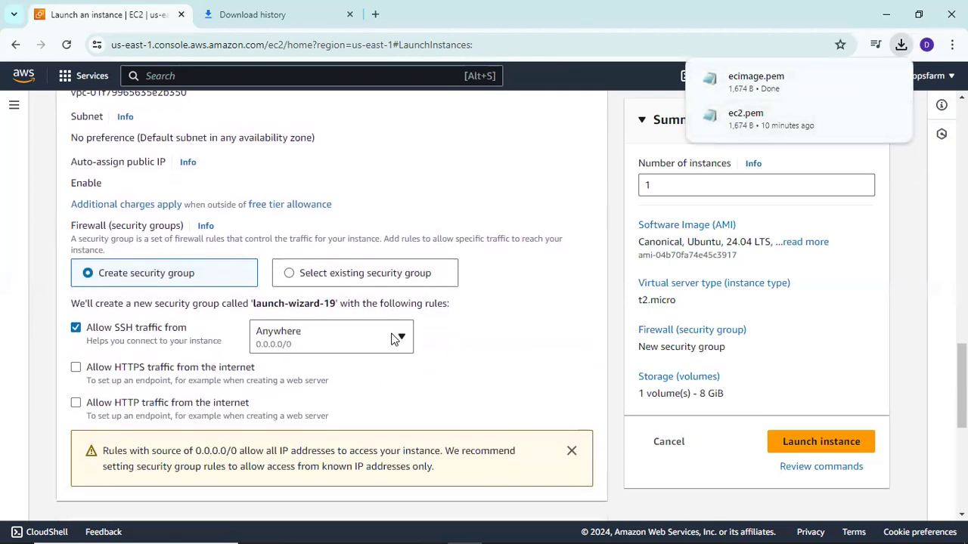
{"action": "left_click", "coordinate": [75, 368]}
{"action": "left_click", "coordinate": [76, 403]}
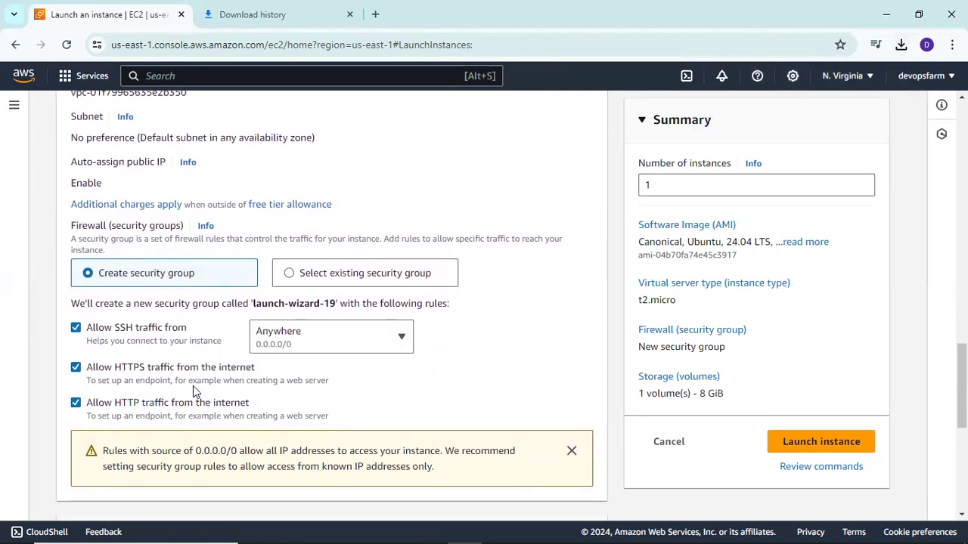
Step: Edit the network settings to place the instance in vpc1 and enable auto-assigned public IP
{"action": "scroll", "coordinate": [193, 386], "scroll_direction": "up", "scroll_amount": 2}
{"action": "scroll", "coordinate": [192, 386], "scroll_direction": "up", "scroll_amount": 1}
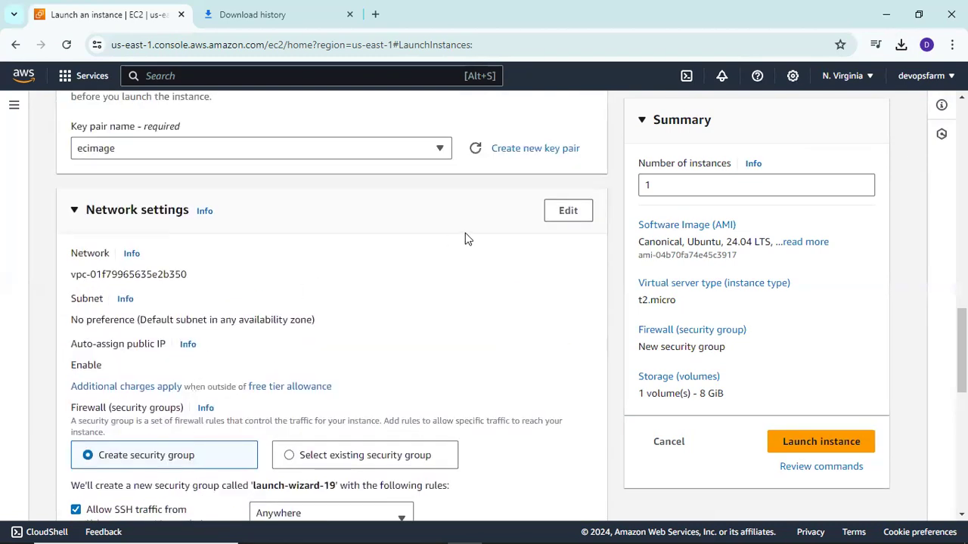
{"action": "left_click", "coordinate": [567, 213]}
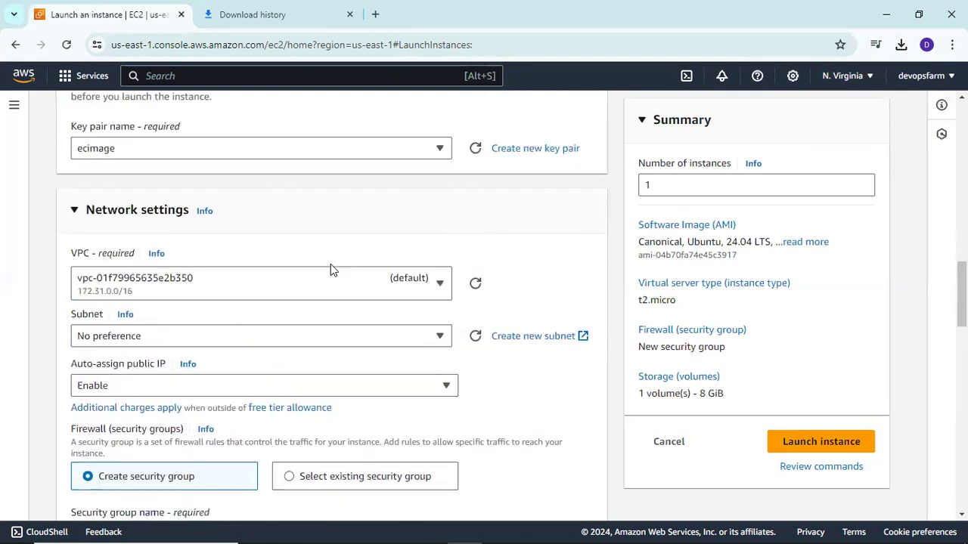
{"action": "scroll", "coordinate": [282, 291], "scroll_direction": "down", "scroll_amount": 1}
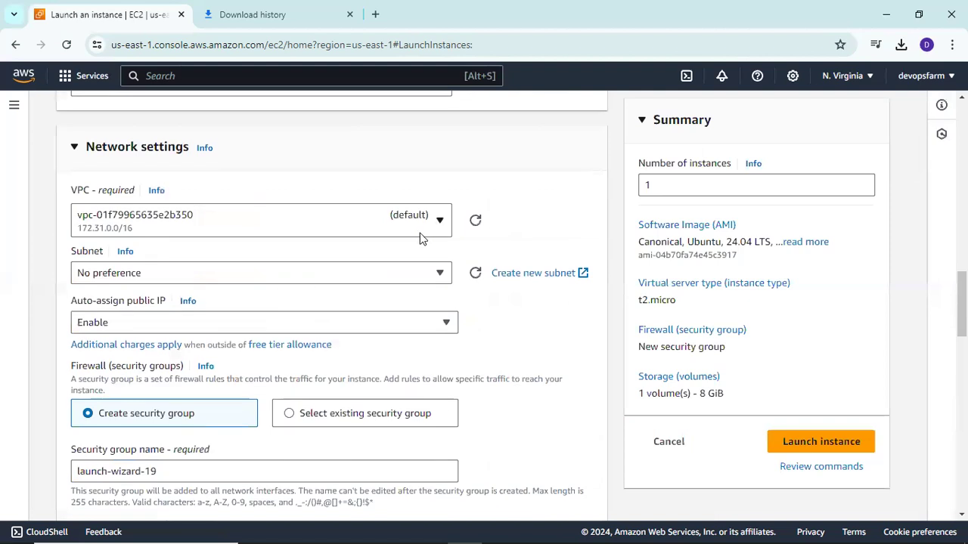
{"action": "left_click", "coordinate": [439, 220]}
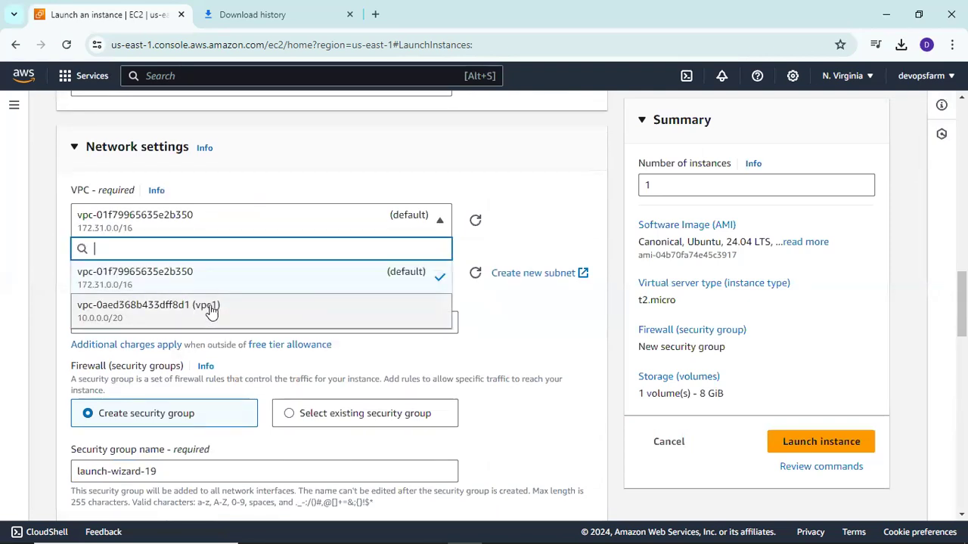
{"action": "left_click", "coordinate": [325, 306]}
{"action": "scroll", "coordinate": [295, 295], "scroll_direction": "down", "scroll_amount": 2}
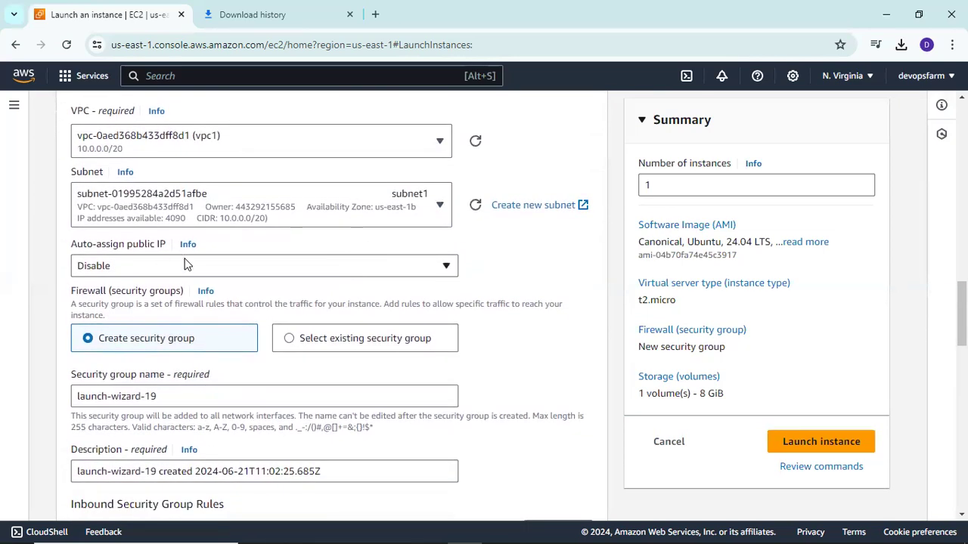
{"action": "left_click", "coordinate": [122, 266]}
{"action": "left_click", "coordinate": [245, 295]}
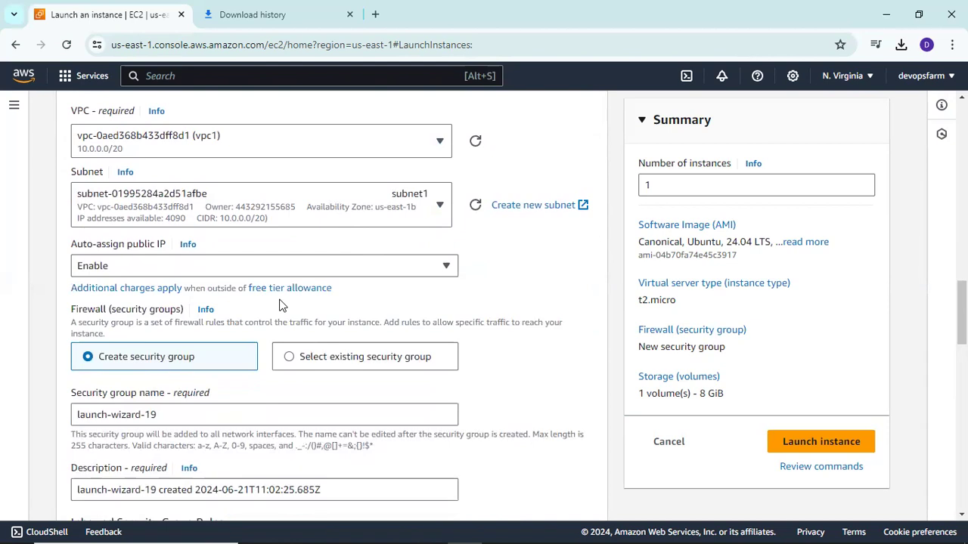
Step: Review the inbound security group rules and launch the instance
{"action": "scroll", "coordinate": [336, 329], "scroll_direction": "down", "scroll_amount": 3}
{"action": "scroll", "coordinate": [335, 329], "scroll_direction": "down", "scroll_amount": 8}
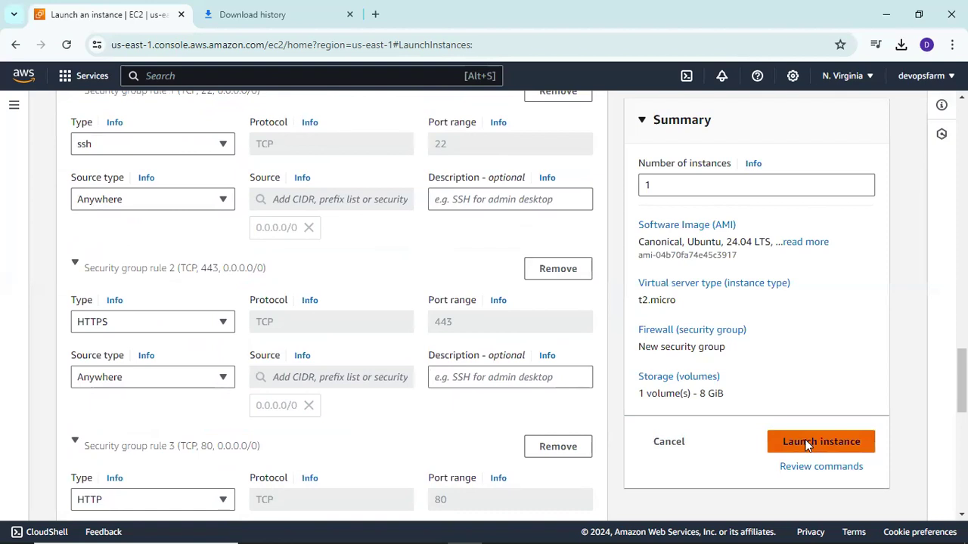
{"action": "left_click", "coordinate": [808, 444]}
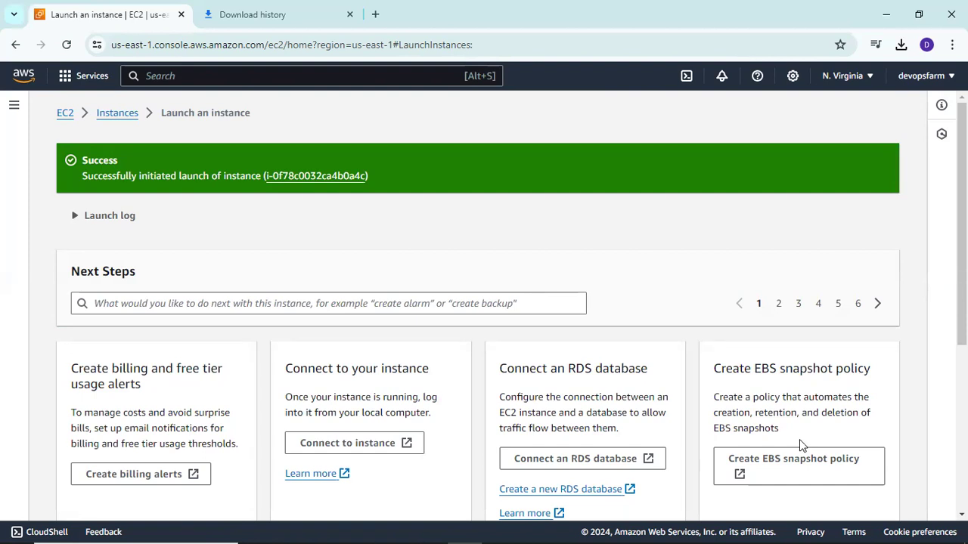
Step: Open the refreshed EC2 instances list with more rows in view and select only the ecimage instance
{"action": "left_click", "coordinate": [121, 115]}
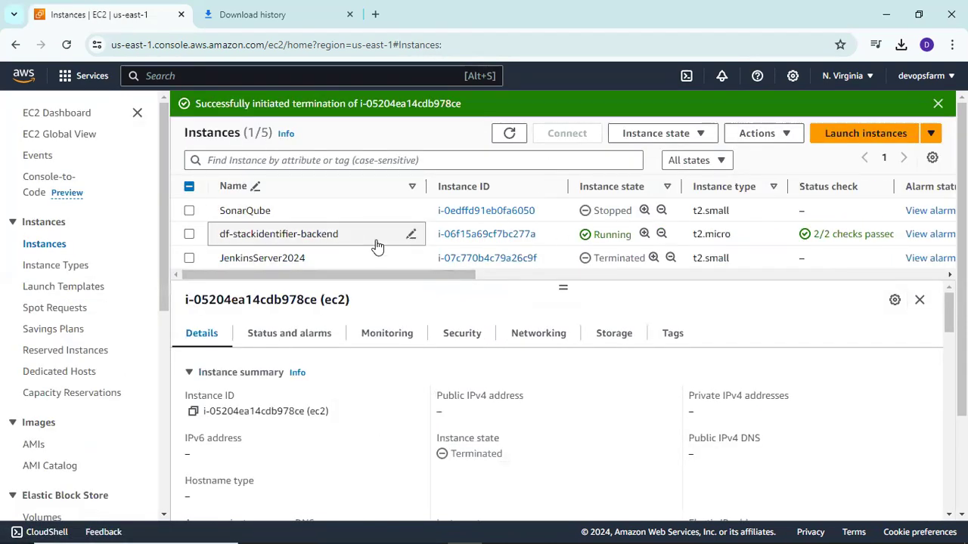
{"action": "left_click_drag", "start_coordinate": [559, 286], "coordinate": [562, 304]}
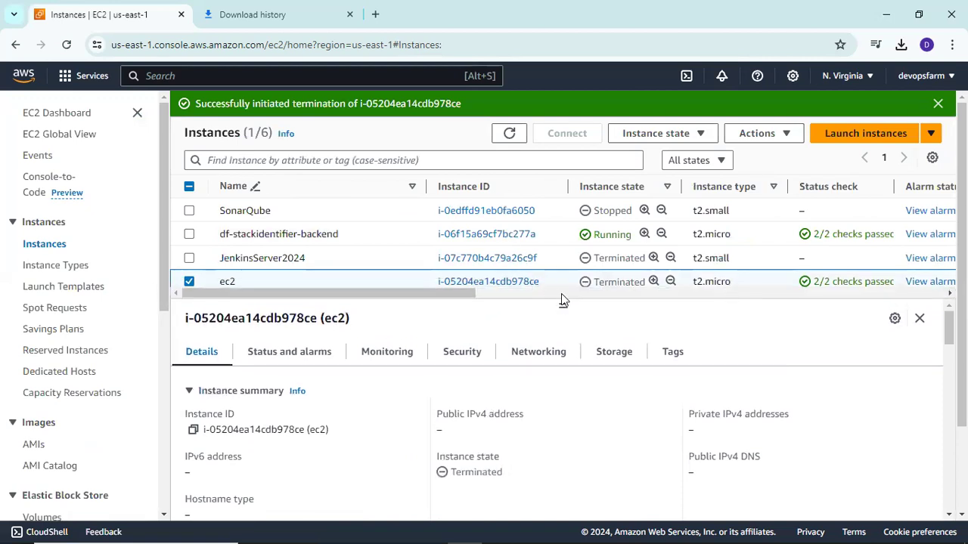
{"action": "left_click_drag", "start_coordinate": [563, 300], "coordinate": [567, 333]}
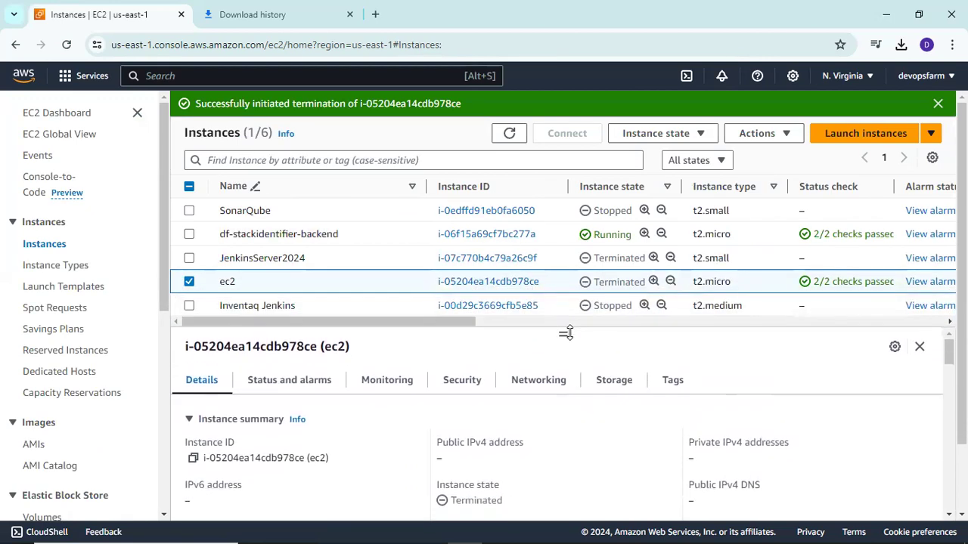
{"action": "left_click", "coordinate": [511, 134]}
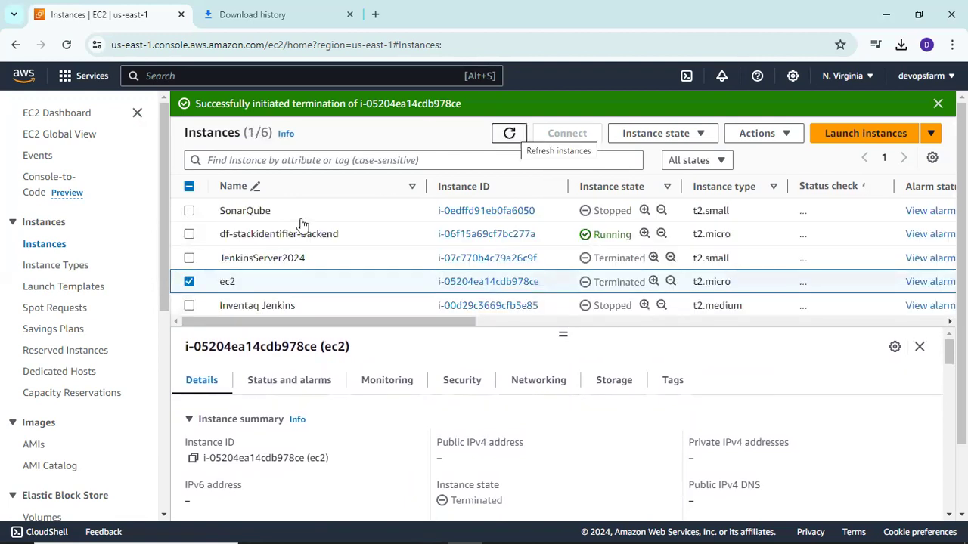
{"action": "scroll", "coordinate": [377, 280], "scroll_direction": "down", "scroll_amount": 1}
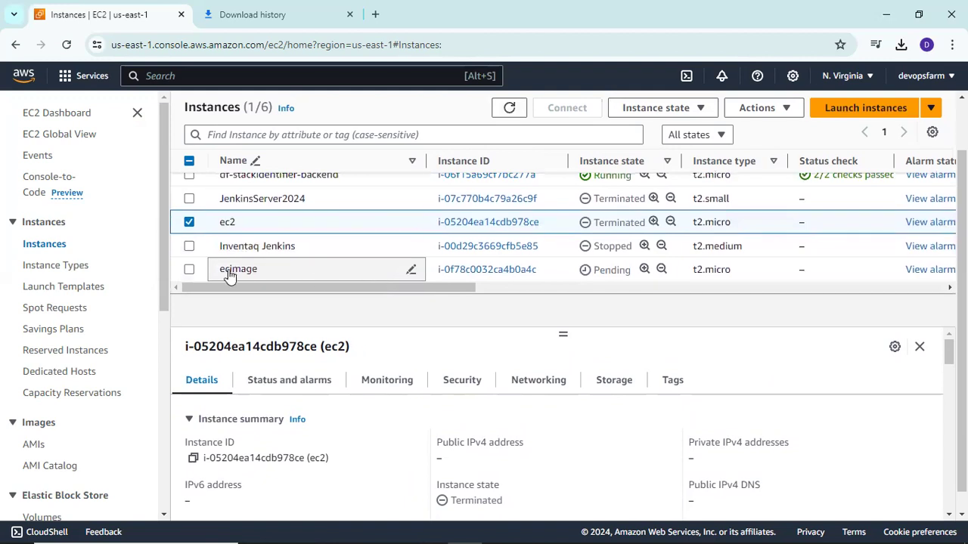
{"action": "left_click", "coordinate": [190, 270]}
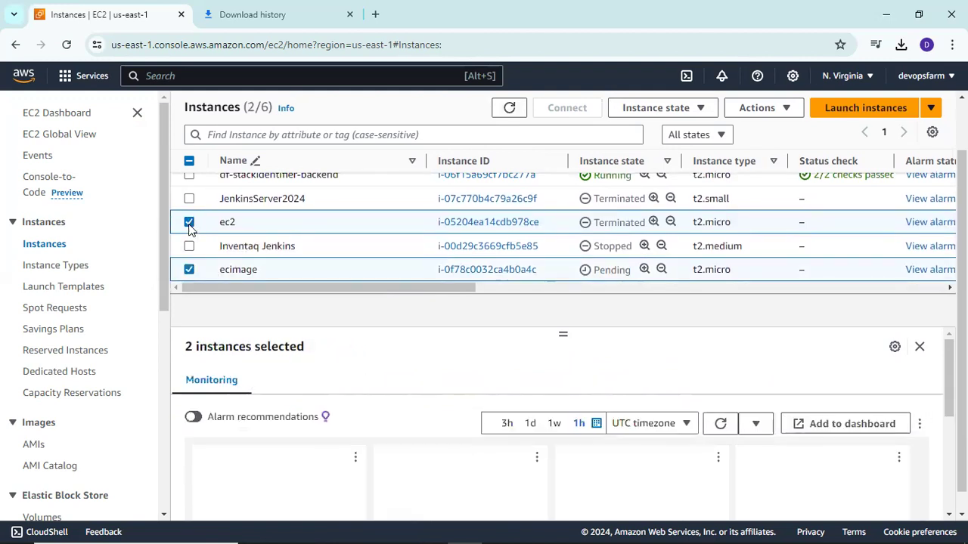
{"action": "left_click", "coordinate": [190, 221]}
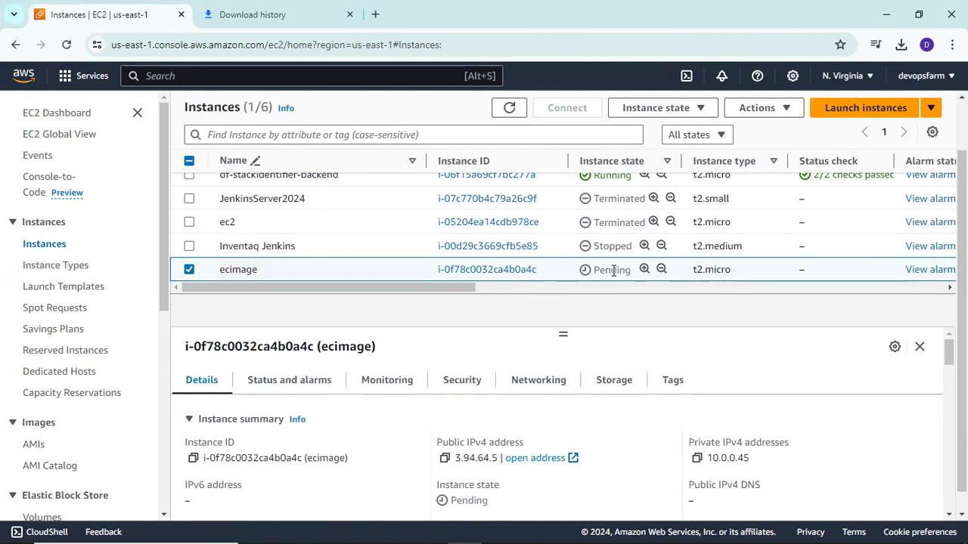
Step: Refresh the instances list to check the state of ecimage, and dismiss the termination notice
{"action": "left_click", "coordinate": [508, 110]}
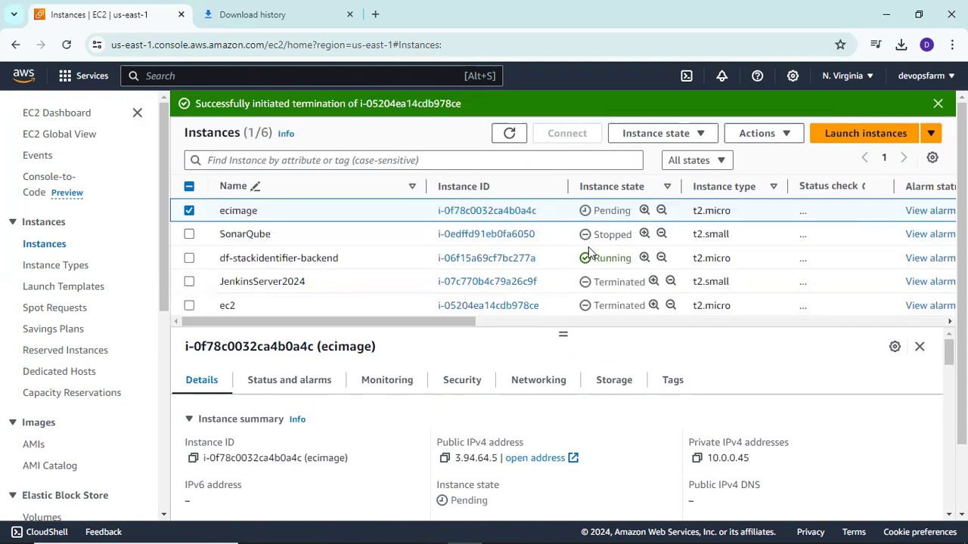
{"action": "left_click", "coordinate": [510, 134]}
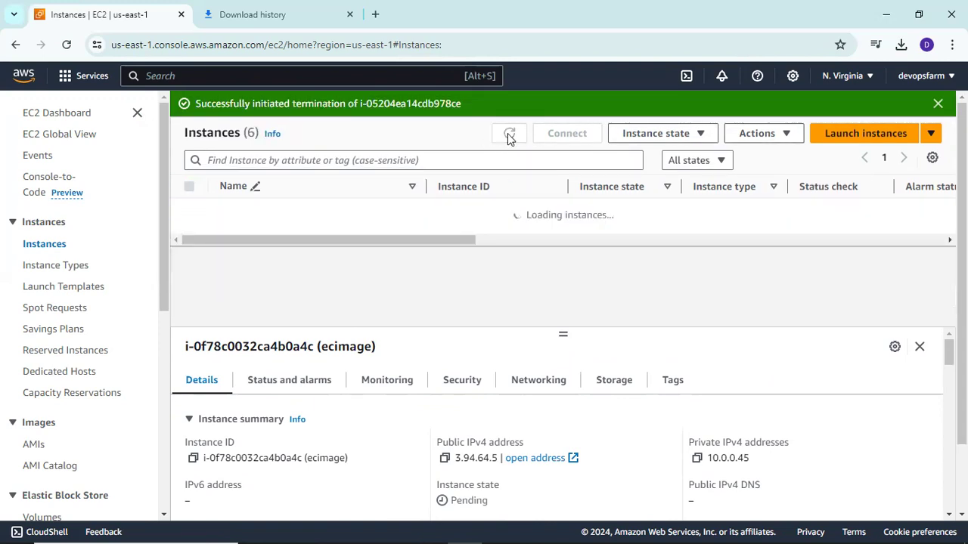
{"action": "left_click", "coordinate": [937, 104]}
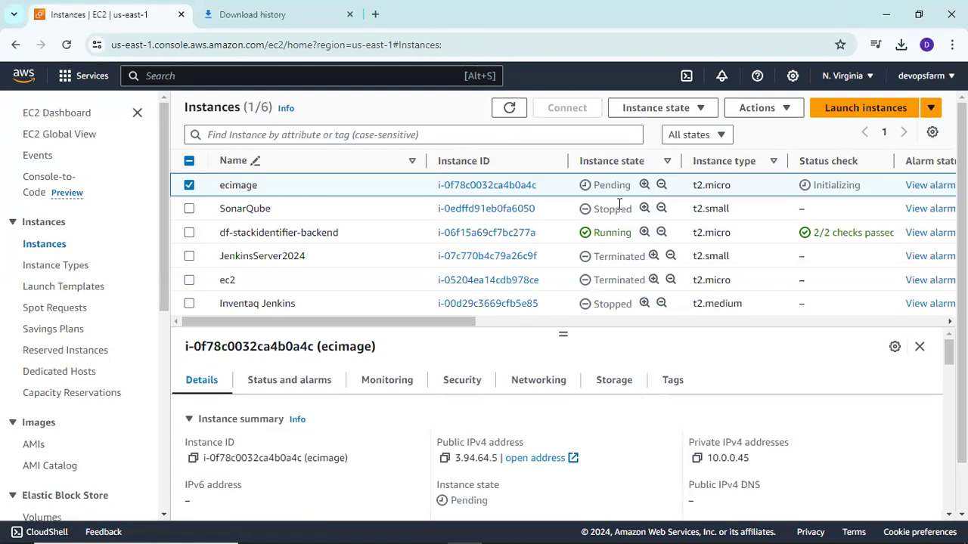
{"action": "left_click", "coordinate": [509, 108]}
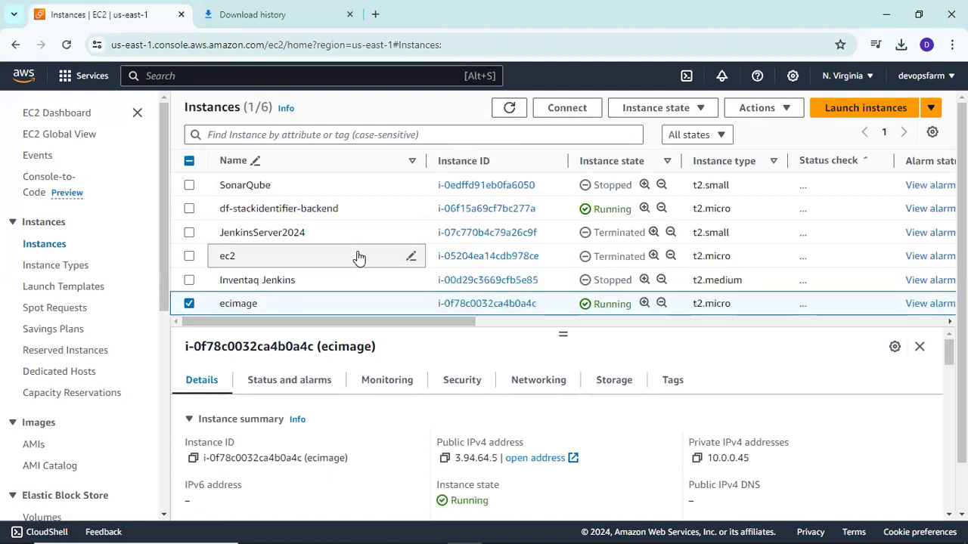
{"action": "scroll", "coordinate": [358, 257], "scroll_direction": "down", "scroll_amount": 1}
{"action": "left_click_drag", "start_coordinate": [564, 331], "coordinate": [566, 297]}
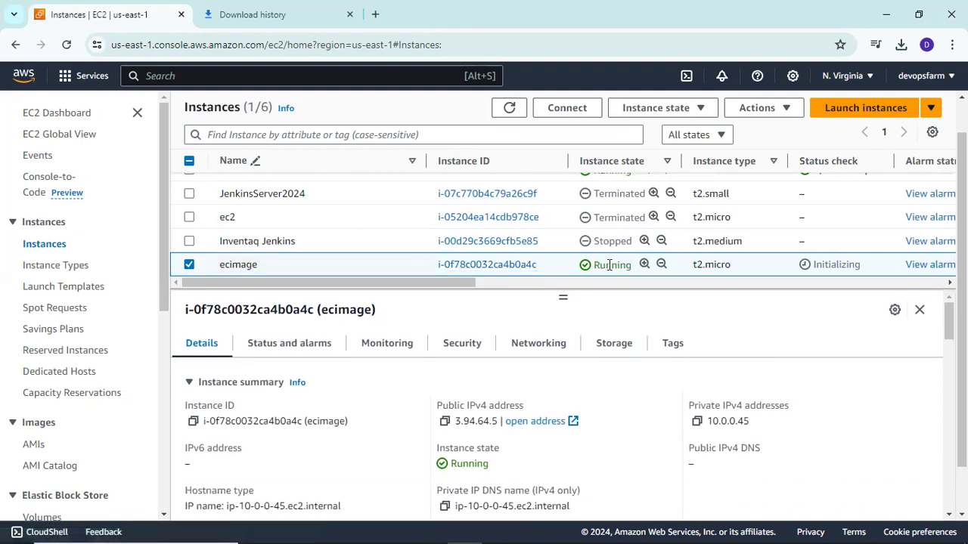
Step: Open the connection page for the ecimage instance and review the EC2 Instance Connect options
{"action": "left_click", "coordinate": [189, 264]}
{"action": "left_click", "coordinate": [189, 262]}
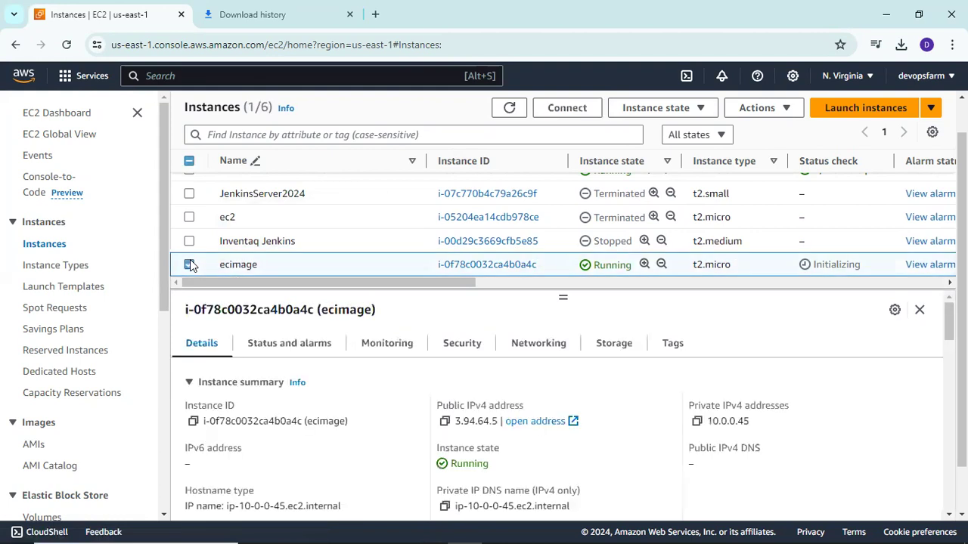
{"action": "left_click", "coordinate": [564, 110]}
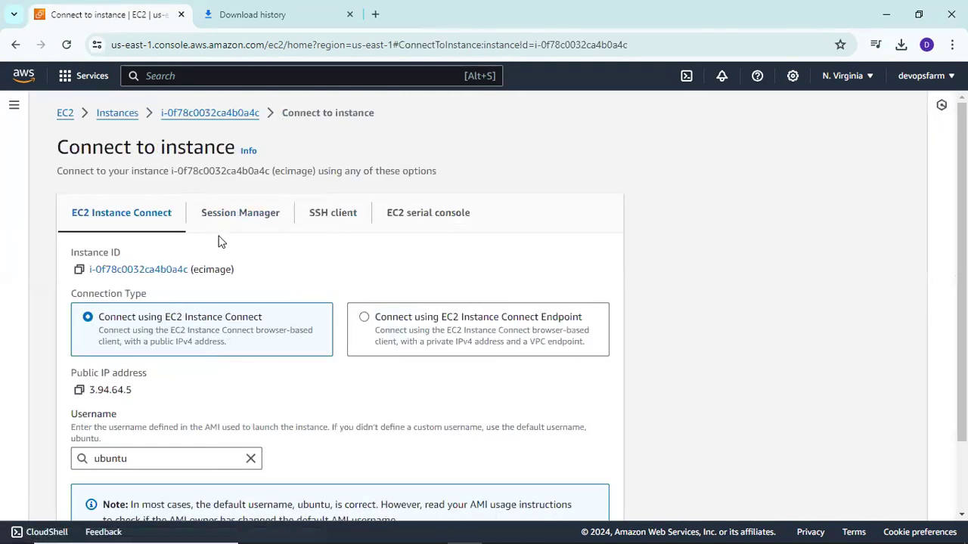
{"action": "scroll", "coordinate": [378, 406], "scroll_direction": "down", "scroll_amount": 1}
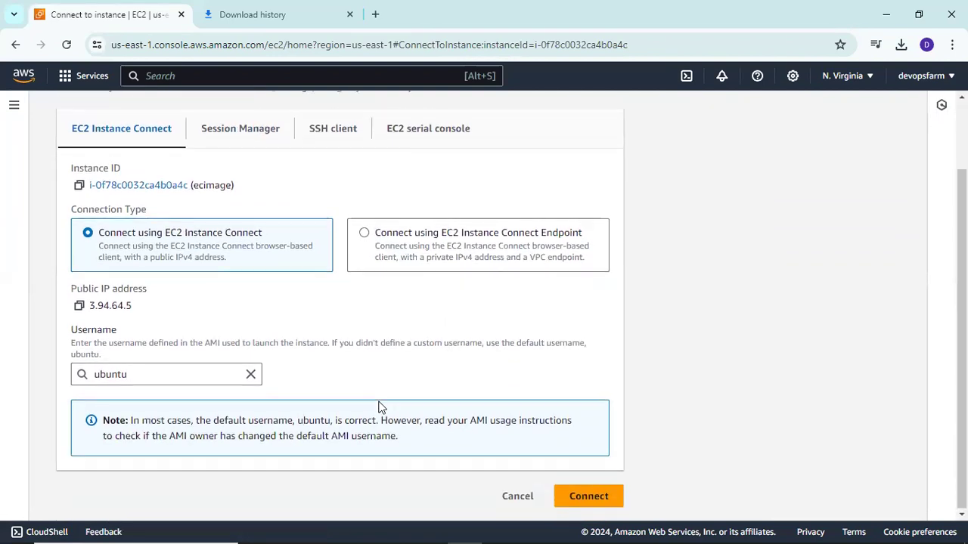
{"action": "scroll", "coordinate": [378, 406], "scroll_direction": "up", "scroll_amount": 1}
{"action": "scroll", "coordinate": [380, 407], "scroll_direction": "up", "scroll_amount": 1}
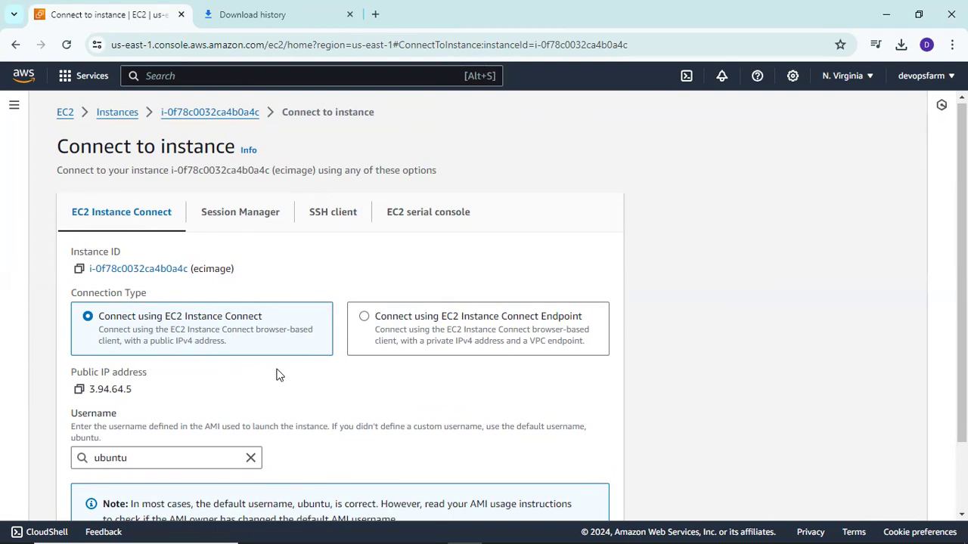
Step: Return to the instances list, enlarge it and refresh it to check the status check of ecimage
{"action": "left_click", "coordinate": [126, 119]}
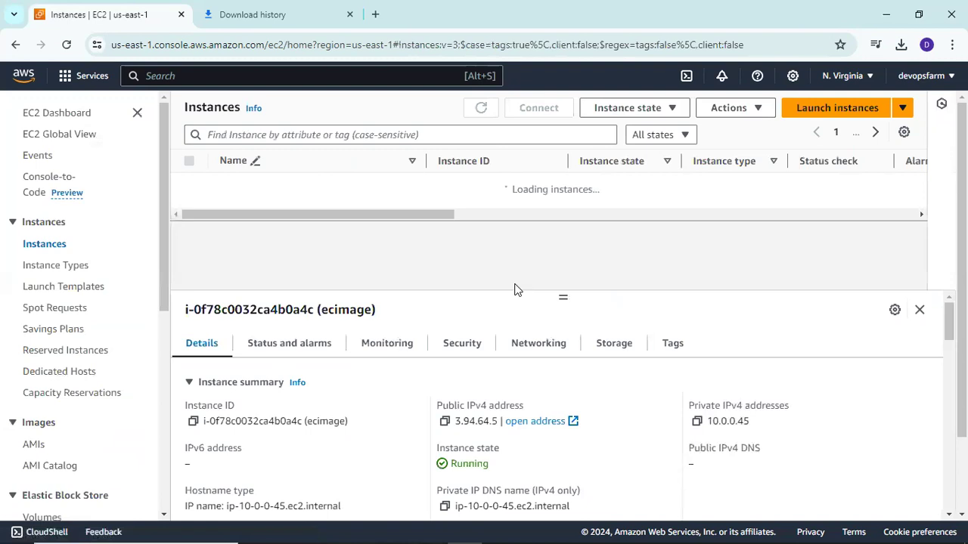
{"action": "left_click_drag", "start_coordinate": [564, 297], "coordinate": [564, 346]}
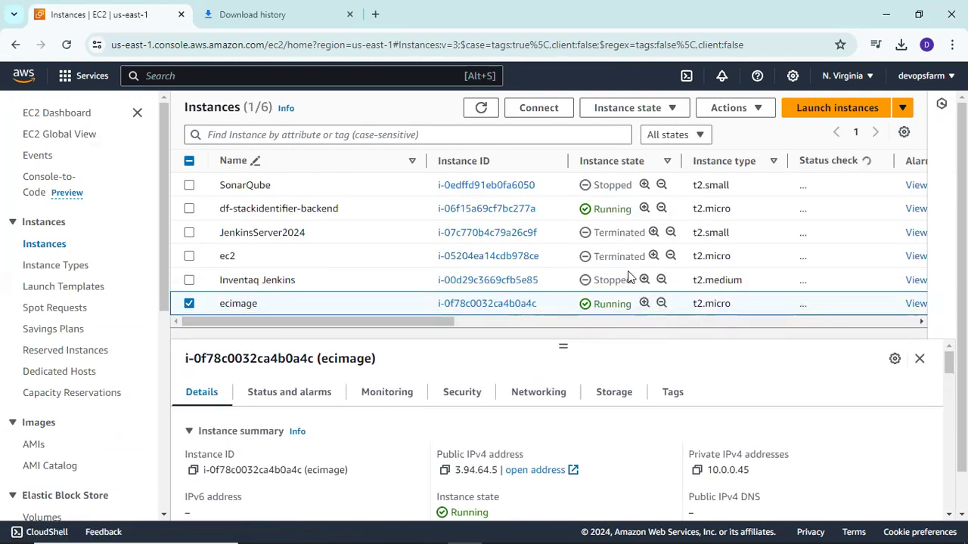
{"action": "left_click", "coordinate": [479, 109]}
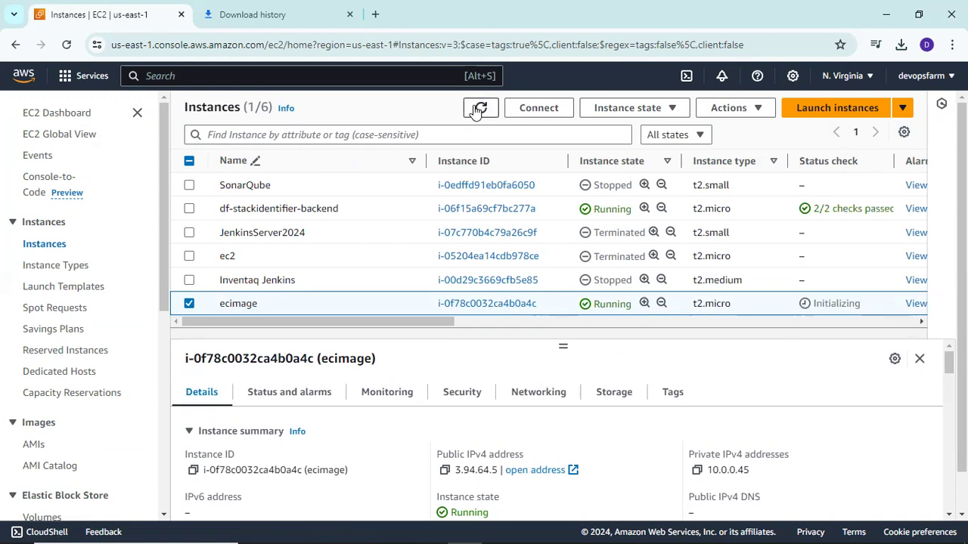
Step: Refresh the instances list to check the status check of ecimage, keeping that instance selected
{"action": "left_click", "coordinate": [479, 108]}
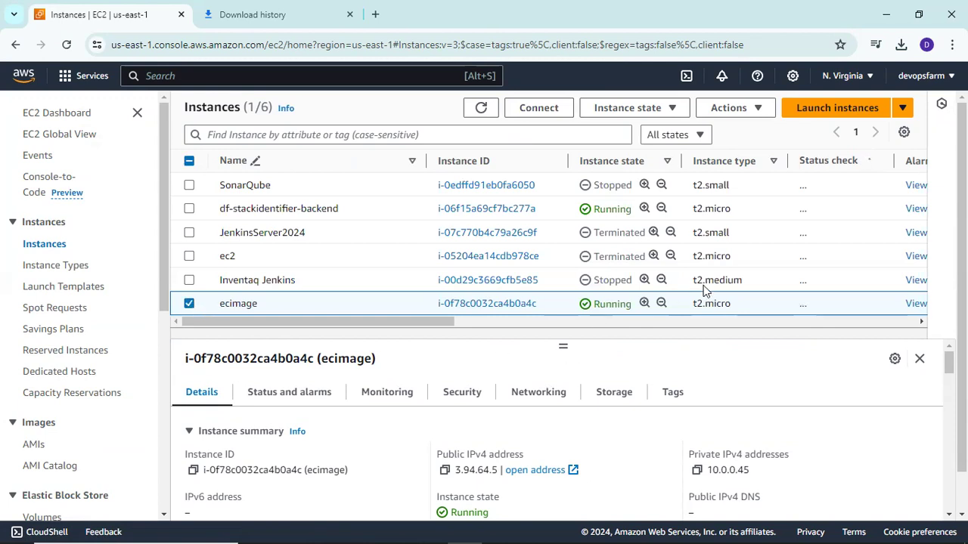
{"action": "scroll", "coordinate": [720, 282], "scroll_direction": "down", "scroll_amount": 2}
{"action": "scroll", "coordinate": [553, 274], "scroll_direction": "up", "scroll_amount": 2}
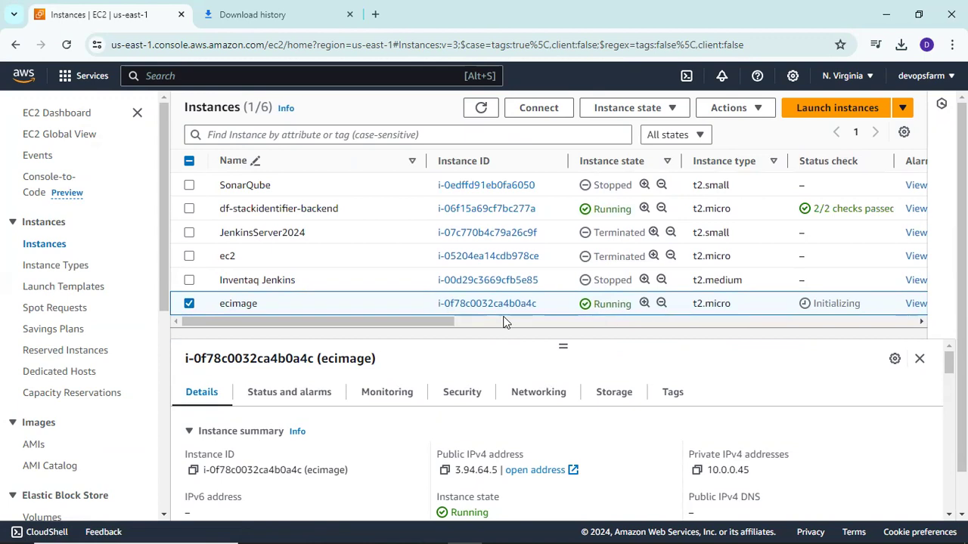
{"action": "left_click", "coordinate": [189, 303]}
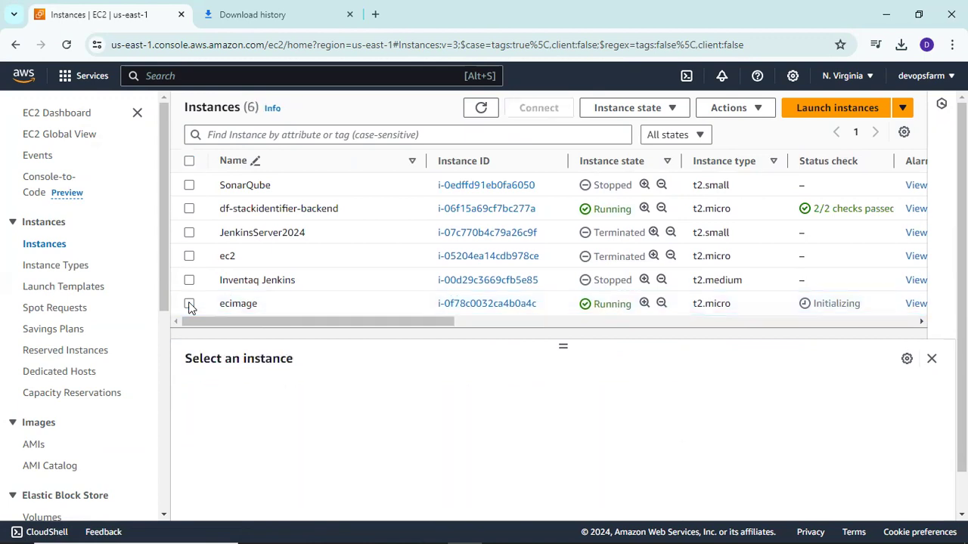
{"action": "left_click", "coordinate": [189, 304]}
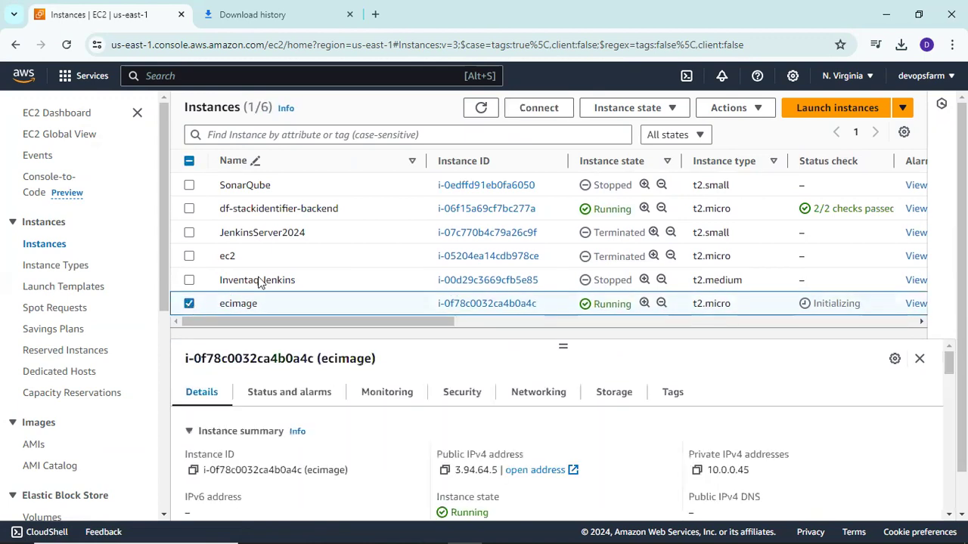
Step: Open the connection page for ecimage and review the Session Manager, SSH client and EC2 Instance Connect options
{"action": "left_click", "coordinate": [551, 112]}
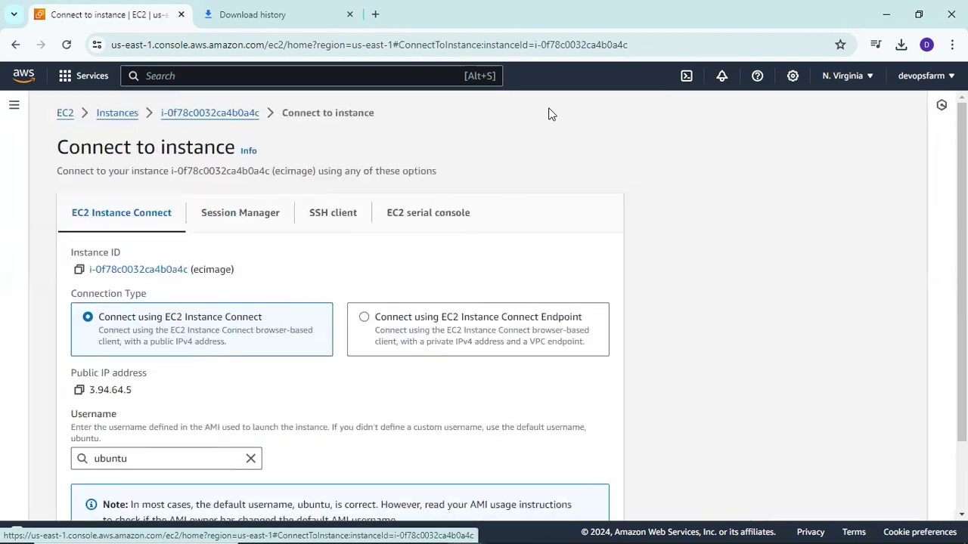
{"action": "left_click", "coordinate": [268, 224]}
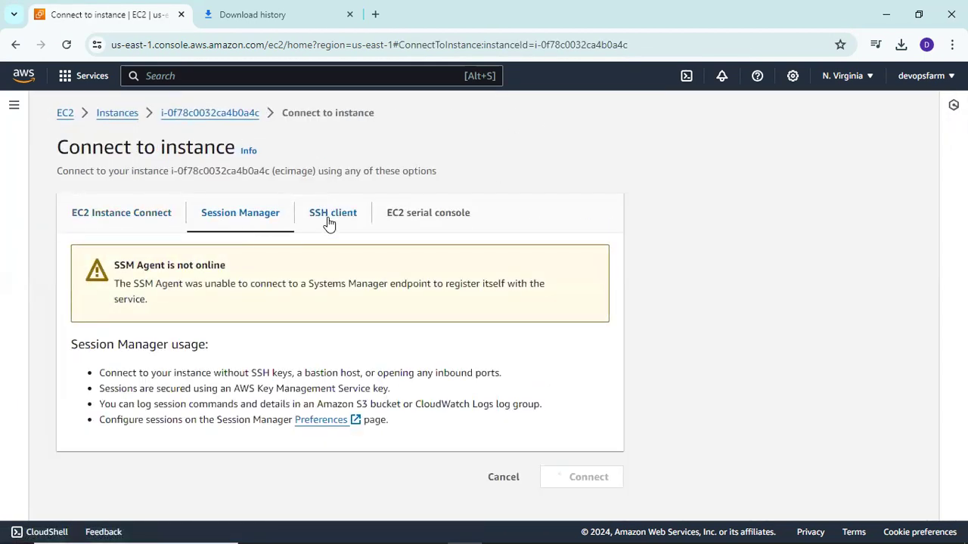
{"action": "left_click", "coordinate": [329, 221]}
{"action": "left_click", "coordinate": [135, 221]}
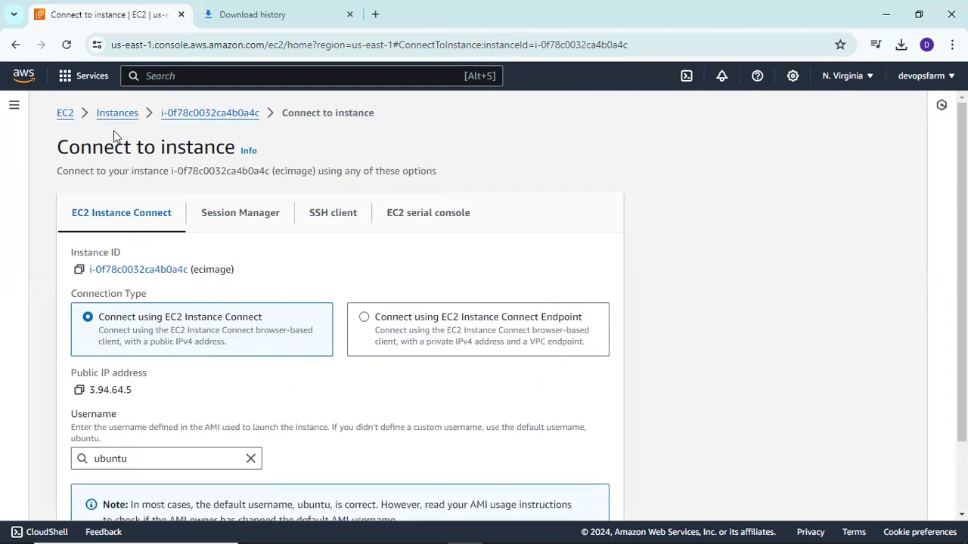
Step: Return to the instances list and terminate the ecimage instance
{"action": "left_click", "coordinate": [111, 113]}
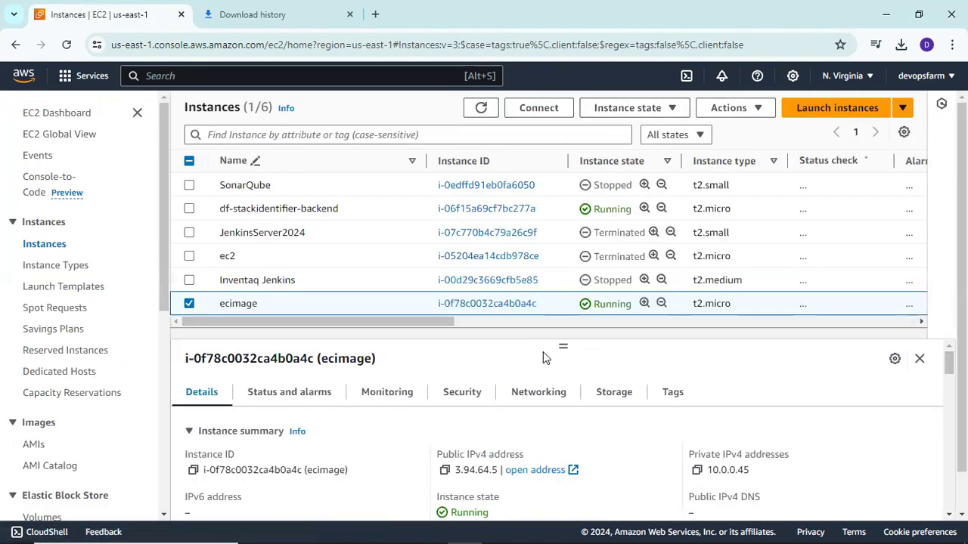
{"action": "left_click", "coordinate": [713, 111]}
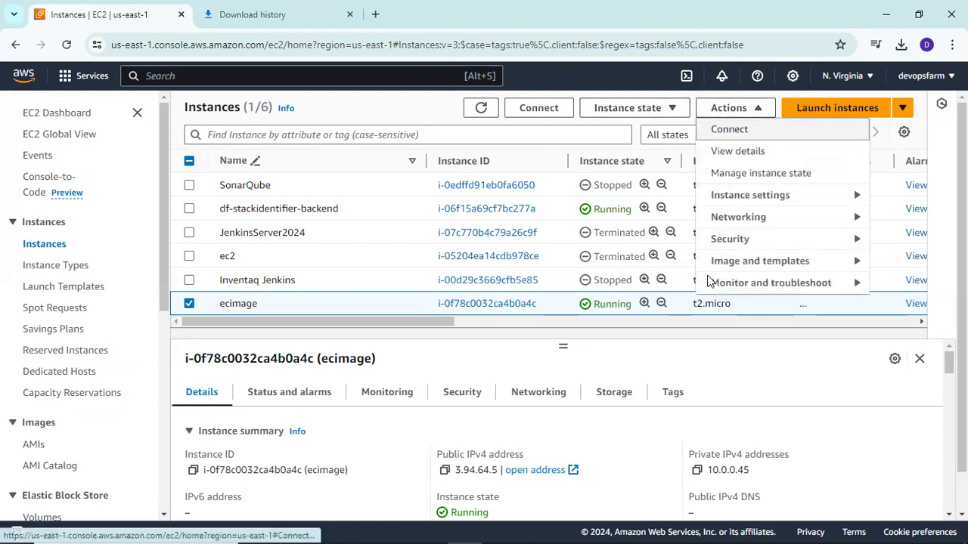
{"action": "left_click", "coordinate": [642, 115]}
{"action": "left_click", "coordinate": [622, 219]}
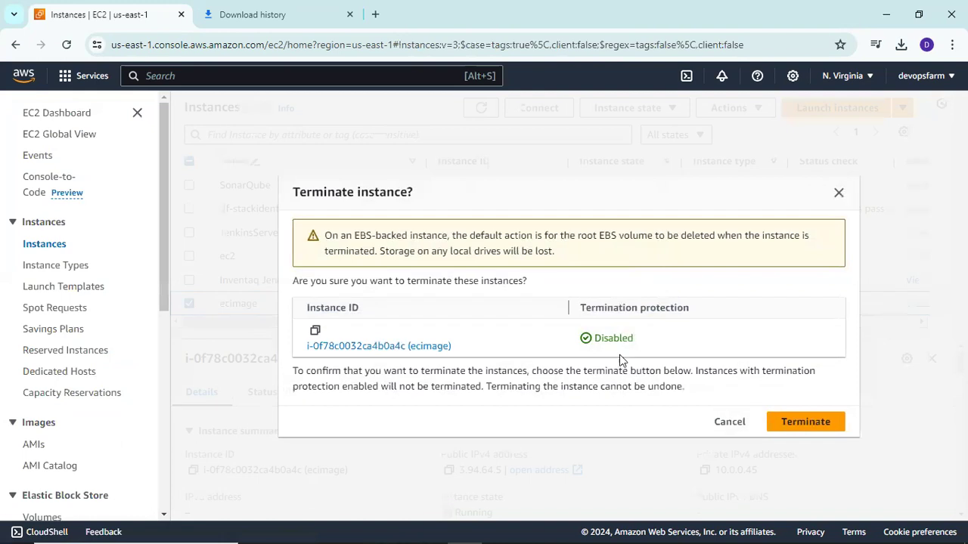
{"action": "left_click", "coordinate": [802, 421]}
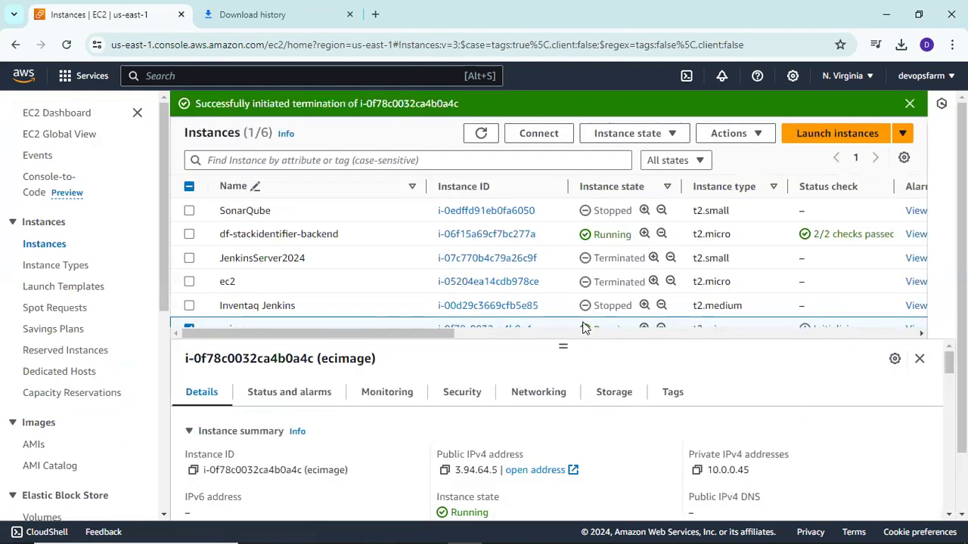
Step: Search the AWS services for vpc from the console home and open the list of your VPCs
{"action": "left_click", "coordinate": [24, 77]}
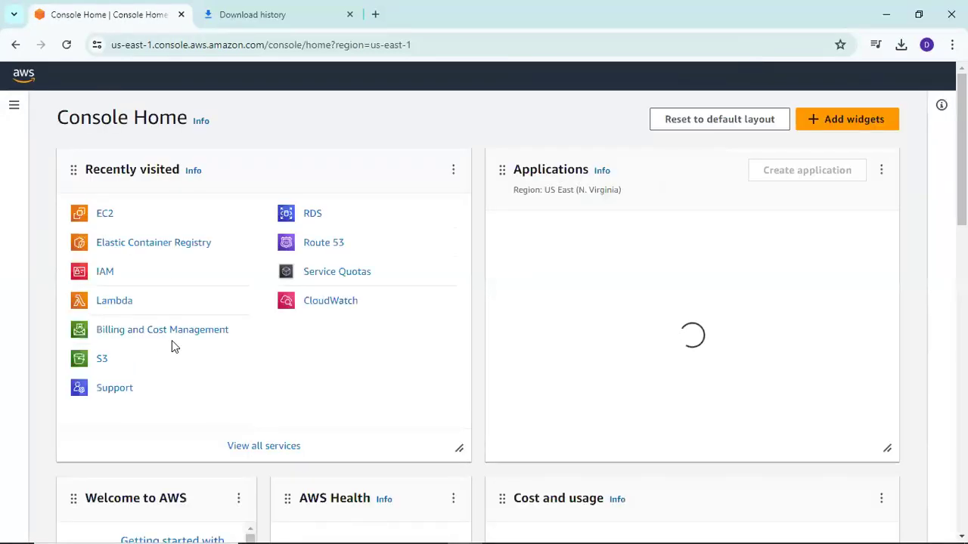
{"action": "left_click", "coordinate": [197, 76]}
{"action": "type", "text": "vp"}
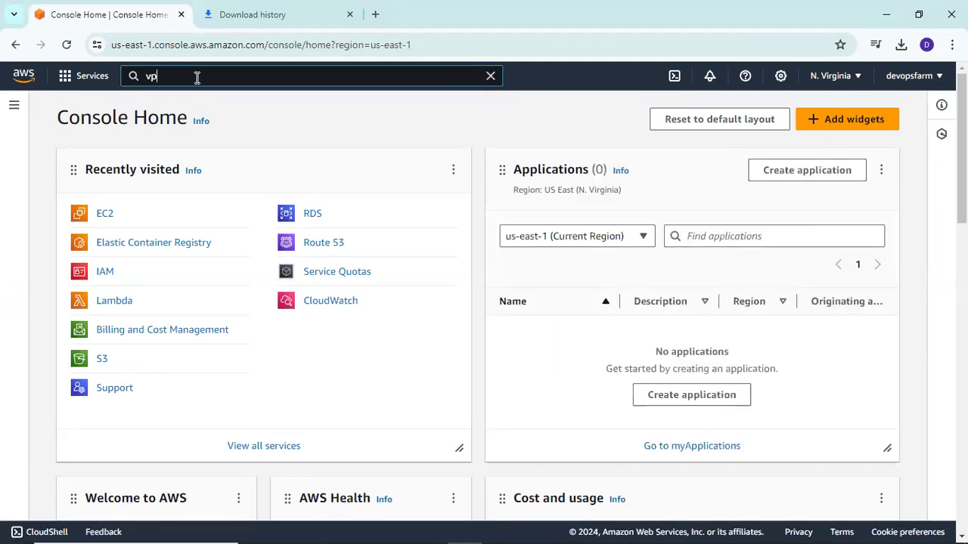
{"action": "type", "text": "c"}
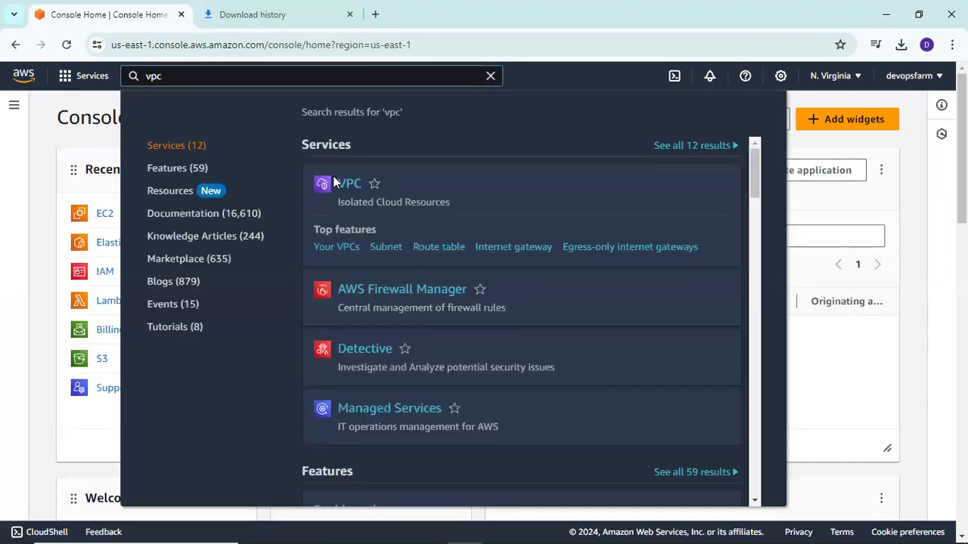
{"action": "left_click", "coordinate": [333, 176]}
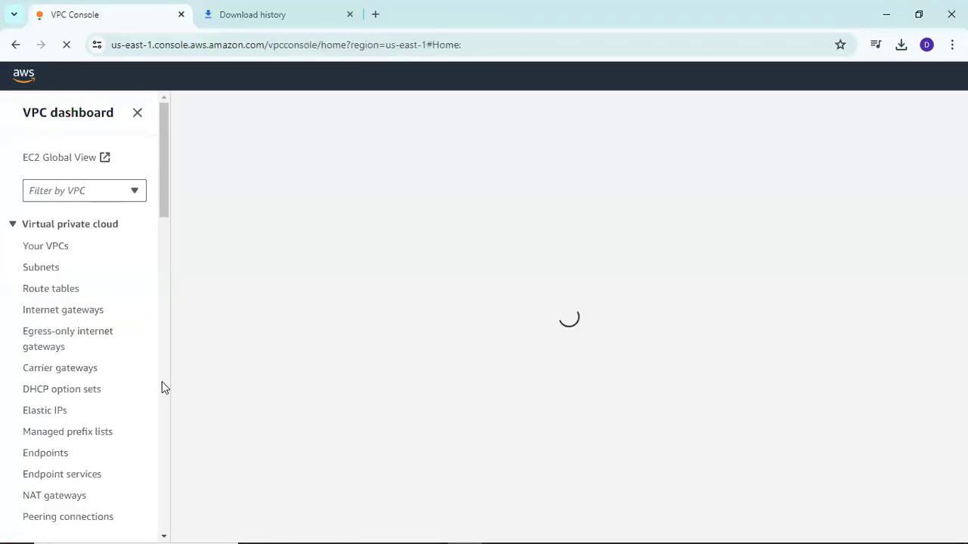
{"action": "left_click", "coordinate": [39, 247]}
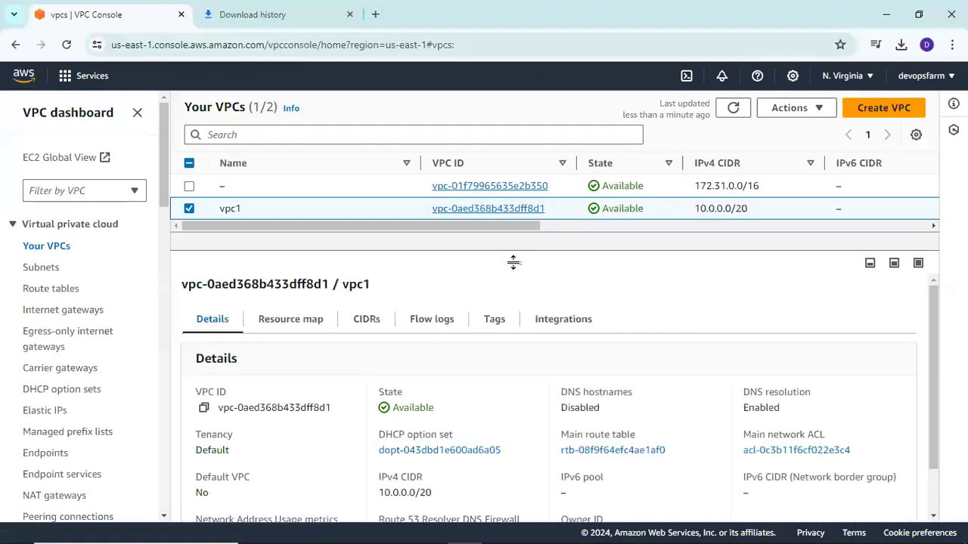
Step: Deselect vpc1 in the VPC list and enlarge the details pane below it slightly
{"action": "double_click", "coordinate": [189, 209]}
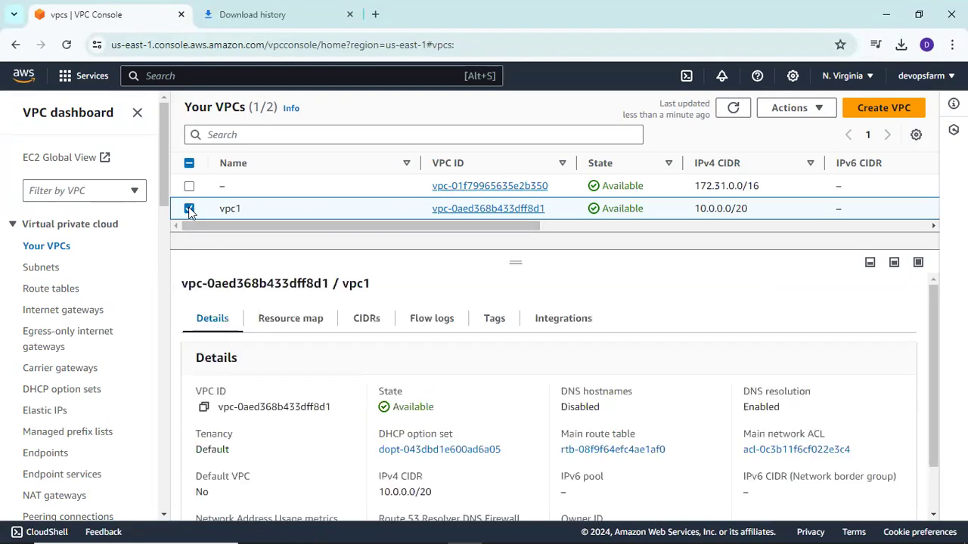
{"action": "left_click", "coordinate": [189, 209]}
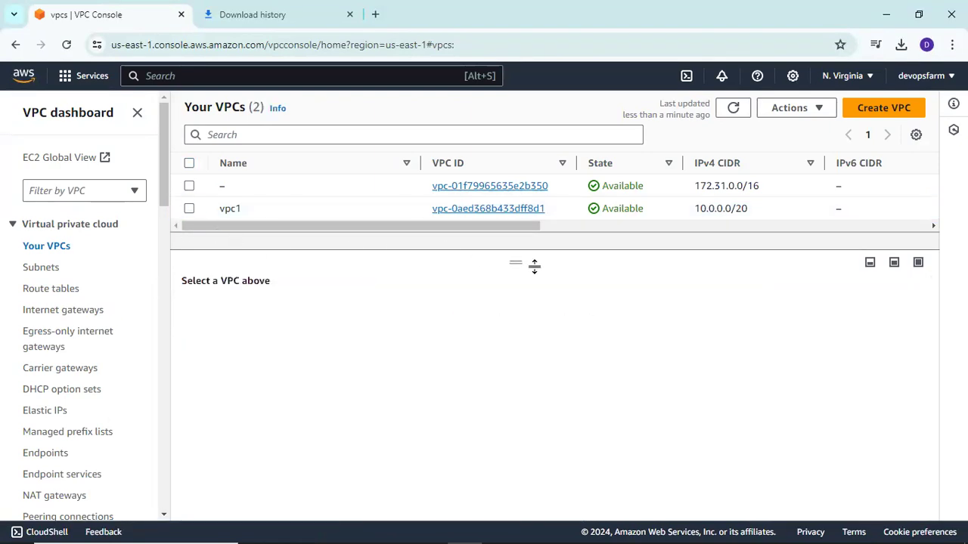
{"action": "mouse_move", "coordinate": [519, 260]}
{"action": "left_mouse_down"}
{"action": "mouse_move", "coordinate": [518, 286]}
{"action": "mouse_move", "coordinate": [517, 244]}
{"action": "left_mouse_up"}
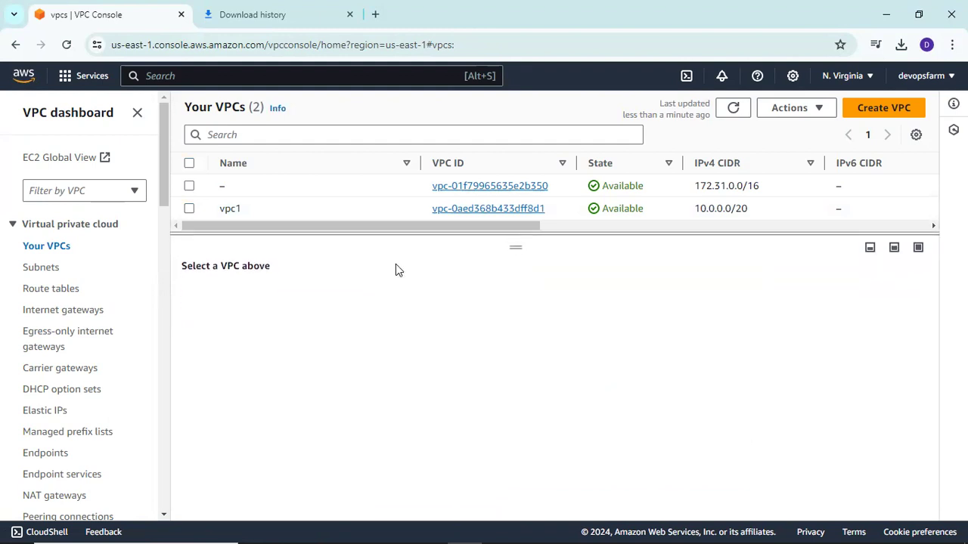
Step: Search the AWS services for ec2, open the EC2 service and show its instances list
{"action": "left_click", "coordinate": [168, 74]}
{"action": "type", "text": "e"}
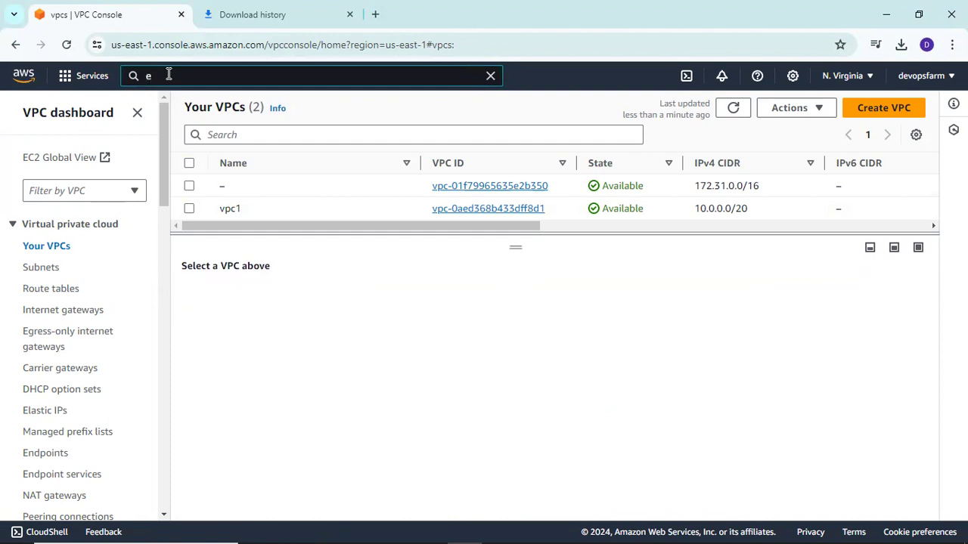
{"action": "type", "text": "c2"}
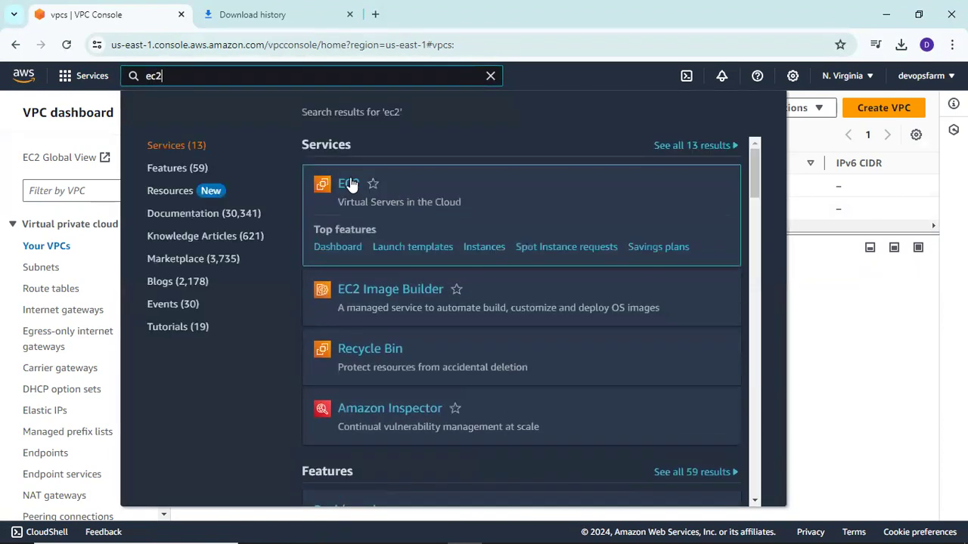
{"action": "left_click", "coordinate": [350, 184]}
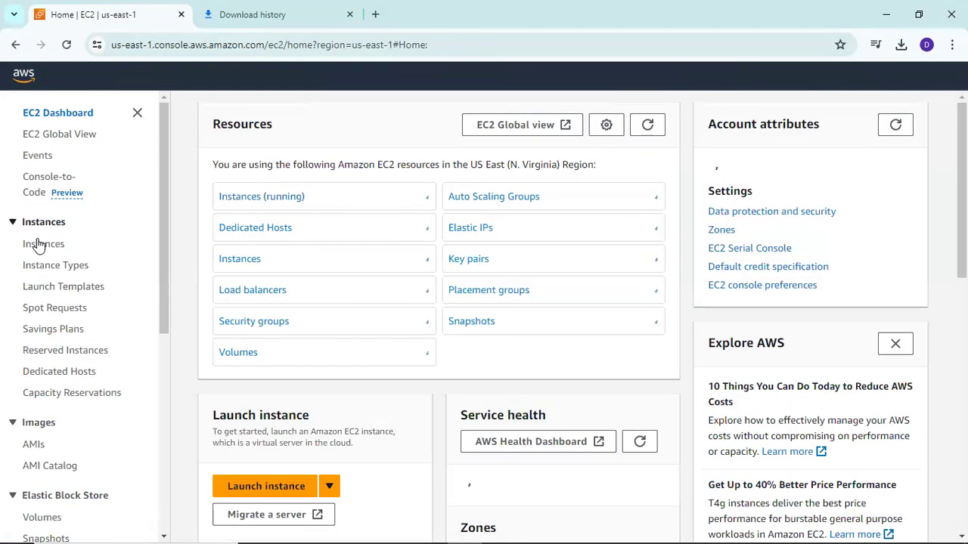
{"action": "left_click", "coordinate": [38, 245]}
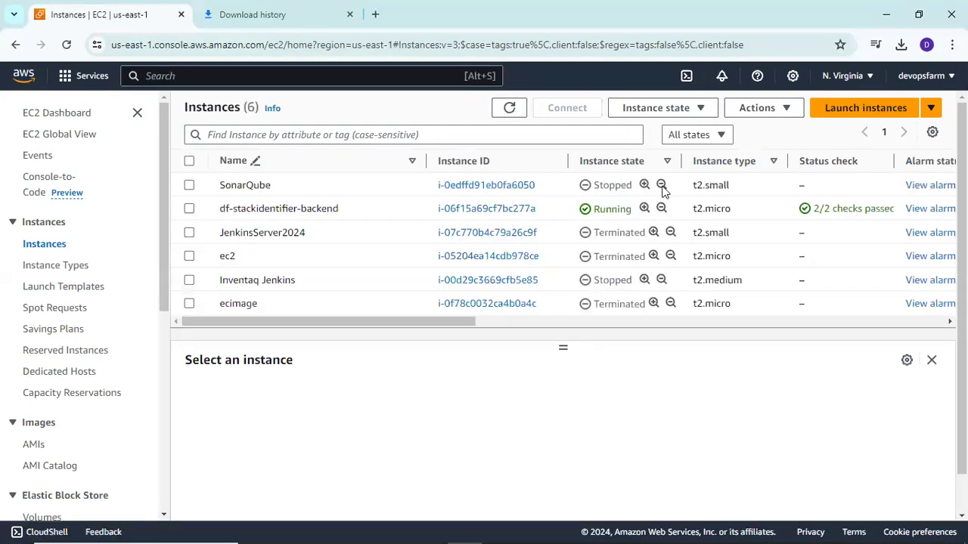
Step: Start launching a new instance named otherec2 with the Microsoft Windows Server 2022 Base image
{"action": "left_click", "coordinate": [859, 106]}
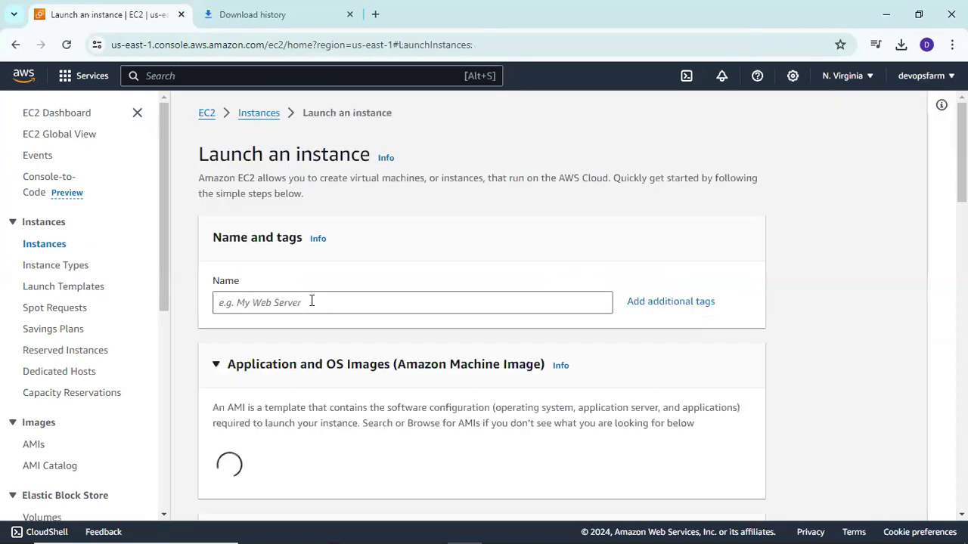
{"action": "left_click", "coordinate": [185, 304]}
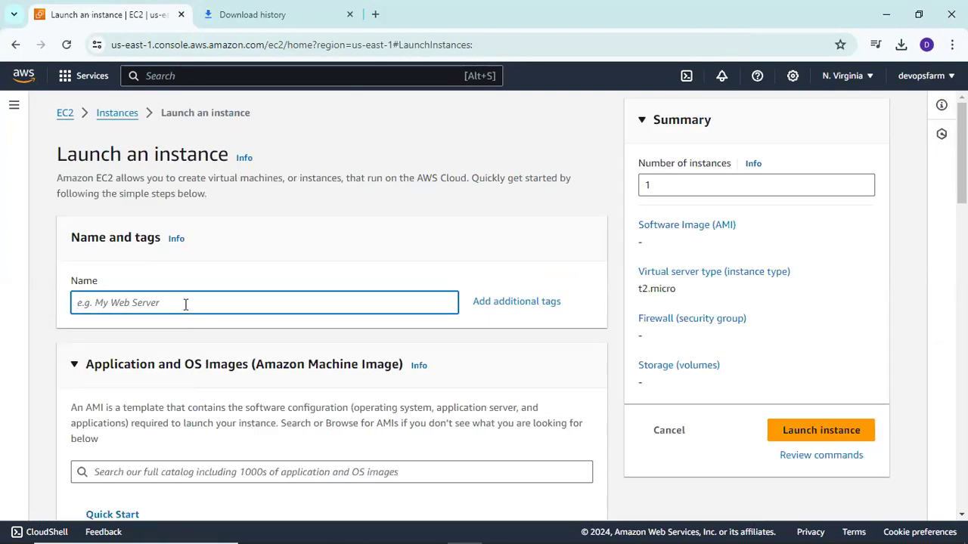
{"action": "type", "text": "othe"}
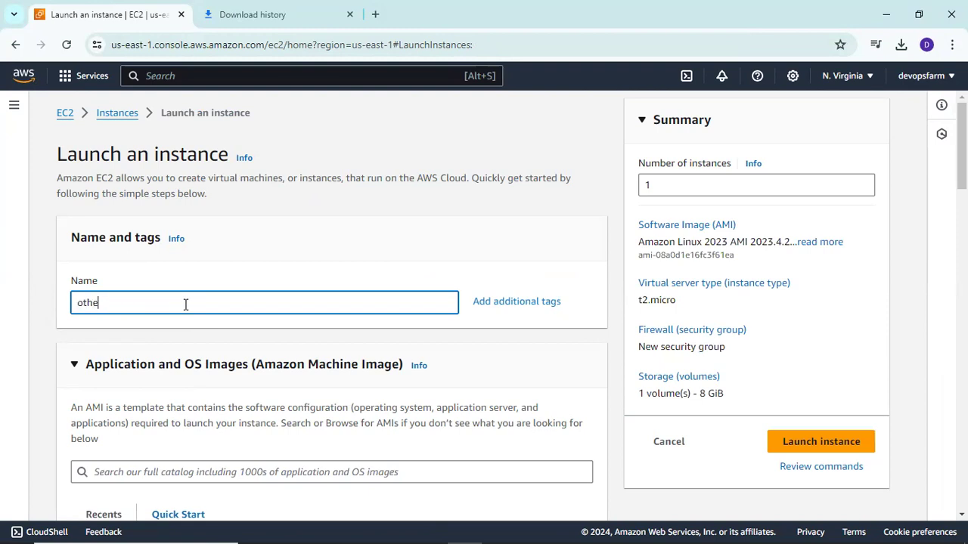
{"action": "type", "text": "rec2"}
{"action": "left_click", "coordinate": [214, 326]}
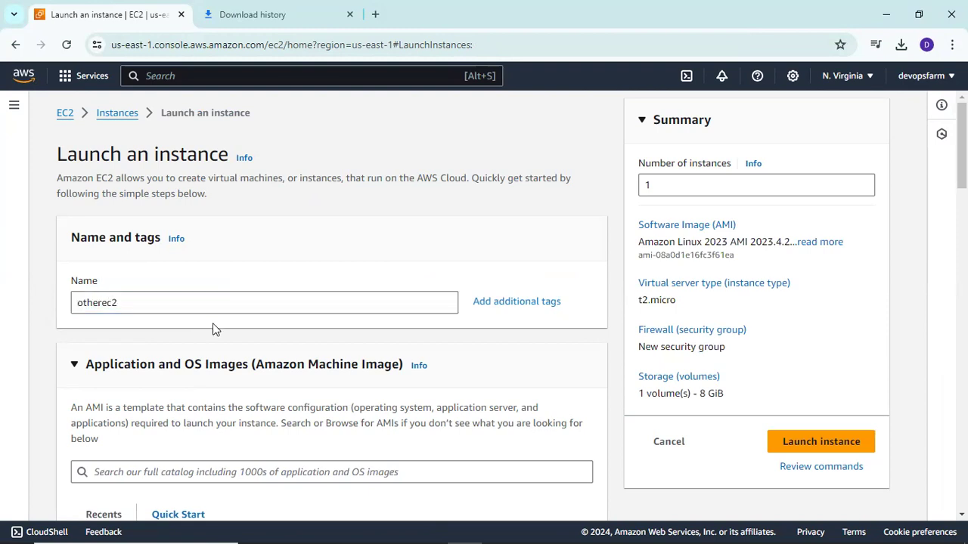
{"action": "scroll", "coordinate": [233, 335], "scroll_direction": "down", "scroll_amount": 4}
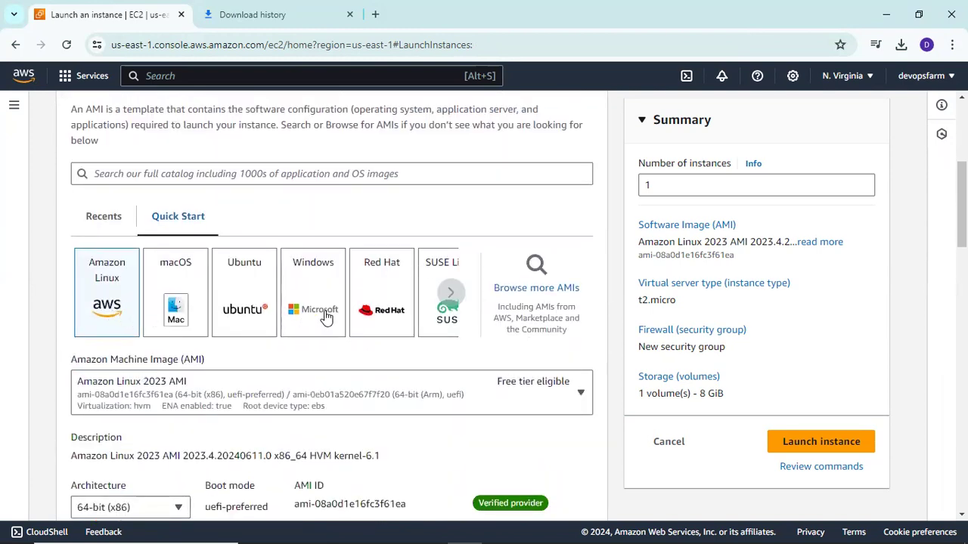
{"action": "left_click", "coordinate": [313, 326]}
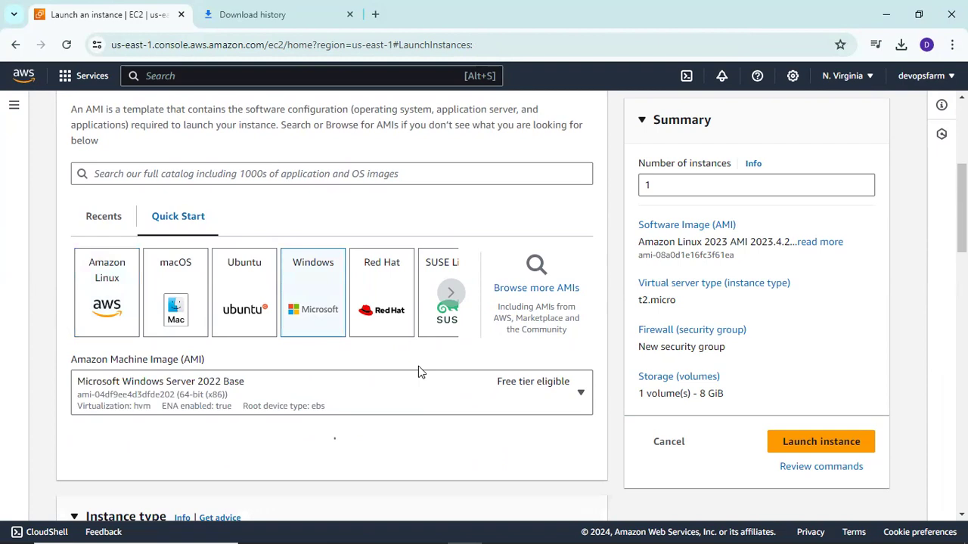
Step: Choose the existing ec2 key pair as the login key for the new instance
{"action": "scroll", "coordinate": [325, 396], "scroll_direction": "down", "scroll_amount": 5}
{"action": "scroll", "coordinate": [351, 401], "scroll_direction": "down", "scroll_amount": 5}
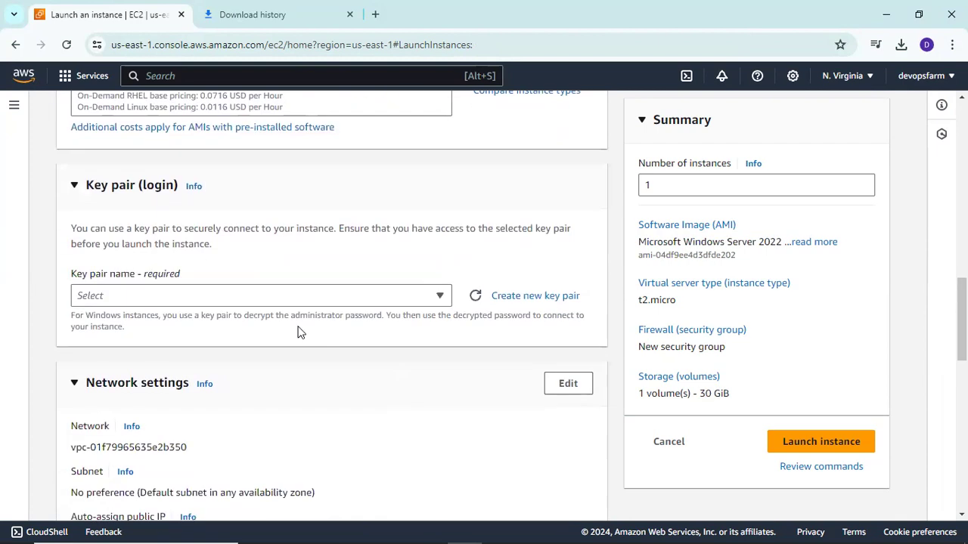
{"action": "left_click", "coordinate": [444, 215]}
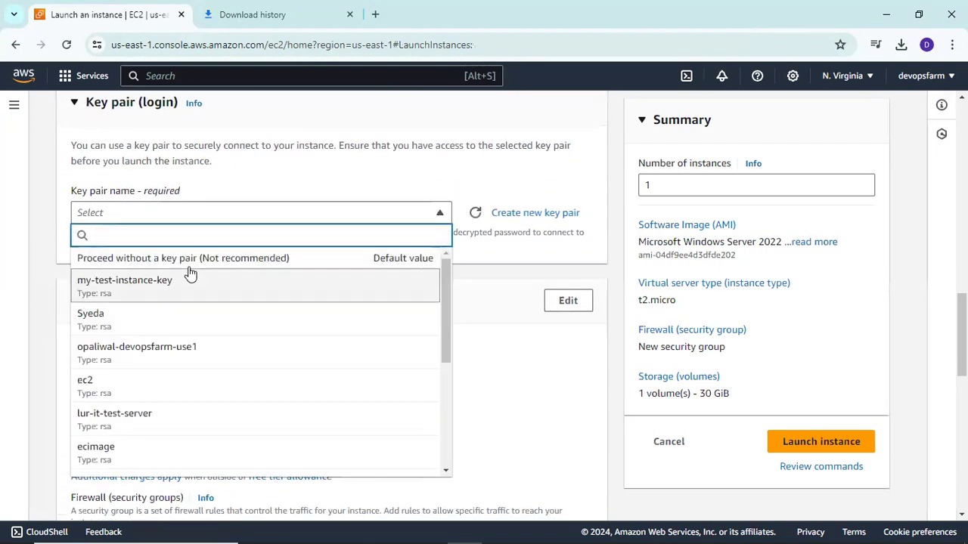
{"action": "left_click", "coordinate": [120, 387]}
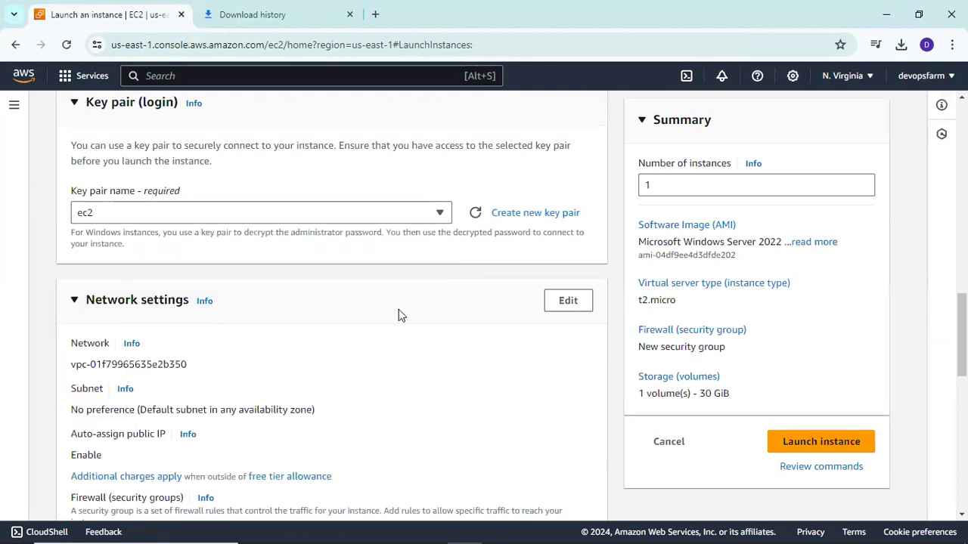
Step: Allow HTTPS and HTTP traffic from the internet in the new security group's rules
{"action": "scroll", "coordinate": [399, 309], "scroll_direction": "down", "scroll_amount": 3}
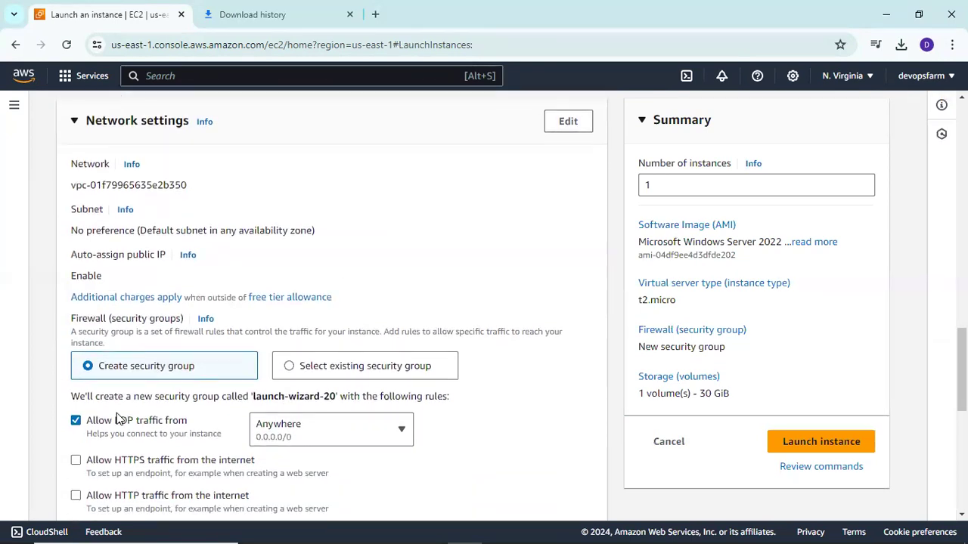
{"action": "scroll", "coordinate": [117, 418], "scroll_direction": "down", "scroll_amount": 2}
{"action": "left_click", "coordinate": [75, 312]}
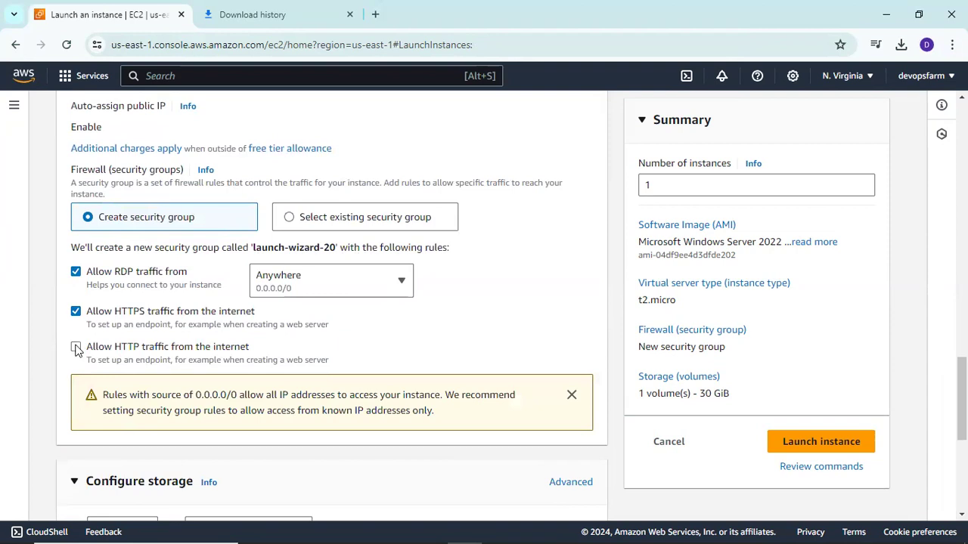
{"action": "left_click", "coordinate": [76, 347]}
{"action": "scroll", "coordinate": [517, 194], "scroll_direction": "up", "scroll_amount": 3}
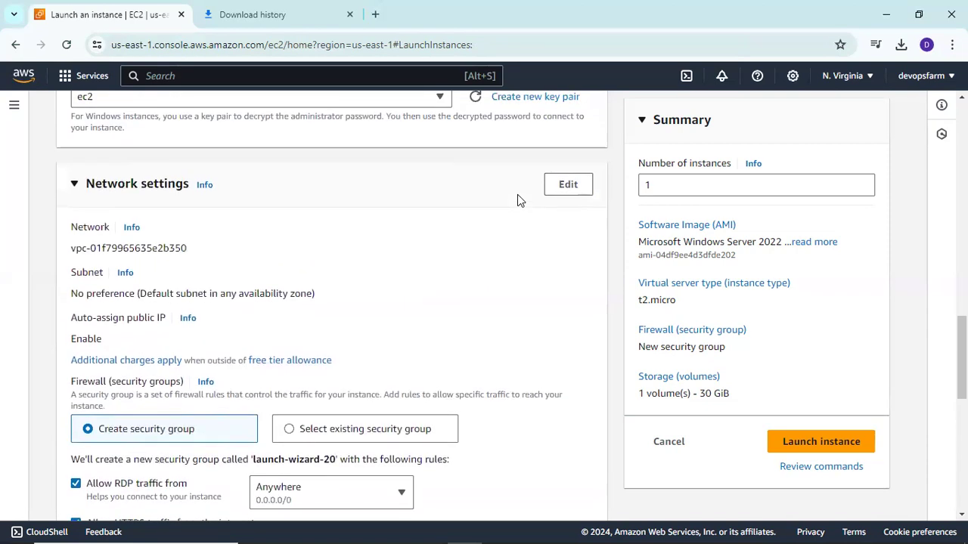
Step: Set the instance's network to vpc1 with auto-assign public IP enabled, and launch the instance
{"action": "left_click", "coordinate": [568, 184]}
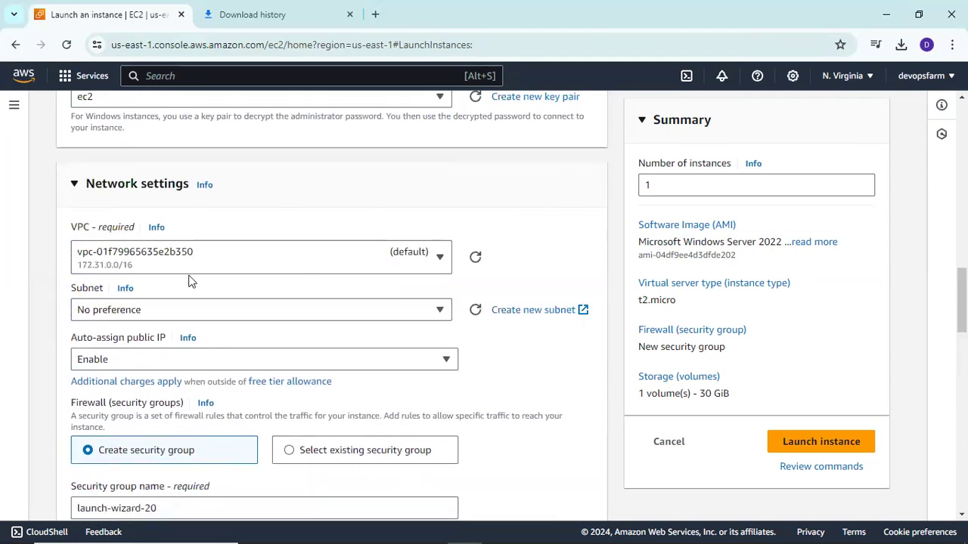
{"action": "left_click", "coordinate": [440, 259]}
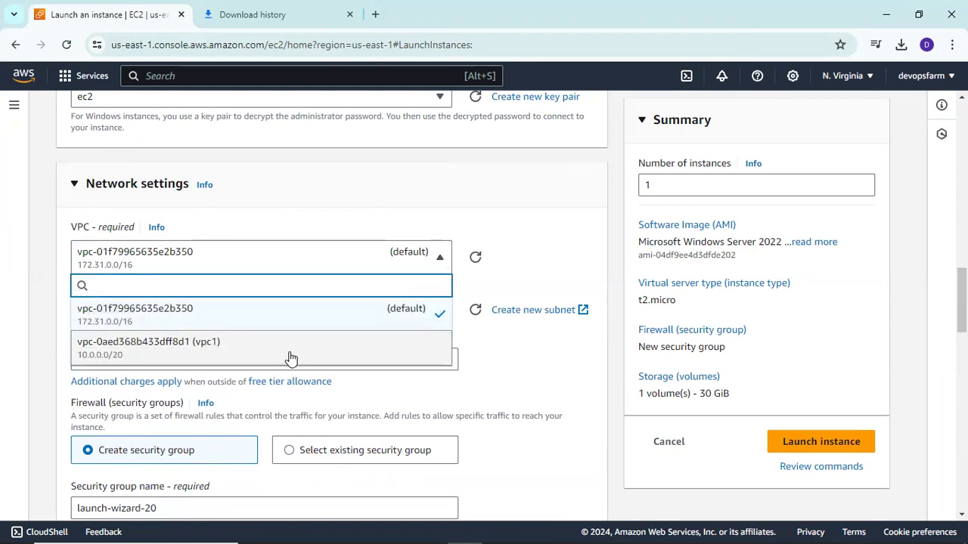
{"action": "left_click", "coordinate": [363, 359]}
{"action": "left_click", "coordinate": [124, 382]}
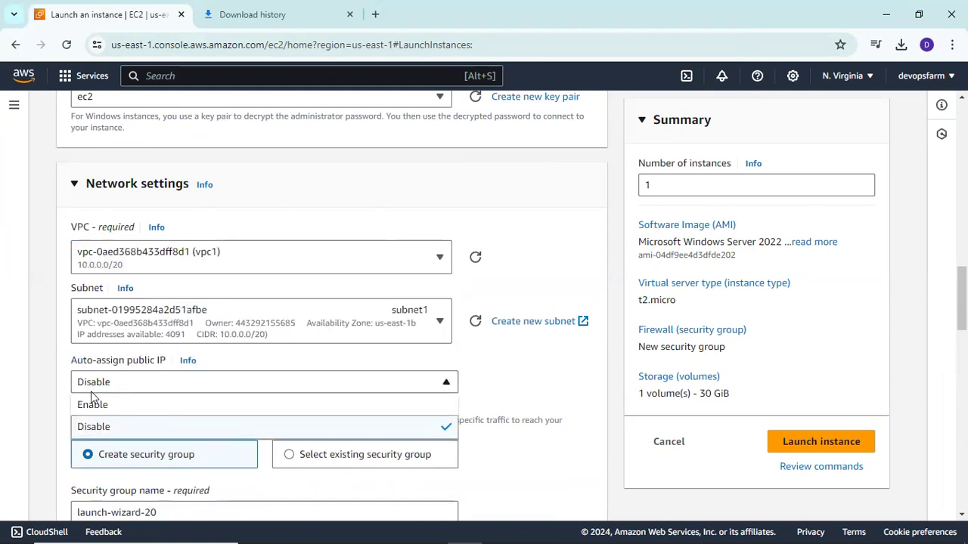
{"action": "left_click", "coordinate": [261, 404]}
{"action": "scroll", "coordinate": [551, 424], "scroll_direction": "down", "scroll_amount": 1}
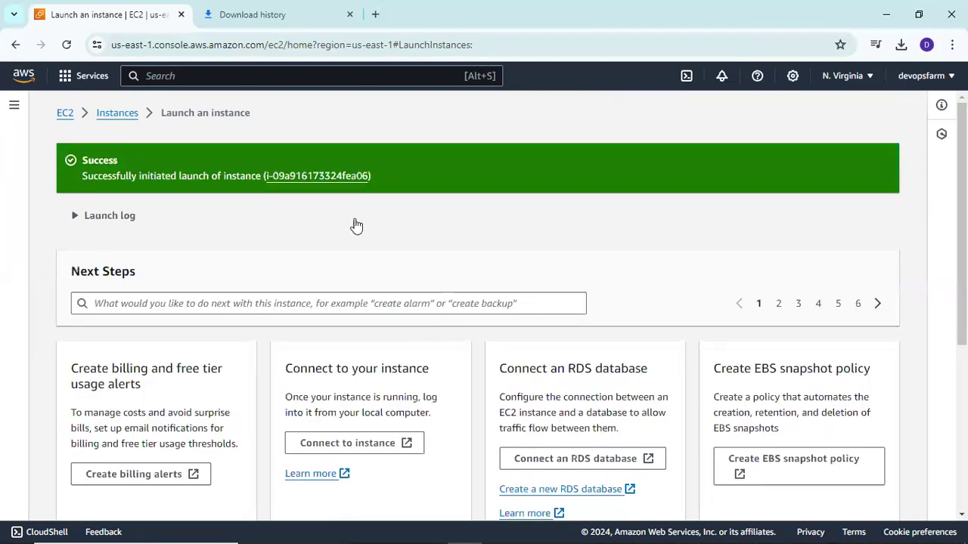
Step: Return to the instances list, enlarge its table area and refresh it to show otherec2
{"action": "left_click", "coordinate": [116, 114]}
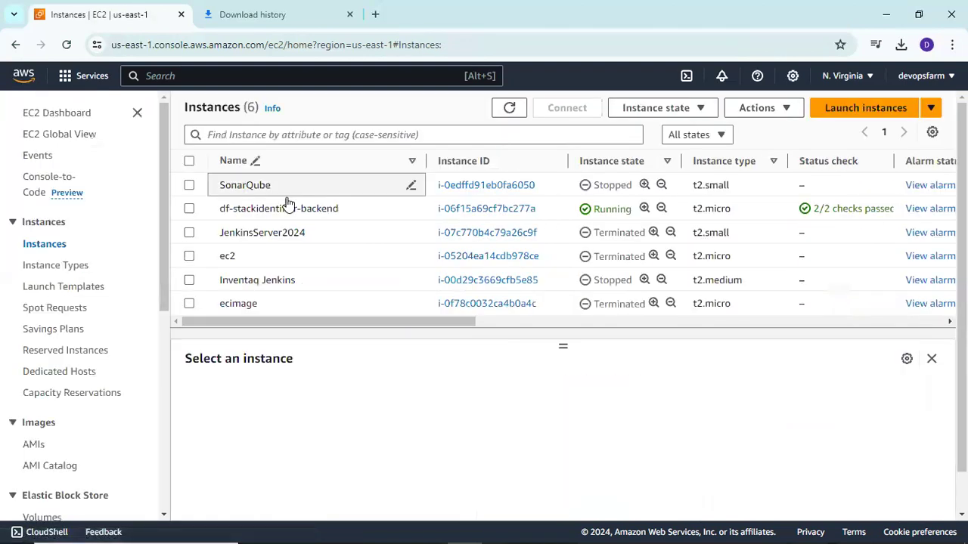
{"action": "left_click_drag", "start_coordinate": [563, 343], "coordinate": [562, 355]}
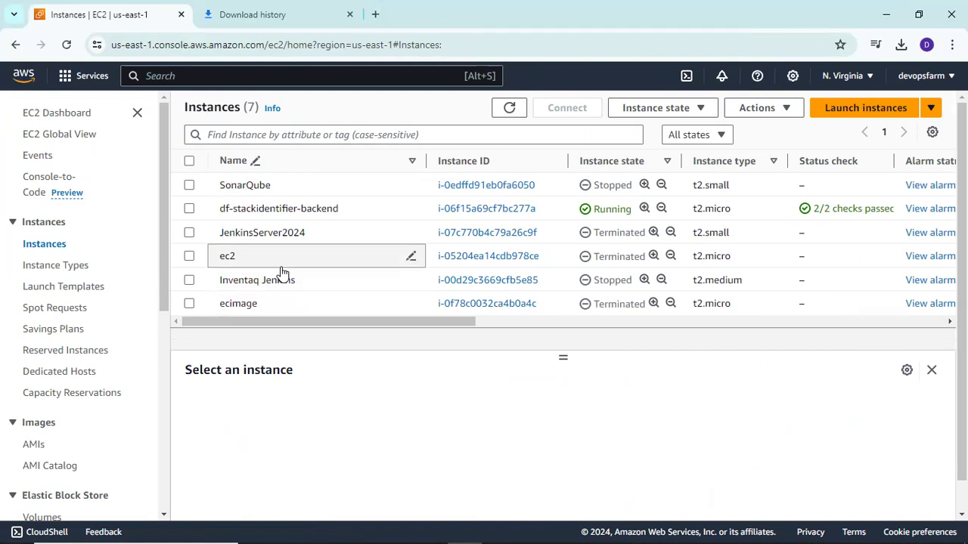
{"action": "left_click", "coordinate": [507, 111]}
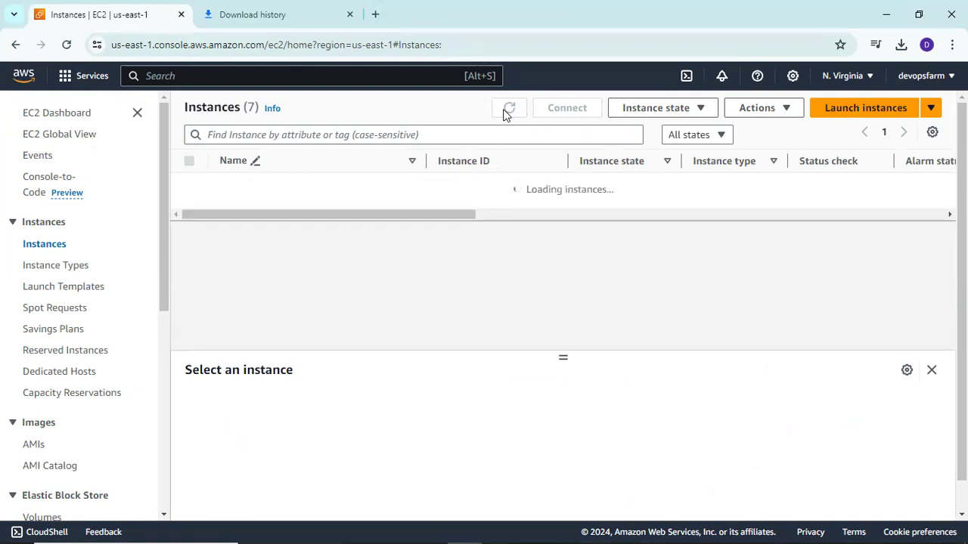
{"action": "mouse_move", "coordinate": [562, 355]}
{"action": "left_mouse_down"}
{"action": "mouse_move", "coordinate": [561, 382]}
{"action": "mouse_move", "coordinate": [565, 357]}
{"action": "left_mouse_up"}
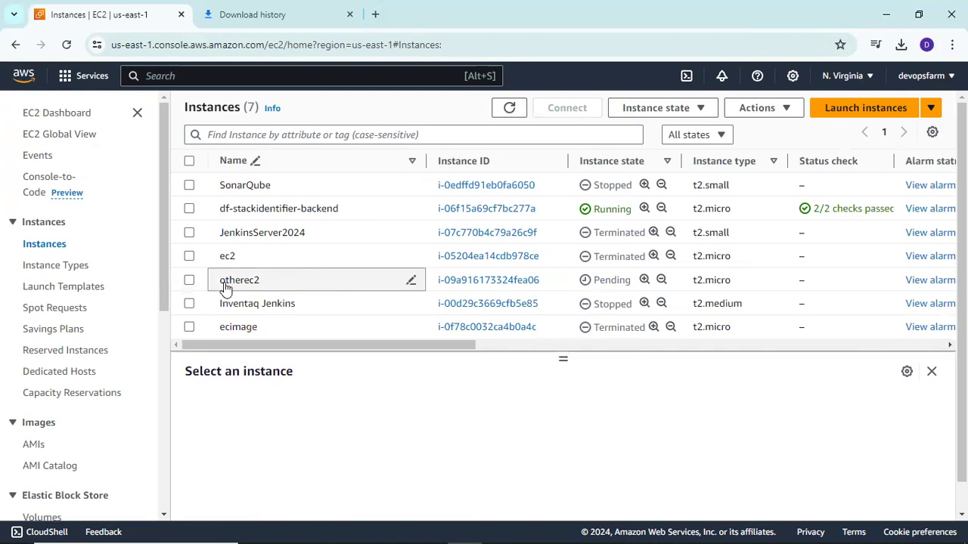
Step: Select the otherec2 instance and open its RDP client connection options
{"action": "left_click", "coordinate": [190, 280]}
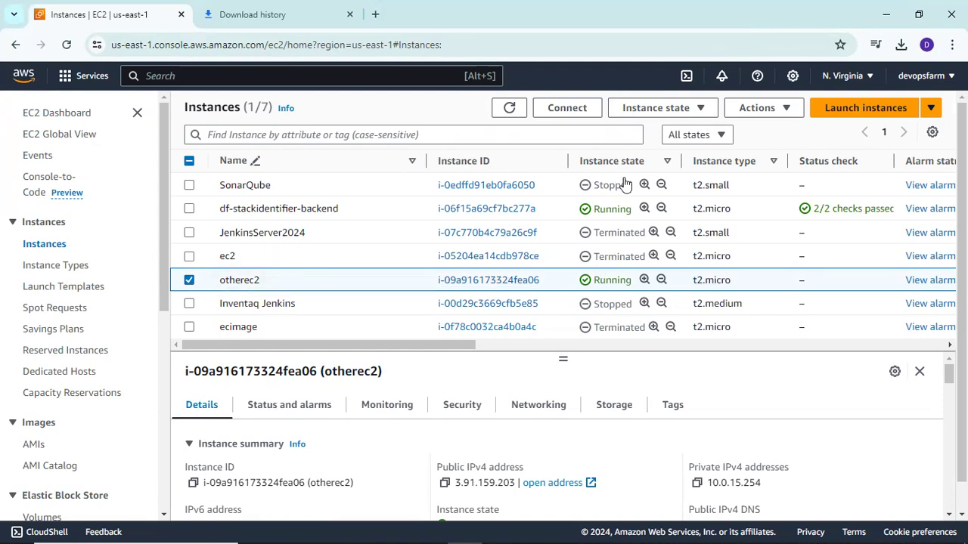
{"action": "left_click", "coordinate": [557, 112]}
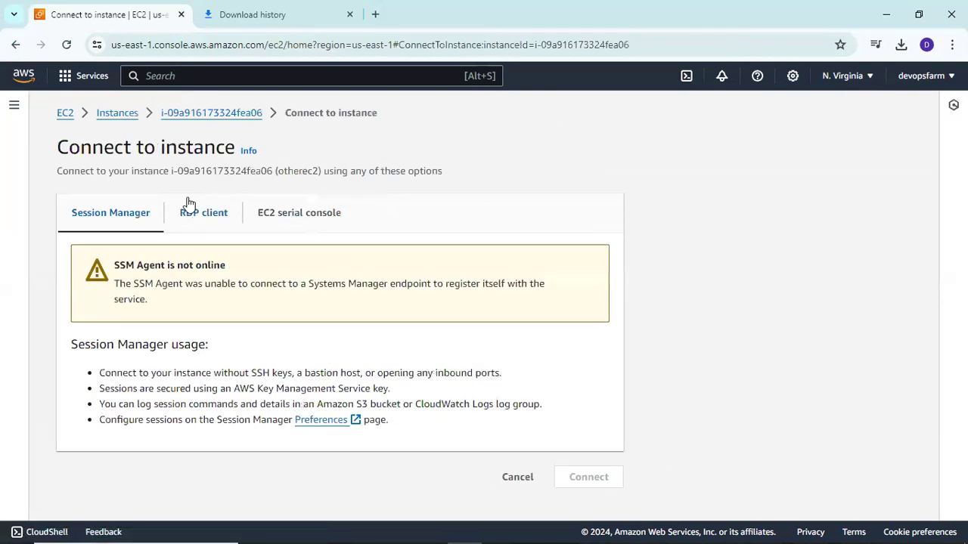
{"action": "left_click", "coordinate": [199, 214]}
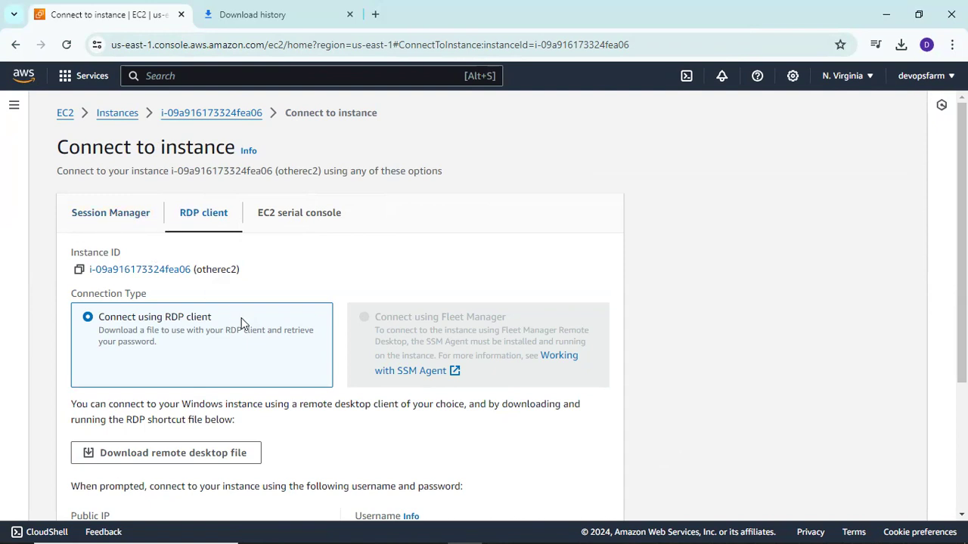
Step: Examine the RDP client connection details of otherec2, including the connection type, remote desktop file, public IP, username and password options
{"action": "scroll", "coordinate": [241, 318], "scroll_direction": "down", "scroll_amount": 1}
{"action": "scroll", "coordinate": [364, 371], "scroll_direction": "down", "scroll_amount": 2}
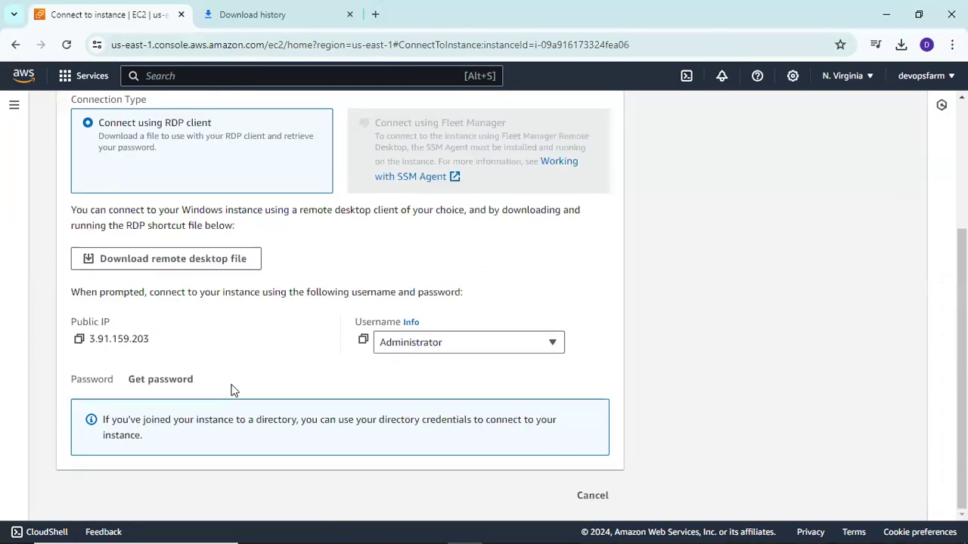
{"action": "scroll", "coordinate": [253, 367], "scroll_direction": "up", "scroll_amount": 1}
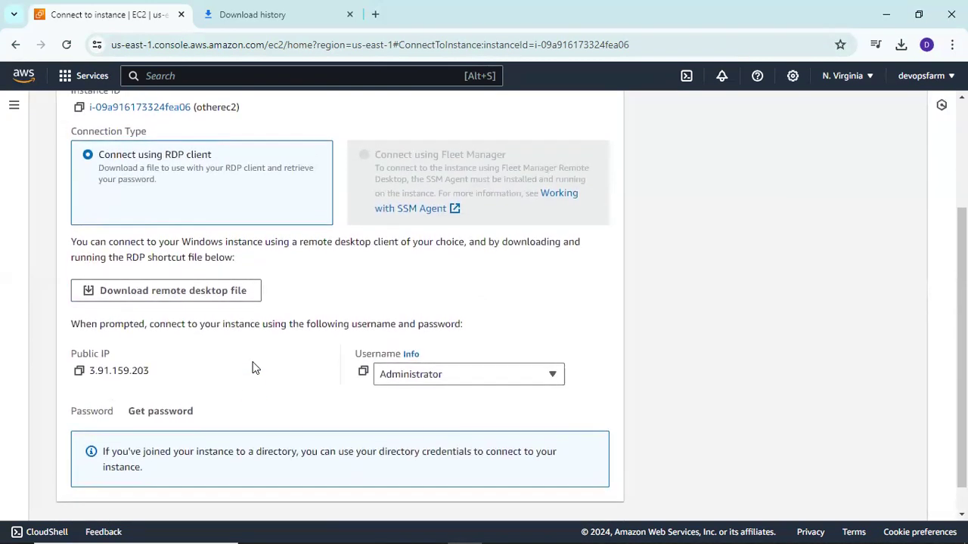
{"action": "scroll", "coordinate": [297, 326], "scroll_direction": "up", "scroll_amount": 1}
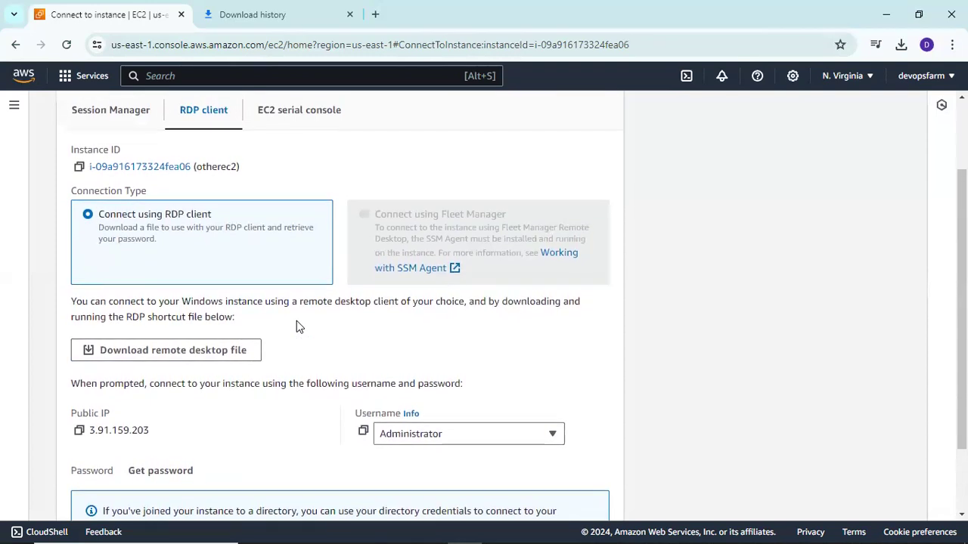
{"action": "scroll", "coordinate": [297, 326], "scroll_direction": "down", "scroll_amount": 2}
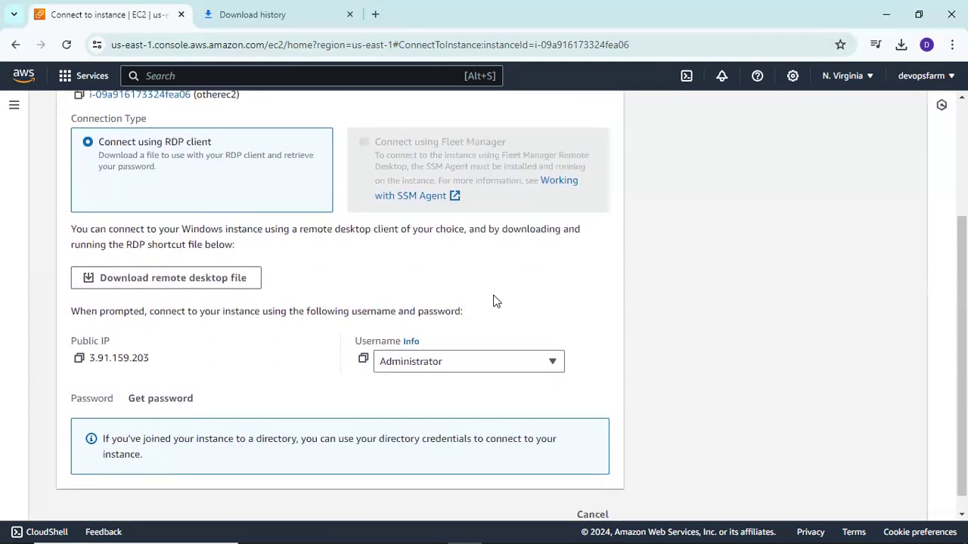
{"action": "scroll", "coordinate": [482, 310], "scroll_direction": "up", "scroll_amount": 1}
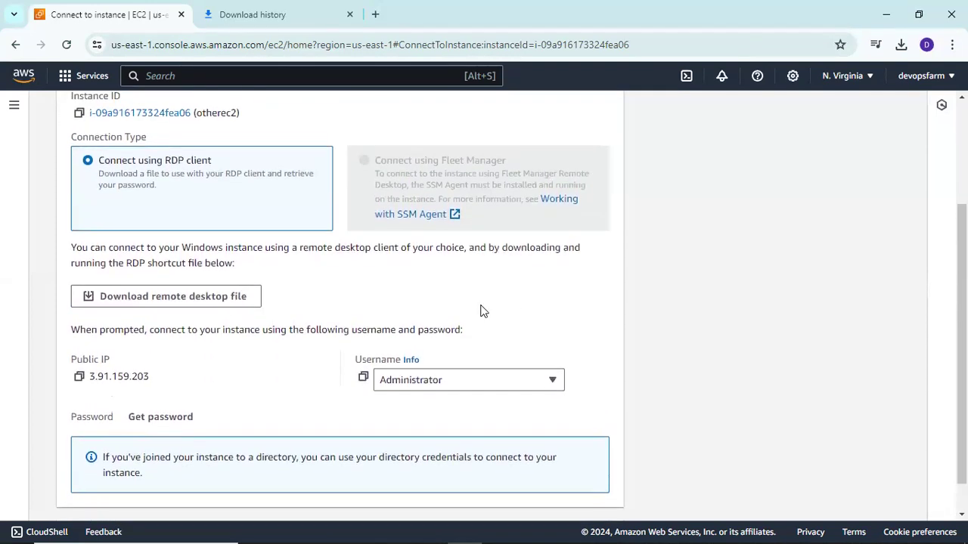
{"action": "scroll", "coordinate": [479, 309], "scroll_direction": "down", "scroll_amount": 1}
{"action": "scroll", "coordinate": [279, 334], "scroll_direction": "up", "scroll_amount": 3}
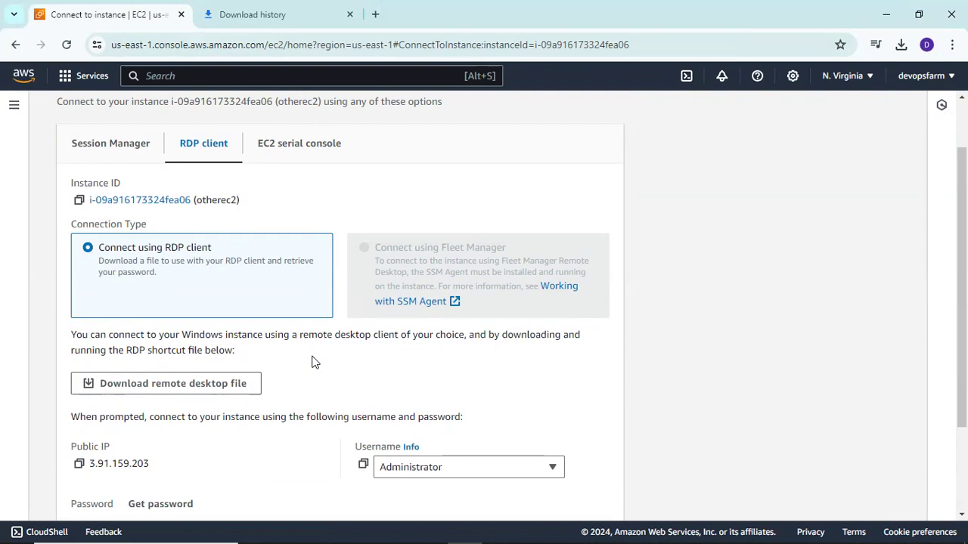
{"action": "scroll", "coordinate": [244, 368], "scroll_direction": "down", "scroll_amount": 2}
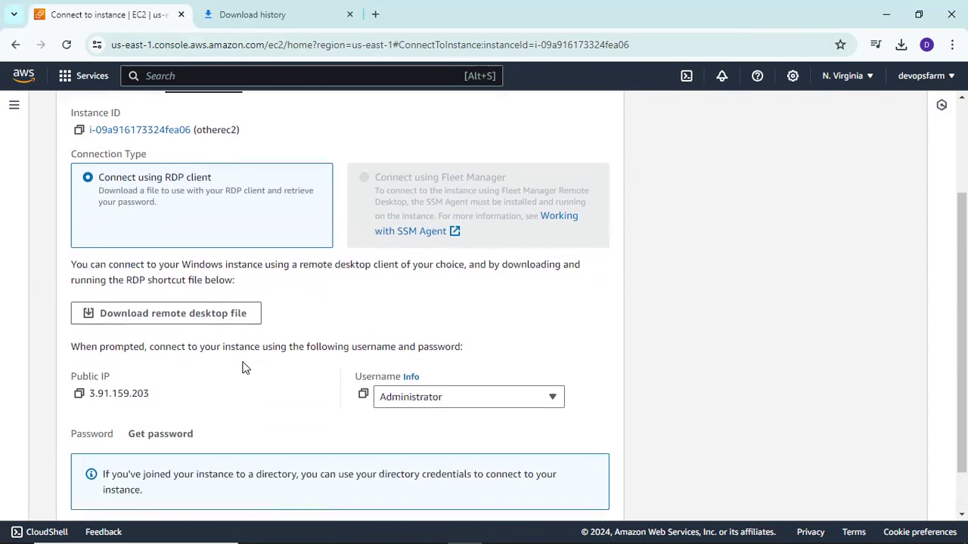
{"action": "scroll", "coordinate": [419, 290], "scroll_direction": "up", "scroll_amount": 2}
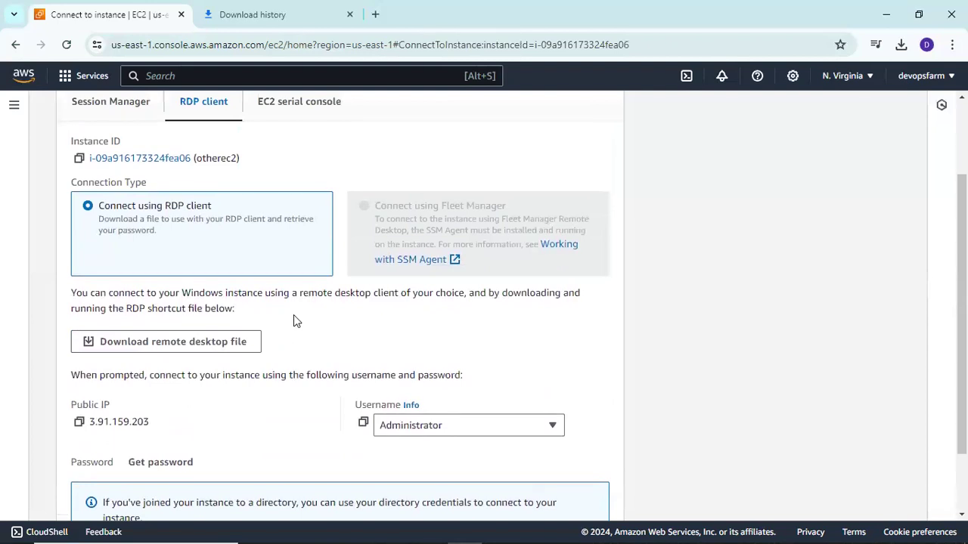
{"action": "scroll", "coordinate": [294, 314], "scroll_direction": "down", "scroll_amount": 1}
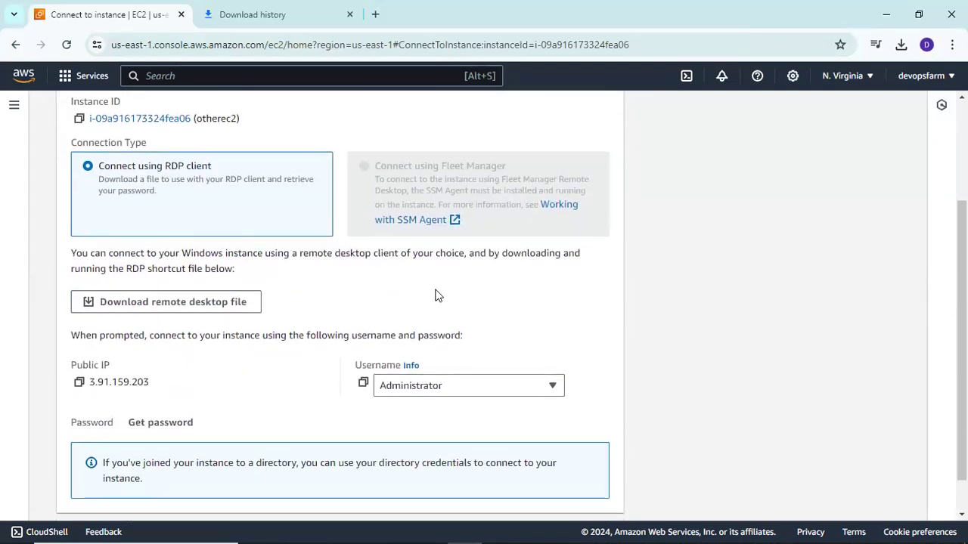
{"action": "scroll", "coordinate": [397, 327], "scroll_direction": "up", "scroll_amount": 2}
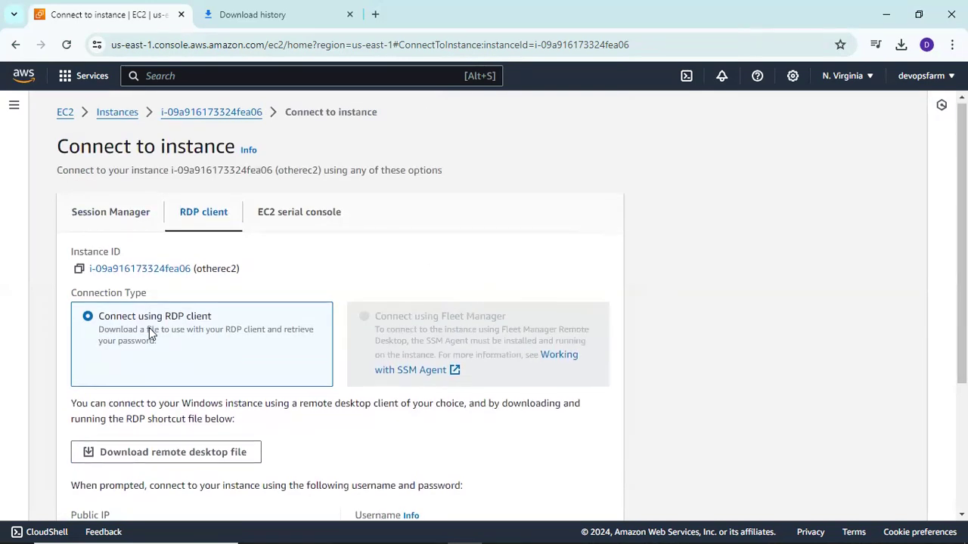
Step: Download the remote desktop file for the otherec2 instance
{"action": "scroll", "coordinate": [149, 327], "scroll_direction": "down", "scroll_amount": 2}
{"action": "left_click", "coordinate": [171, 293]}
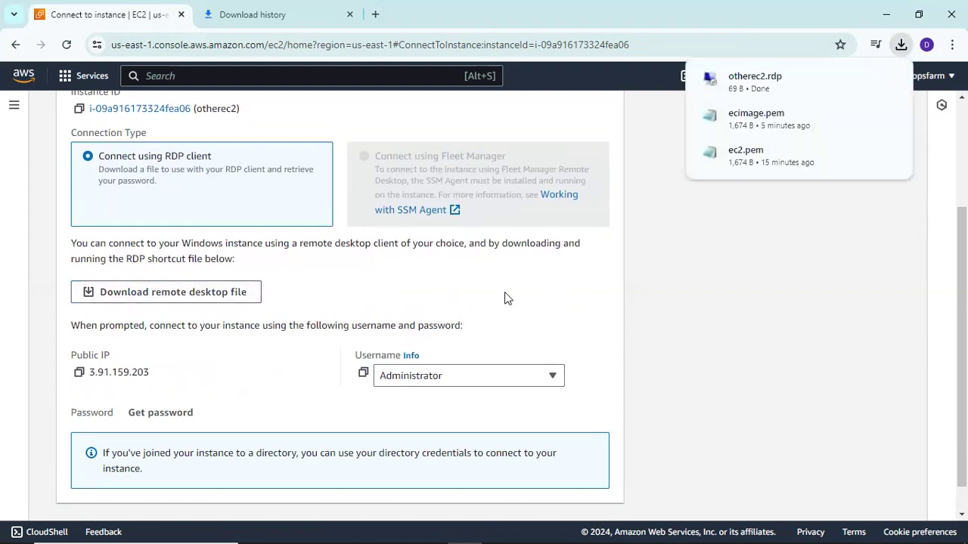
Step: Try to decrypt the Windows password of otherec2 without supplying a private key
{"action": "scroll", "coordinate": [227, 340], "scroll_direction": "down", "scroll_amount": 1}
{"action": "left_click", "coordinate": [159, 379]}
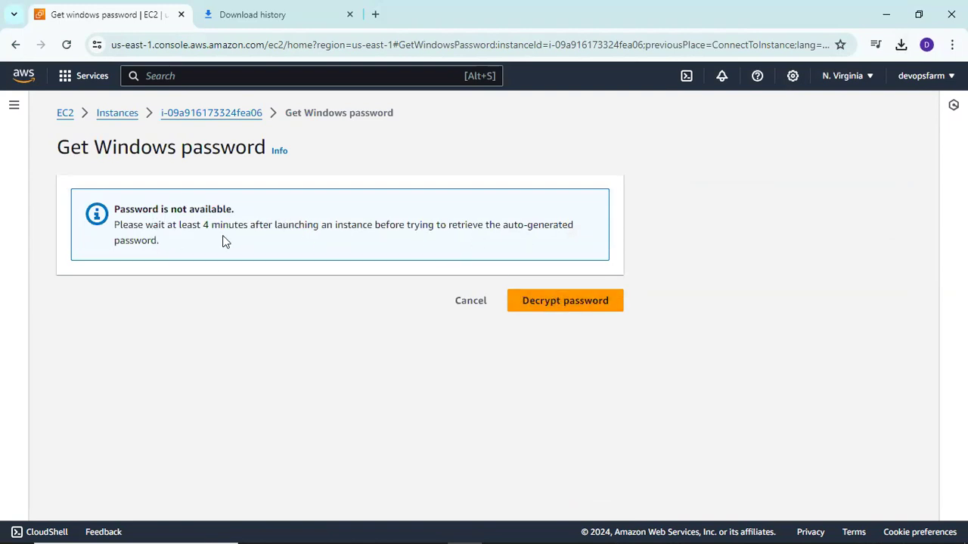
{"action": "left_click", "coordinate": [564, 302]}
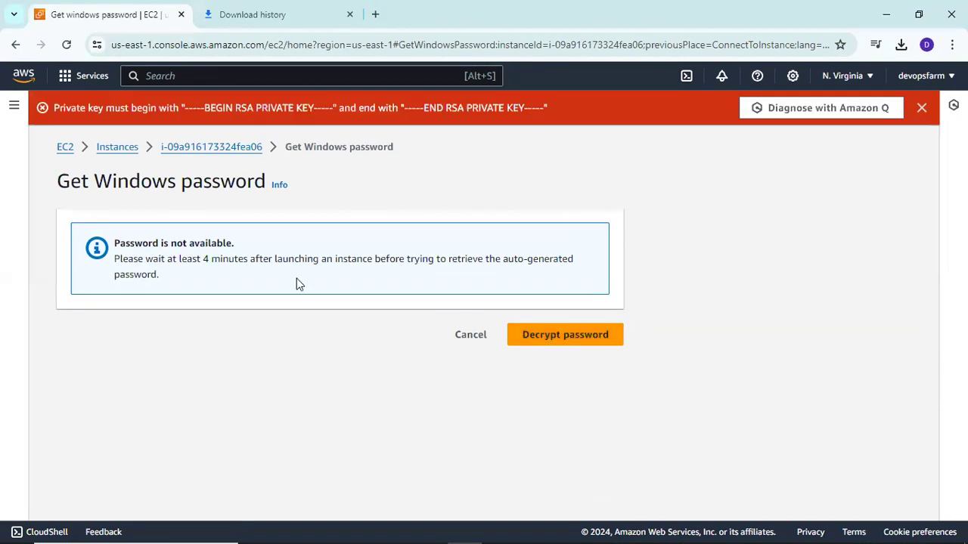
Step: Reopen the RDP client connection options of otherec2 from the instances list and request its Windows password again
{"action": "left_click", "coordinate": [121, 151]}
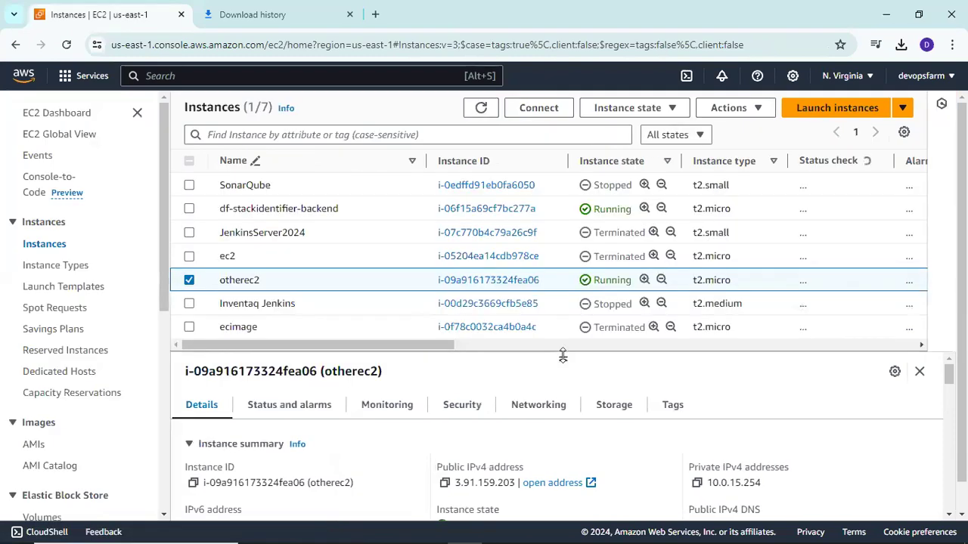
{"action": "left_click", "coordinate": [543, 109]}
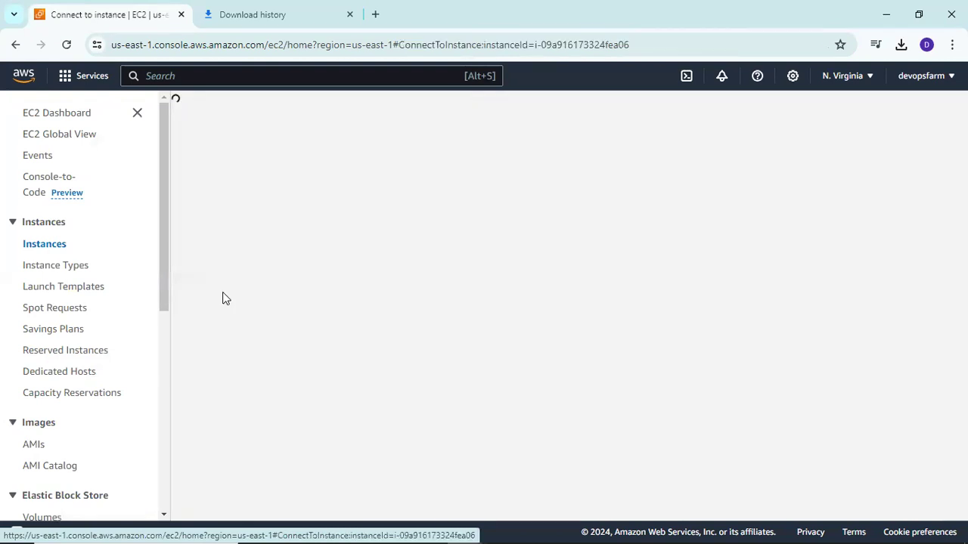
{"action": "left_click", "coordinate": [204, 214]}
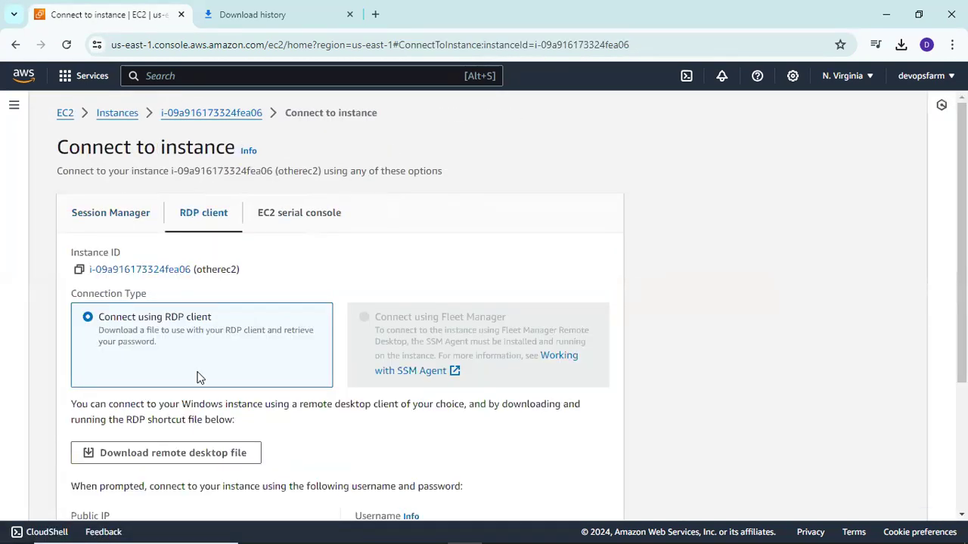
{"action": "scroll", "coordinate": [199, 378], "scroll_direction": "down", "scroll_amount": 3}
{"action": "left_click", "coordinate": [172, 384]}
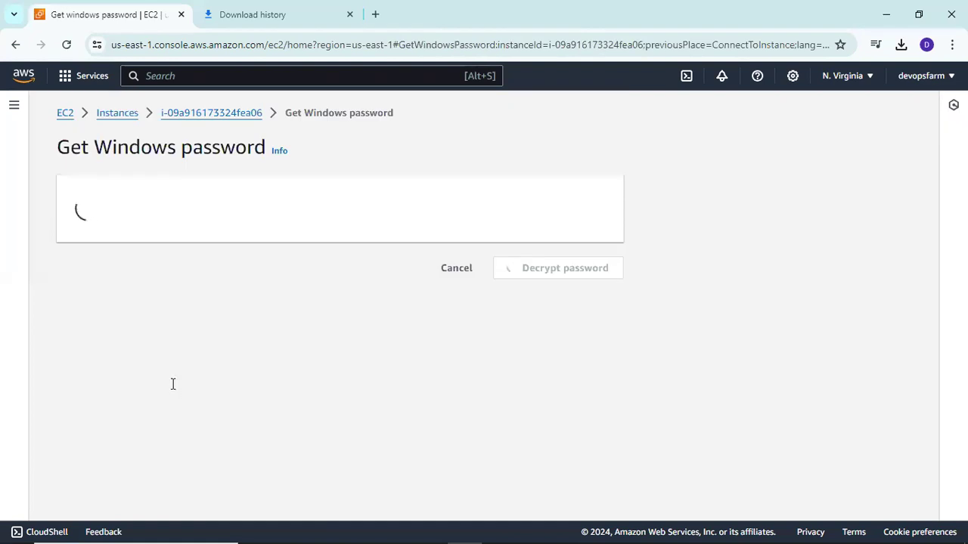
Step: Upload the ec2 PEM file from Downloads as the private key and decrypt the Windows administrator password
{"action": "scroll", "coordinate": [329, 339], "scroll_direction": "down", "scroll_amount": 2}
{"action": "left_click", "coordinate": [146, 293]}
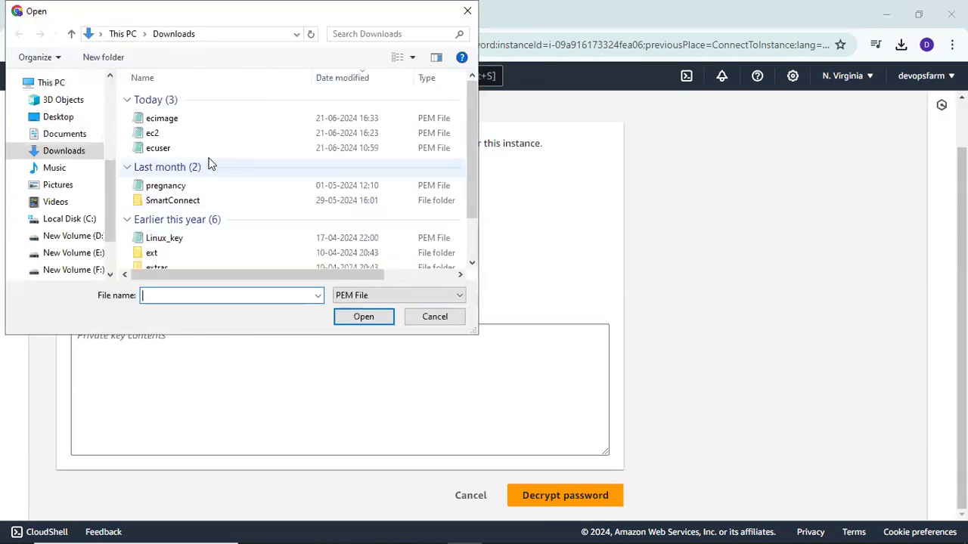
{"action": "left_click", "coordinate": [163, 134]}
{"action": "left_click", "coordinate": [366, 317]}
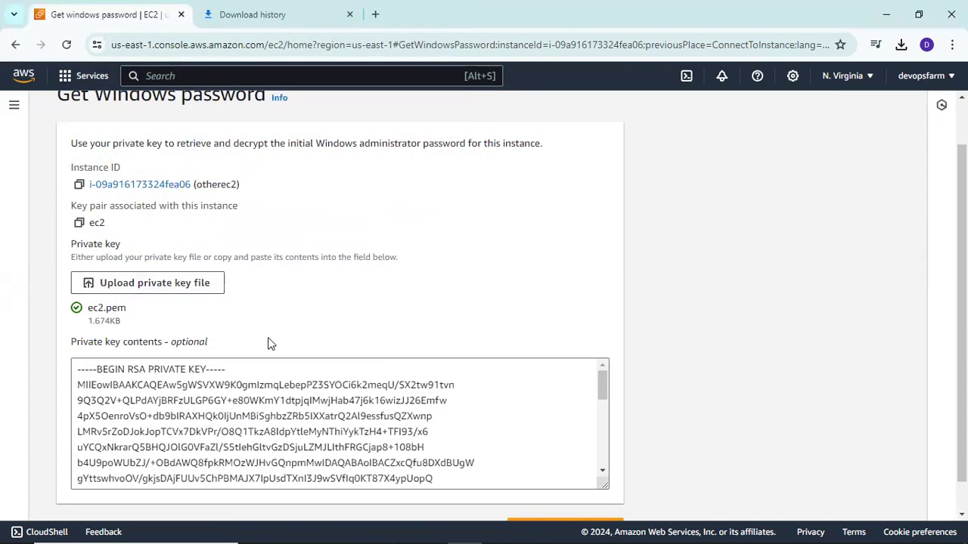
{"action": "scroll", "coordinate": [522, 431], "scroll_direction": "down", "scroll_amount": 5}
{"action": "left_click", "coordinate": [563, 495]}
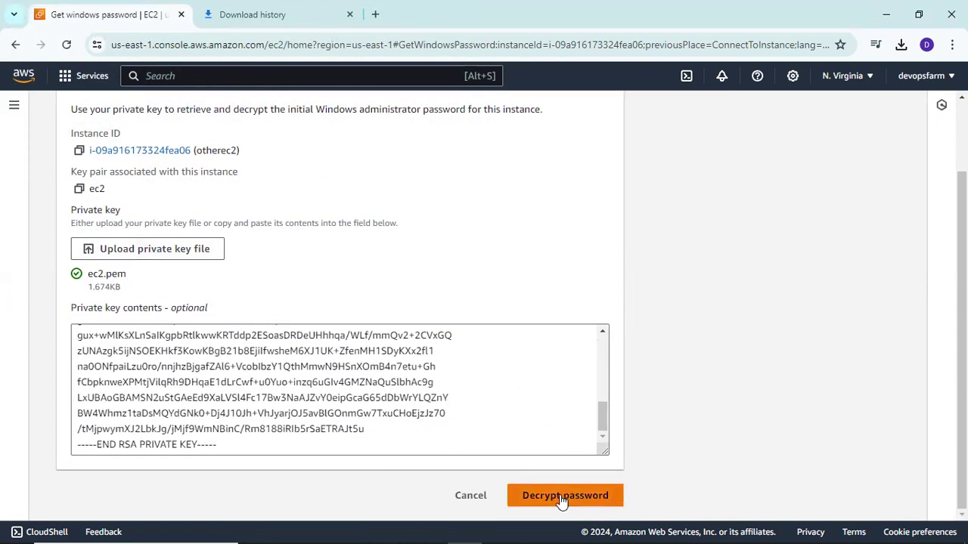
Step: Copy the decrypted administrator password from the RDP client connection details
{"action": "scroll", "coordinate": [119, 398], "scroll_direction": "down", "scroll_amount": 1}
{"action": "scroll", "coordinate": [118, 398], "scroll_direction": "down", "scroll_amount": 1}
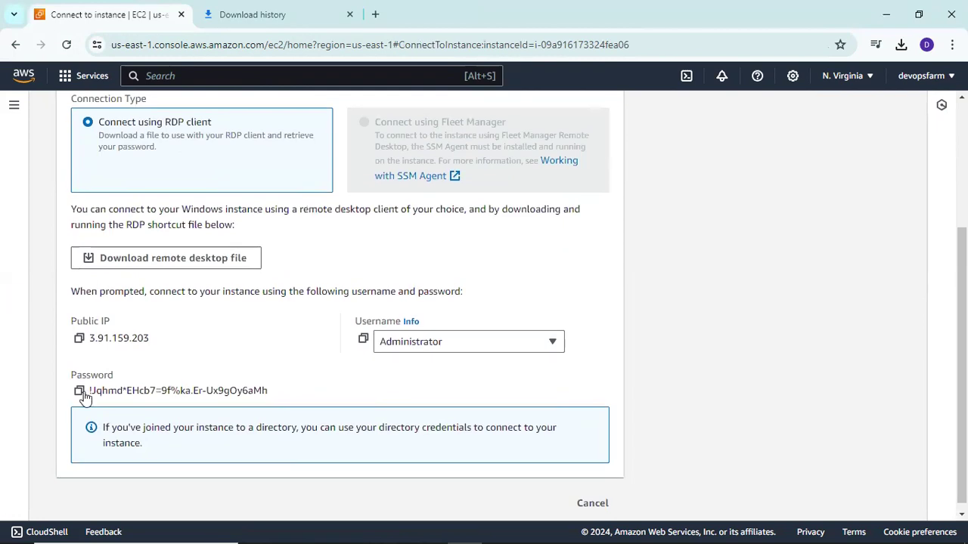
{"action": "left_click", "coordinate": [79, 390]}
Step: Open otherec2.rdp from the download history and connect to the instance, entering the copied administrator password and accepting the certificate warning
{"action": "scroll", "coordinate": [341, 378], "scroll_direction": "up", "scroll_amount": 3}
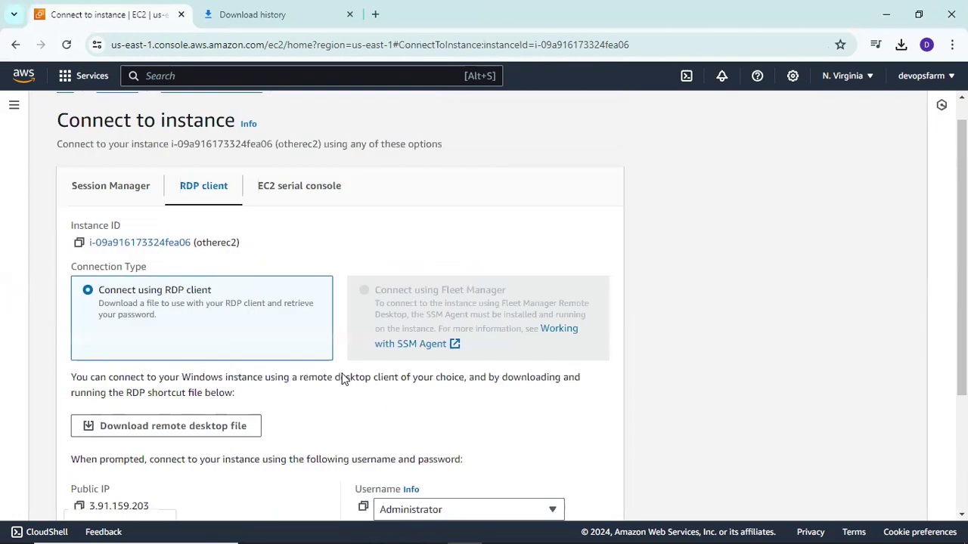
{"action": "key", "text": "ctrl+Tab"}
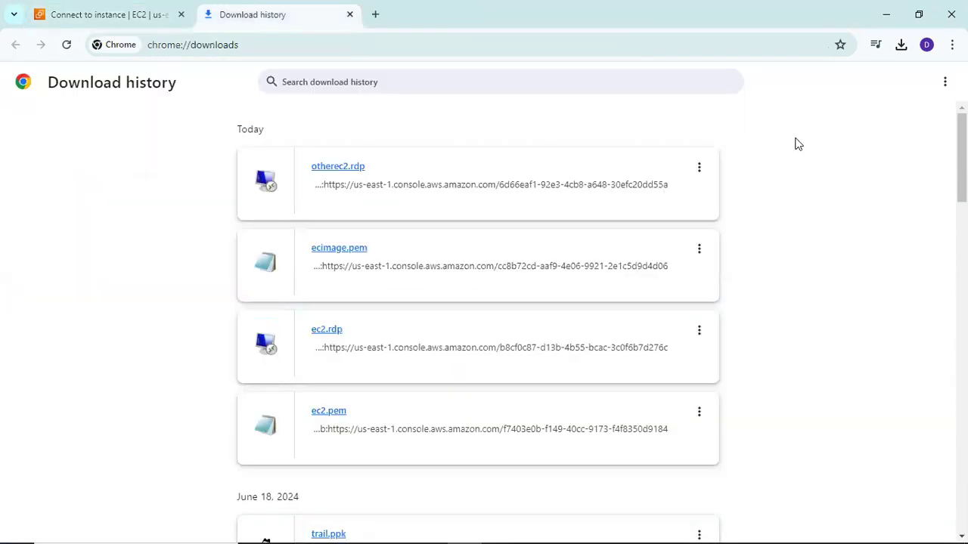
{"action": "left_click", "coordinate": [338, 167]}
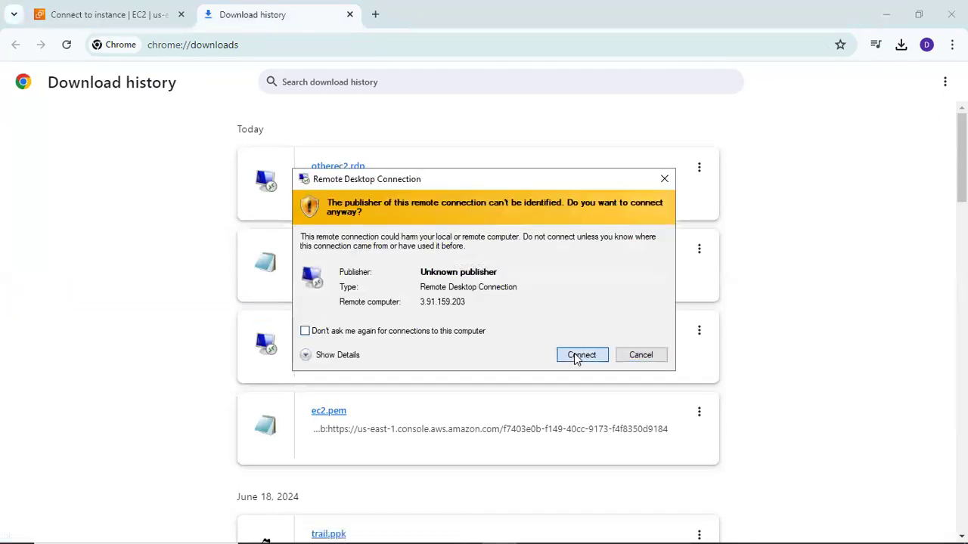
{"action": "left_click", "coordinate": [576, 354]}
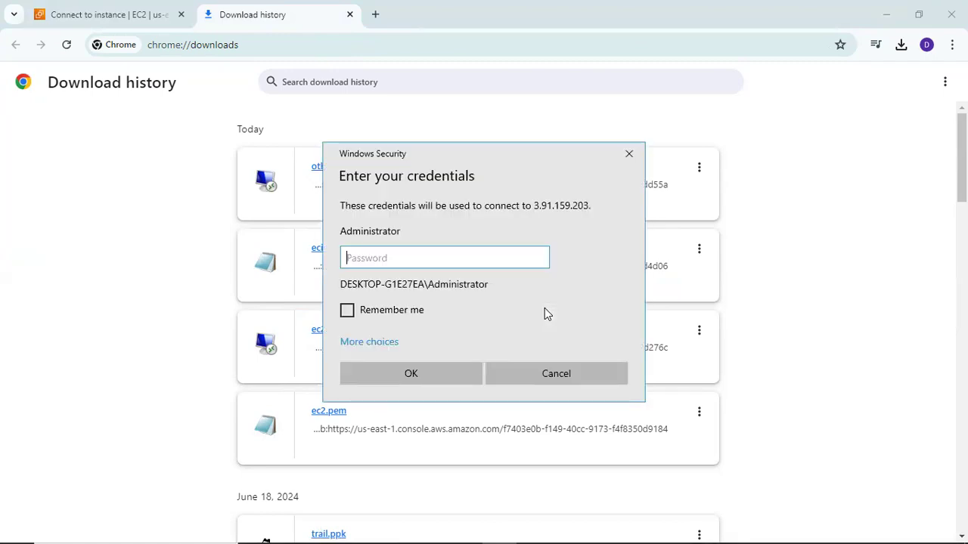
{"action": "key", "text": "ctrl+v"}
{"action": "left_click", "coordinate": [387, 372]}
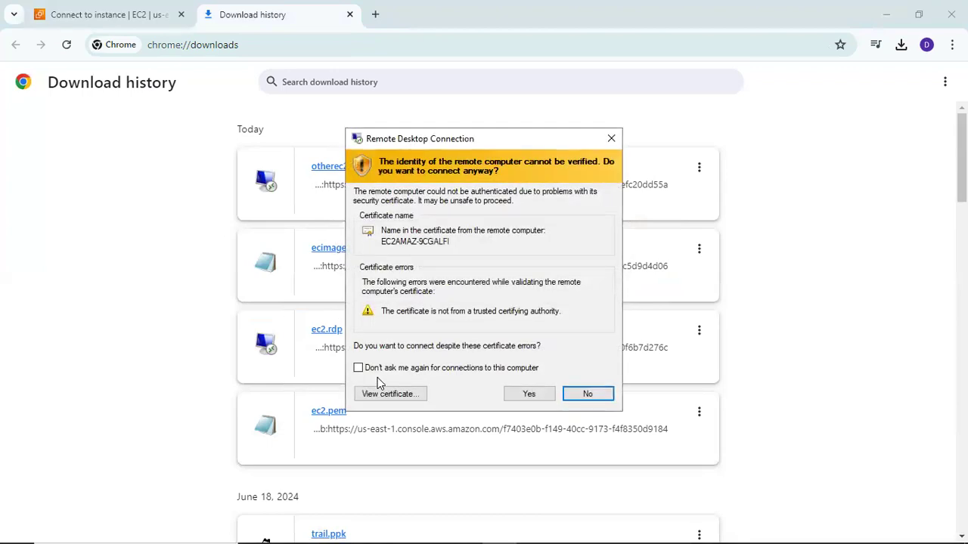
{"action": "left_click", "coordinate": [528, 394]}
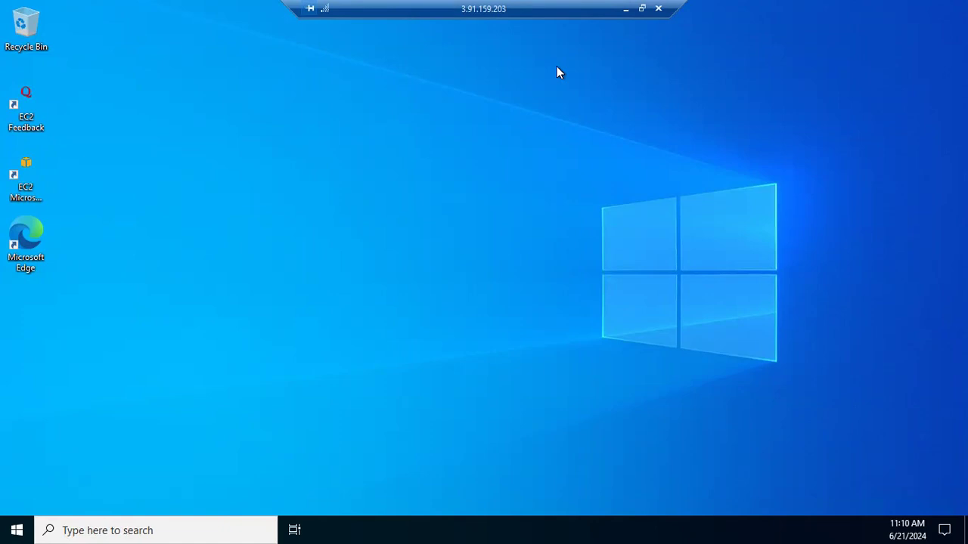
Step: Disconnect the remote desktop session and return to the AWS console
{"action": "left_click", "coordinate": [659, 9]}
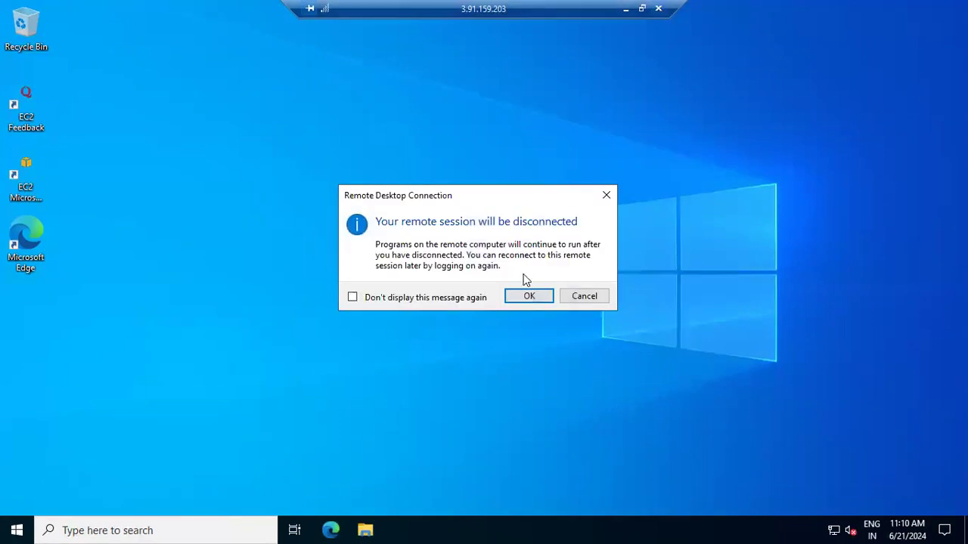
{"action": "left_click", "coordinate": [522, 296]}
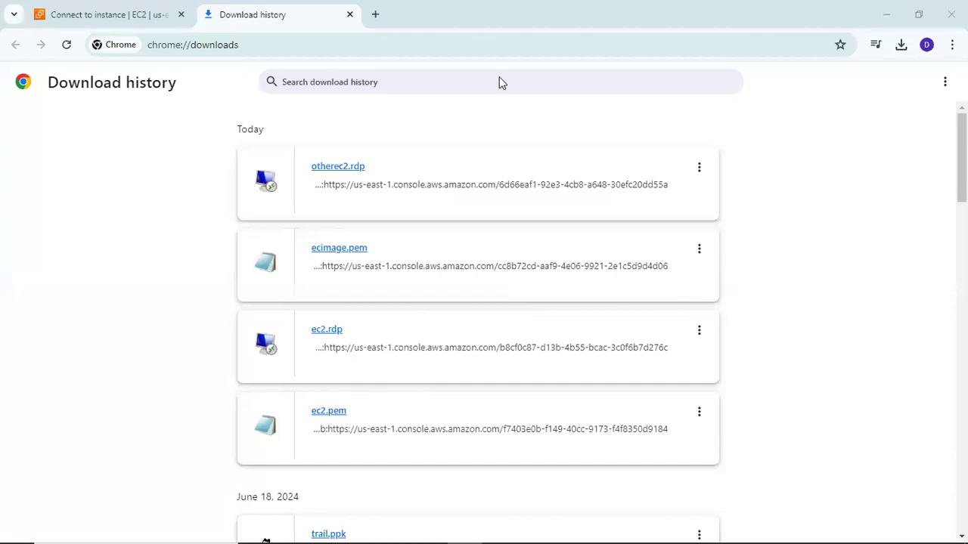
{"action": "left_click", "coordinate": [106, 14]}
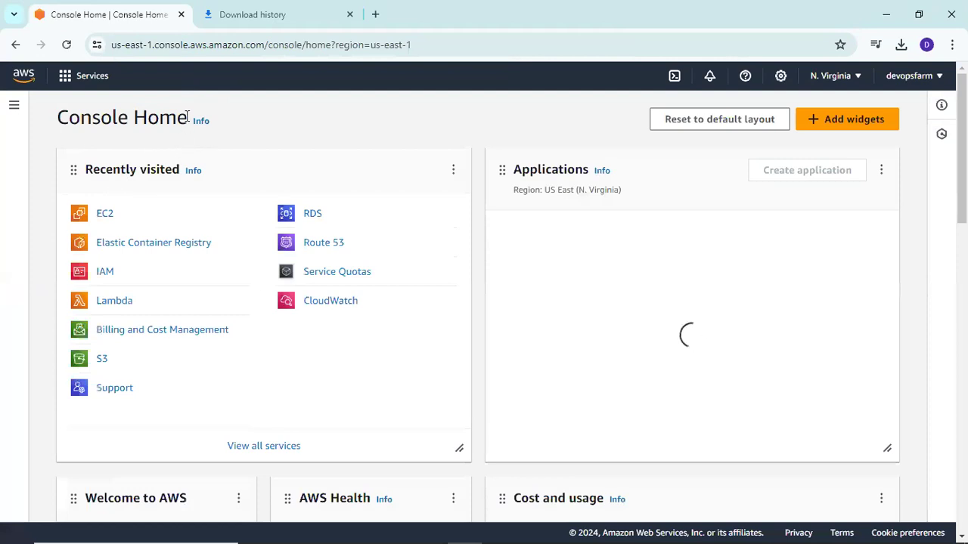
Step: Search the console services for vpc, open the VPC service and go to its subnets list
{"action": "left_click", "coordinate": [194, 79]}
{"action": "type", "text": "vpc"}
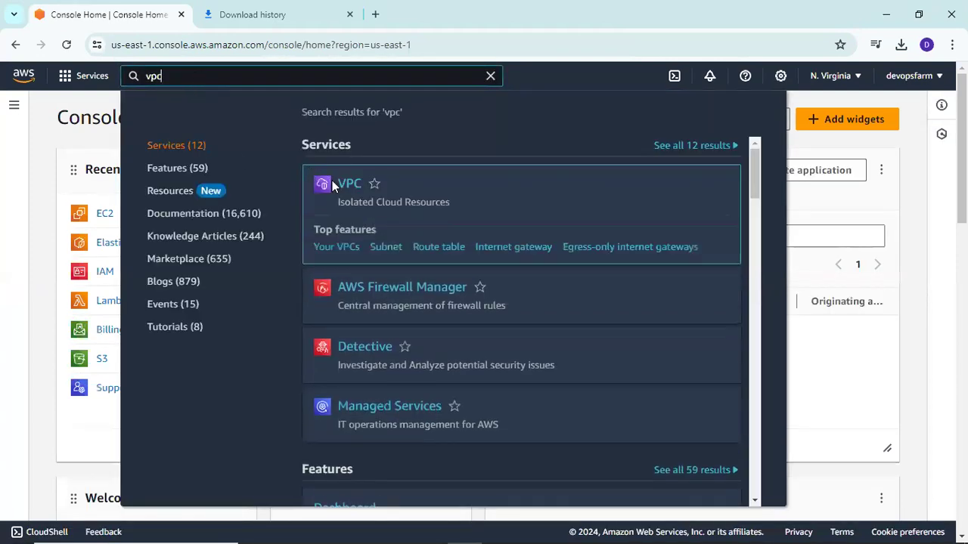
{"action": "left_click", "coordinate": [347, 185]}
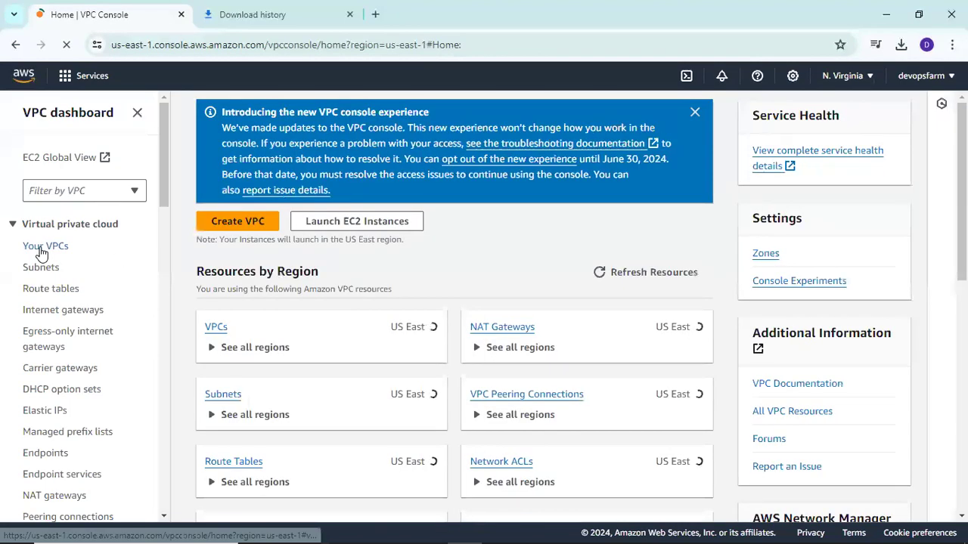
{"action": "left_click", "coordinate": [35, 249]}
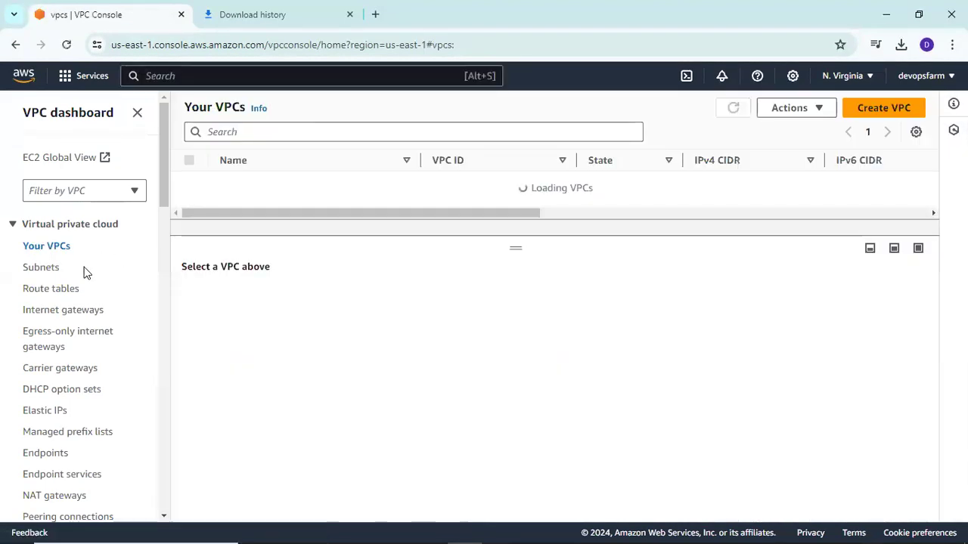
{"action": "left_click", "coordinate": [27, 268]}
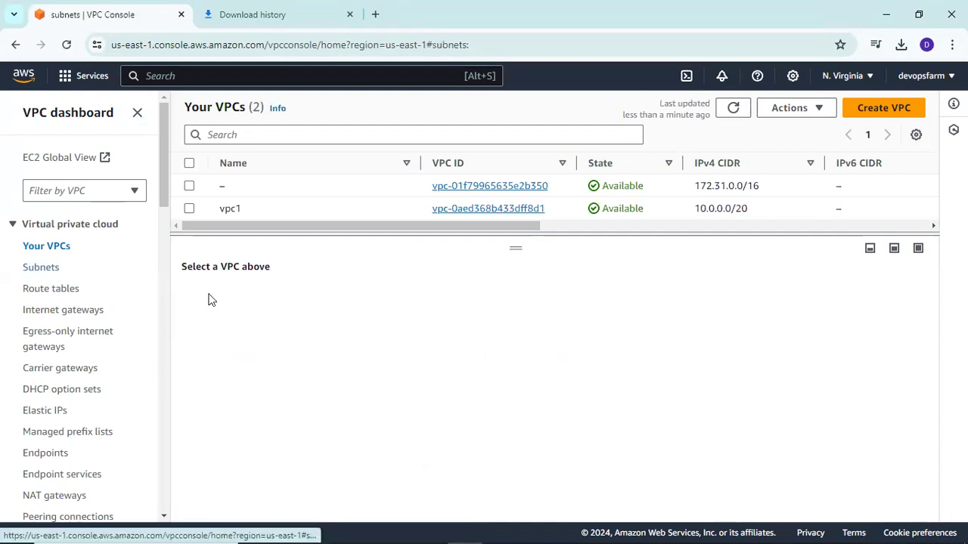
Step: Start creating a subnet in the VPC vpc1 and name it othersubnet
{"action": "left_click", "coordinate": [875, 110]}
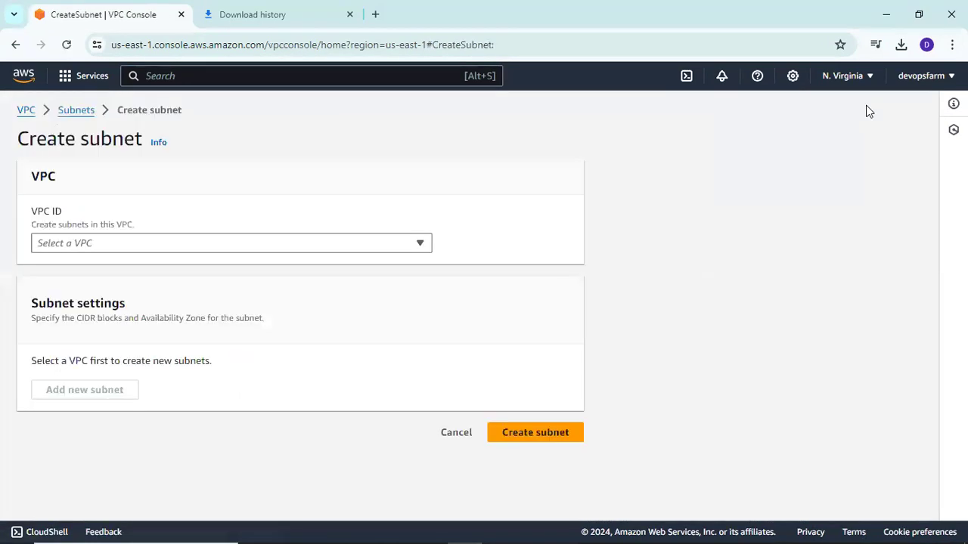
{"action": "left_click", "coordinate": [210, 249]}
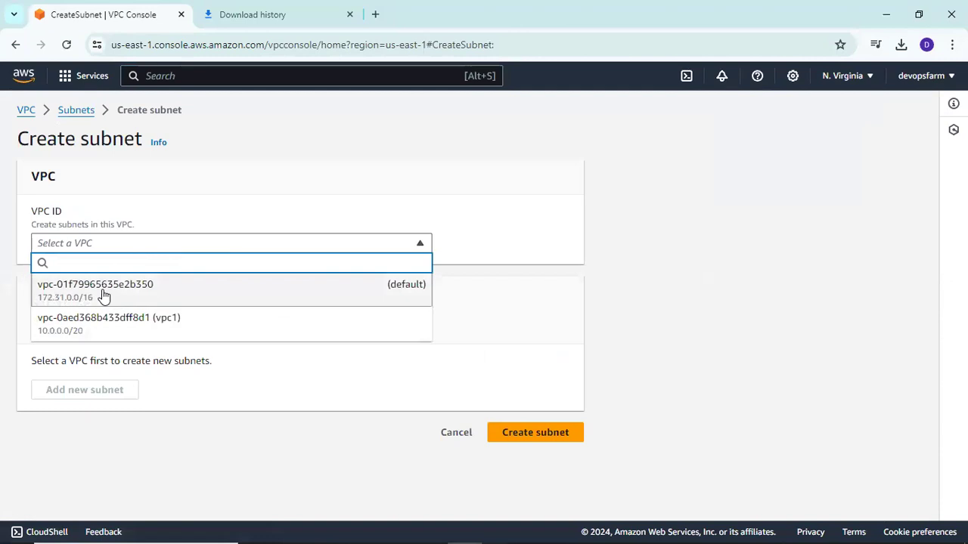
{"action": "left_click", "coordinate": [146, 327]}
{"action": "scroll", "coordinate": [225, 348], "scroll_direction": "down", "scroll_amount": 3}
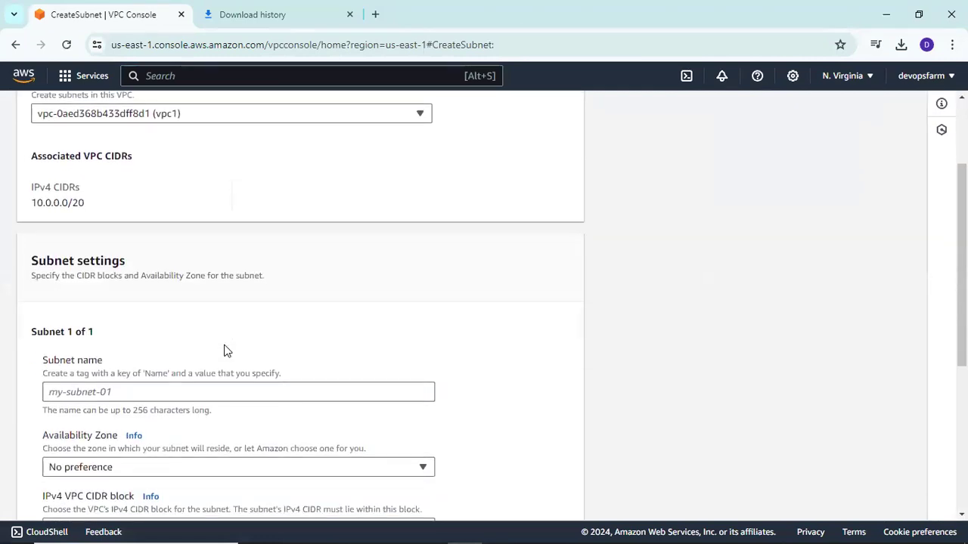
{"action": "left_click", "coordinate": [119, 322]}
{"action": "type", "text": "othersubnet"}
{"action": "scroll", "coordinate": [350, 380], "scroll_direction": "down", "scroll_amount": 1}
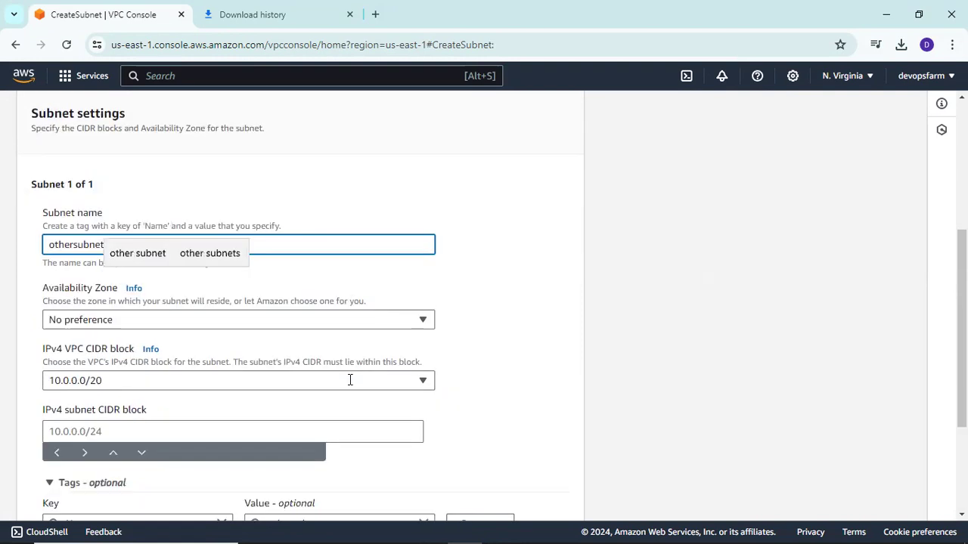
Step: Try to create othersubnet with the IPv4 subnet CIDR block 10.0.0.0/20
{"action": "scroll", "coordinate": [458, 417], "scroll_direction": "down", "scroll_amount": 3}
{"action": "left_click", "coordinate": [539, 499]}
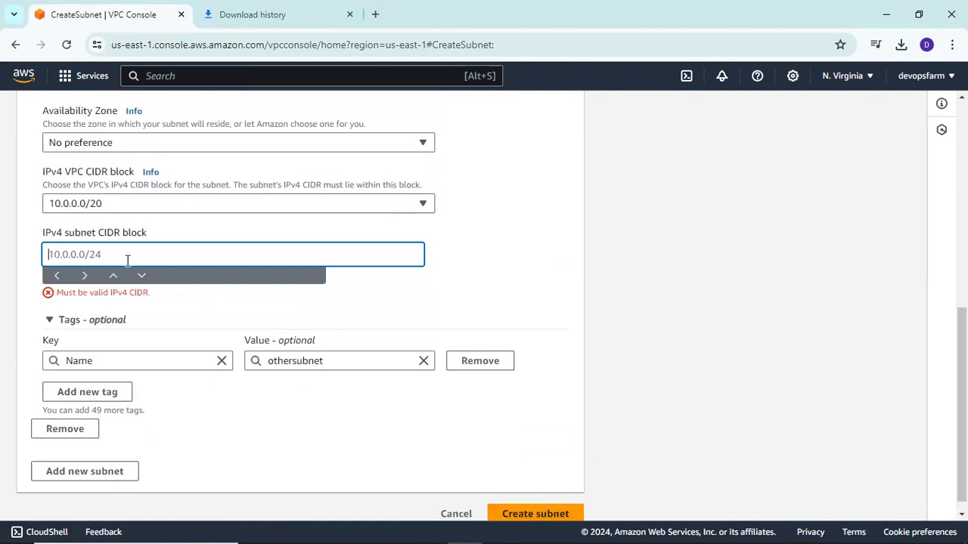
{"action": "type", "text": "10.0.0.0/20"}
{"action": "left_click", "coordinate": [465, 453]}
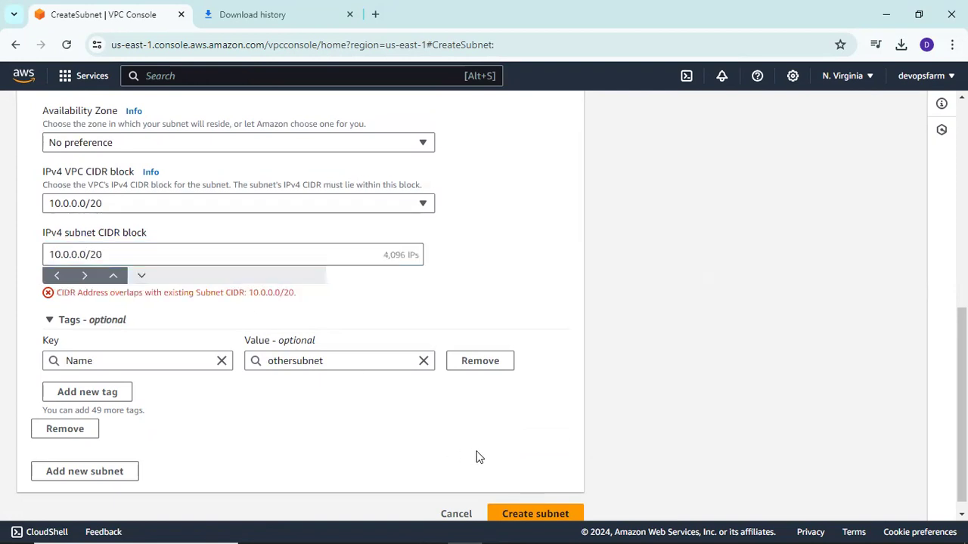
{"action": "left_click", "coordinate": [553, 520]}
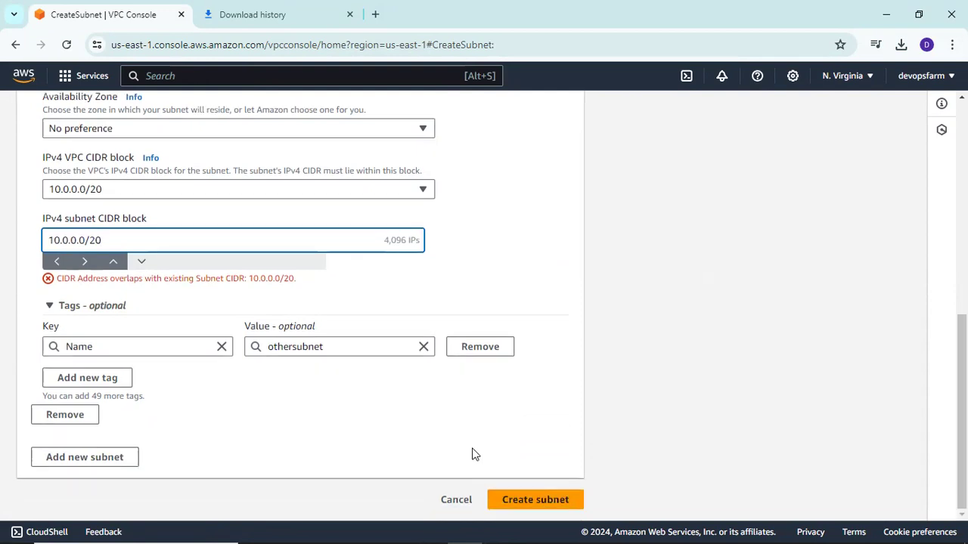
Step: Try 10.0.0.0/16 as the IPv4 subnet CIDR block of othersubnet
{"action": "scroll", "coordinate": [473, 453], "scroll_direction": "up", "scroll_amount": 1}
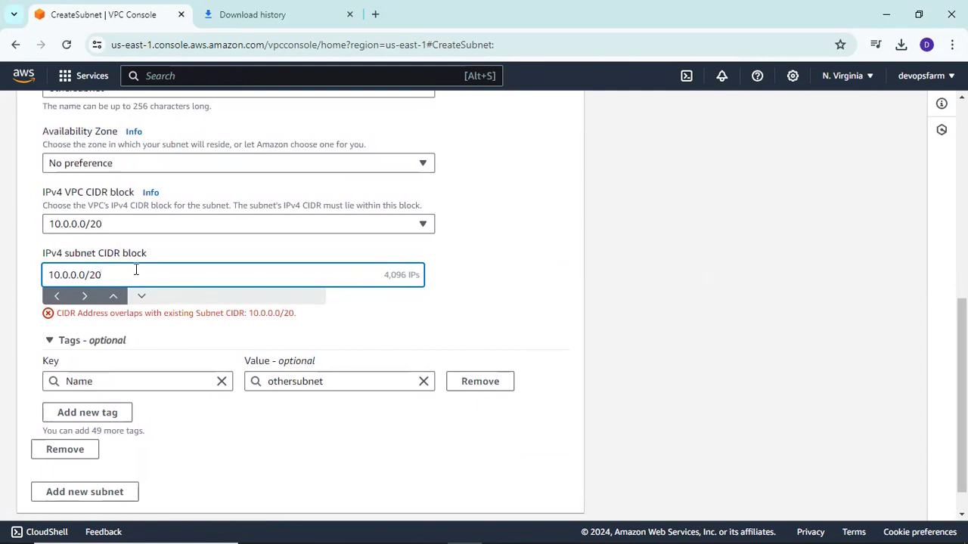
{"action": "key", "text": "BackSpace"}
{"action": "key", "text": "BackSpace"}
{"action": "type", "text": "16"}
{"action": "left_click", "coordinate": [166, 338]}
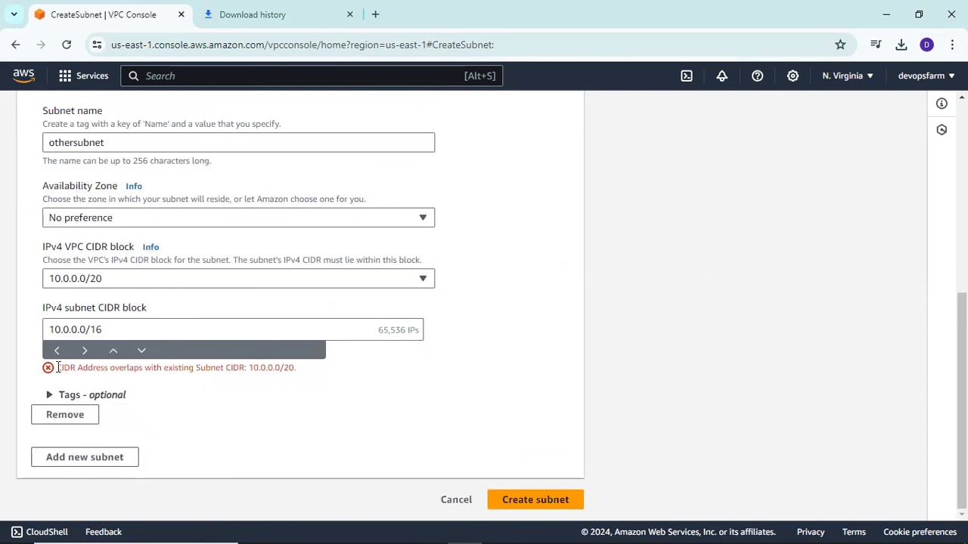
{"action": "left_click", "coordinate": [120, 328]}
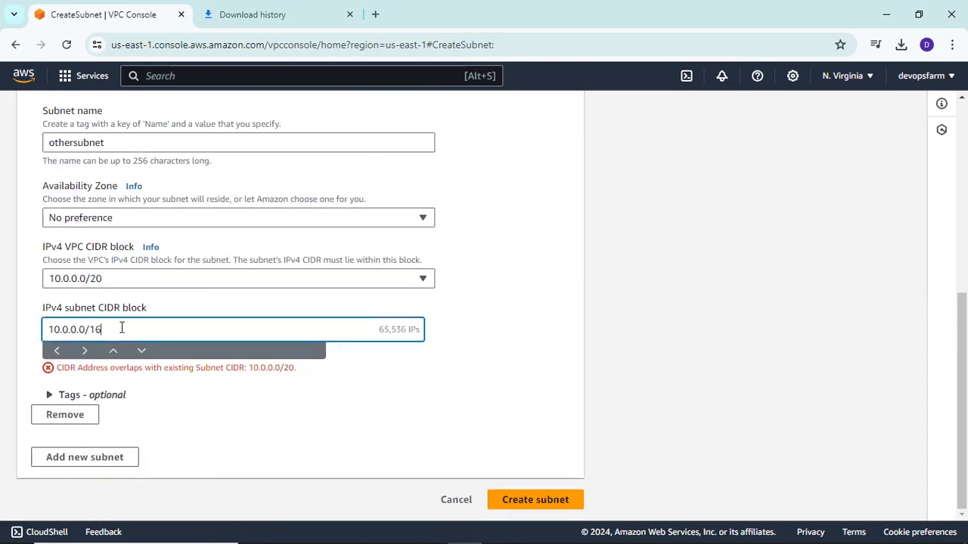
Step: Try 10.0.0.0/18 as the IPv4 subnet CIDR block of othersubnet
{"action": "scroll", "coordinate": [206, 342], "scroll_direction": "up", "scroll_amount": 2}
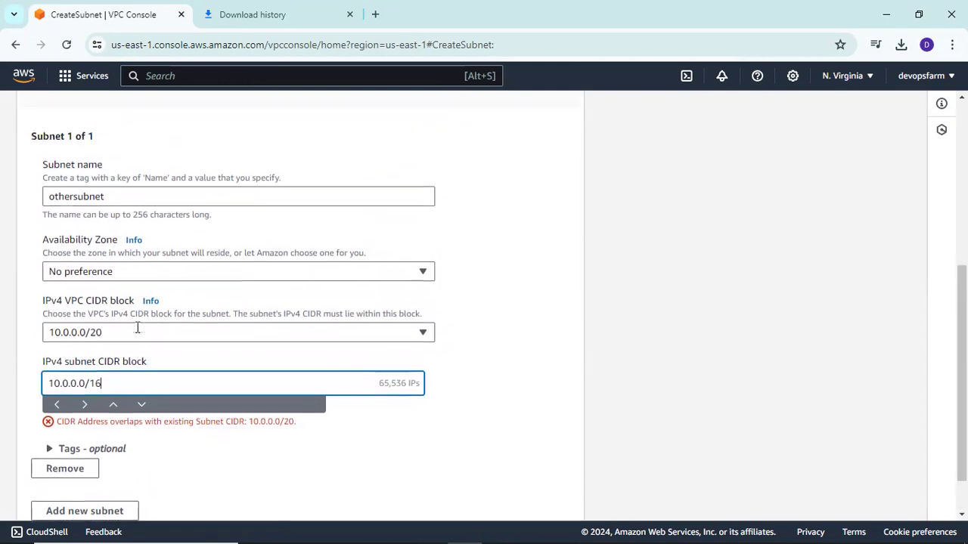
{"action": "scroll", "coordinate": [206, 342], "scroll_direction": "down", "scroll_amount": 2}
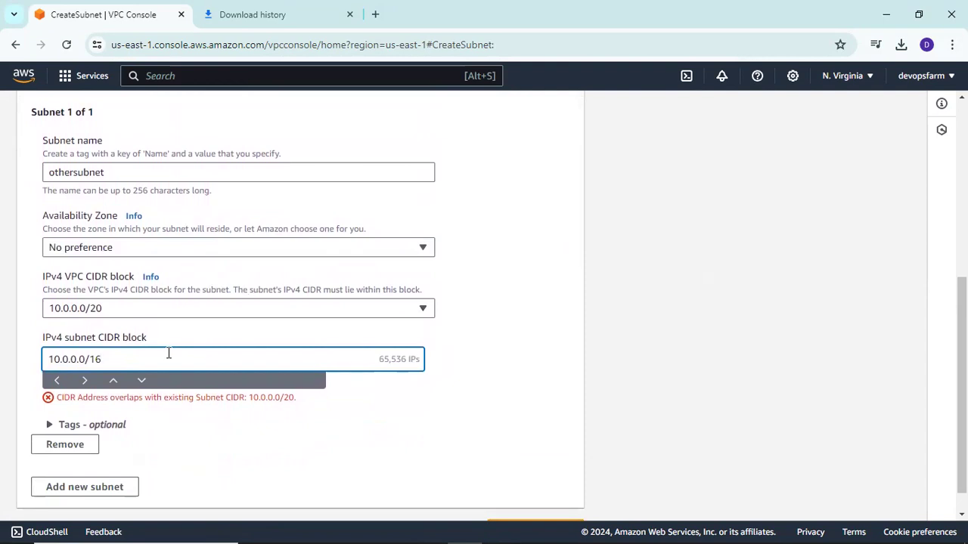
{"action": "key", "text": "BackSpace"}
{"action": "key", "text": "BackSpace"}
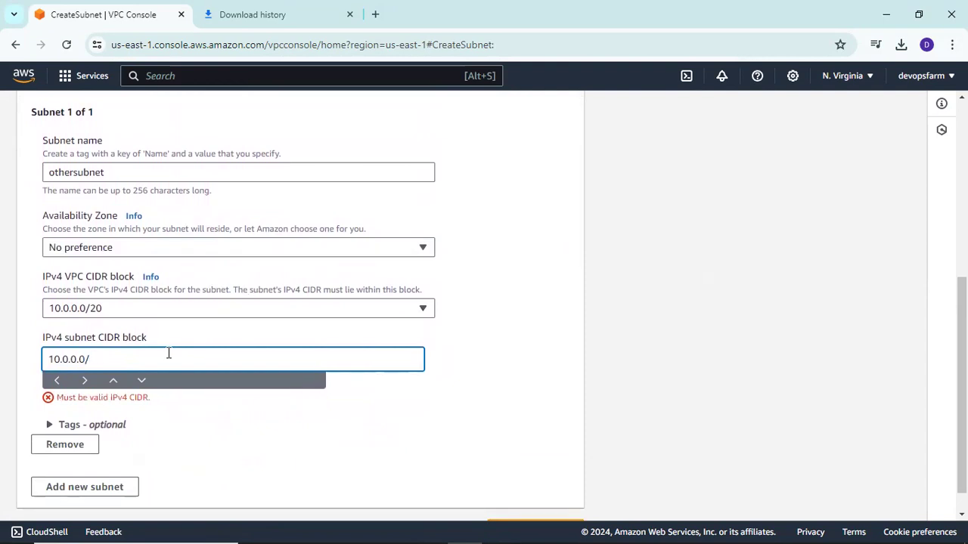
{"action": "type", "text": "18"}
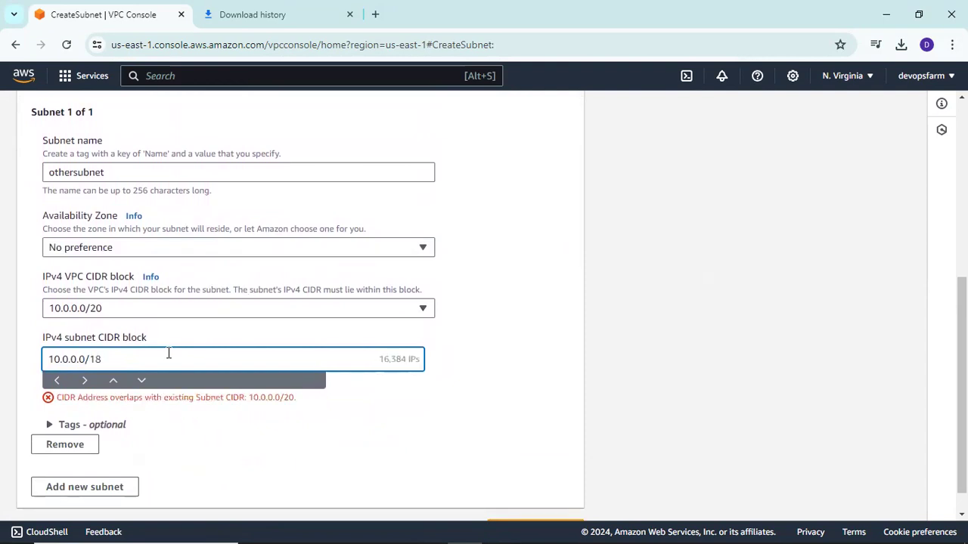
Step: Examine the validation message below the IPv4 subnet CIDR block
{"action": "left_click", "coordinate": [58, 398]}
{"action": "left_click_drag", "start_coordinate": [58, 398], "coordinate": [307, 406]}
{"action": "left_click", "coordinate": [308, 402]}
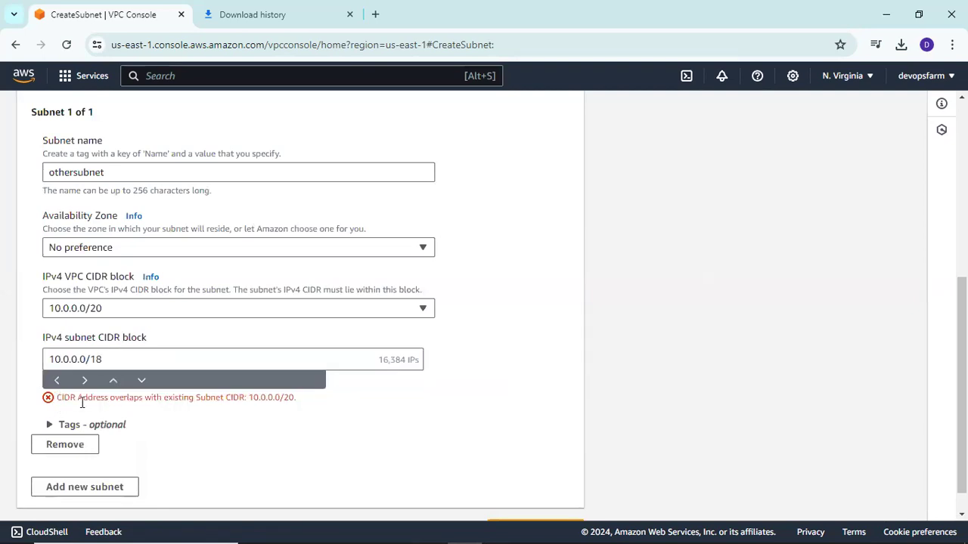
{"action": "left_click_drag", "start_coordinate": [58, 398], "coordinate": [299, 401]}
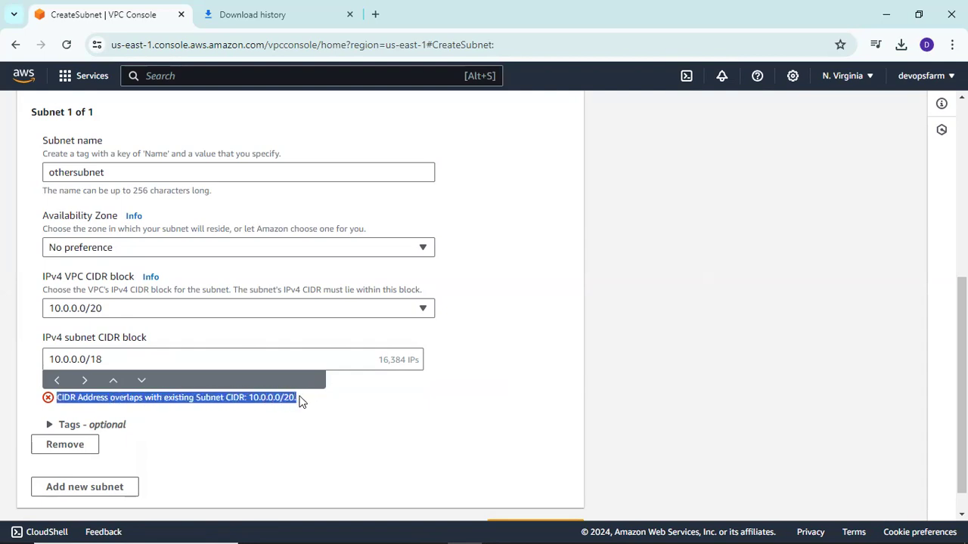
{"action": "left_click", "coordinate": [299, 401]}
{"action": "left_click", "coordinate": [107, 353]}
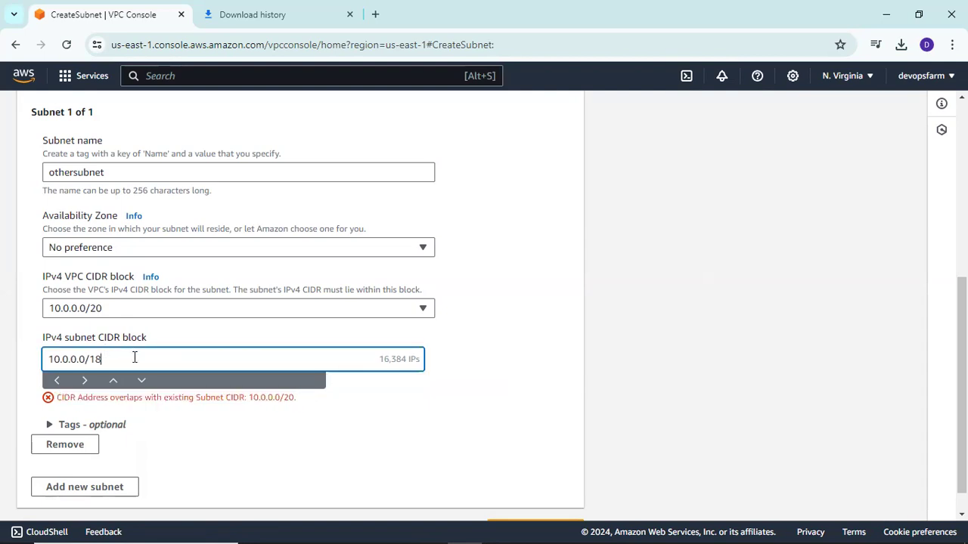
{"action": "left_click_drag", "start_coordinate": [57, 397], "coordinate": [304, 402]}
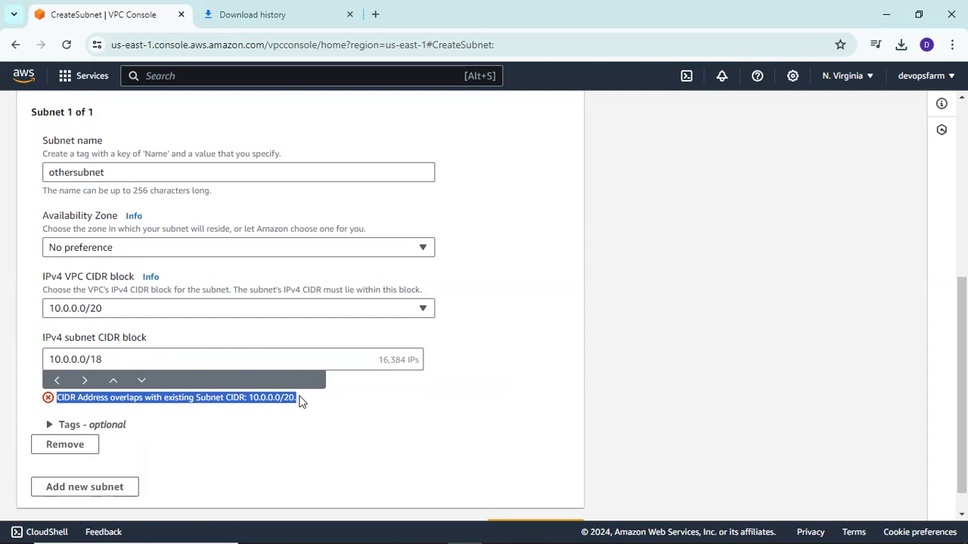
{"action": "left_click", "coordinate": [300, 401]}
Step: Abandon the subnet creation form and return to the AWS console home page
{"action": "scroll", "coordinate": [388, 415], "scroll_direction": "up", "scroll_amount": 3}
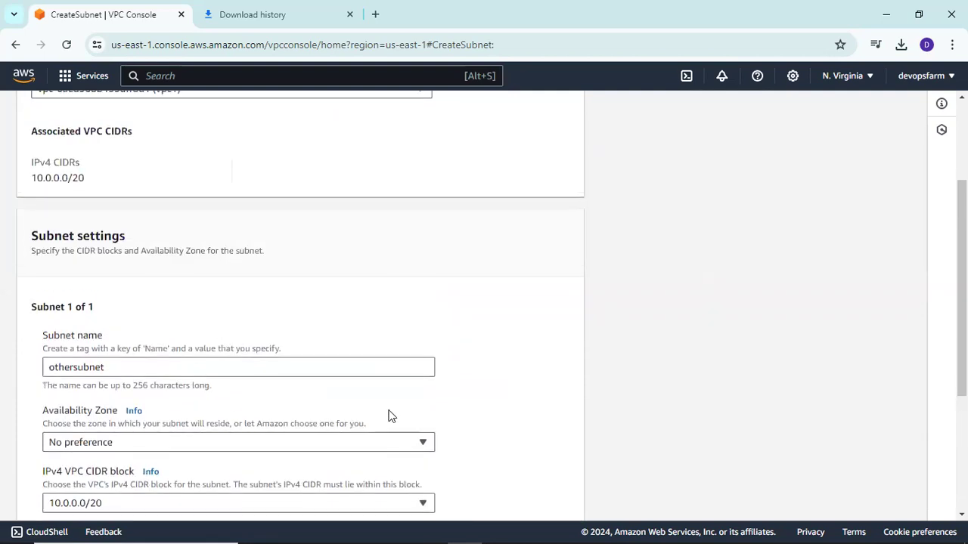
{"action": "scroll", "coordinate": [143, 288], "scroll_direction": "up", "scroll_amount": 2}
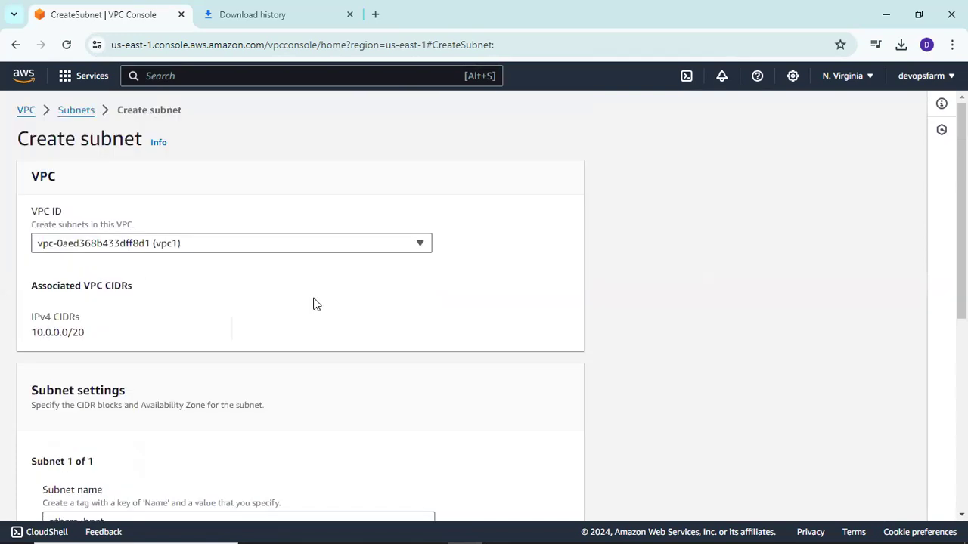
{"action": "left_click", "coordinate": [23, 78]}
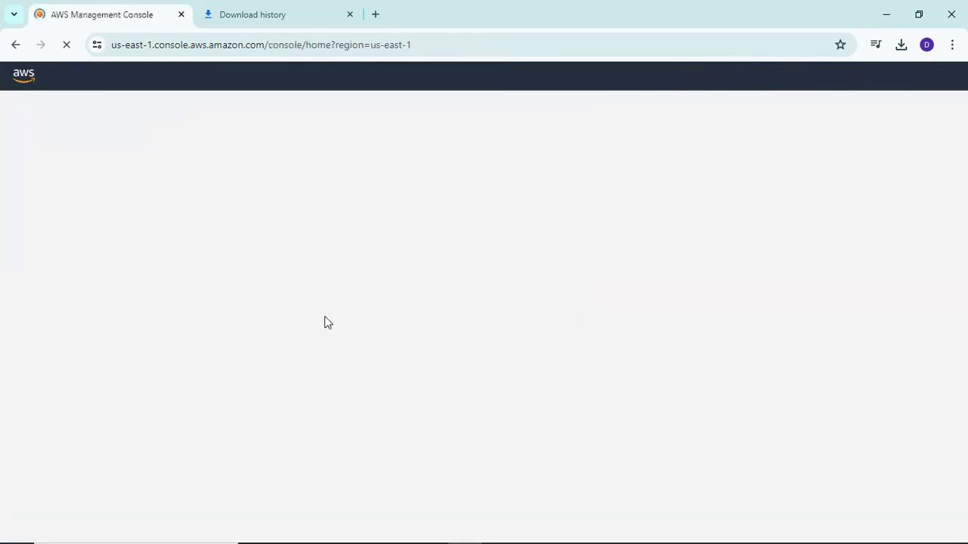